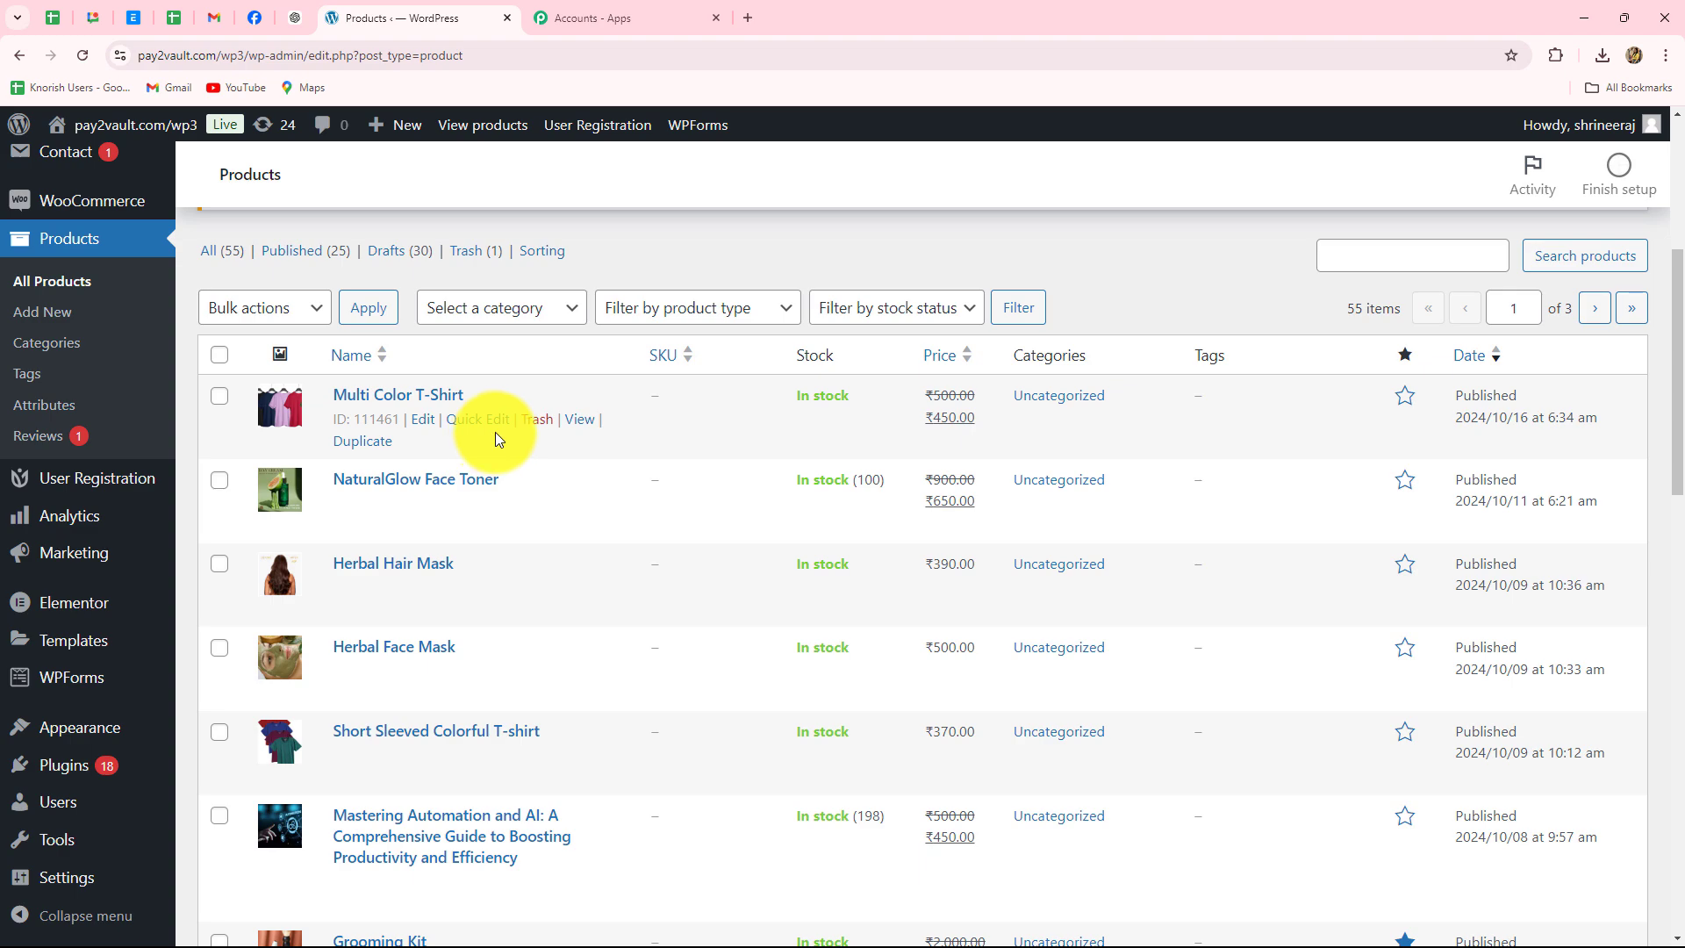
- Glance at the existing Pinterest pins, then bring up the Pabbly Connect website tab
left_click(1052, 947)
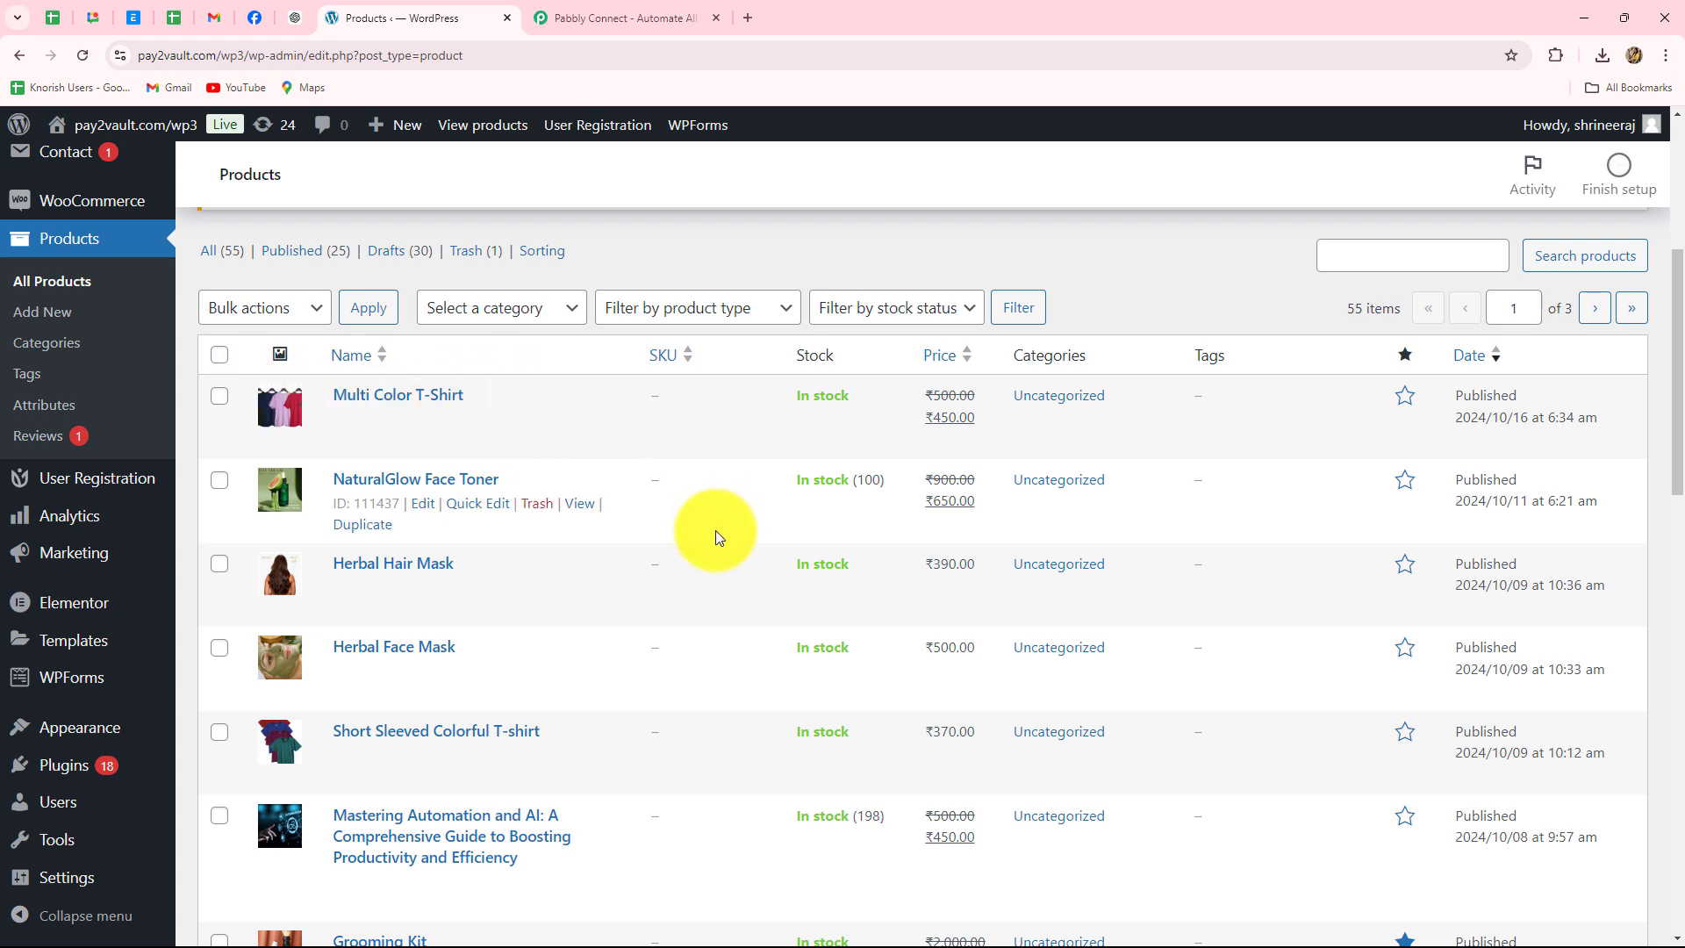
left_click(637, 16)
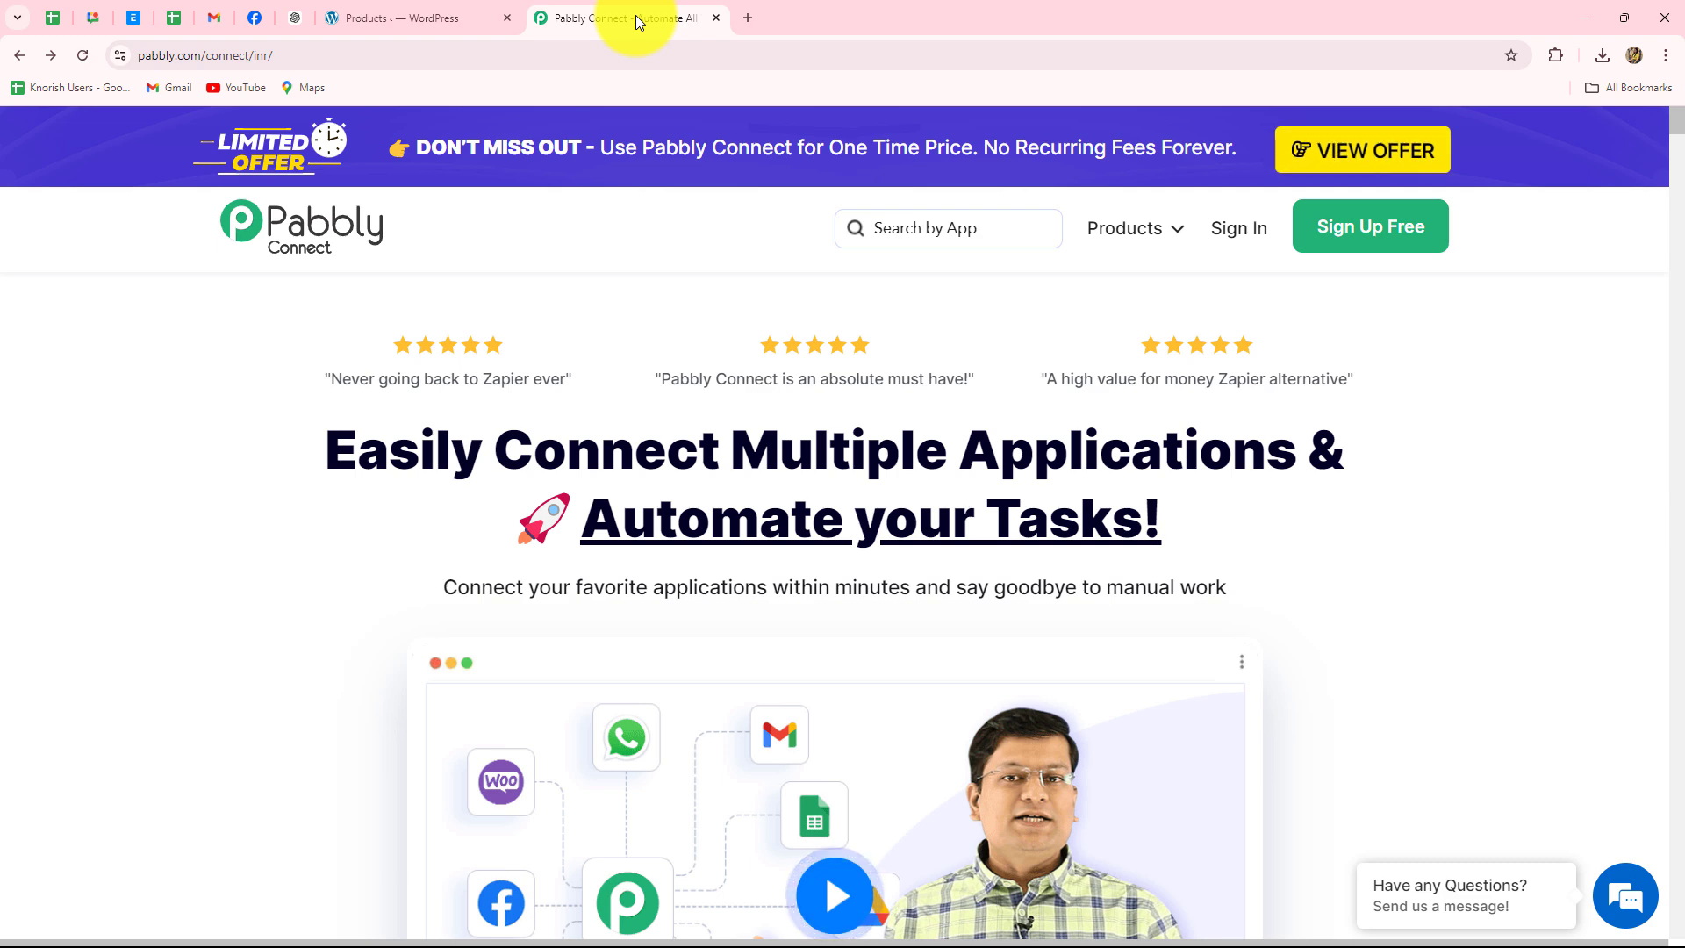
- Close the limited-time offer popup on the Pabbly Connect homepage and sign in
left_click(400, 25)
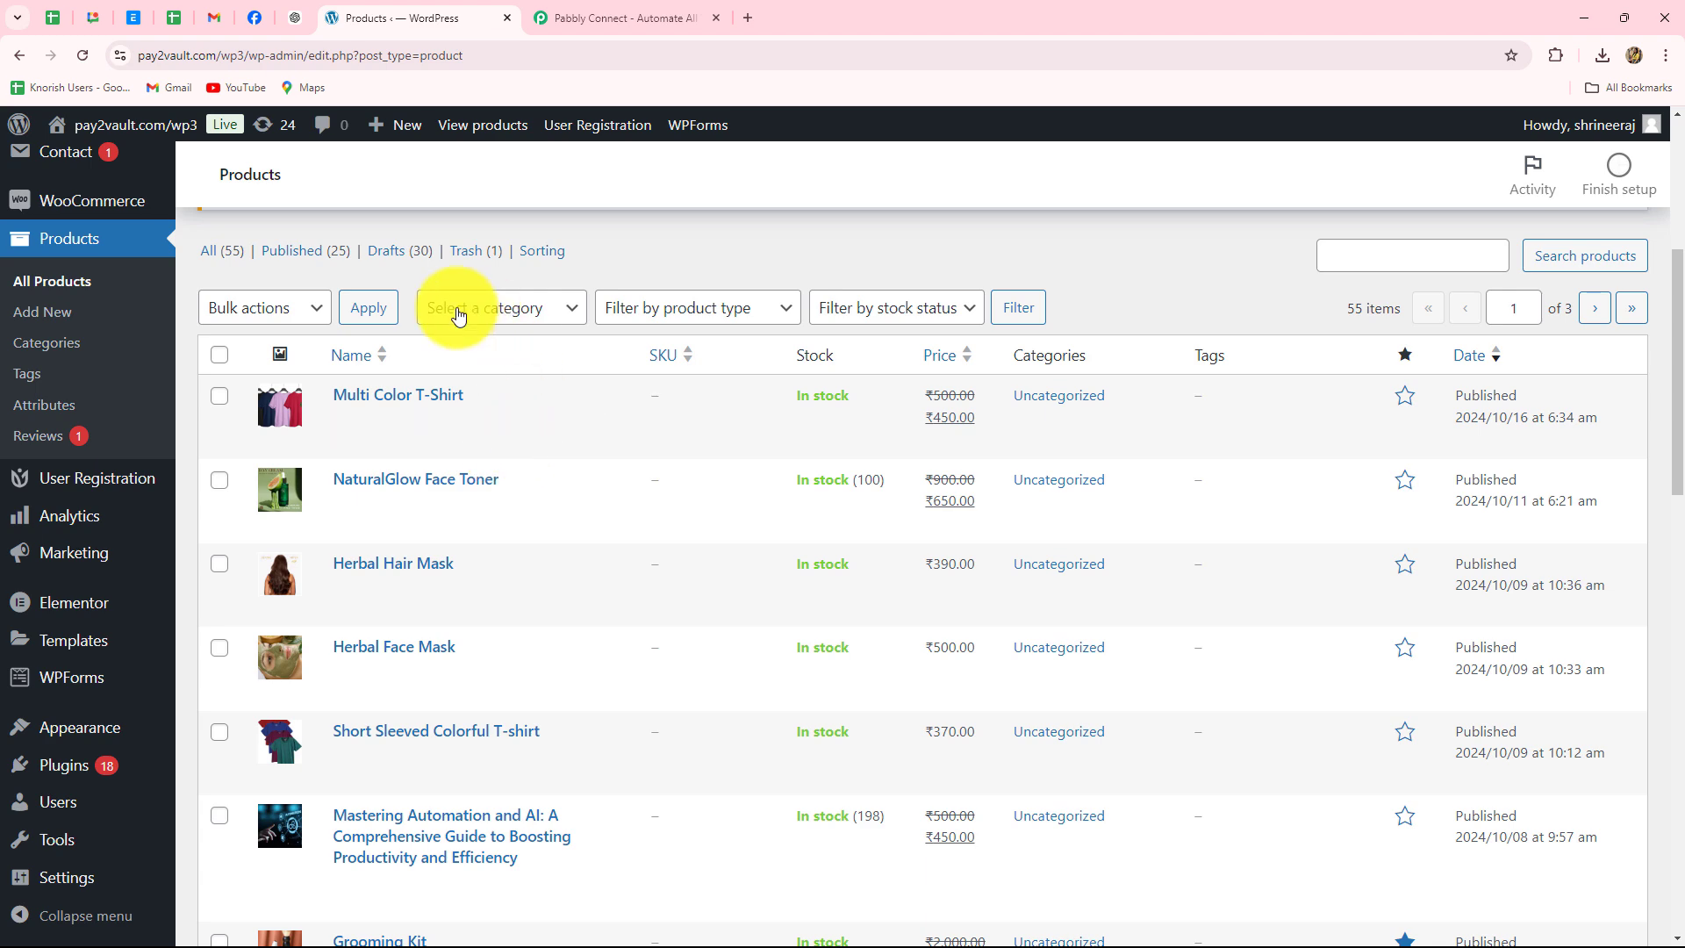
left_click(586, 21)
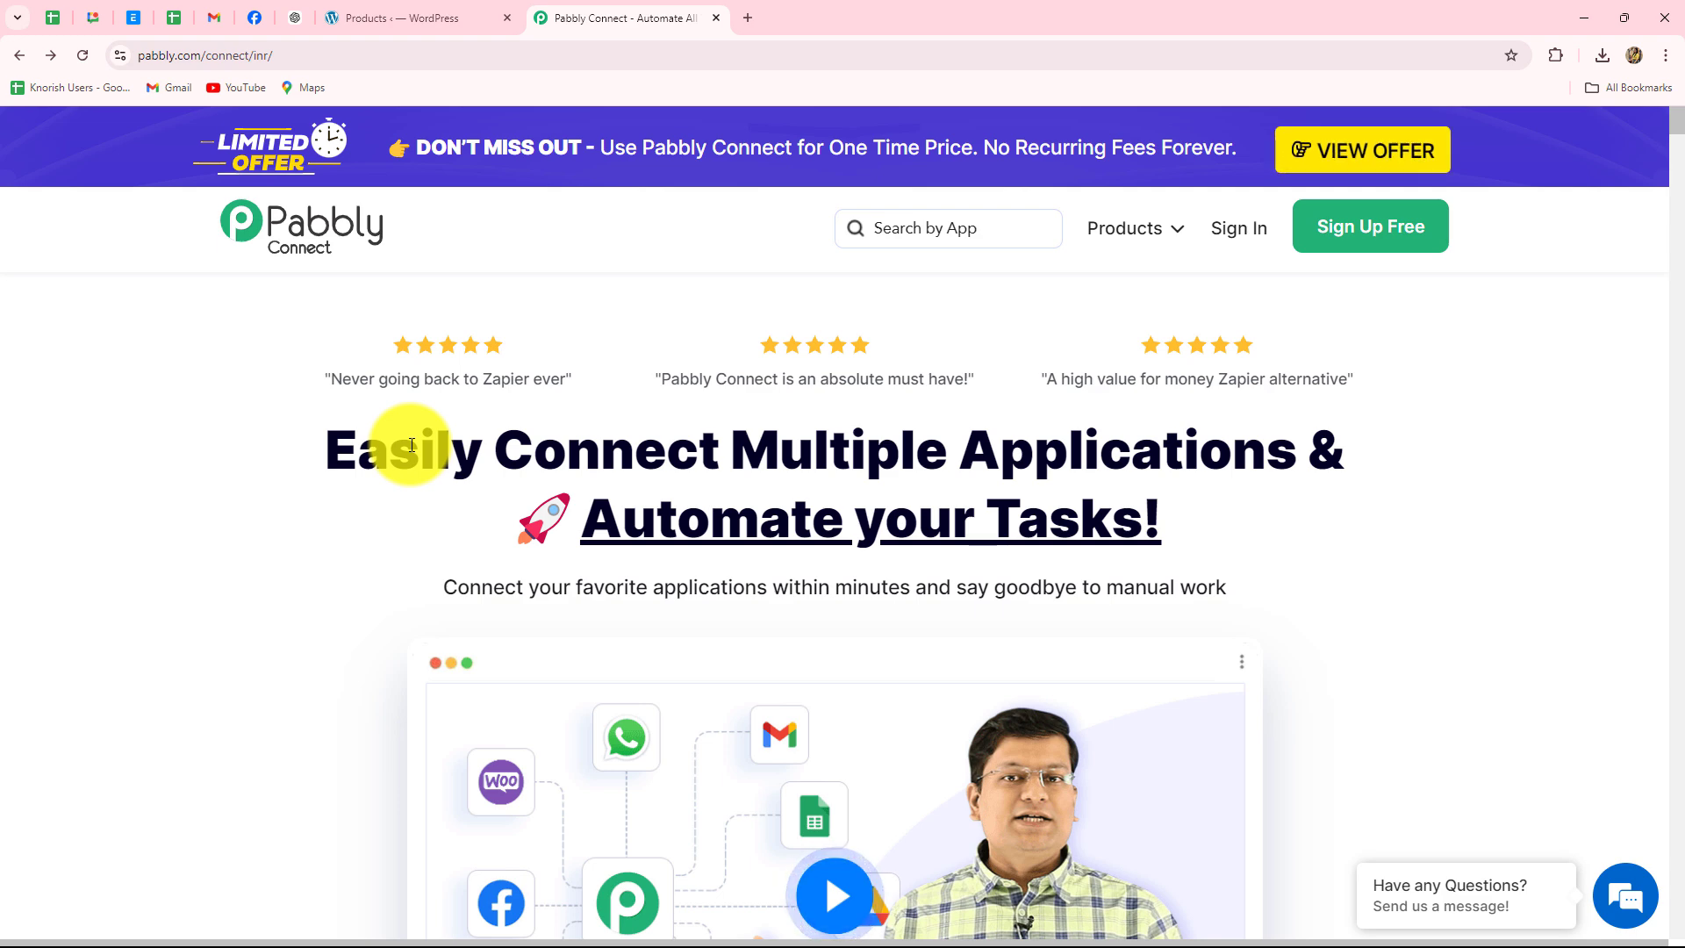
mouse_move(214, 66)
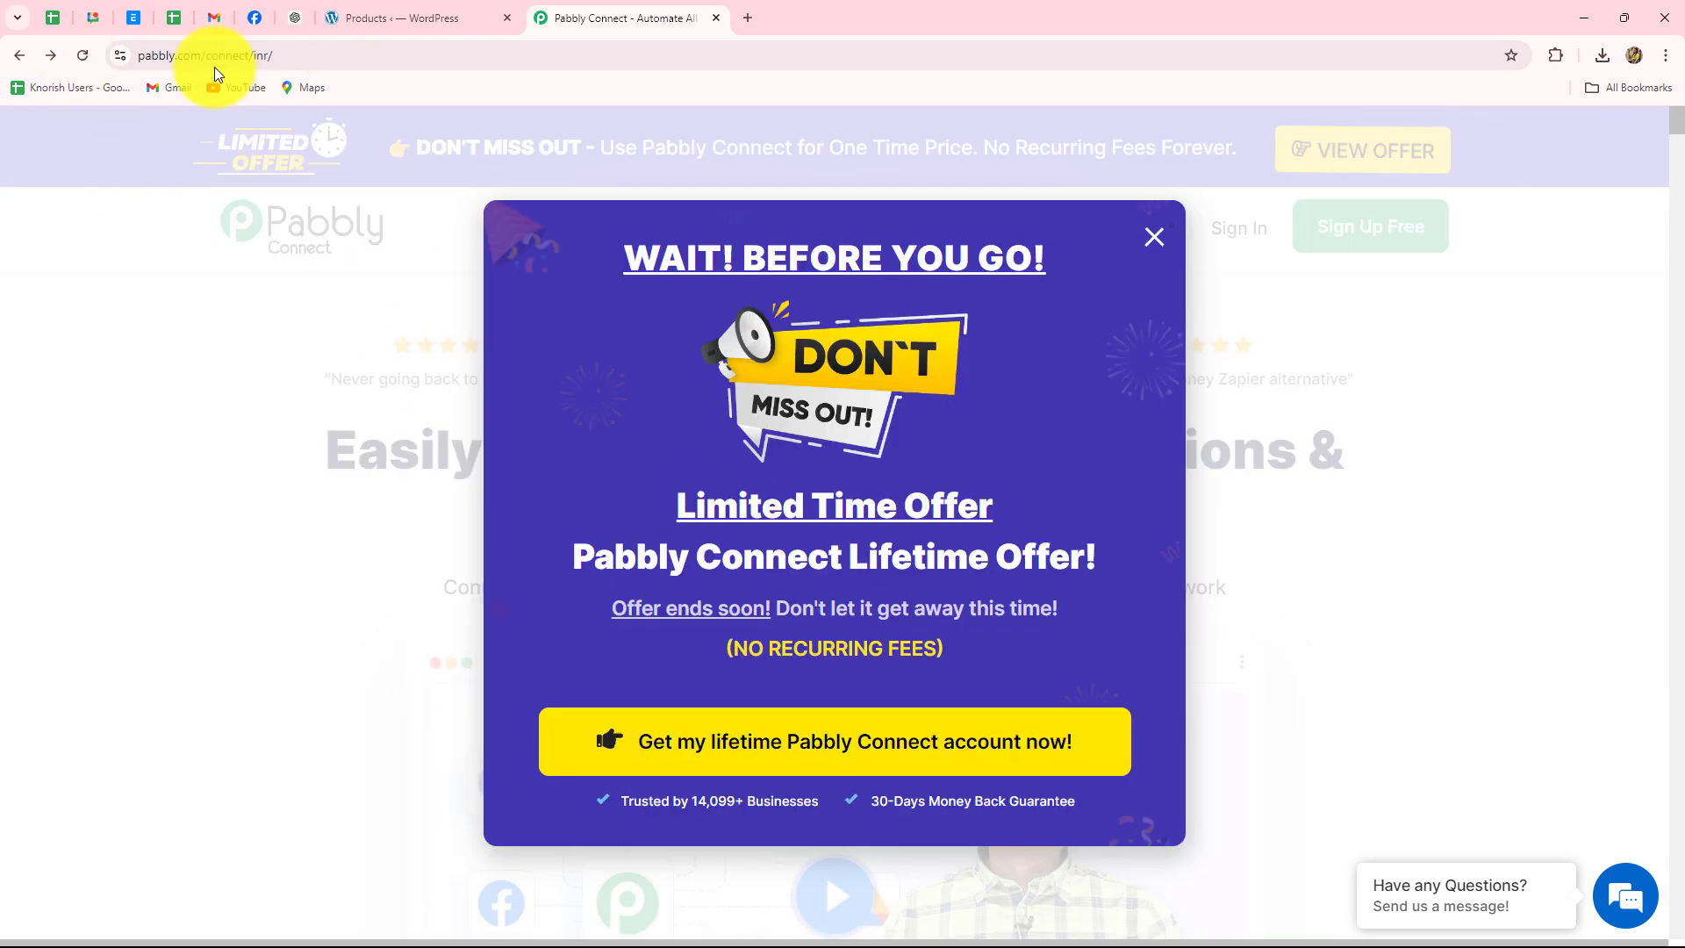
left_click(1149, 243)
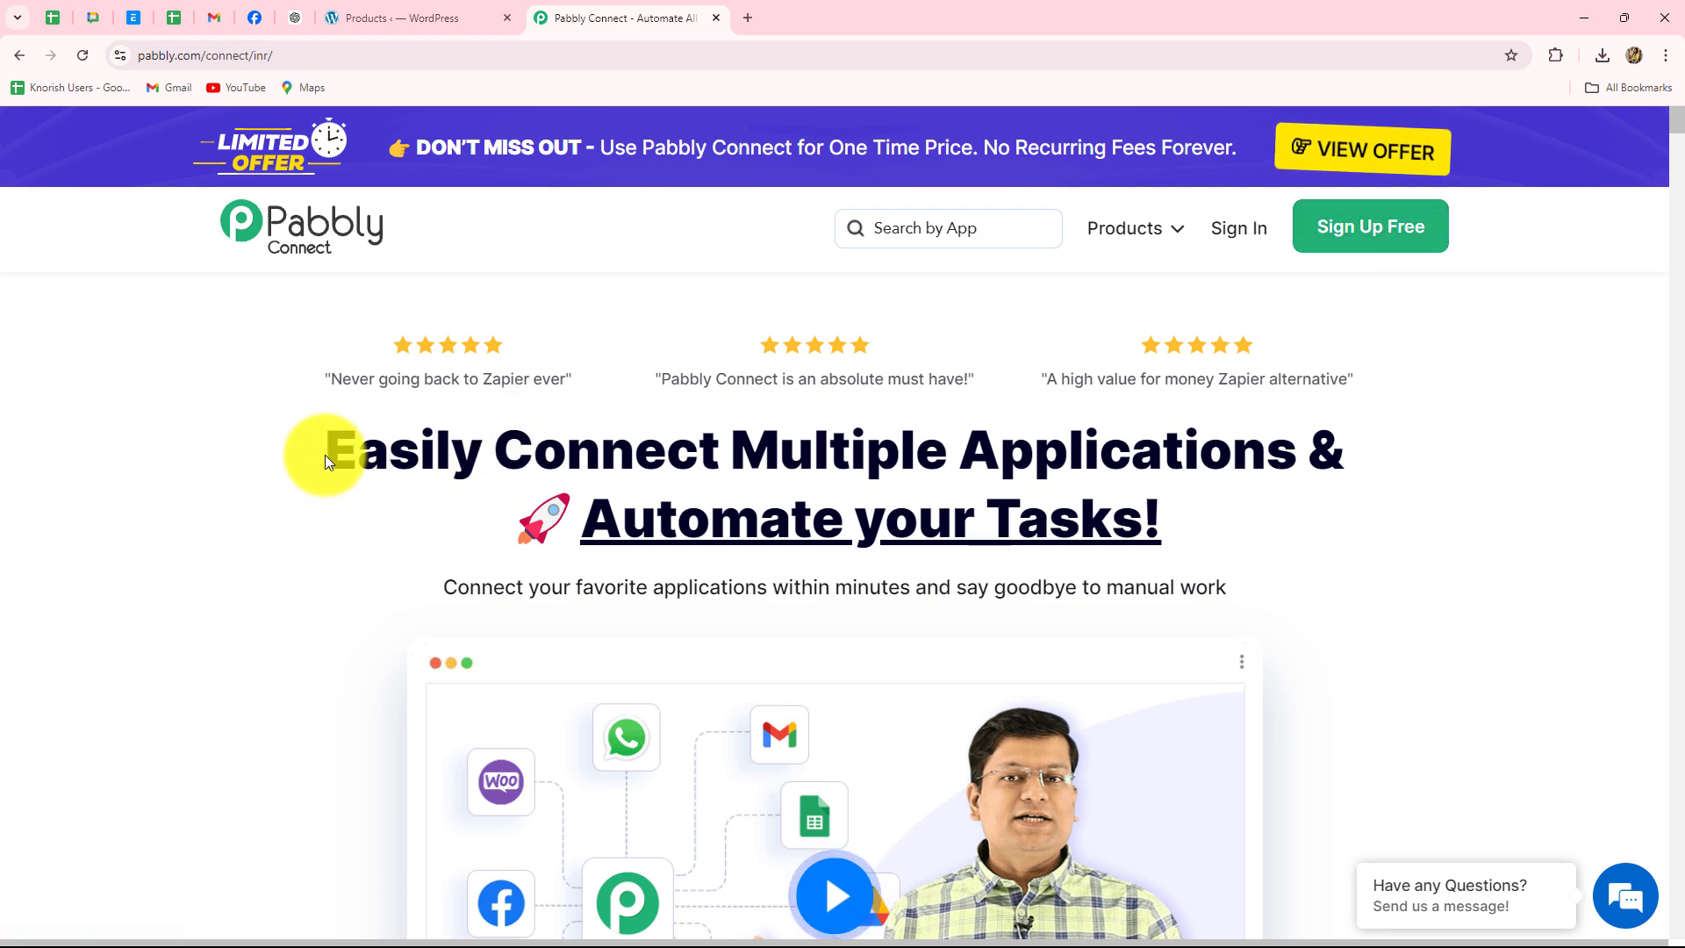
left_click_drag(325, 455, 998, 533)
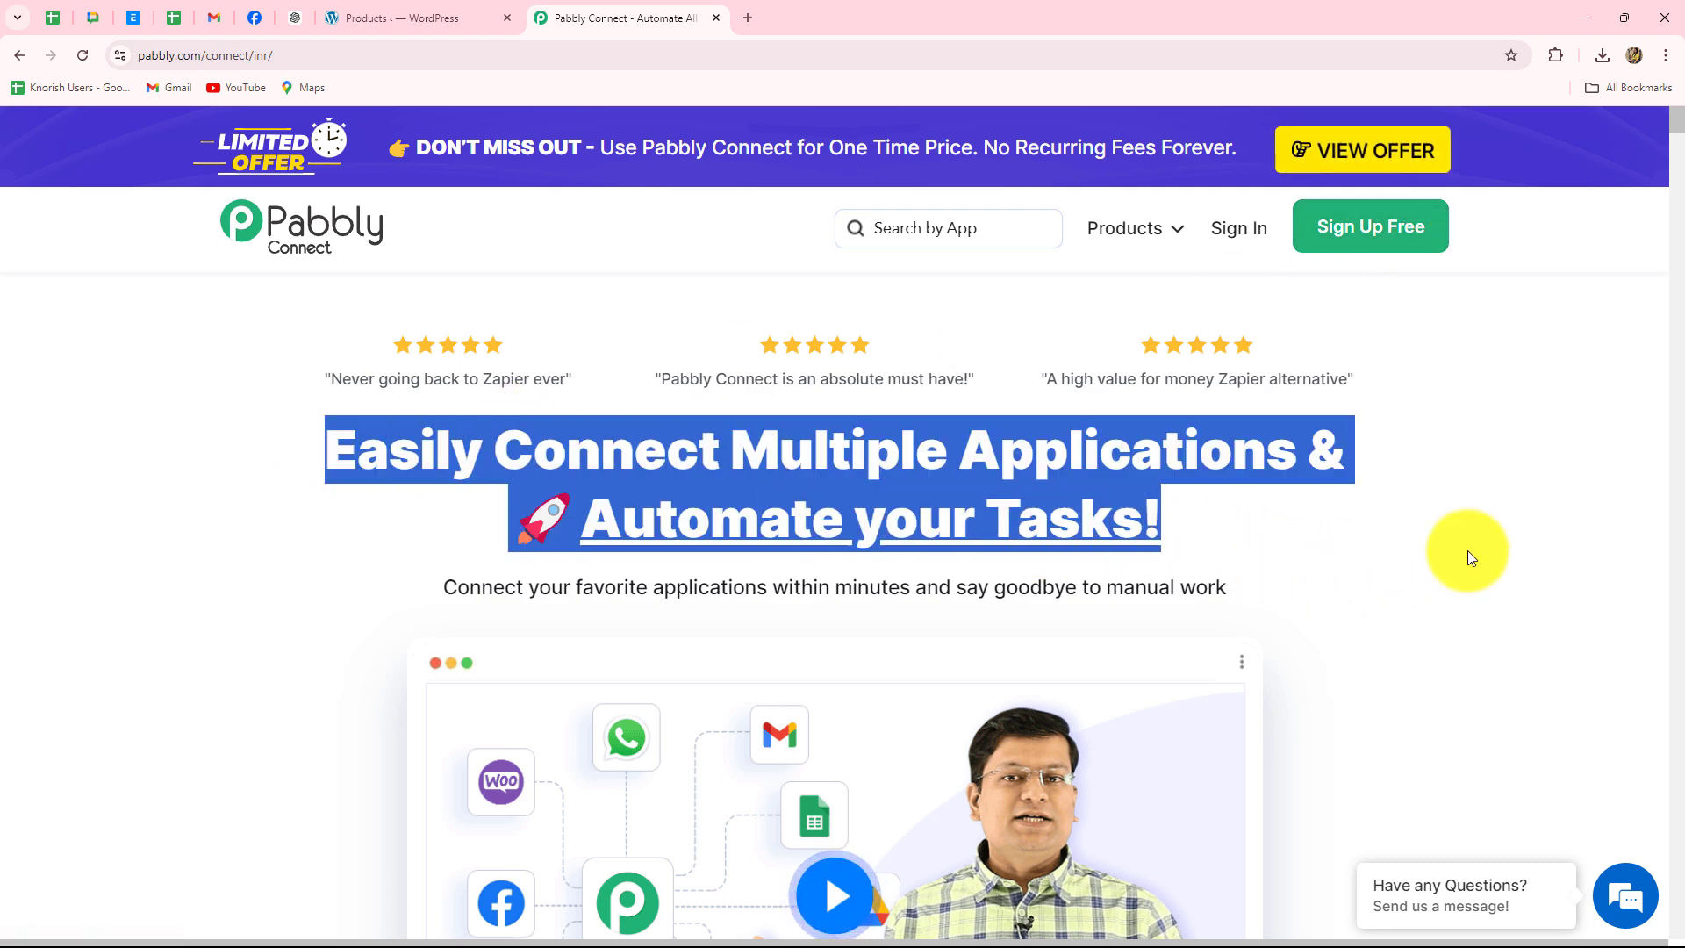
left_click(1468, 551)
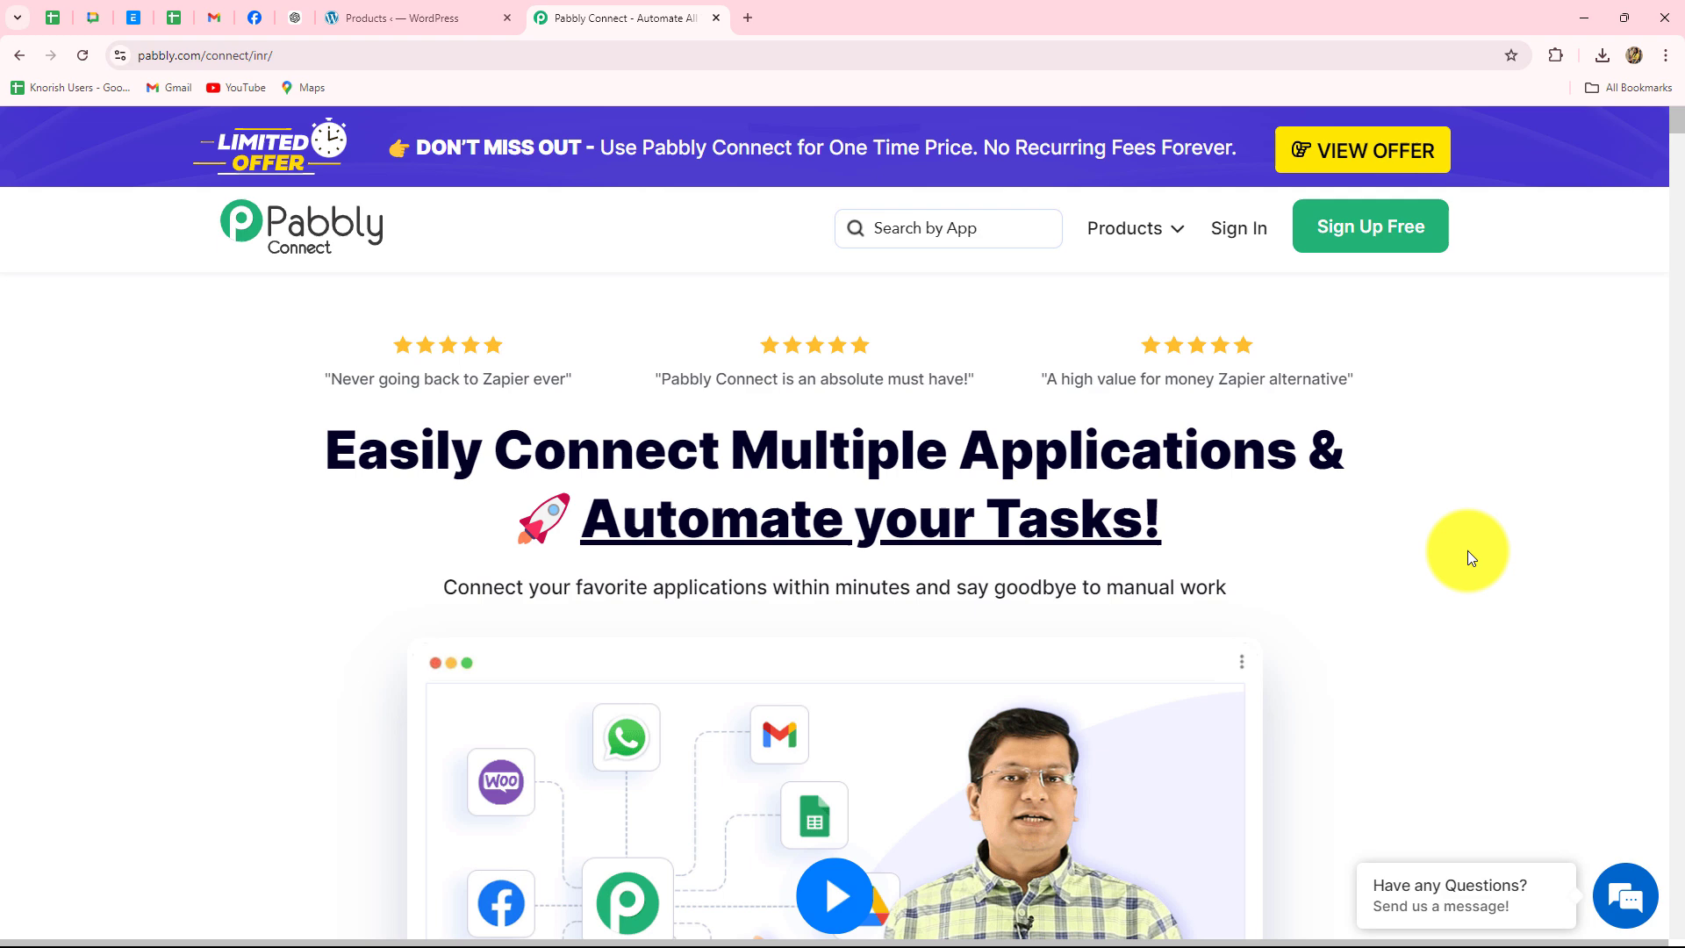
left_click(1229, 231)
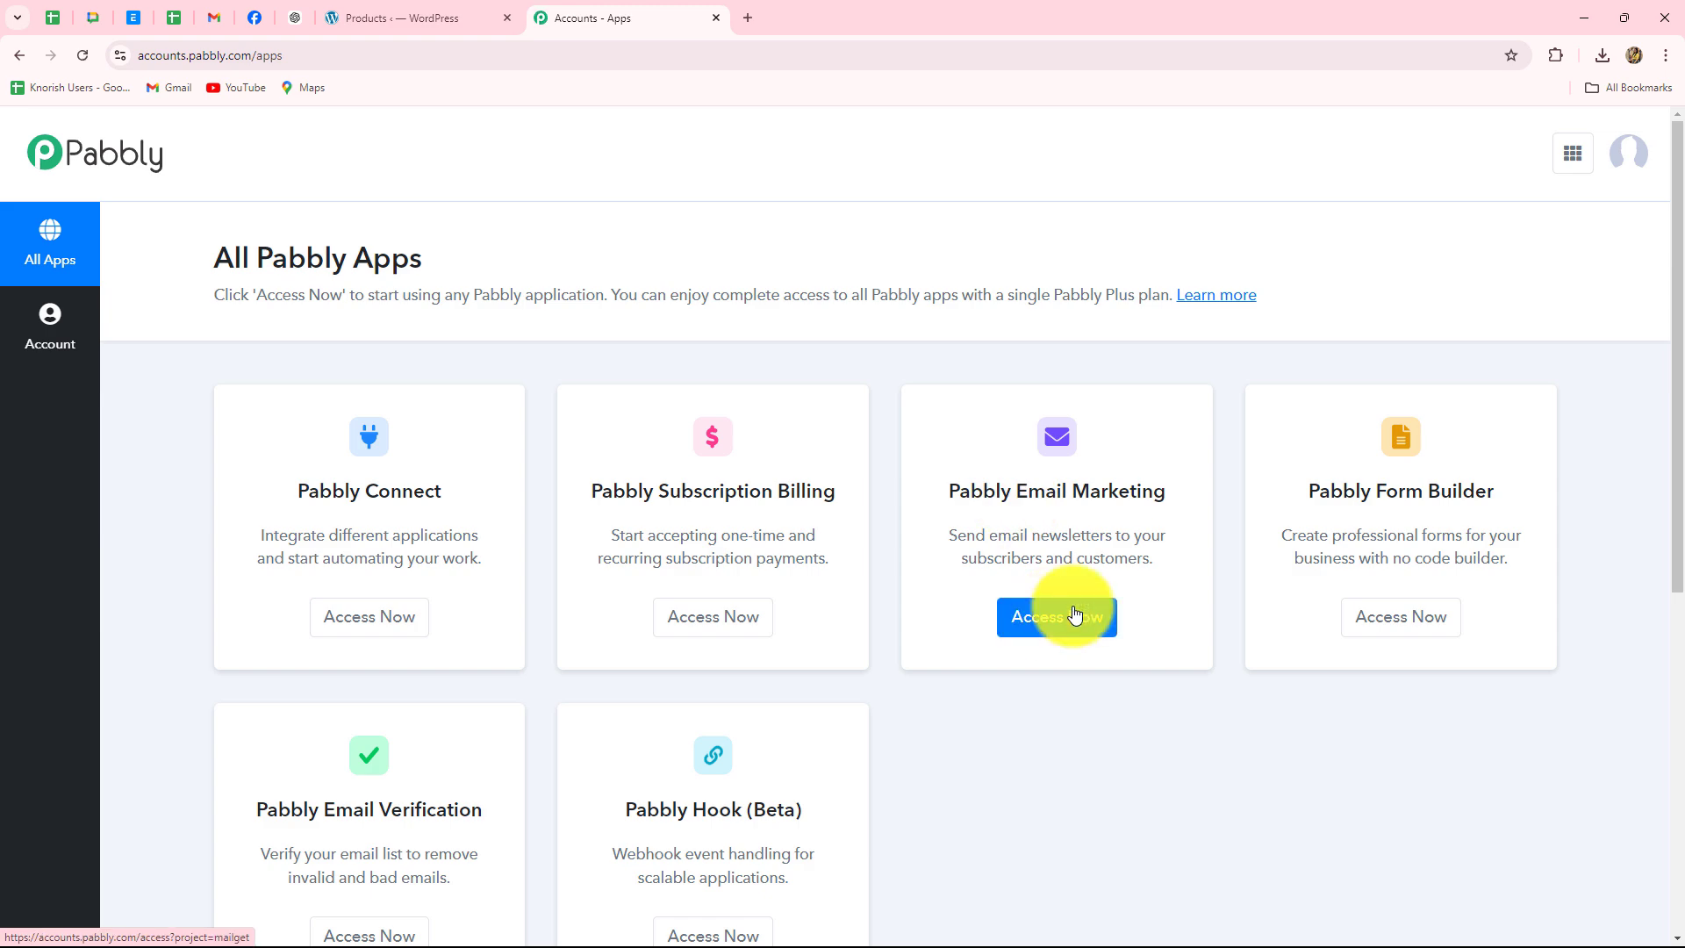
- Open Pabbly Connect from the apps list and browse its dashboard showing 3000 allotted tasks
scroll(1072, 614, "down", 4)
scroll(988, 577, "up", 2)
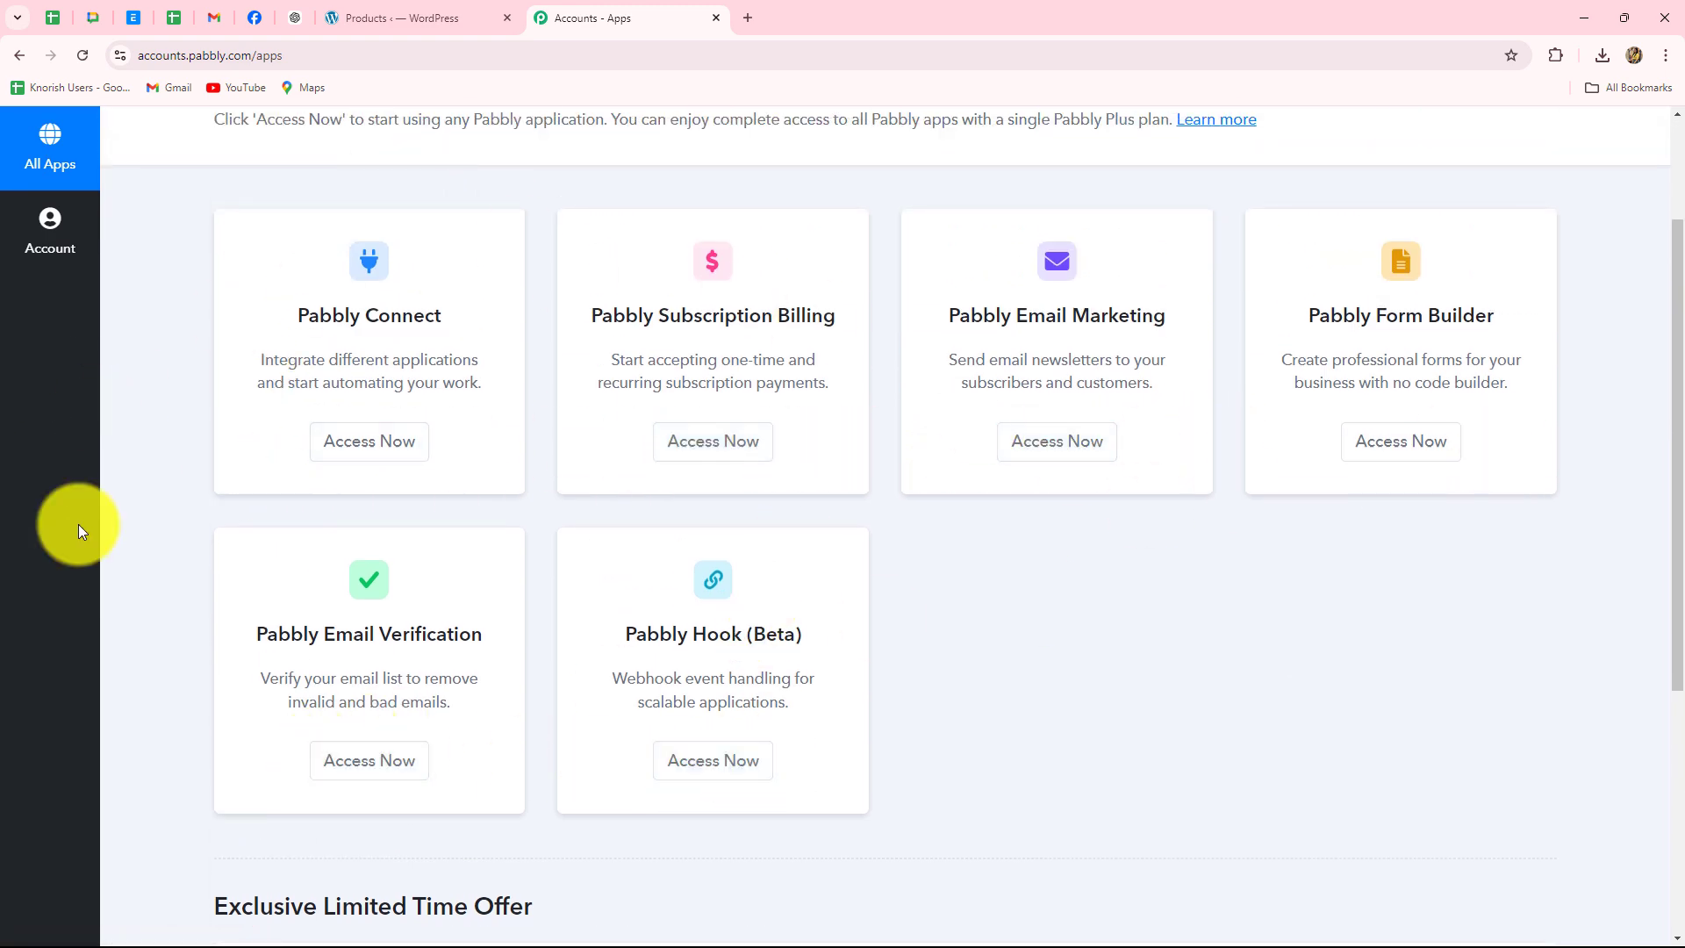
left_click_drag(306, 319, 498, 319)
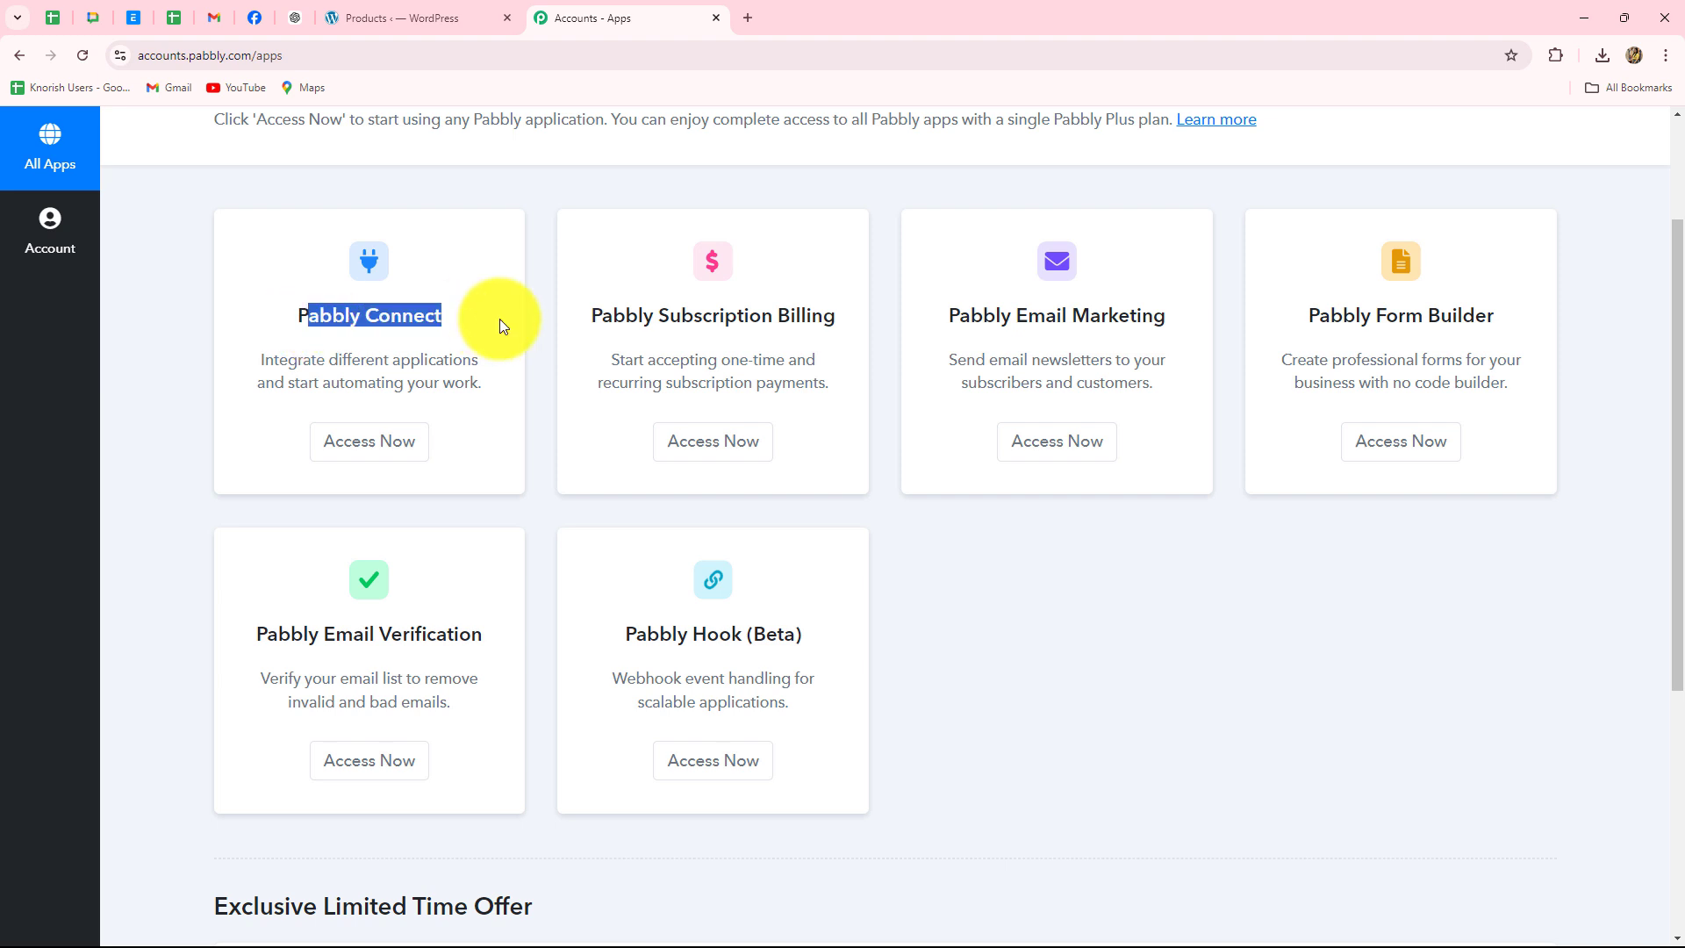
left_click(366, 441)
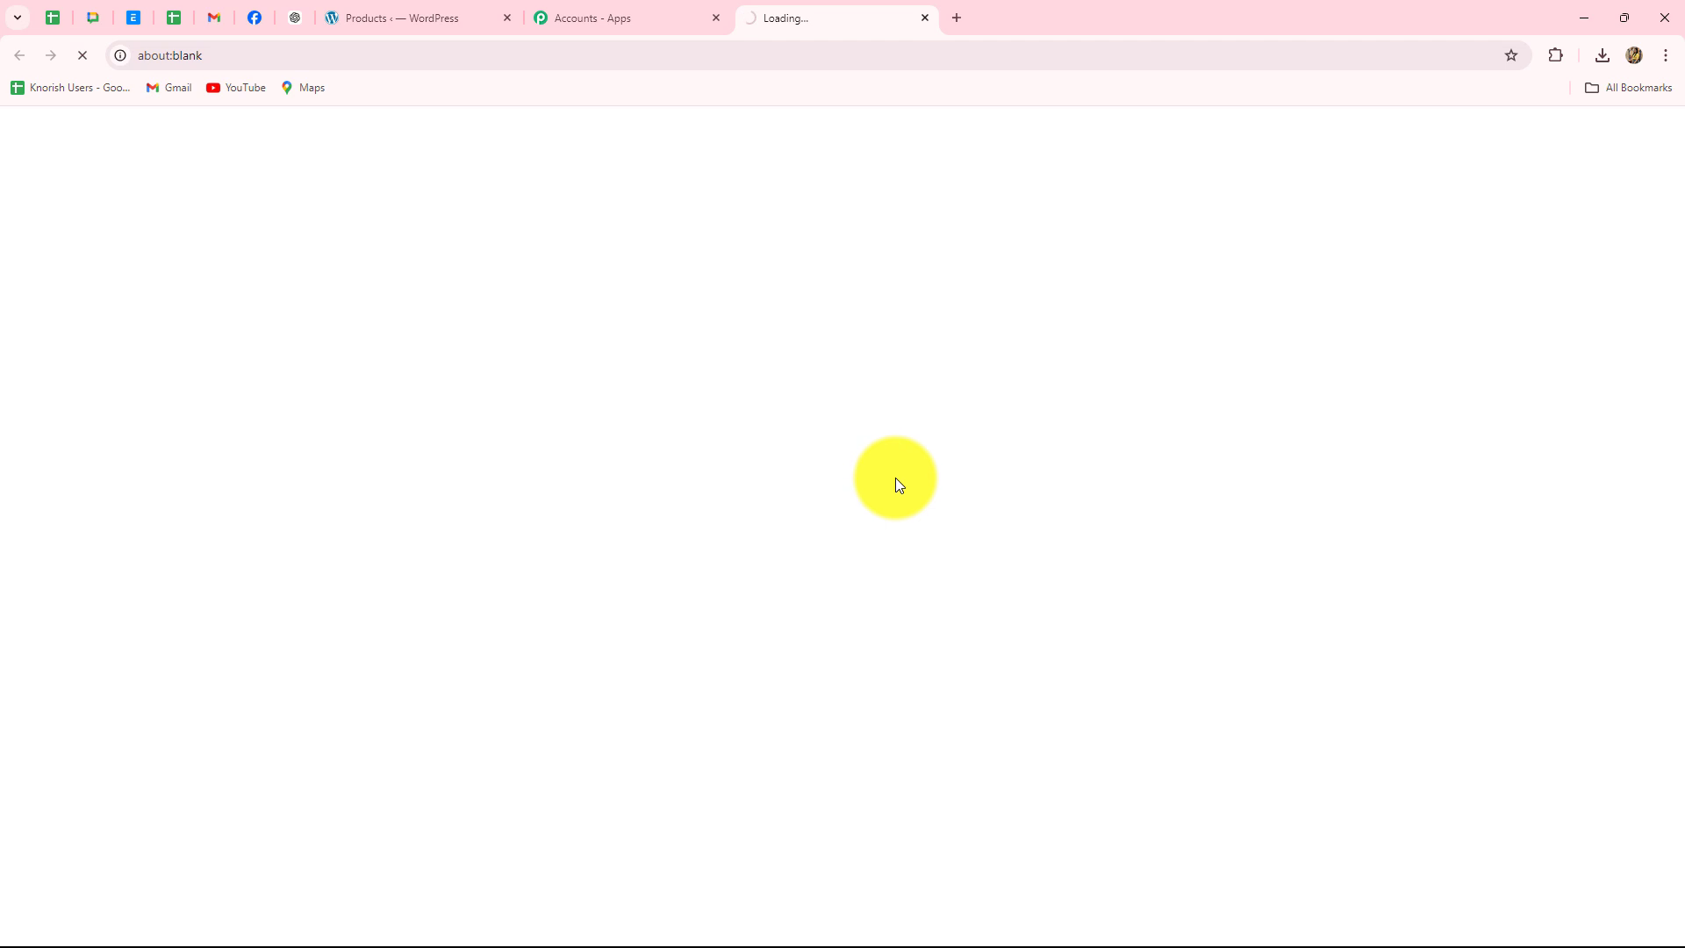
scroll(895, 478, "down", 4)
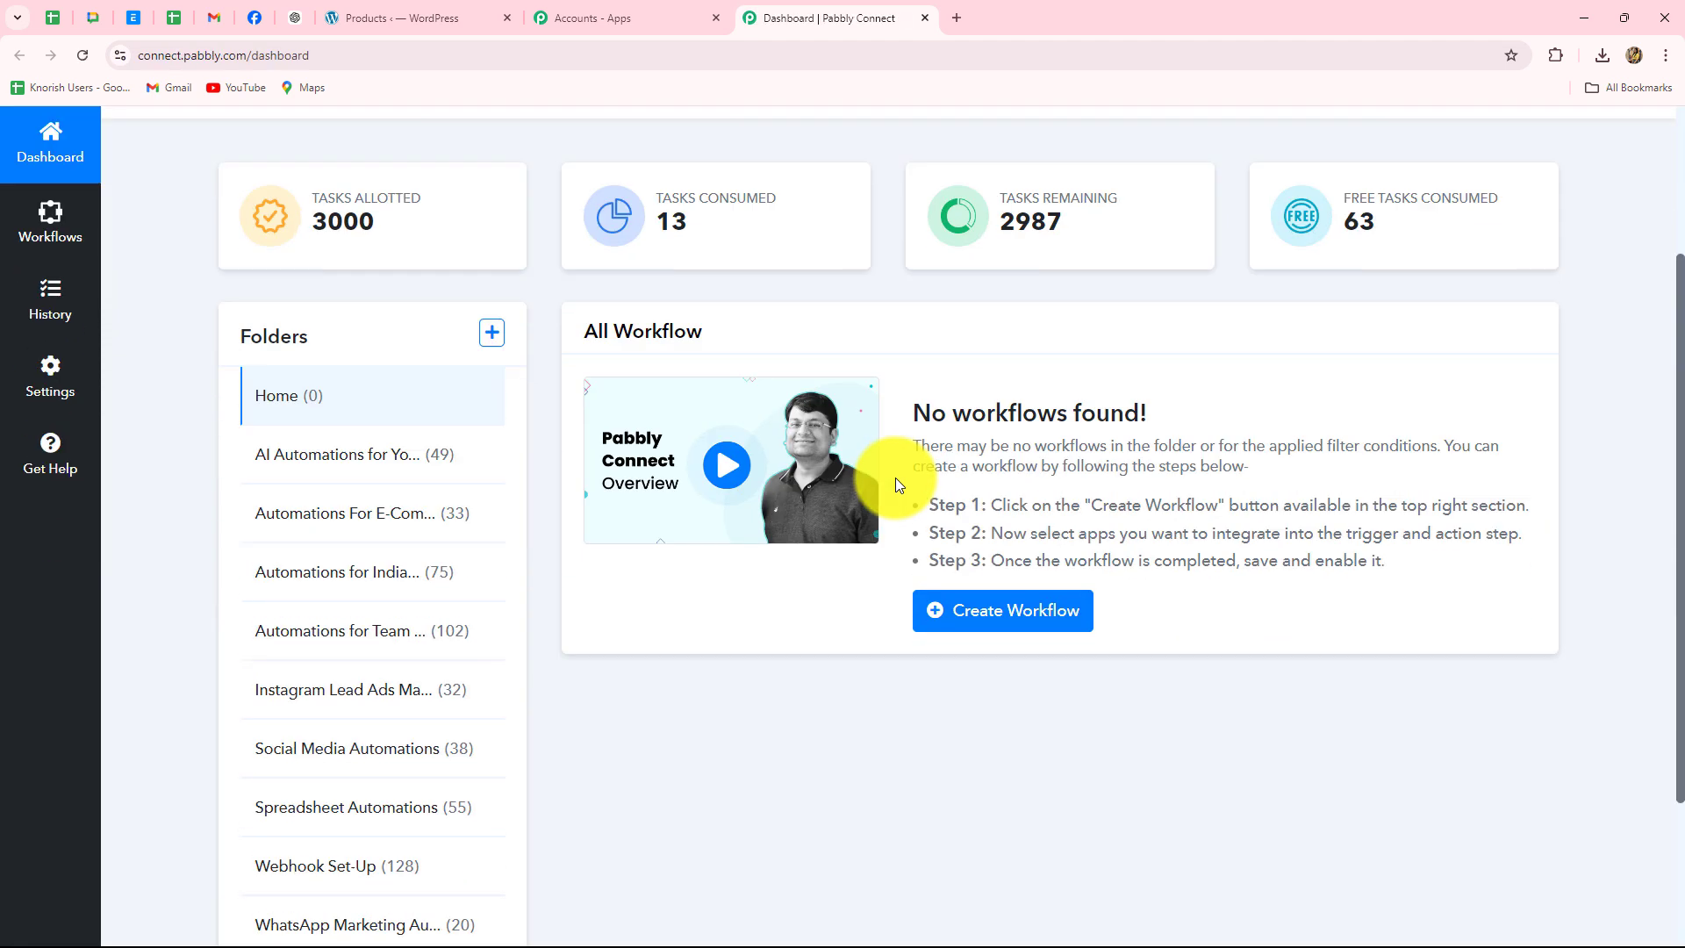
scroll(895, 478, "down", 1)
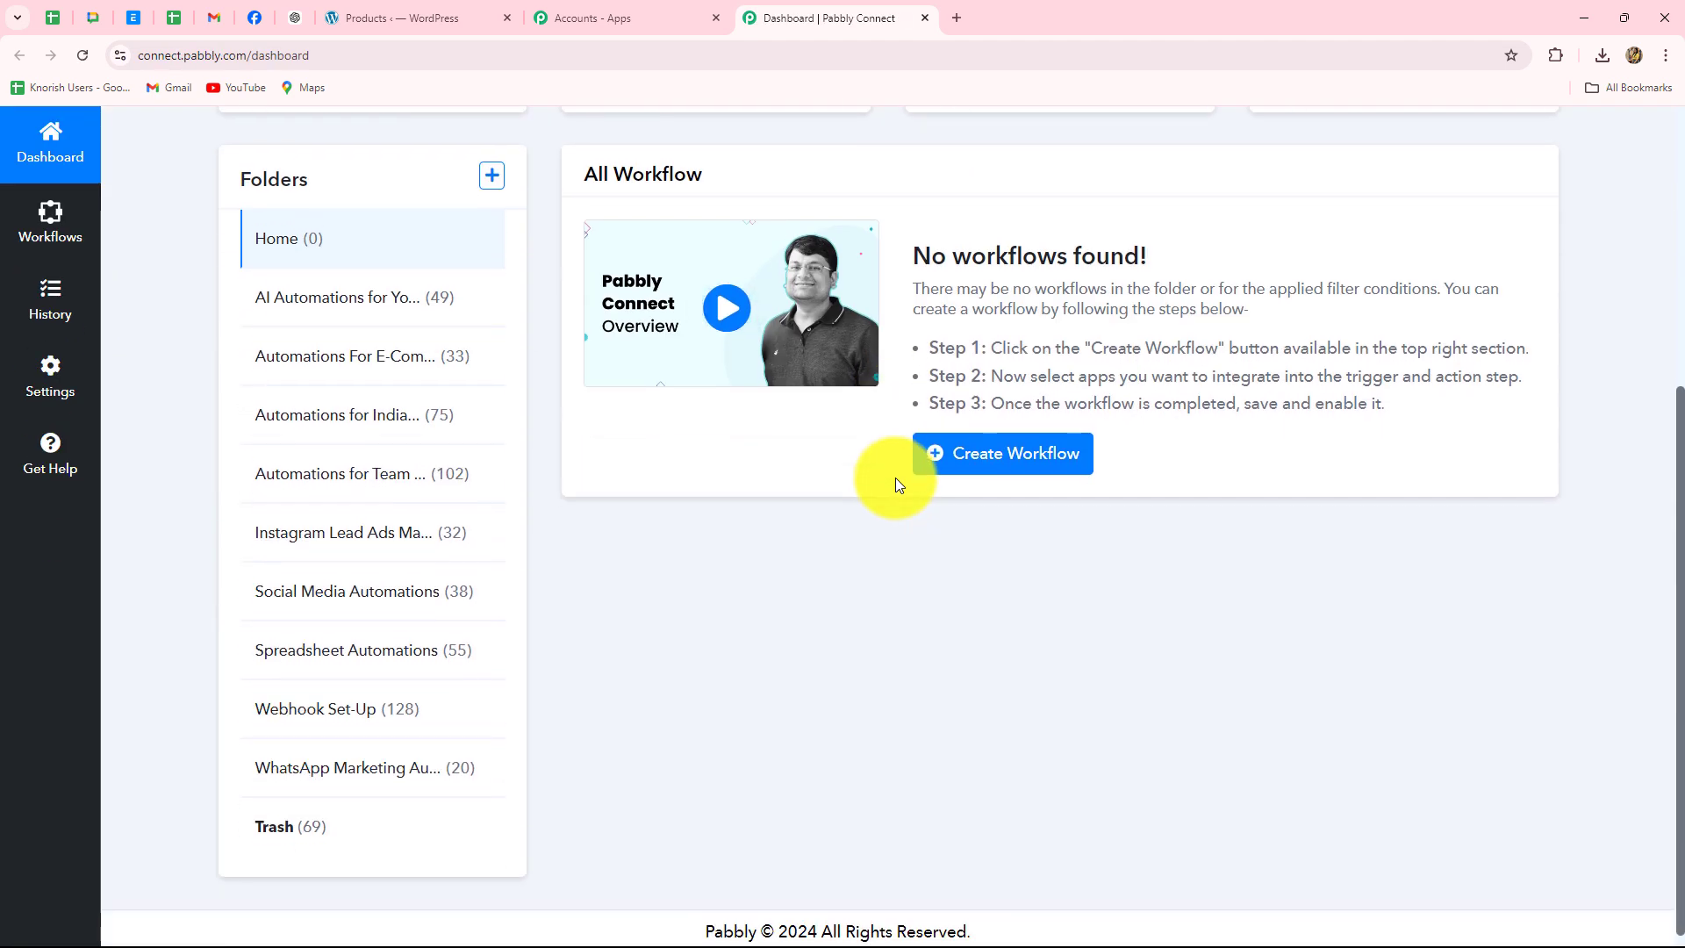
scroll(896, 477, "up", 1)
scroll(895, 478, "up", 2)
scroll(897, 477, "down", 2)
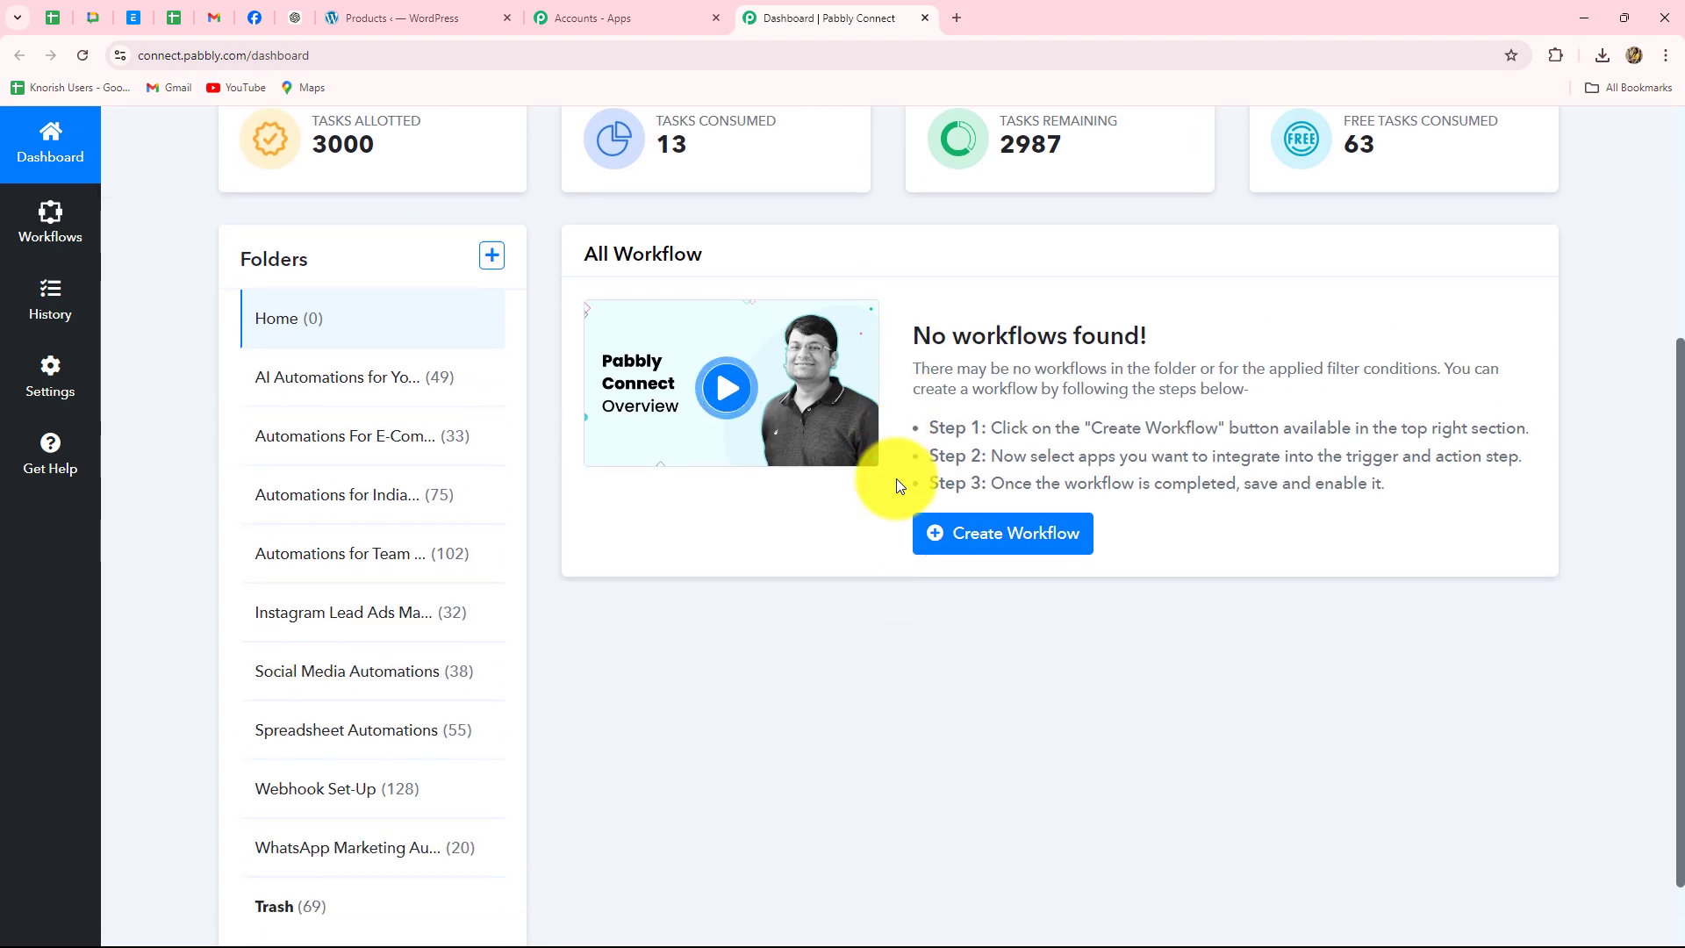
scroll(615, 527, "down", 1)
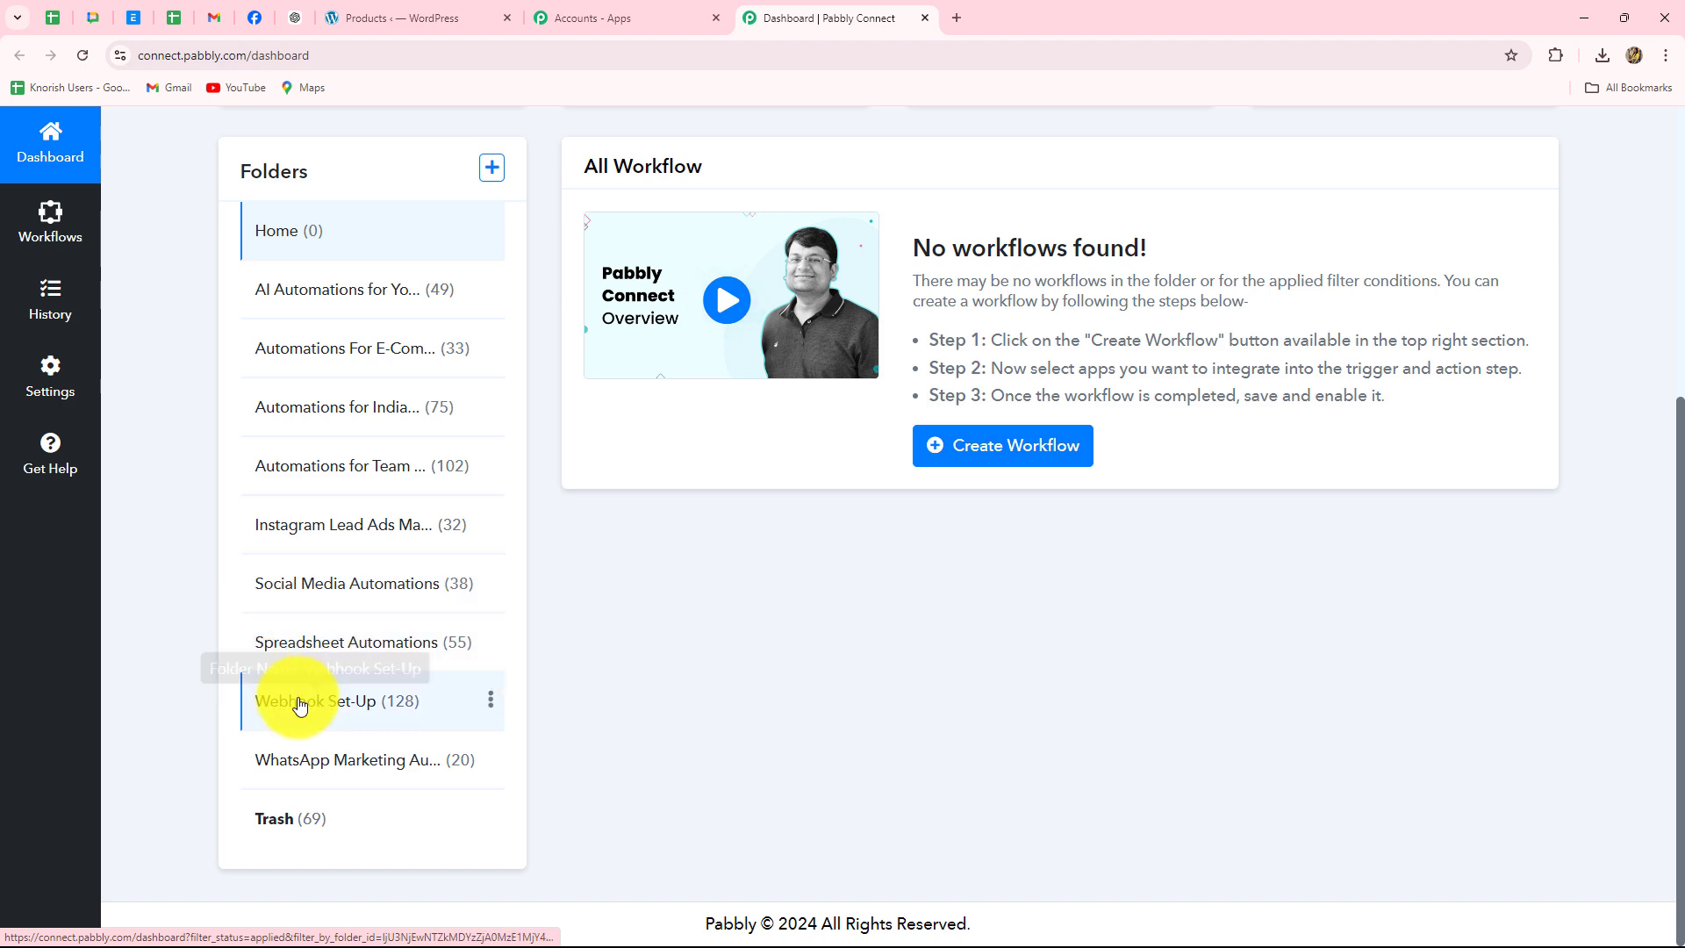
scroll(1062, 744, "up", 4)
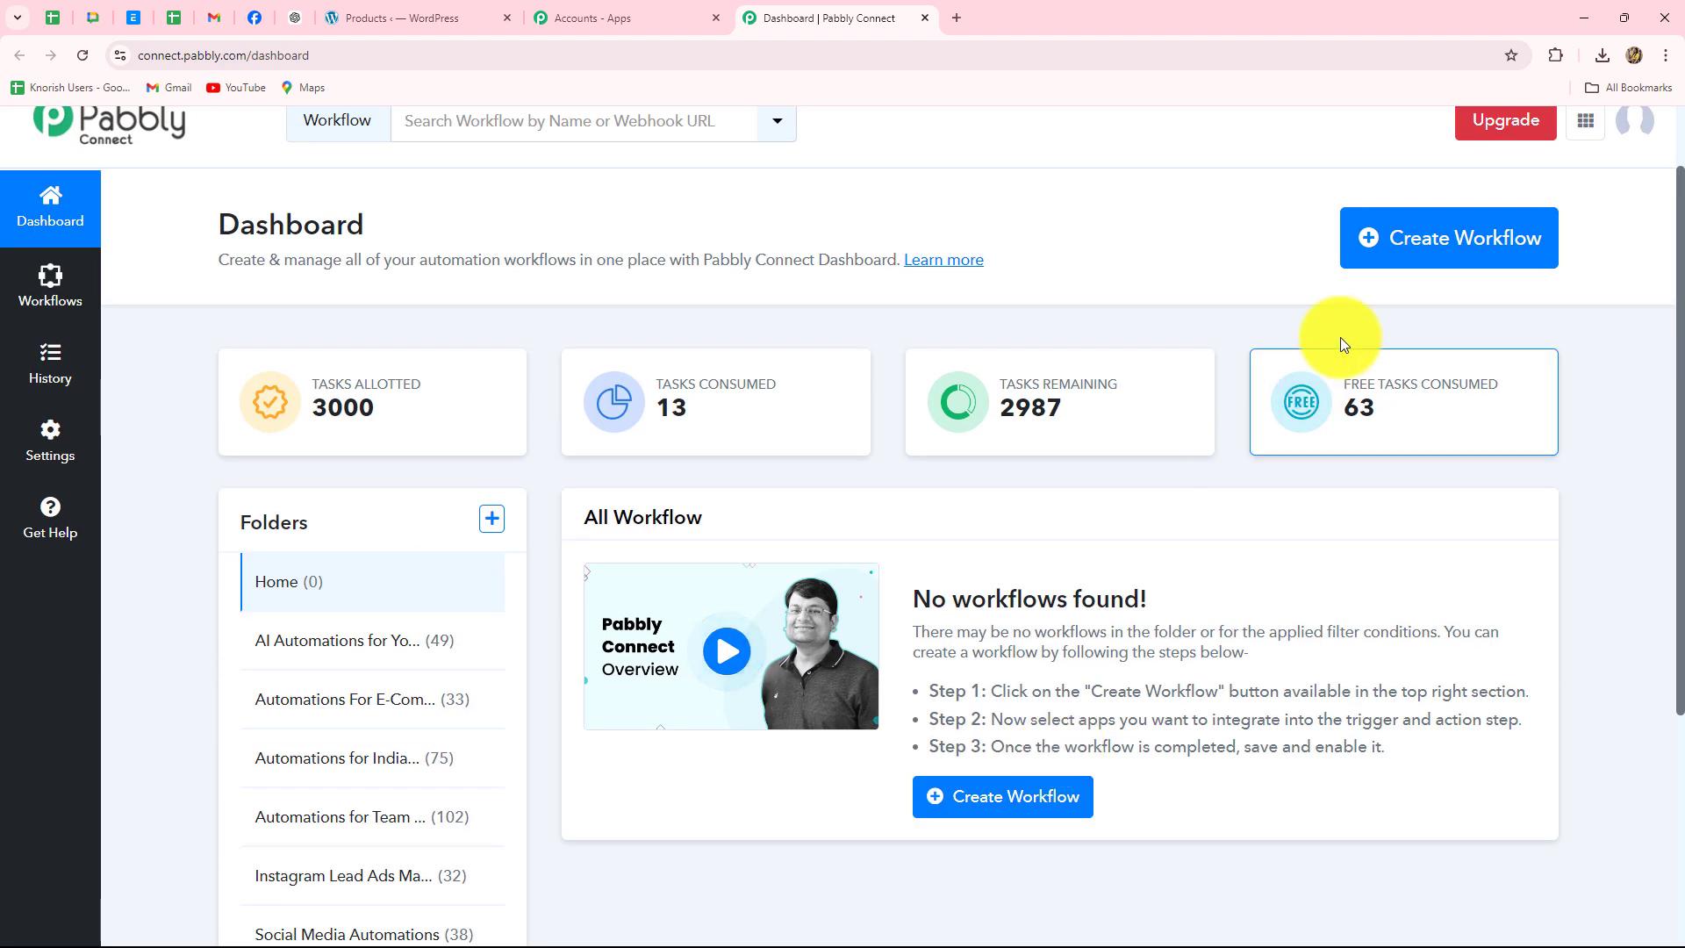
- Create the workflow 'Automatically Publish Pinterest Pins When a New WooCommerce…' in the Automations For E-Commerce Store folder
left_click(1399, 233)
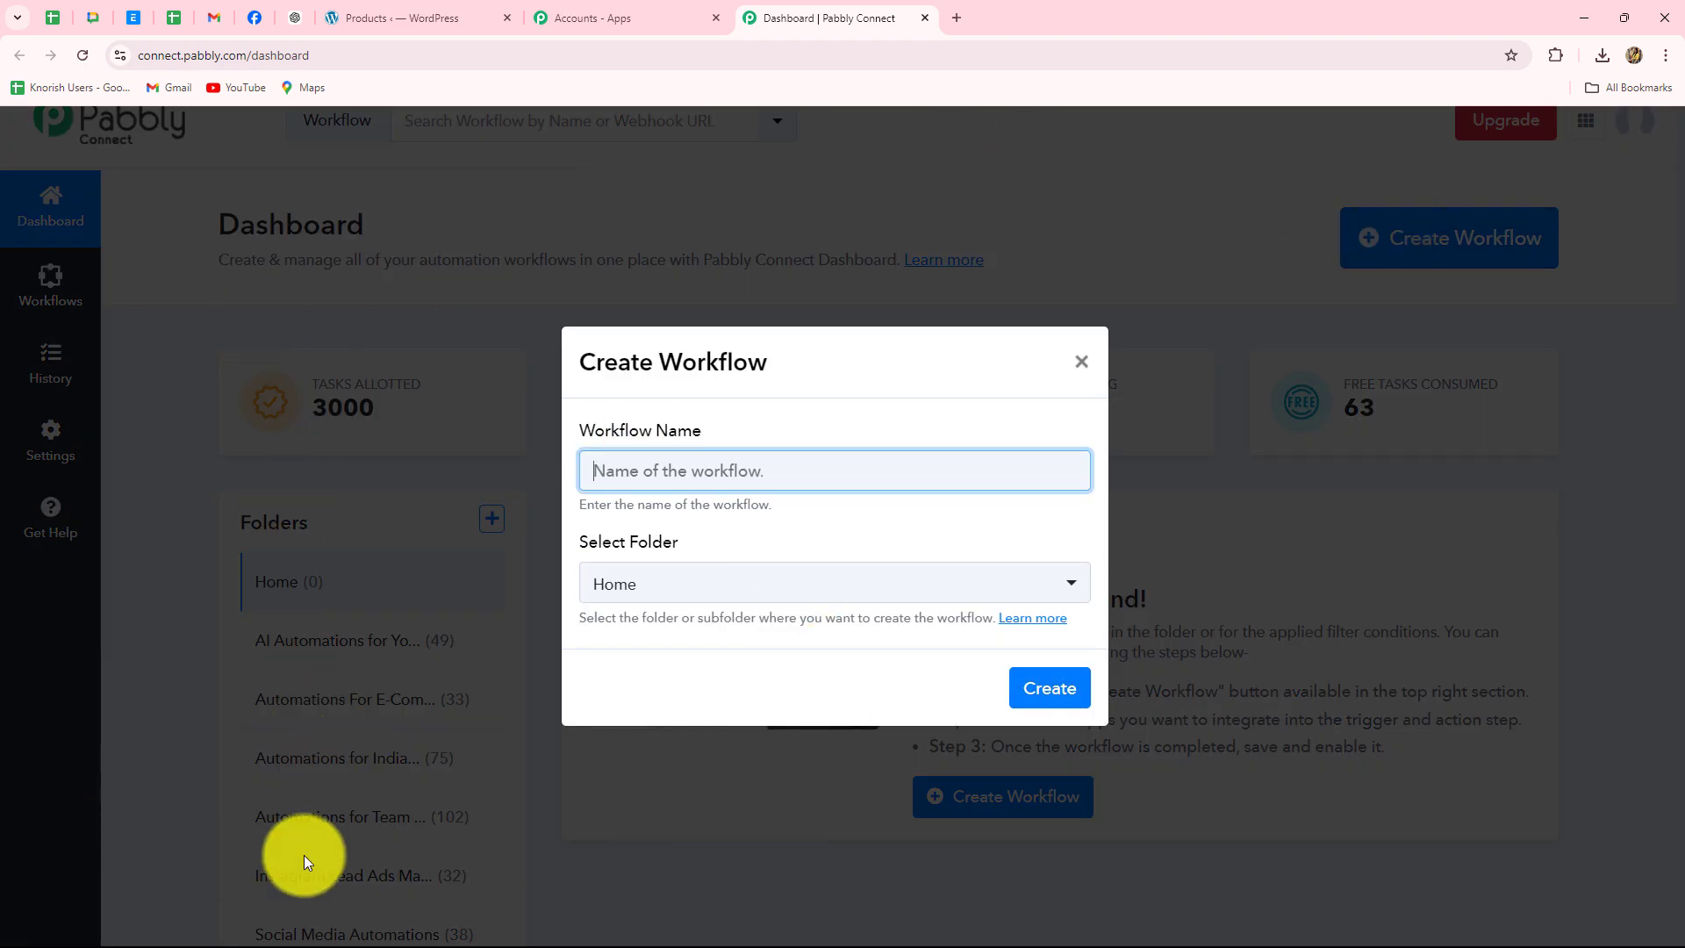
left_click(882, 477)
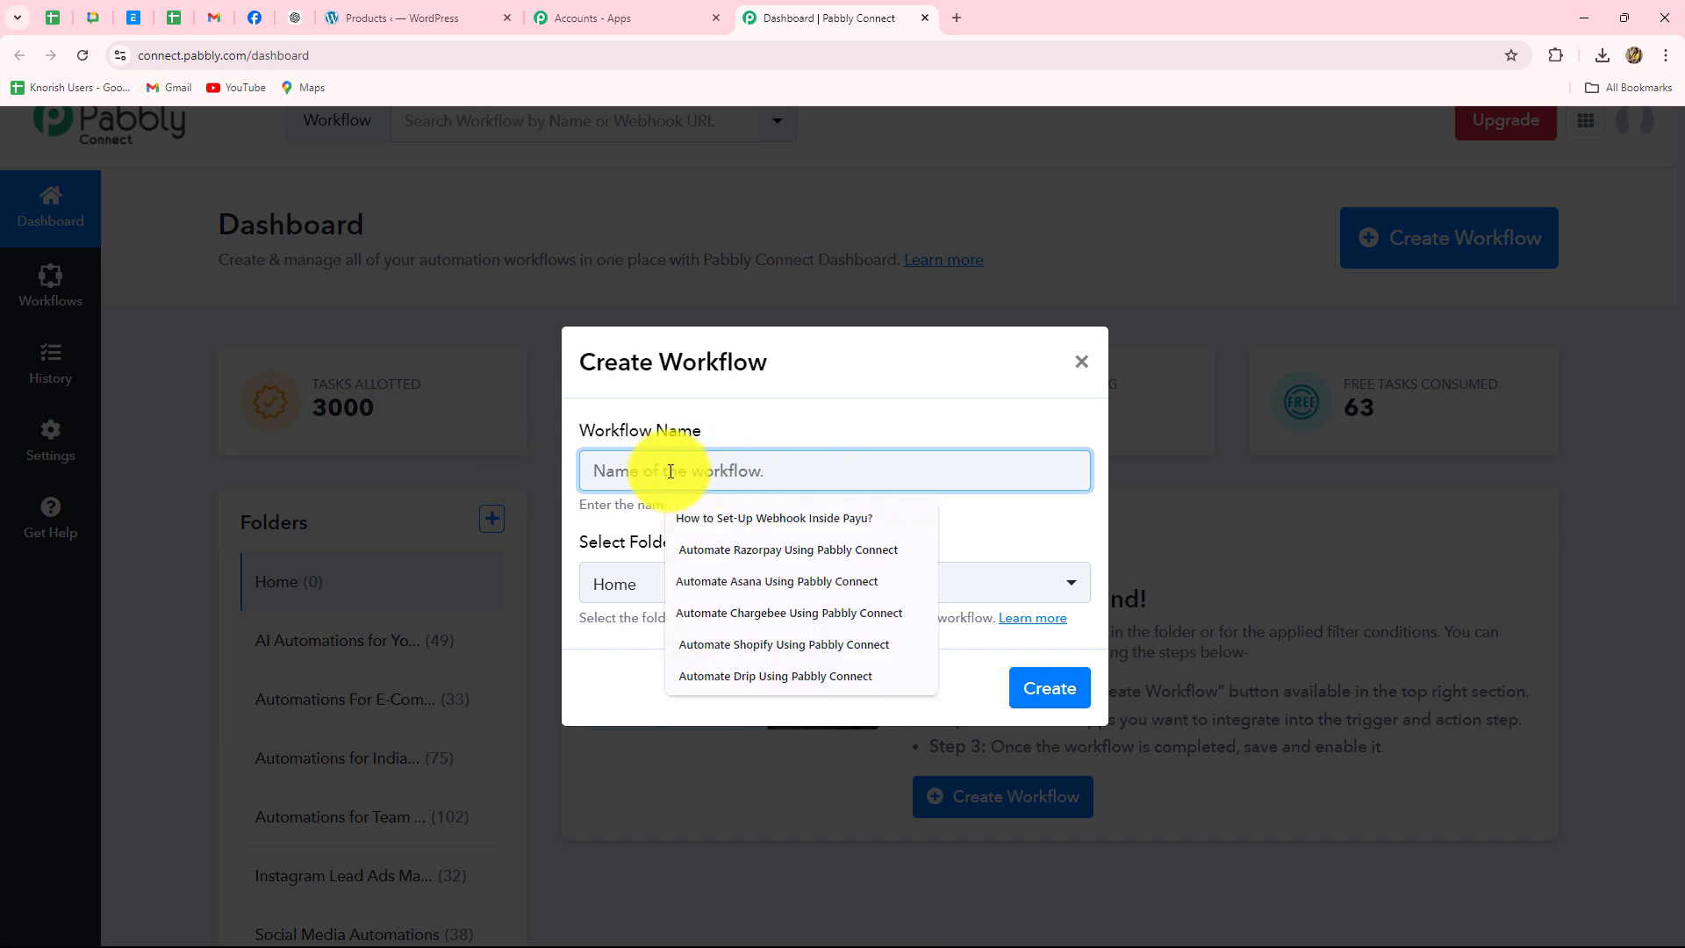
left_click(923, 430)
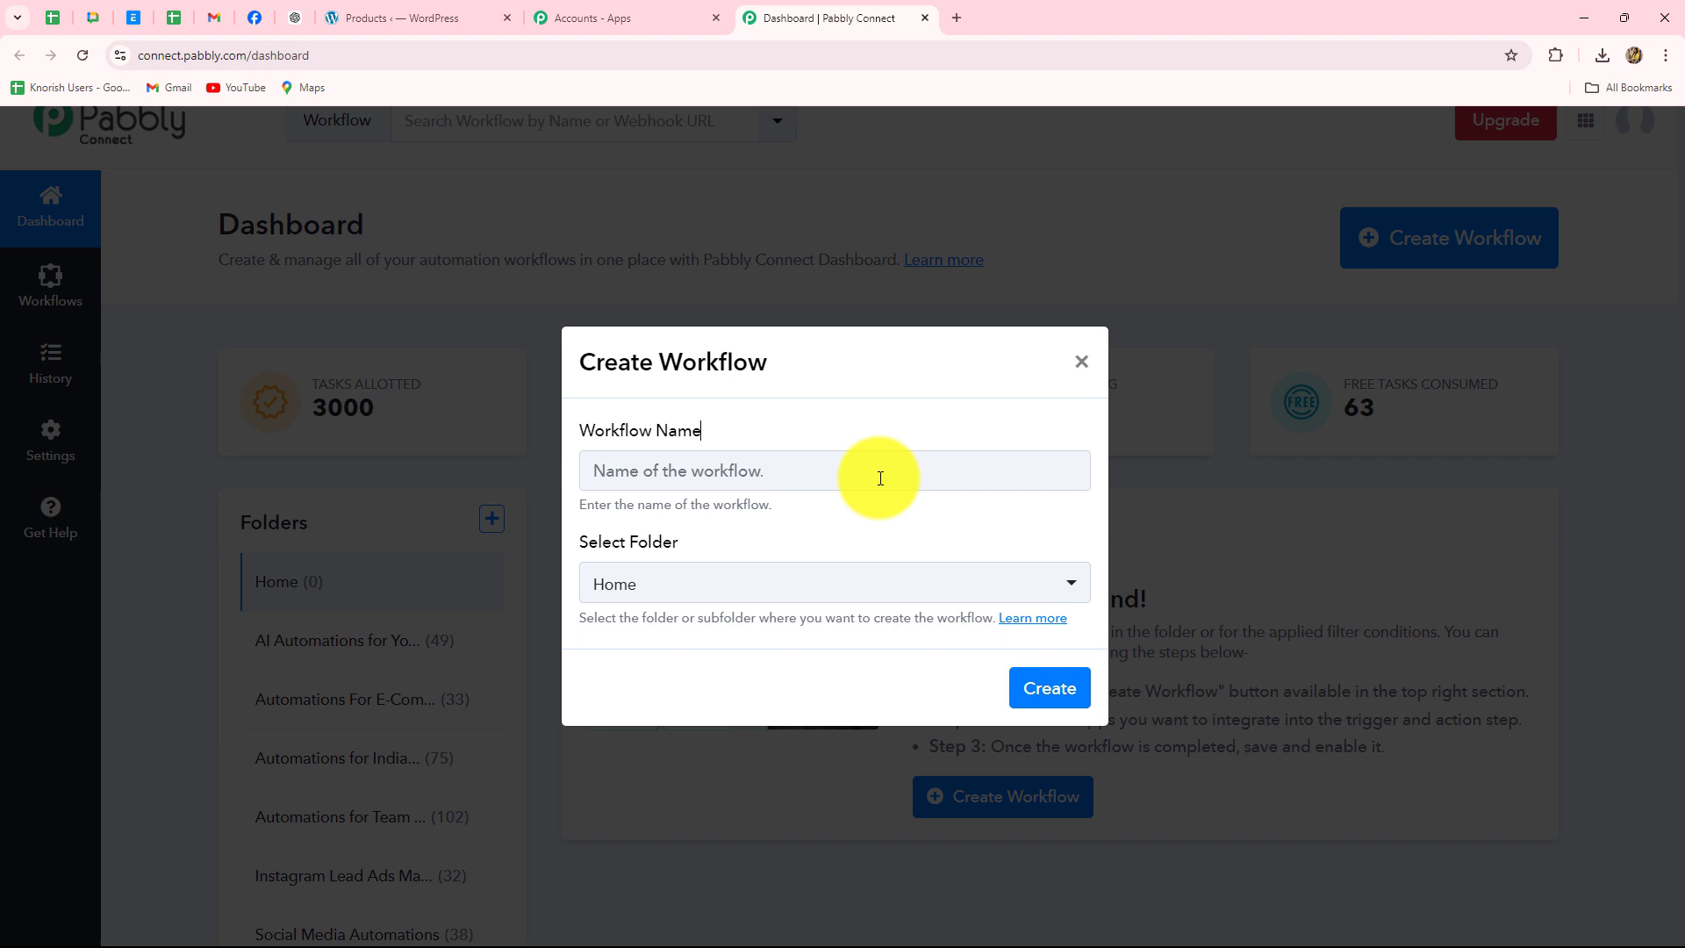
key("ctrl+v")
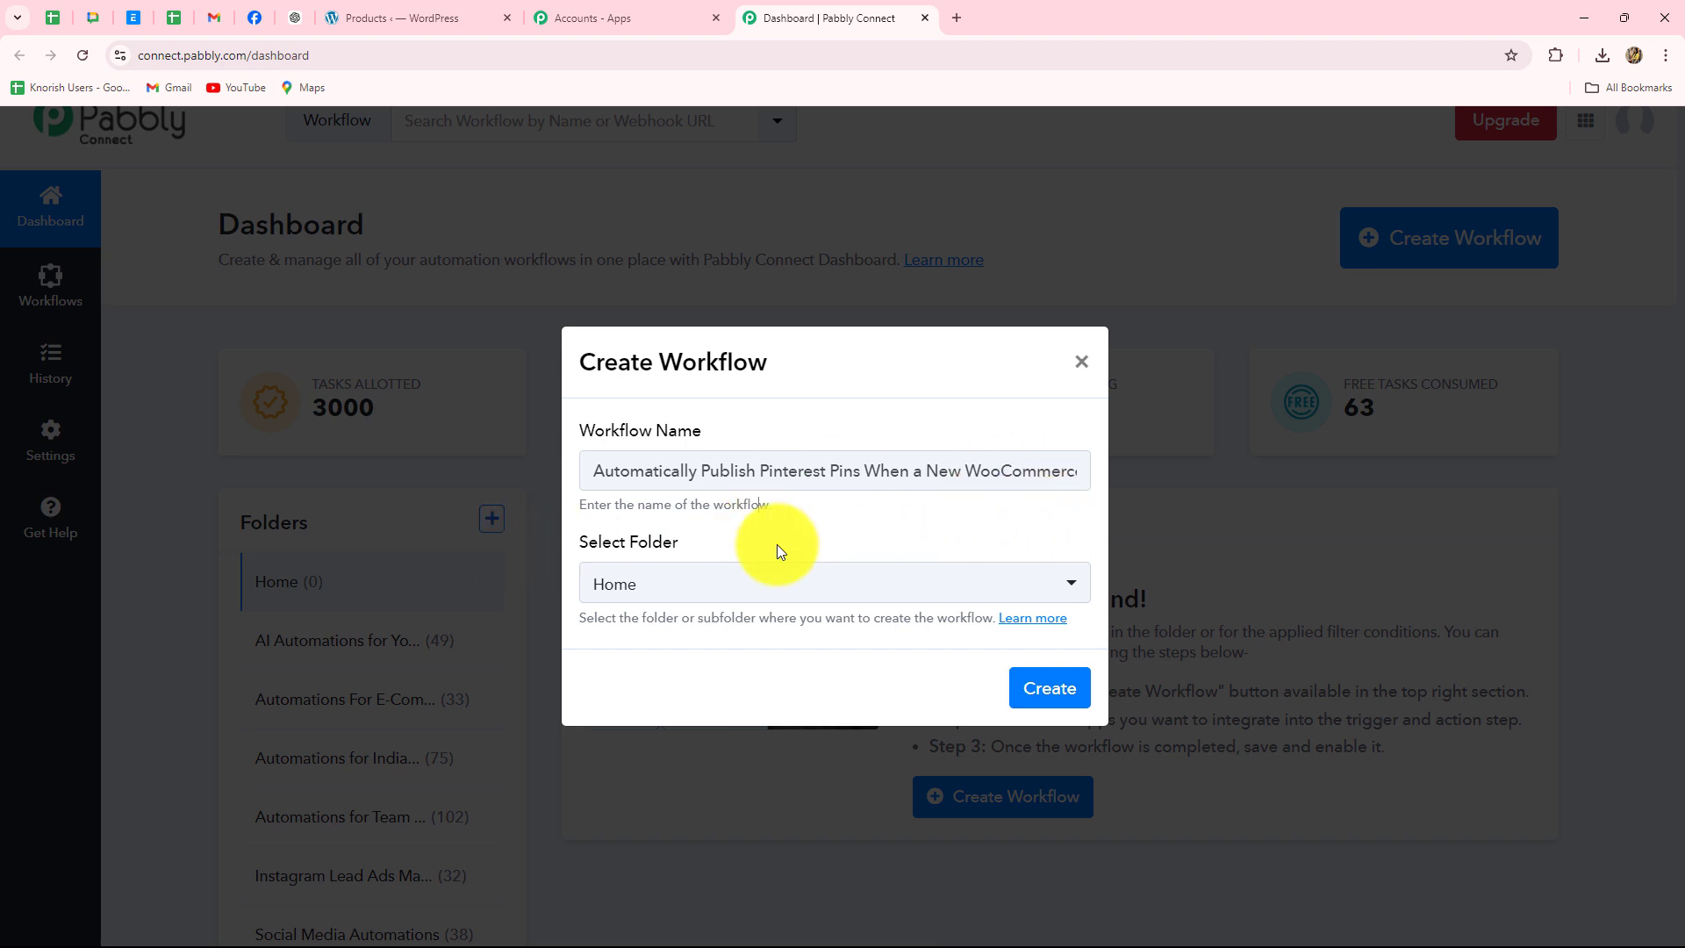
left_click(720, 584)
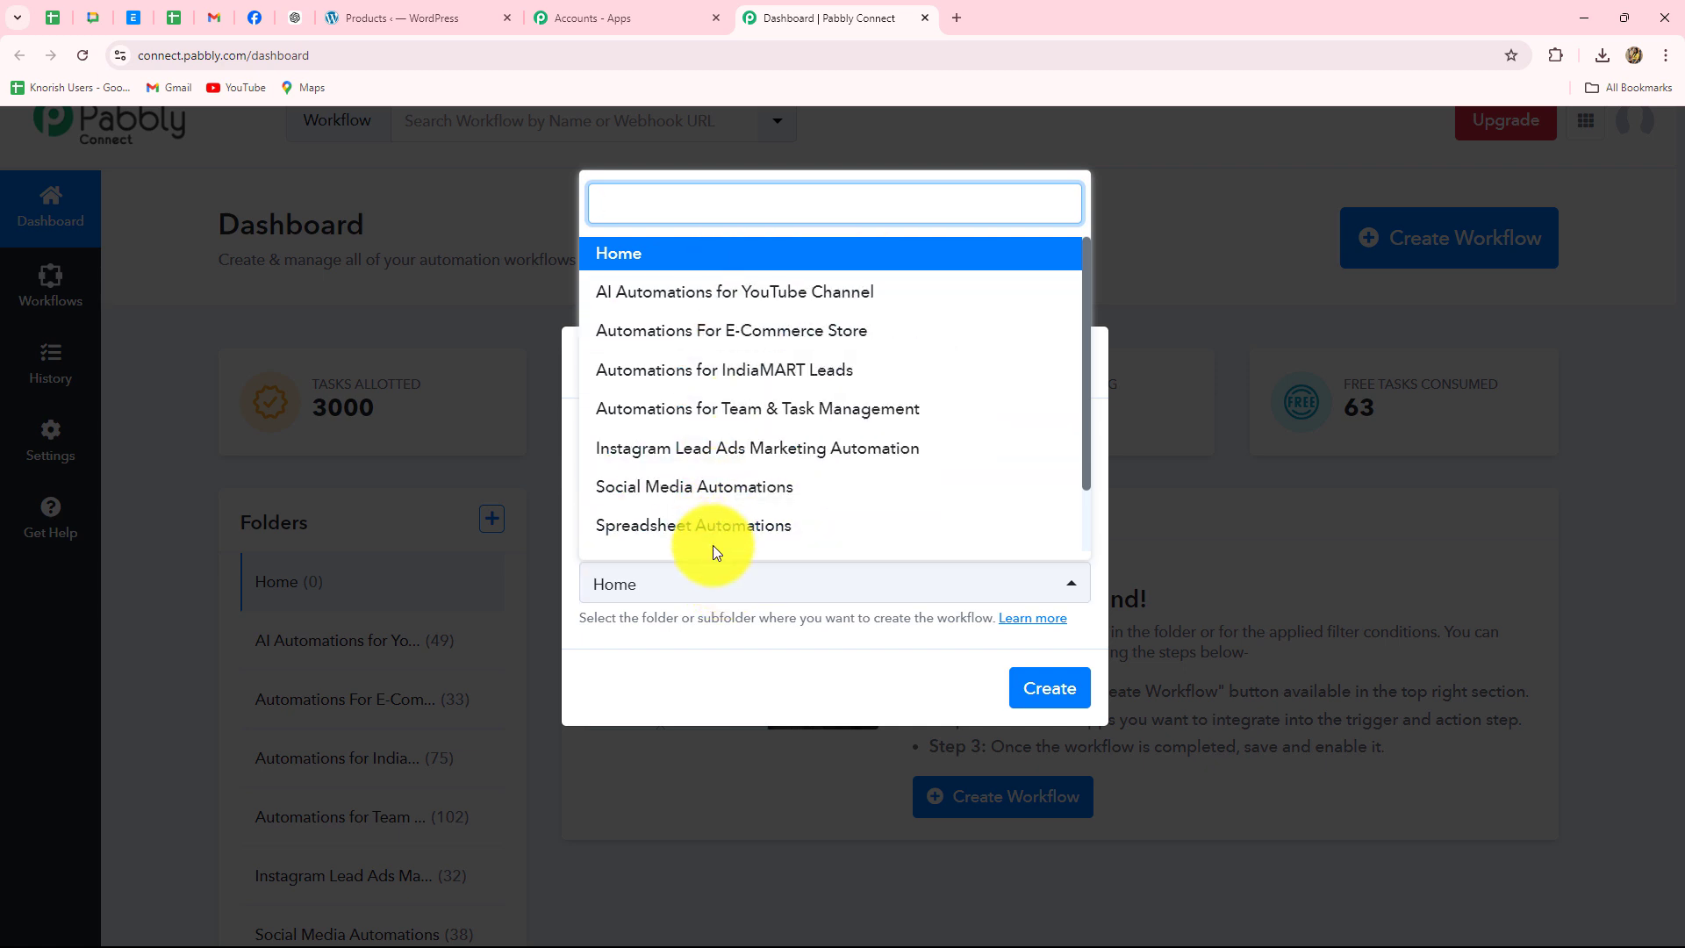
left_click(757, 340)
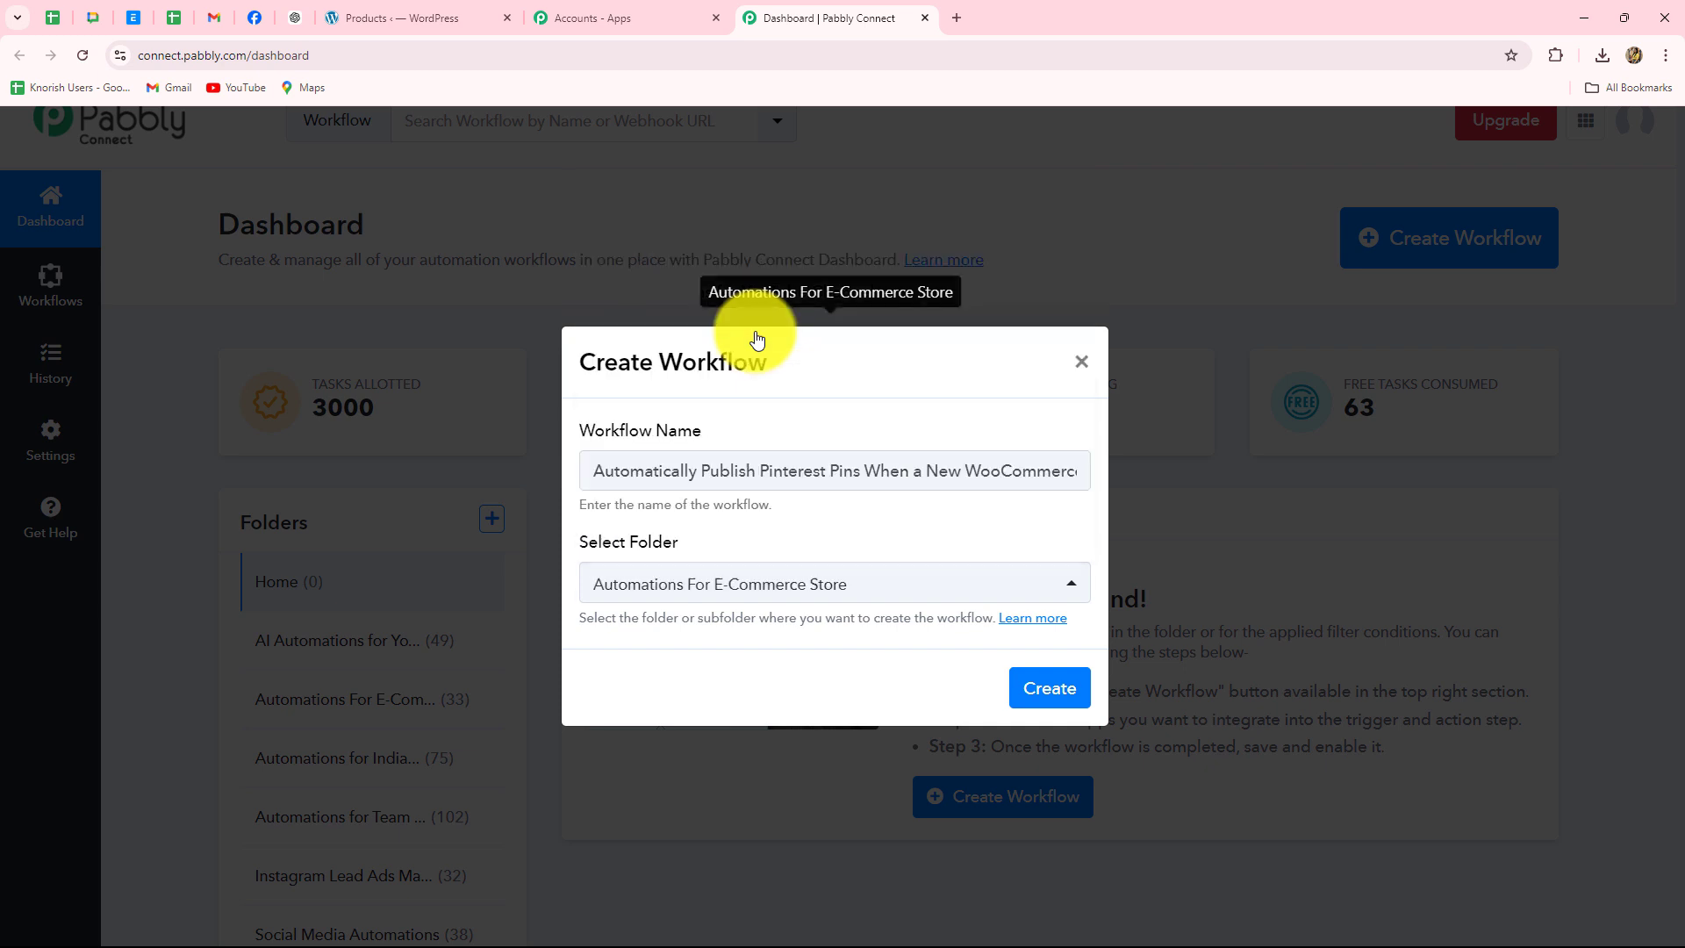
left_click(1066, 695)
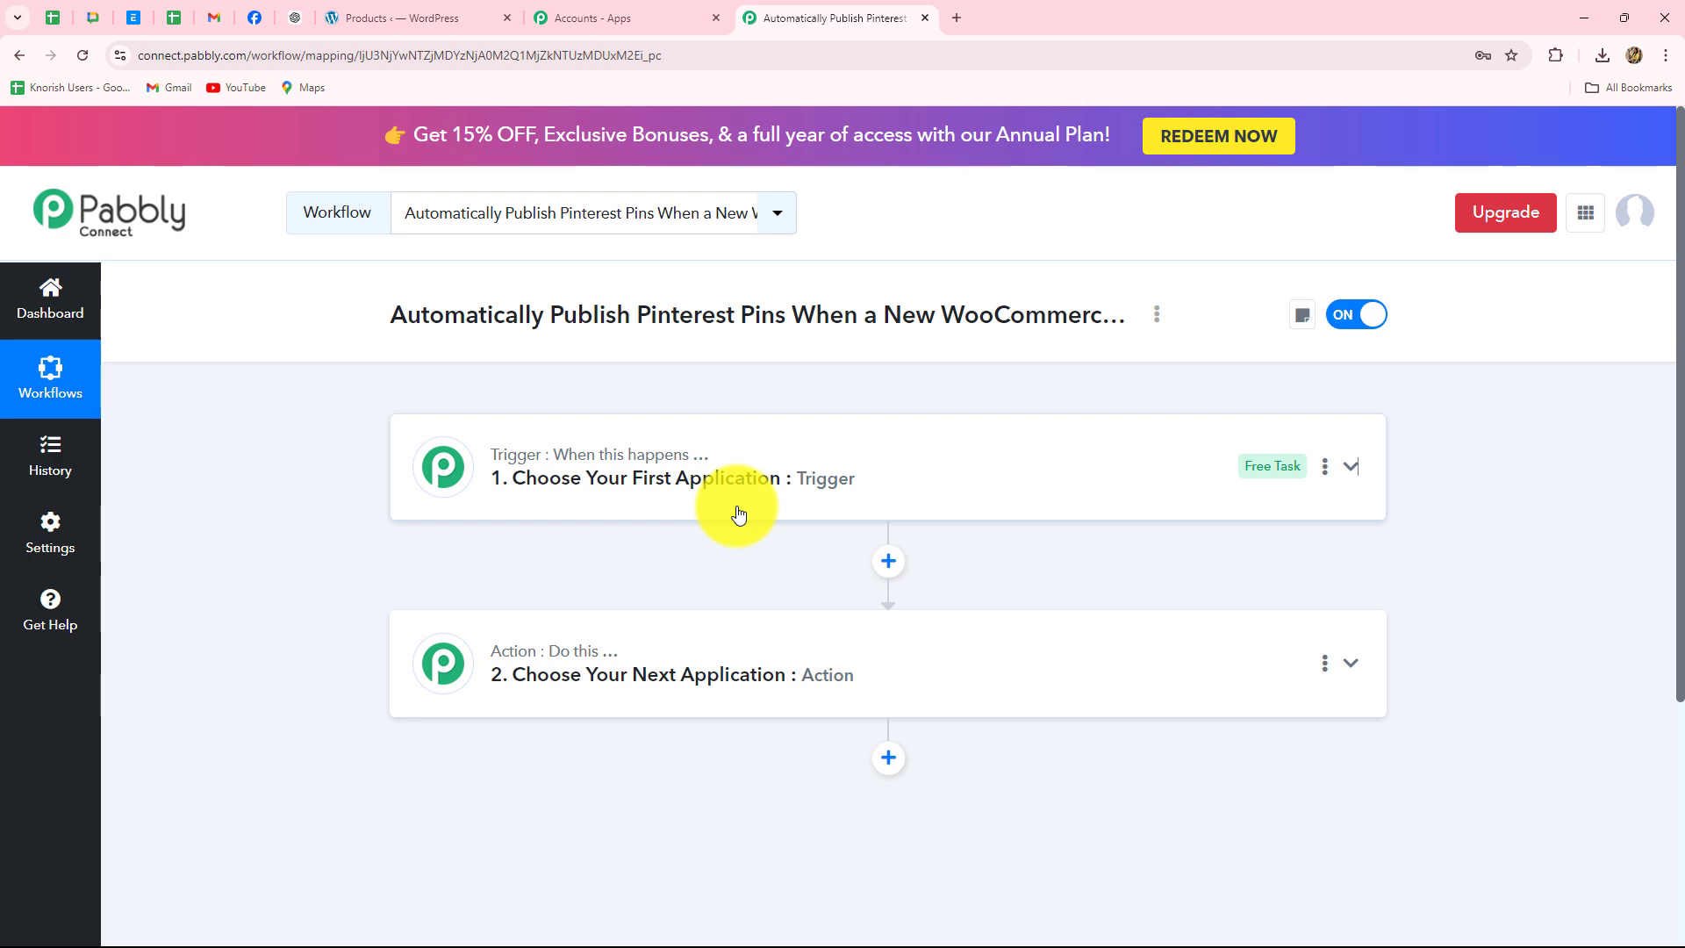
left_click(419, 16)
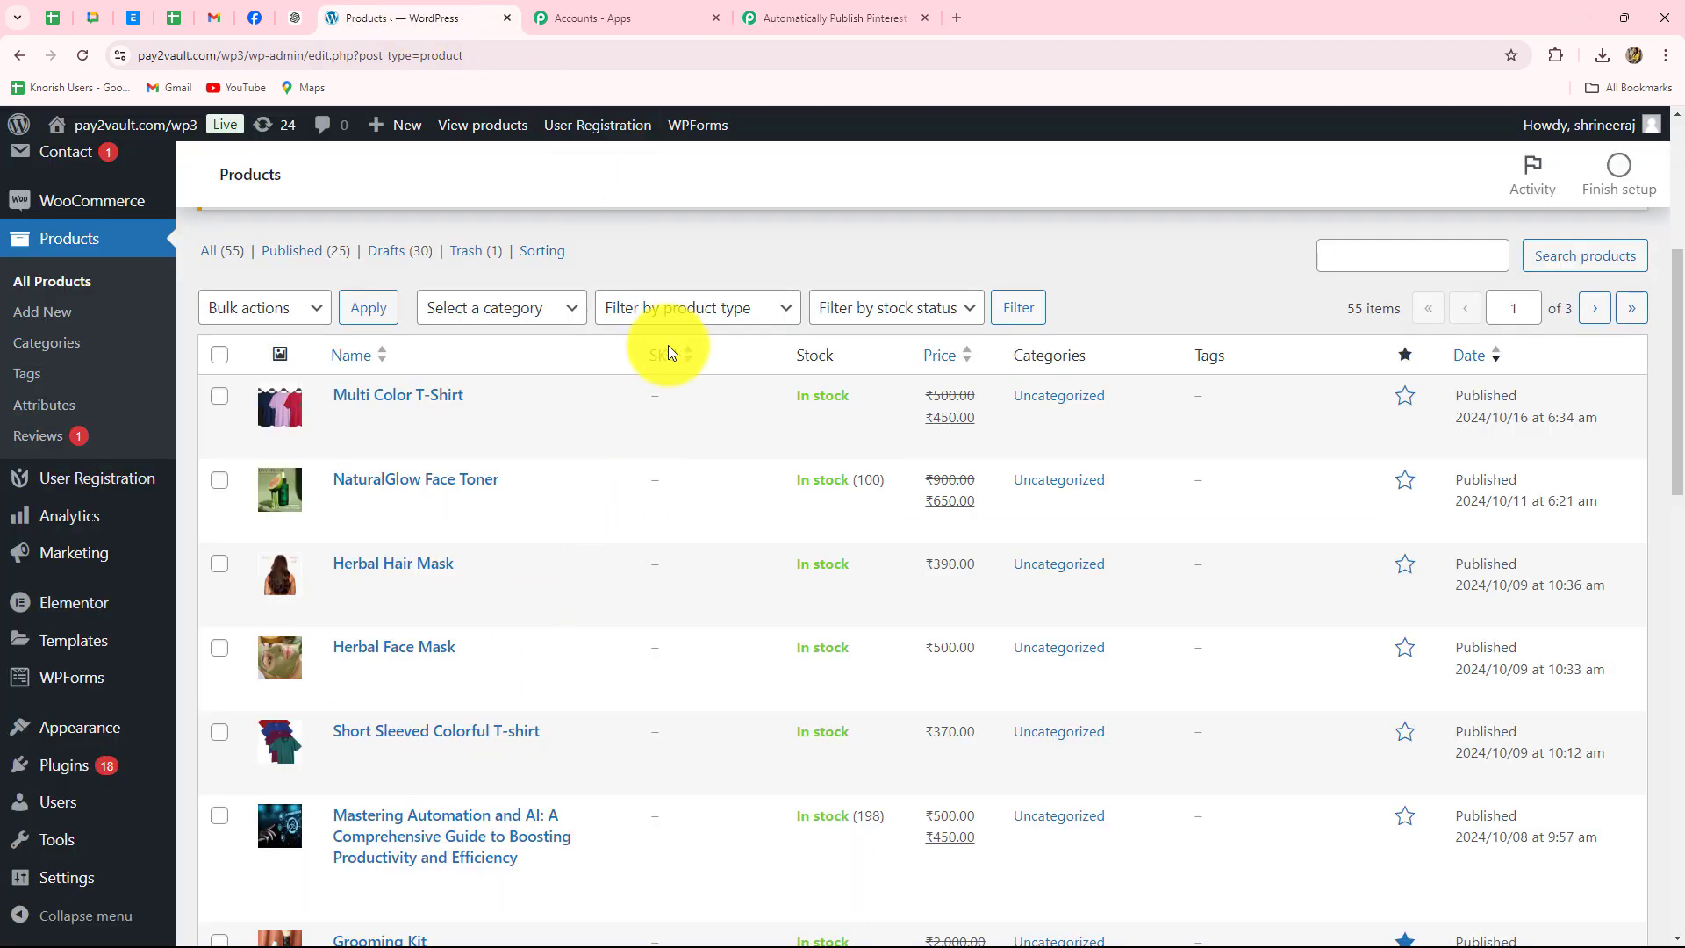
left_click(792, 7)
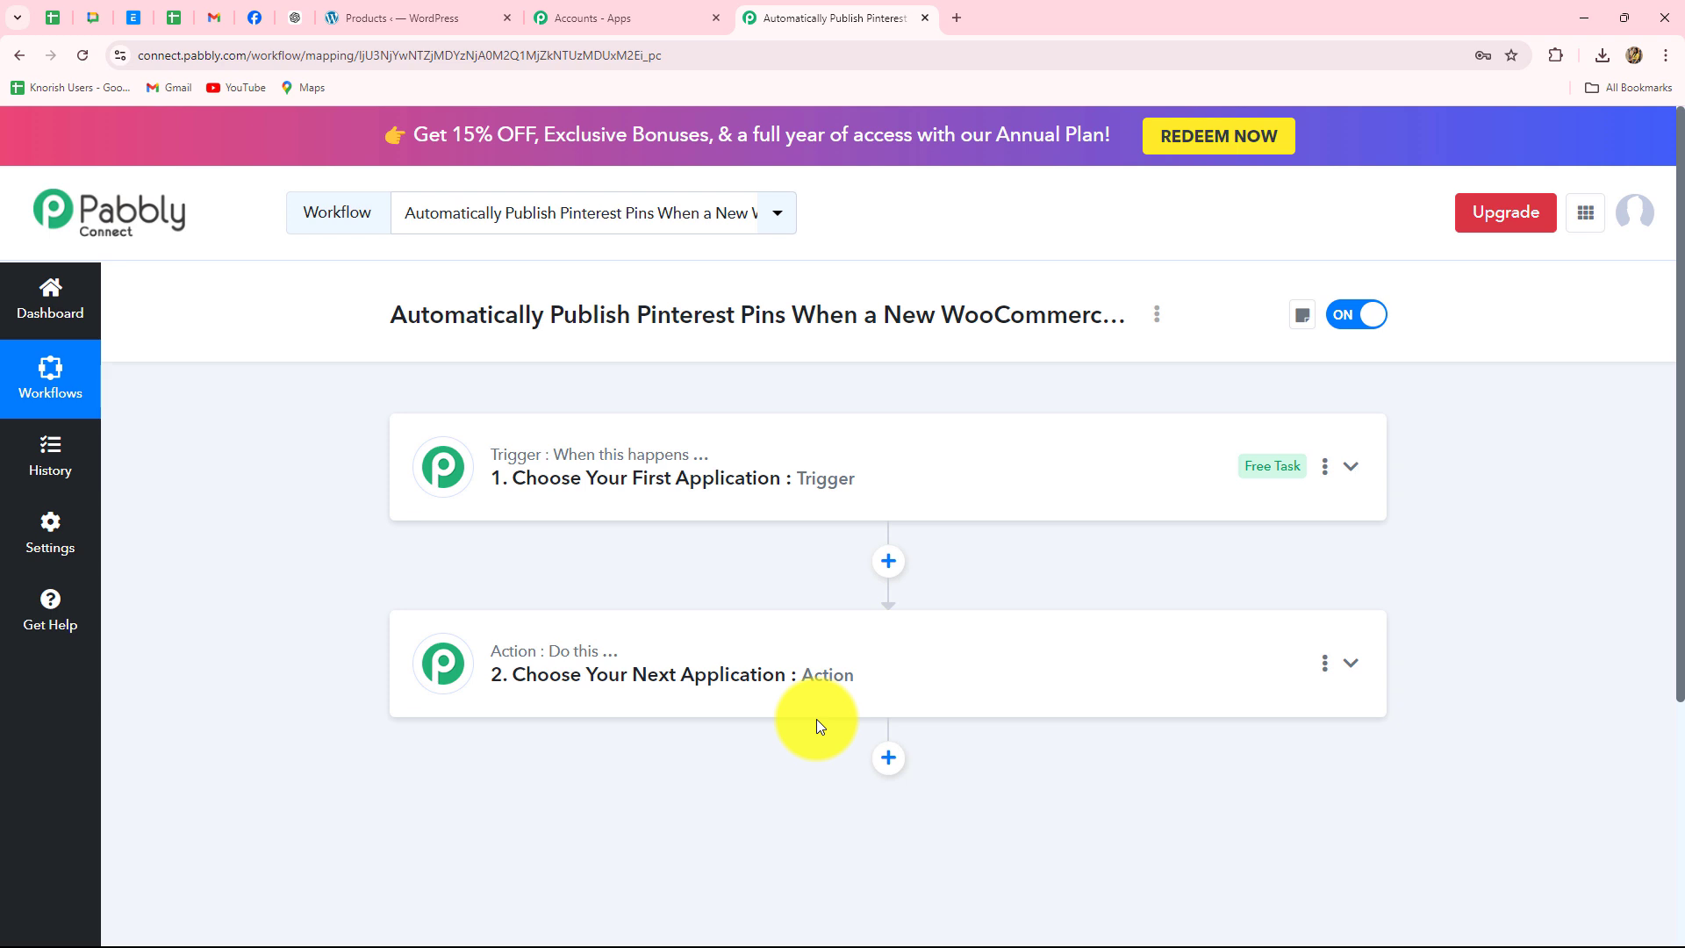
- Search 'Woo' in the trigger step's app chooser and select WooCommerce as the trigger app
double_click(627, 446)
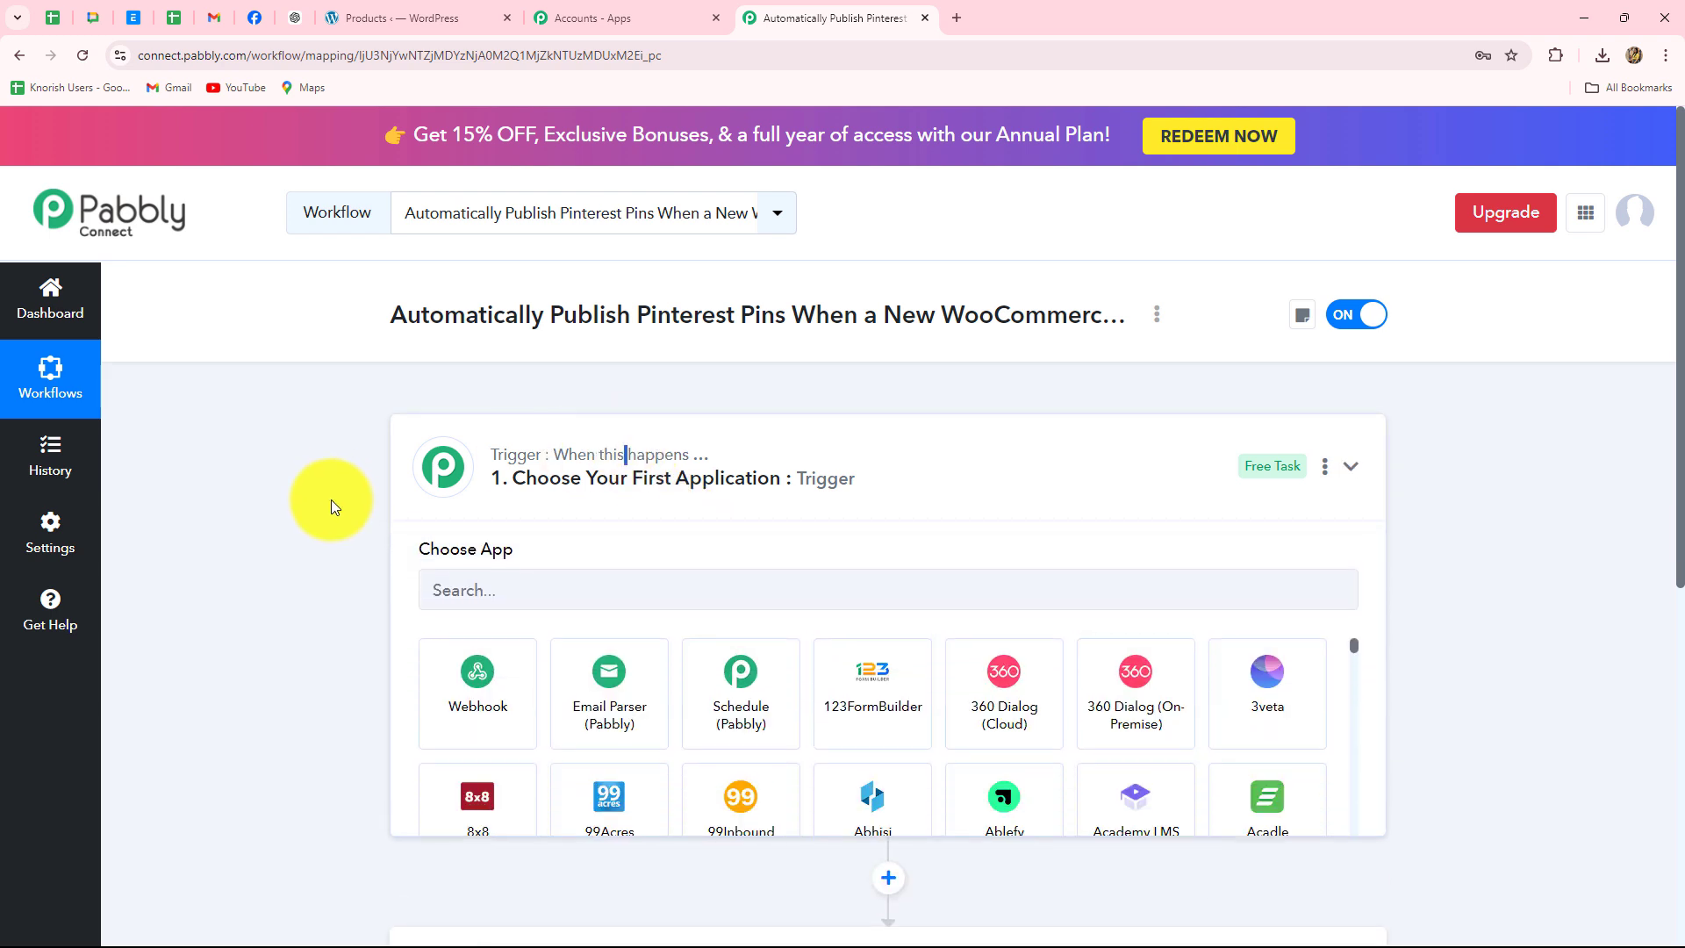
scroll(330, 499, "down", 2)
left_click(420, 287)
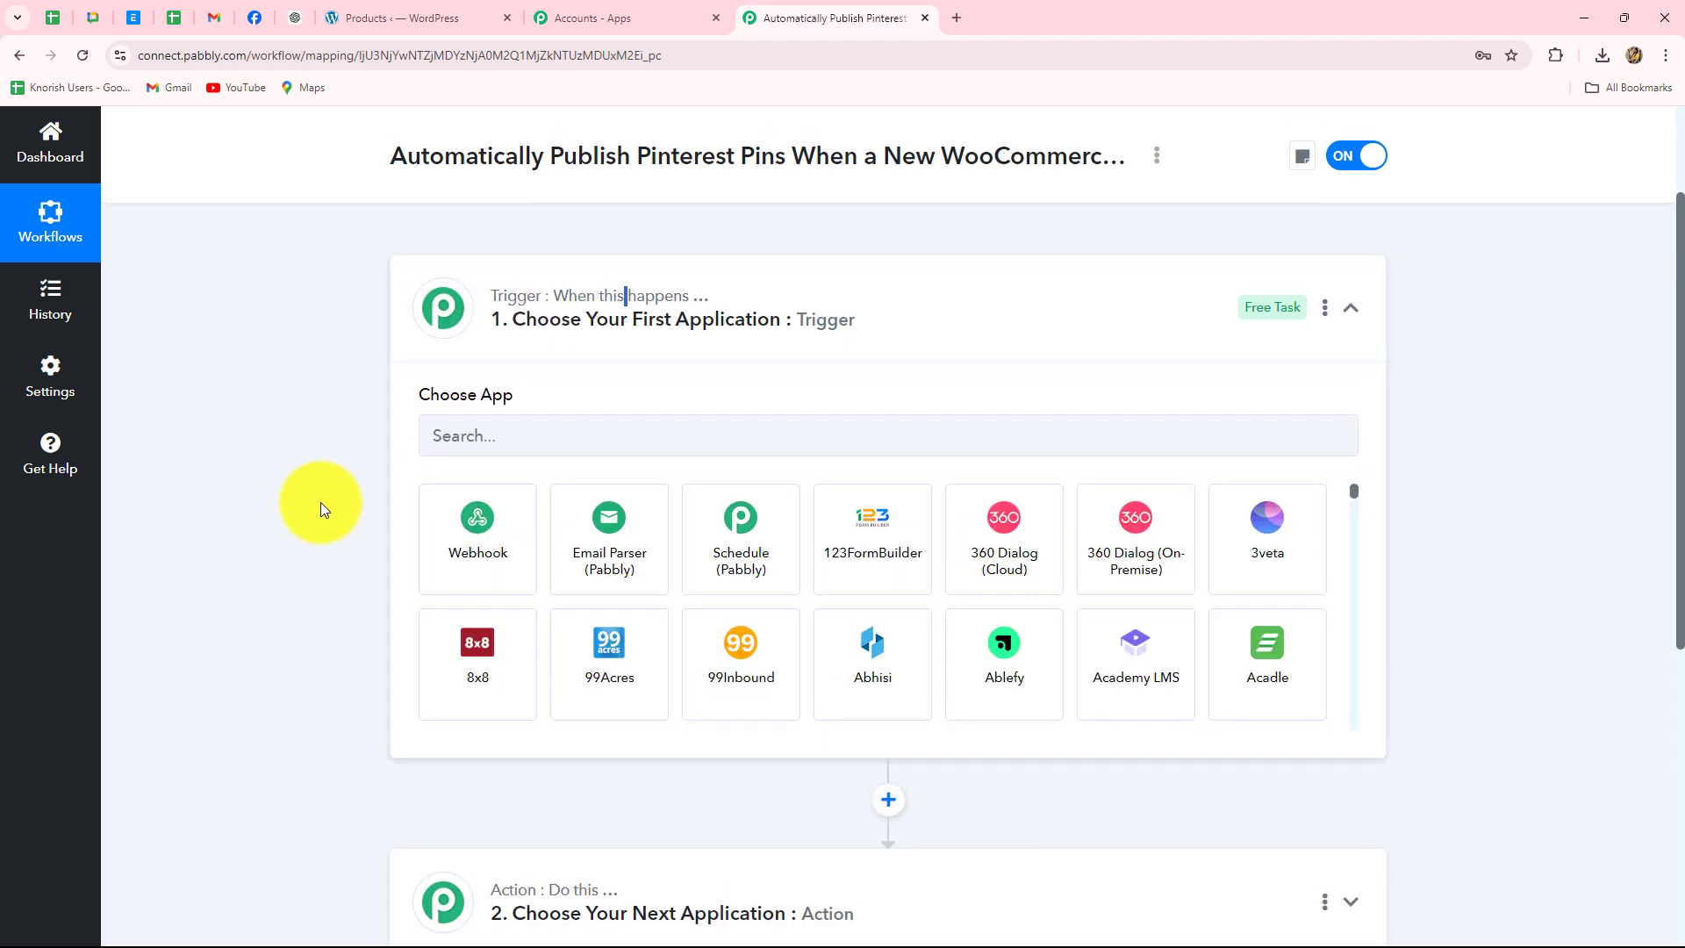
scroll(324, 505, "up", 2)
scroll(450, 551, "down", 2)
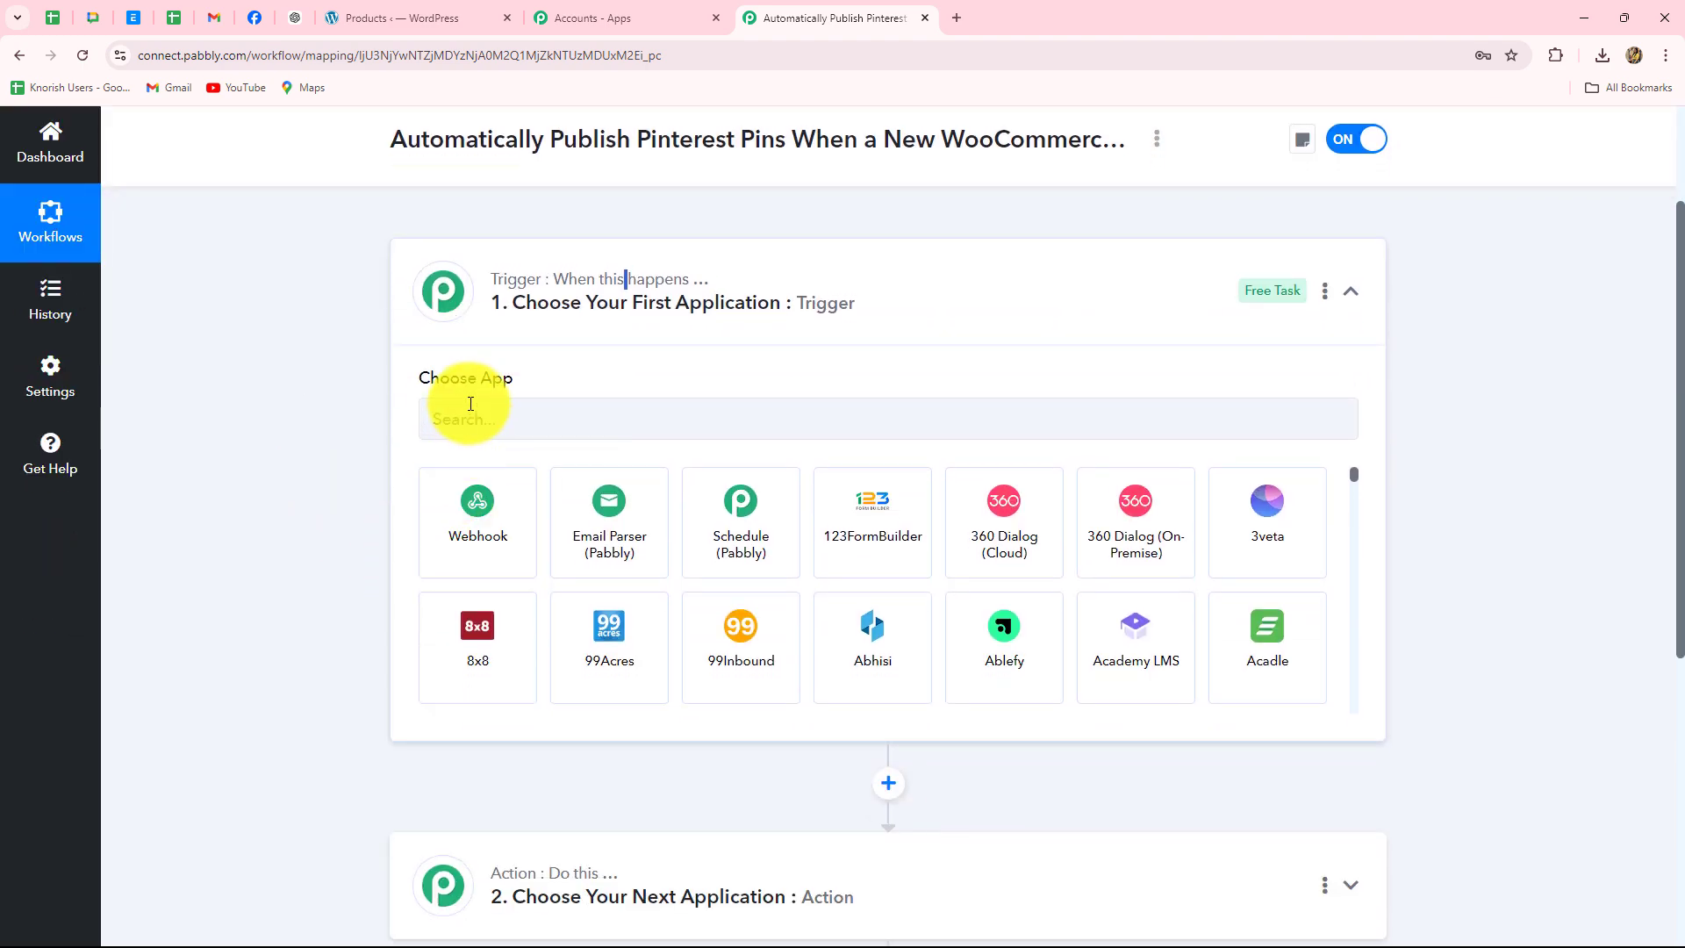
left_click(470, 404)
left_click(390, 19)
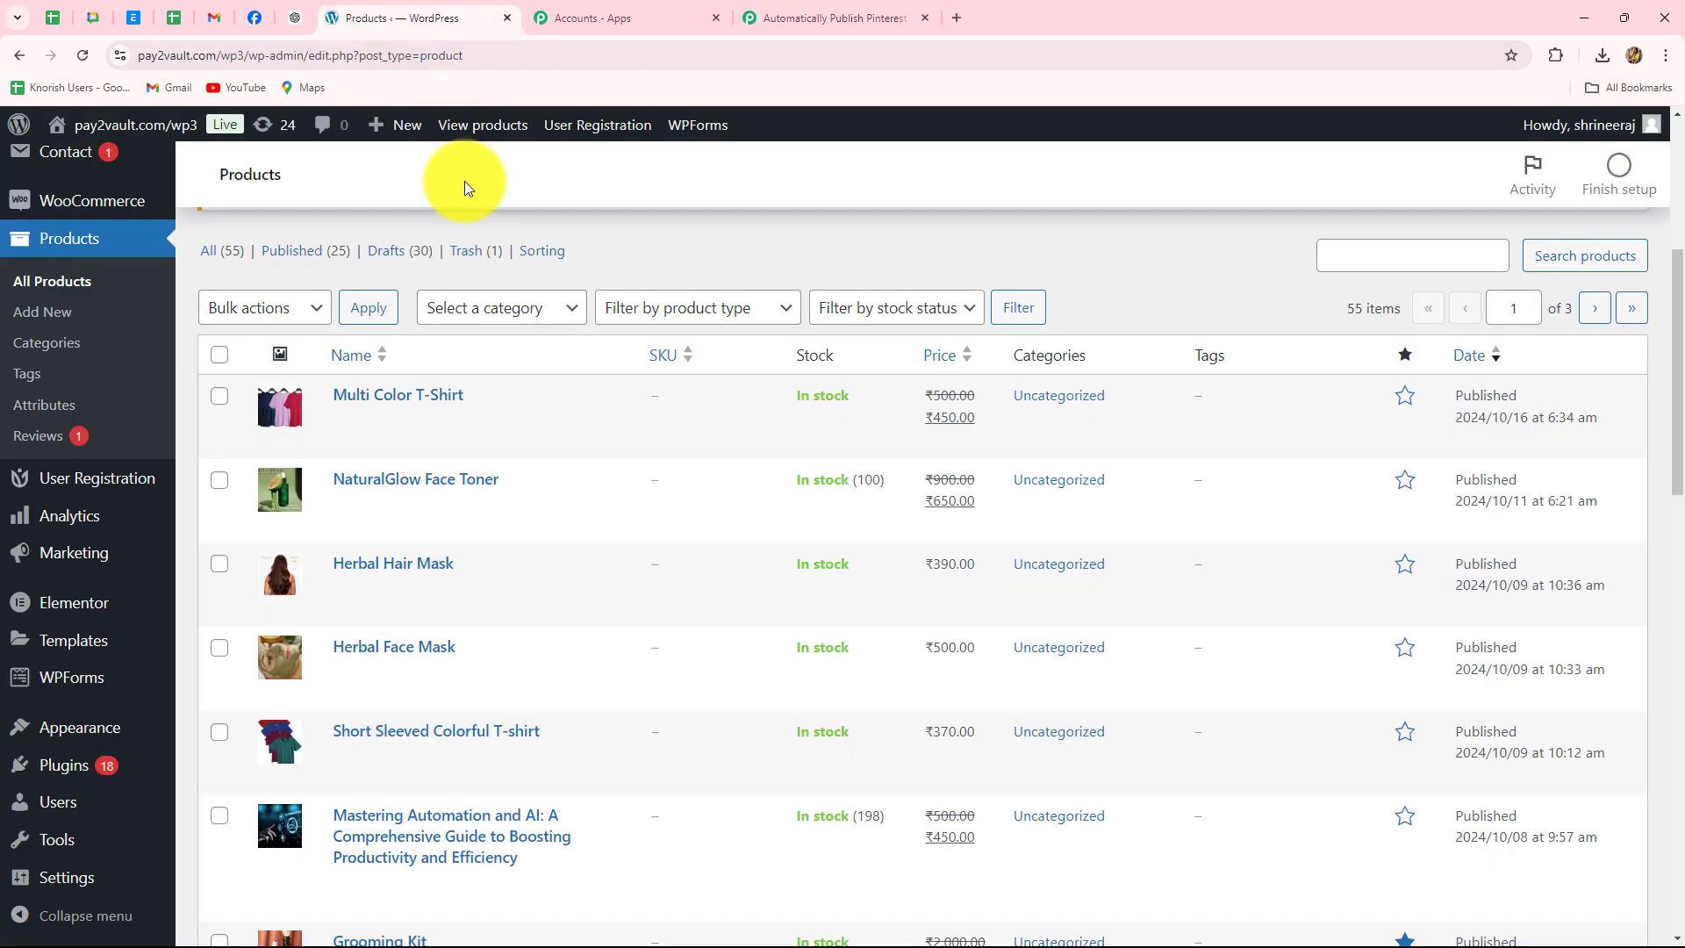
left_click(795, 17)
type("Woo")
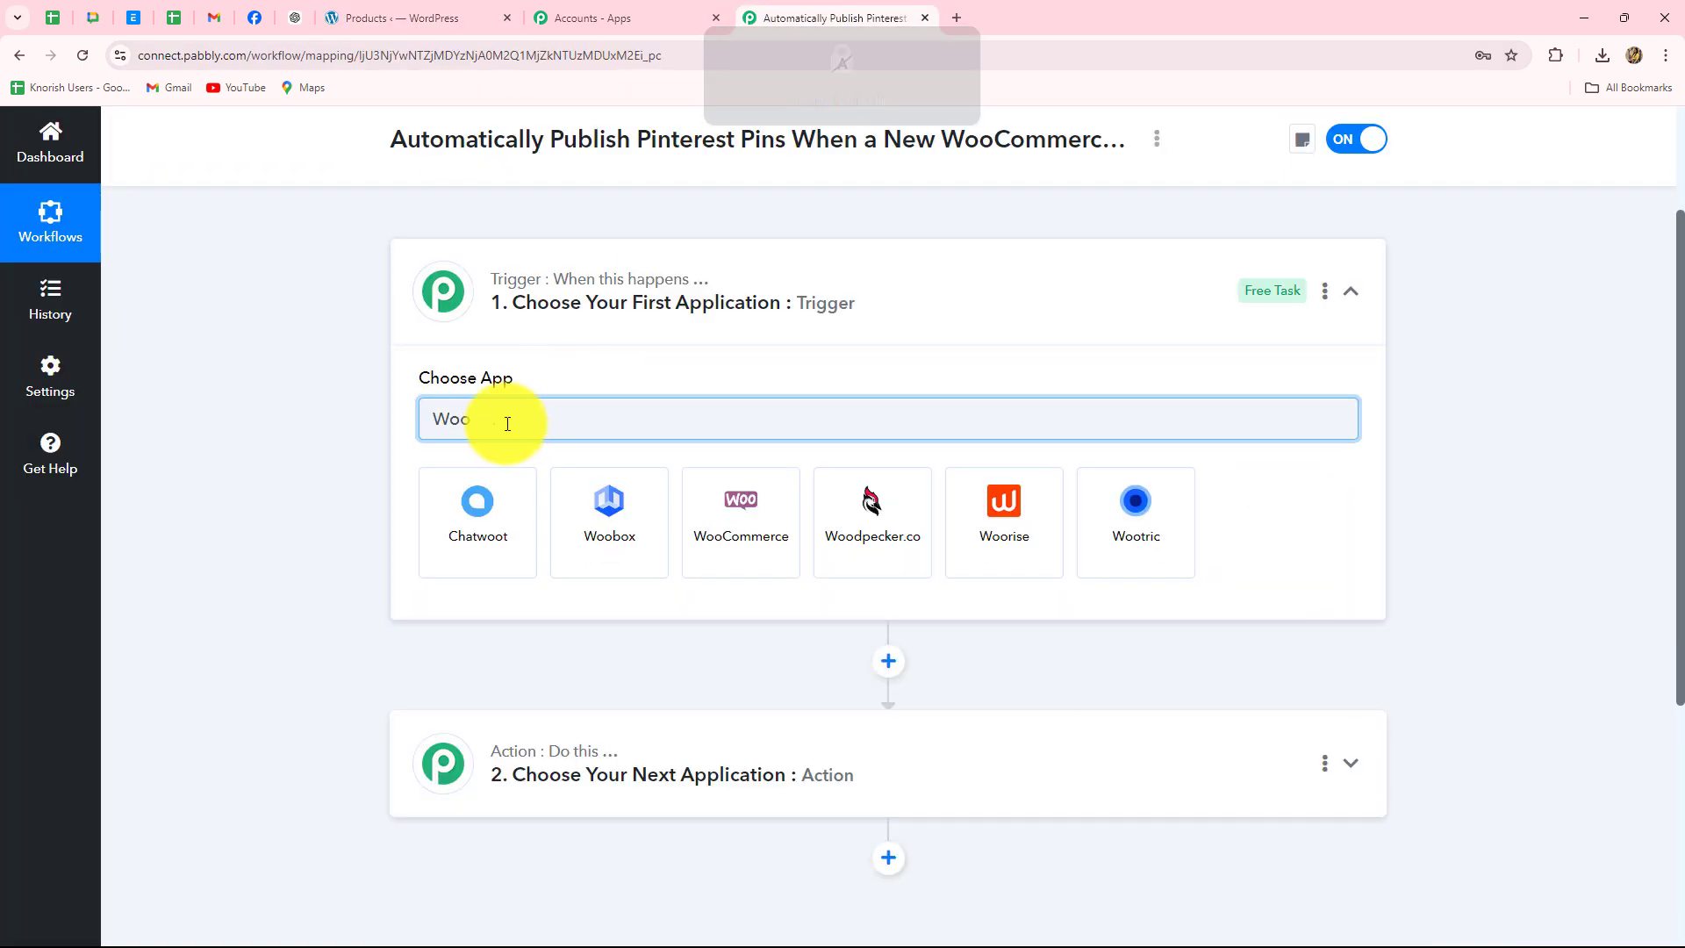
left_click(715, 522)
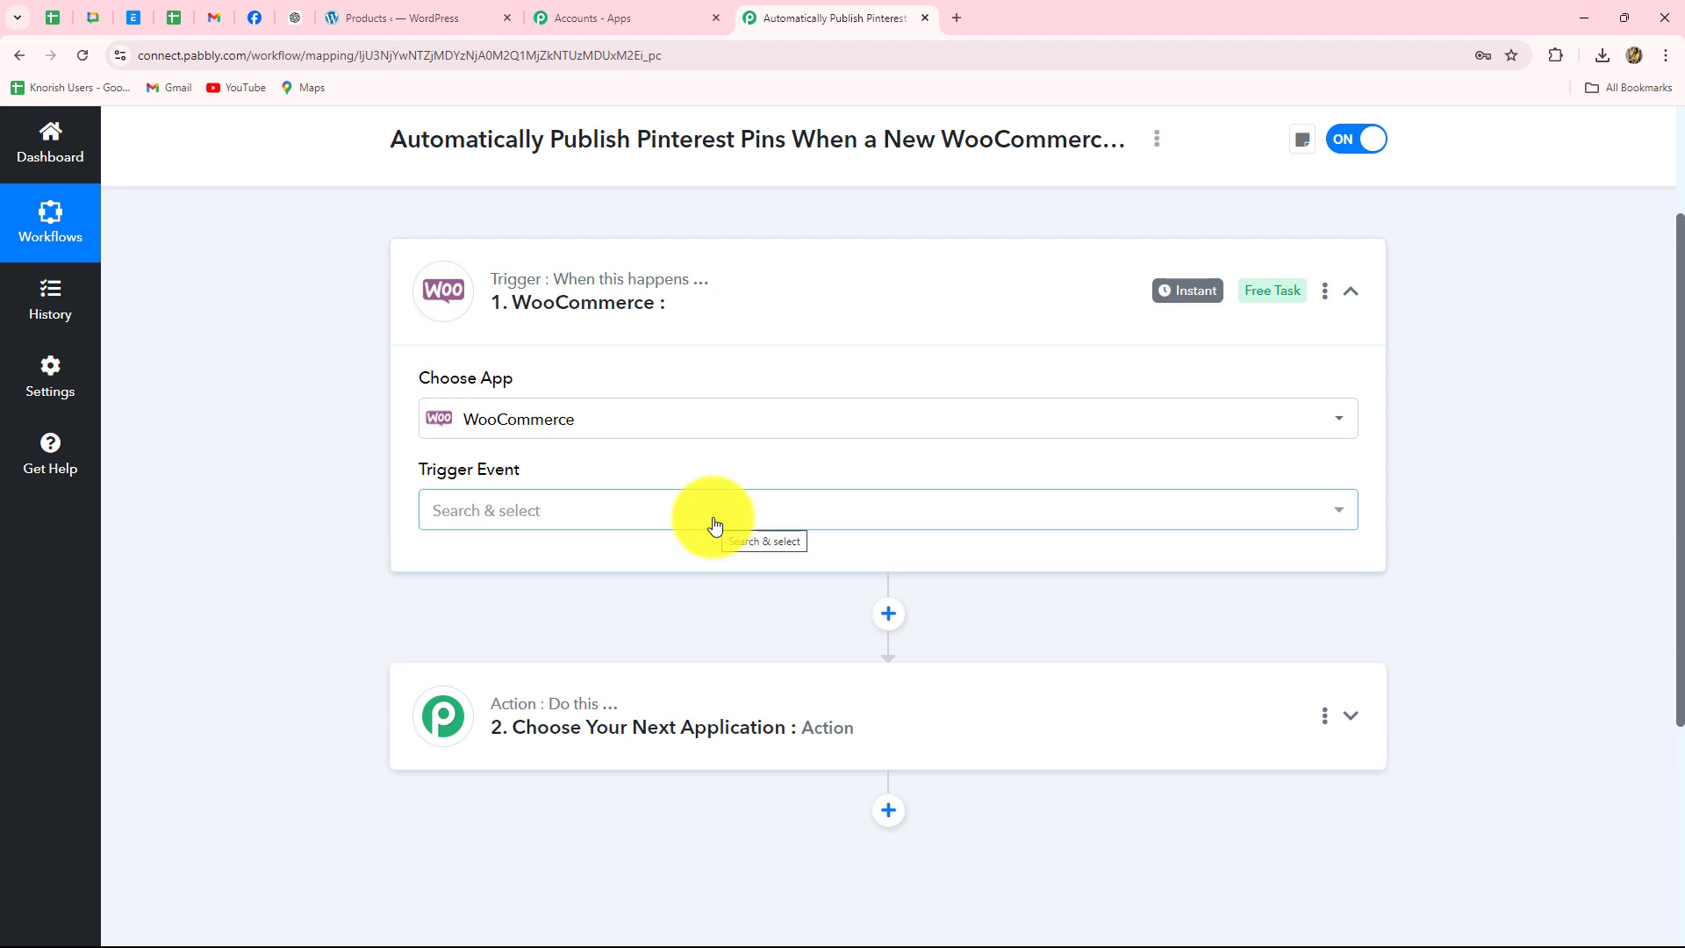
- Expand the WooCommerce trigger event list and scroll down to the product events
left_click(715, 518)
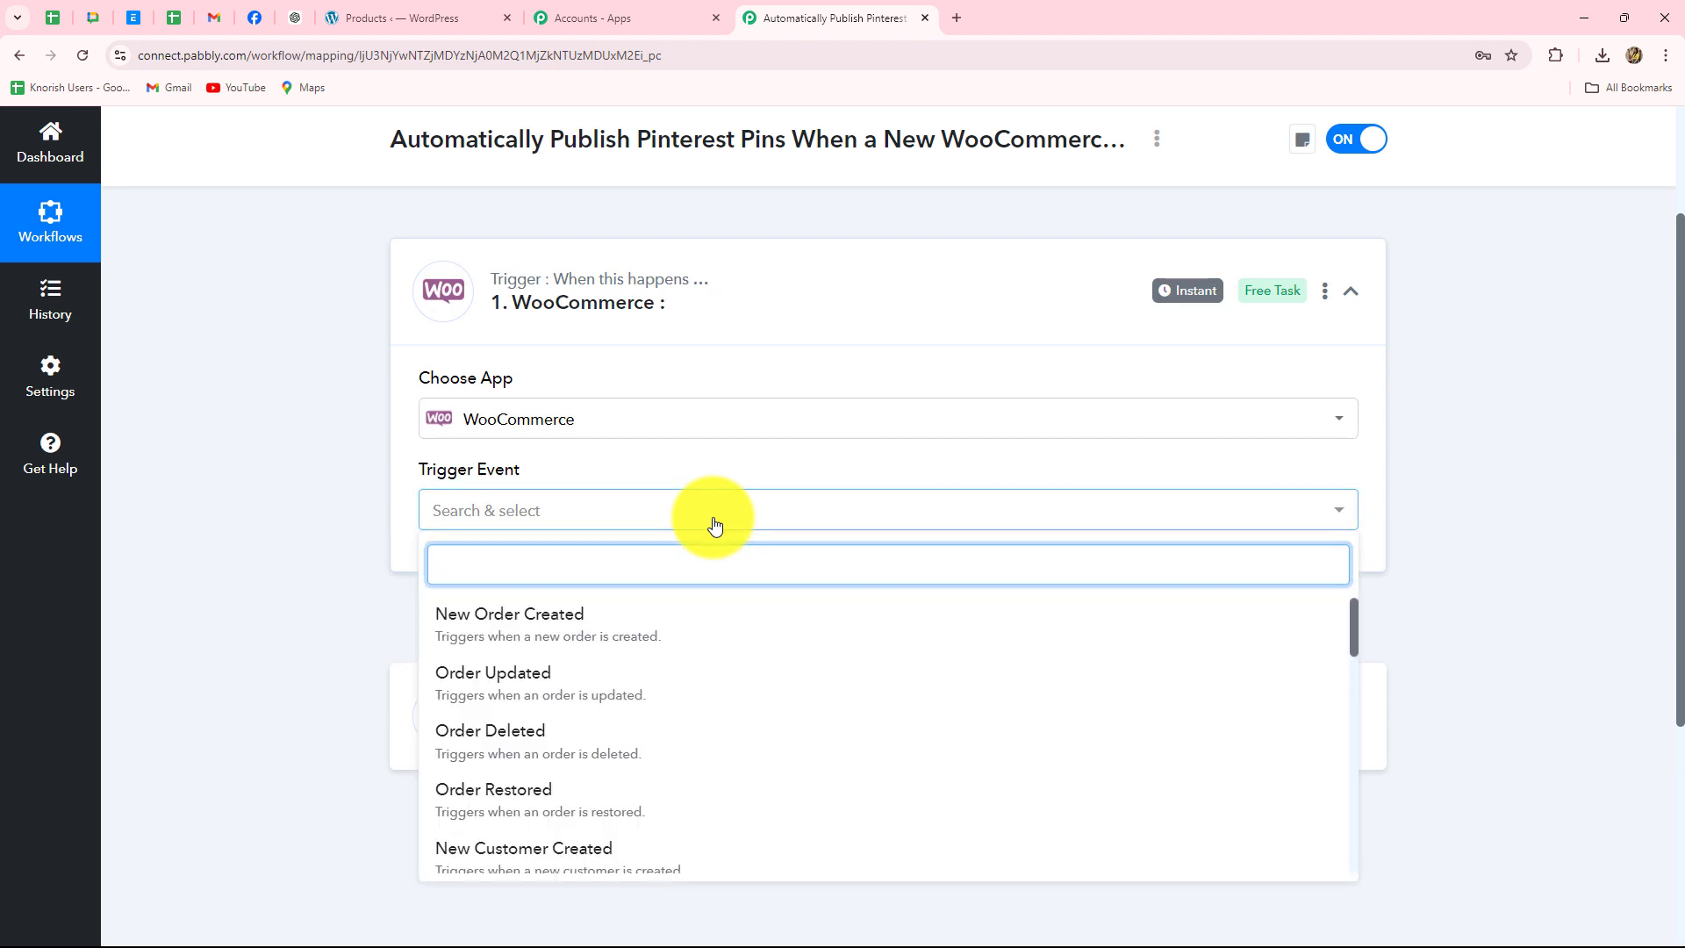
scroll(683, 684, "down", 4)
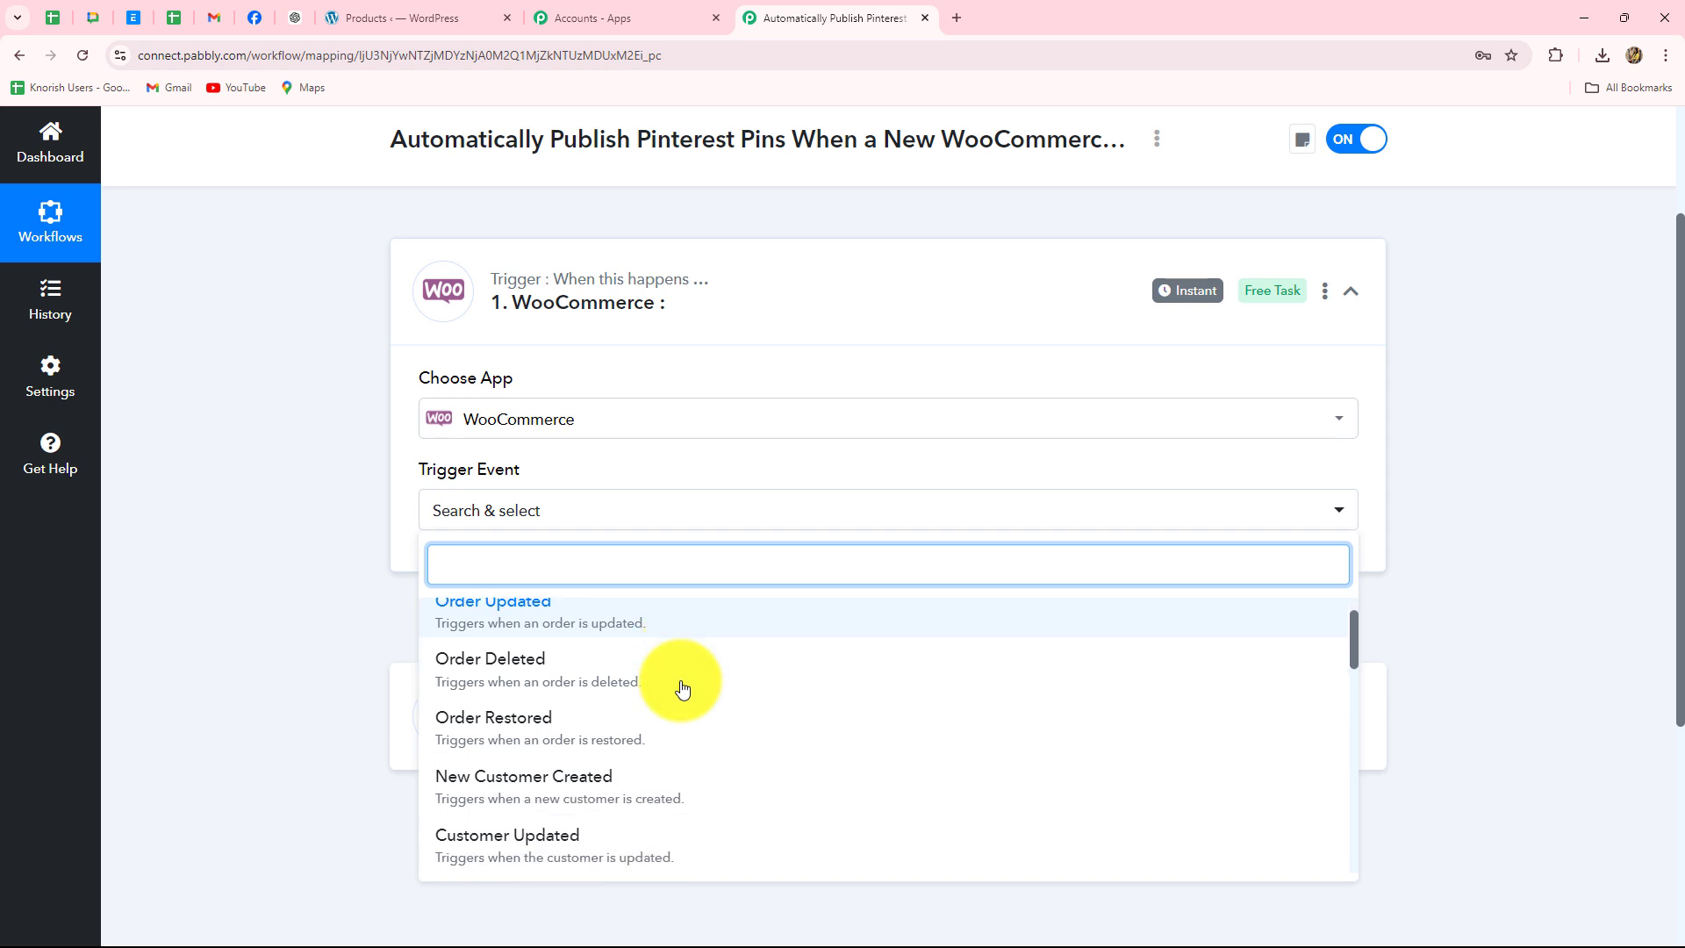
scroll(683, 687, "down", 2)
scroll(683, 687, "up", 5)
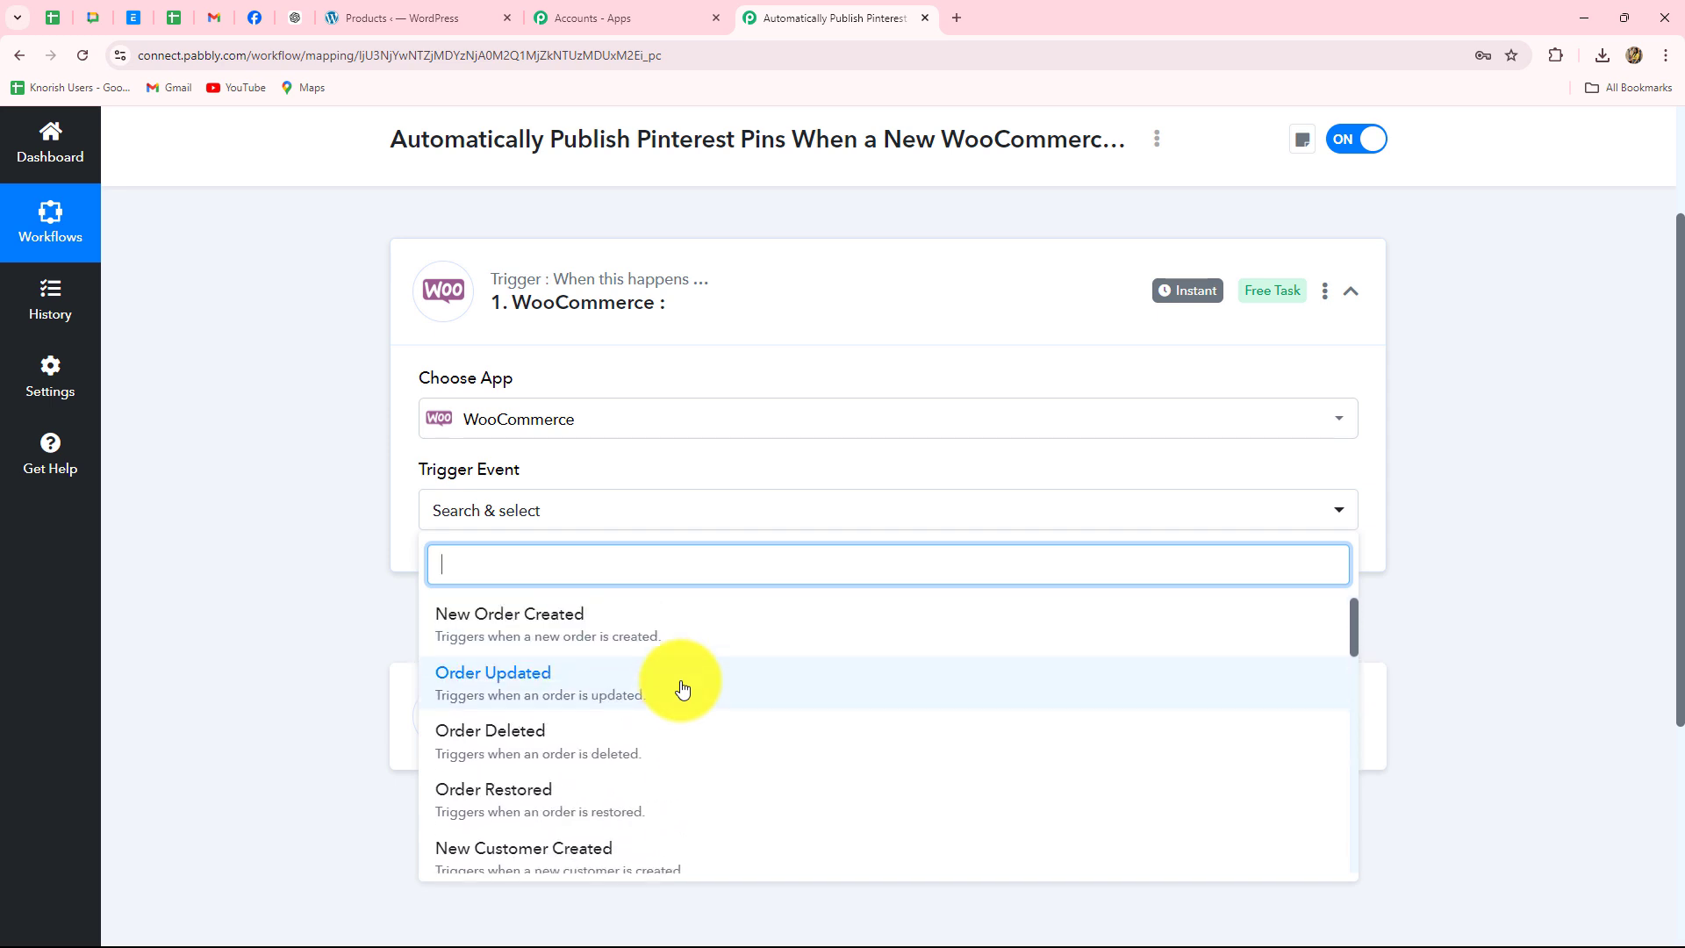
scroll(683, 687, "down", 3)
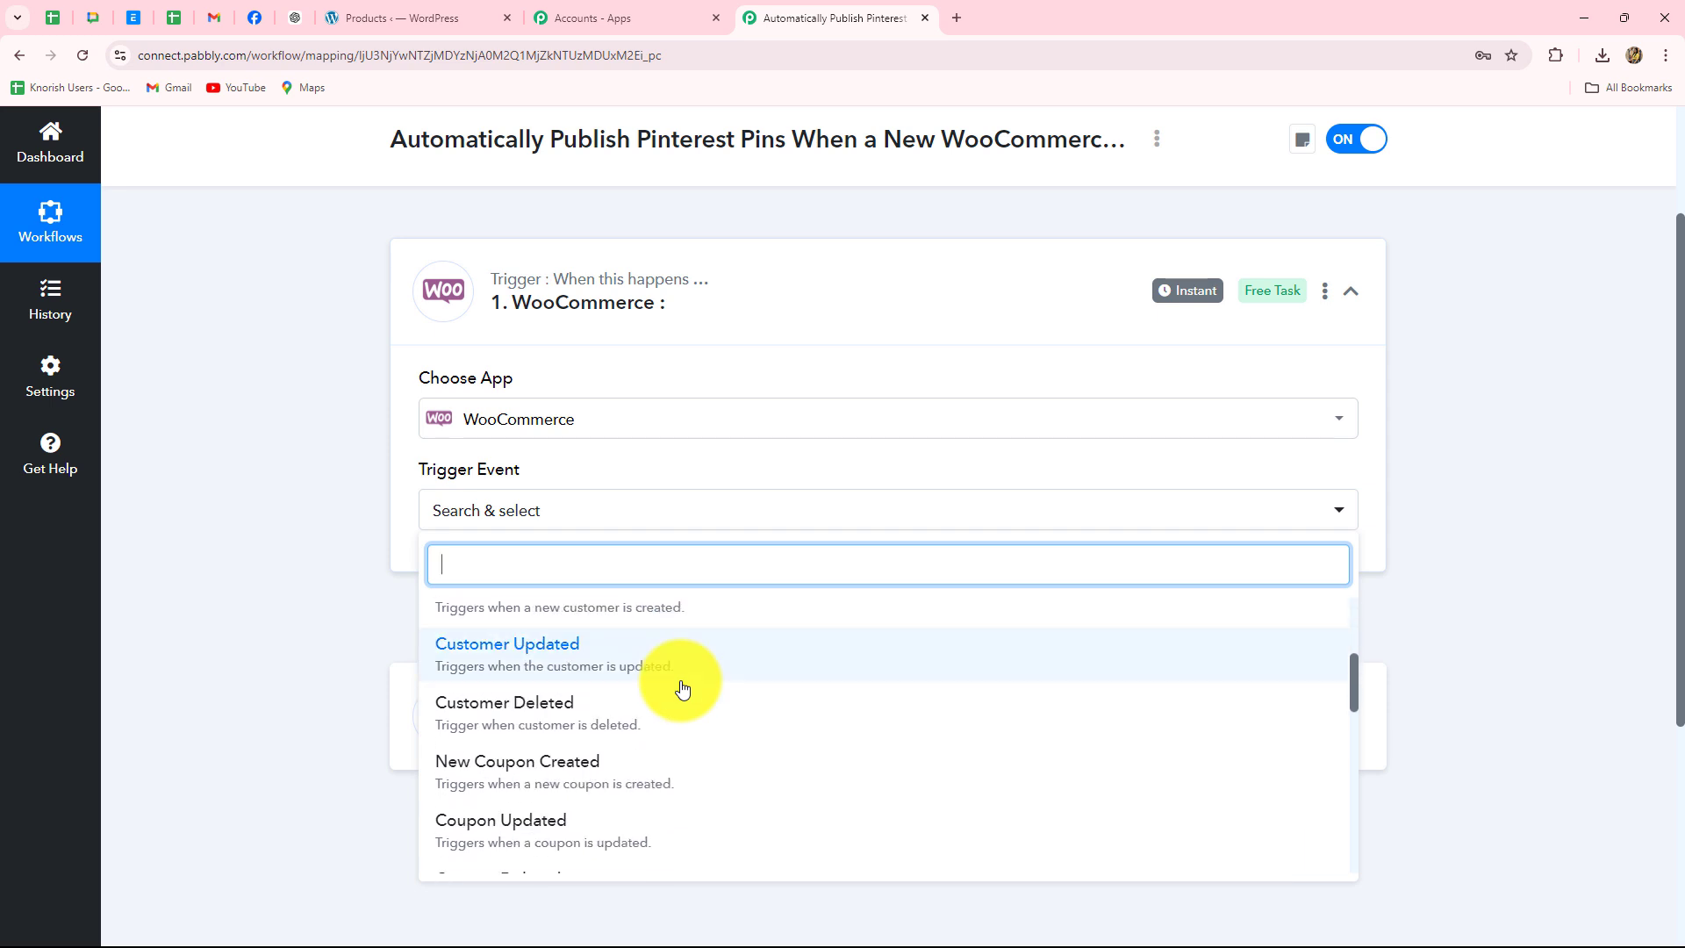
scroll(683, 687, "down", 3)
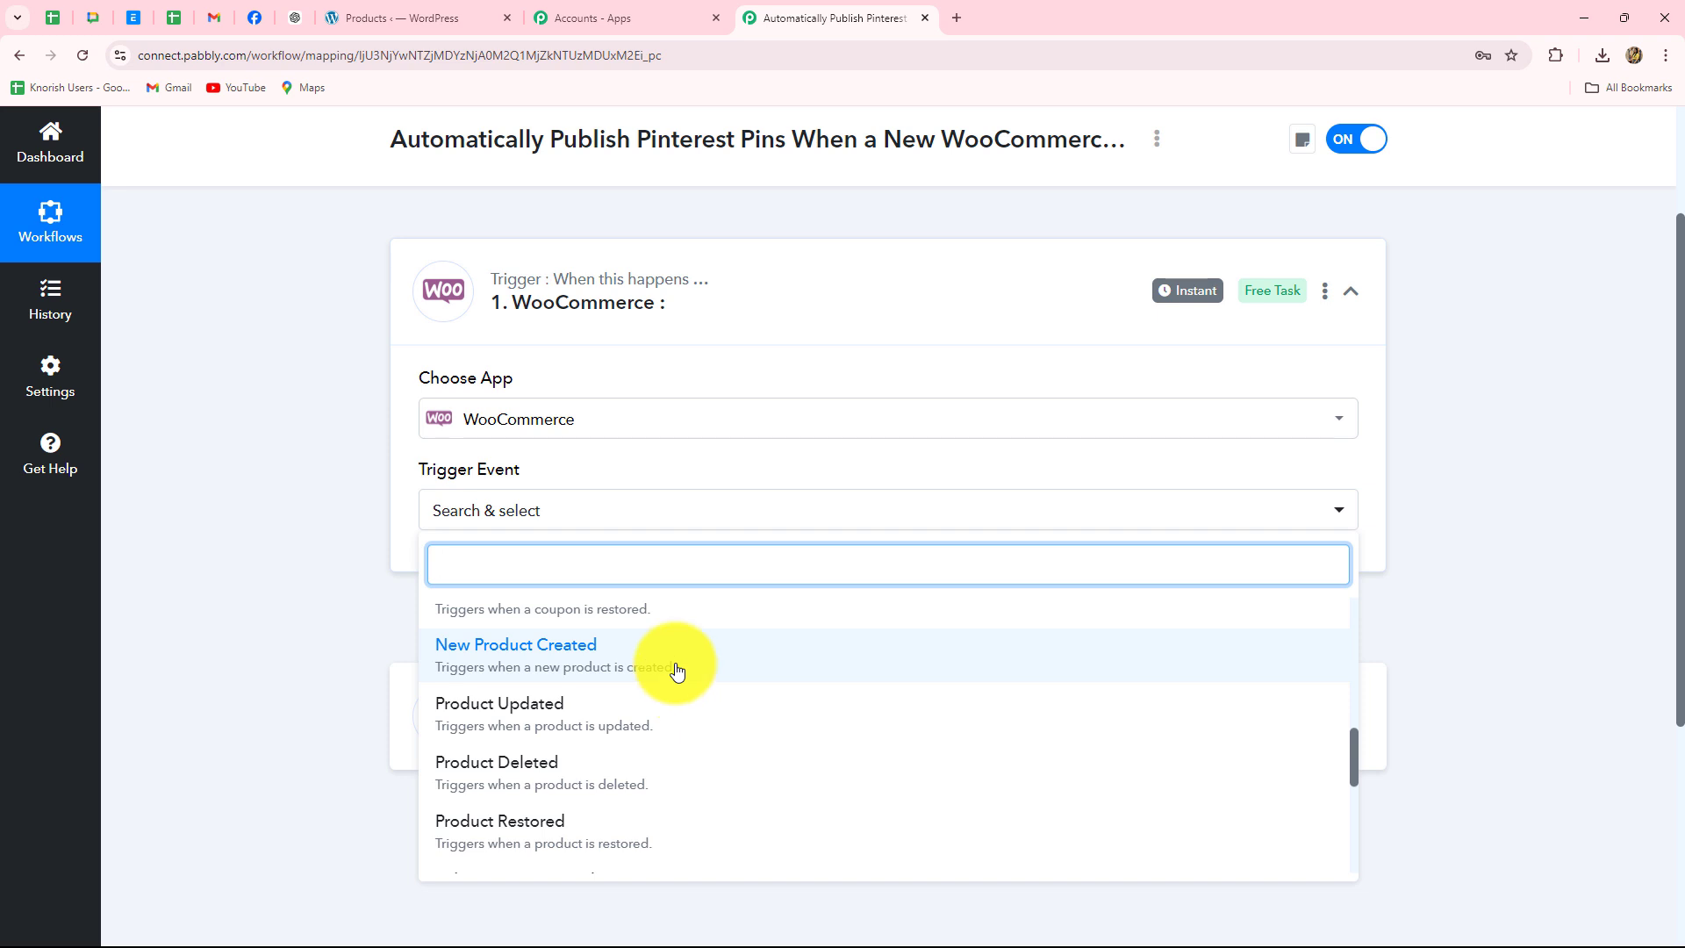
- Set the trigger event to New Product Created and copy its webhook URL
left_click(673, 659)
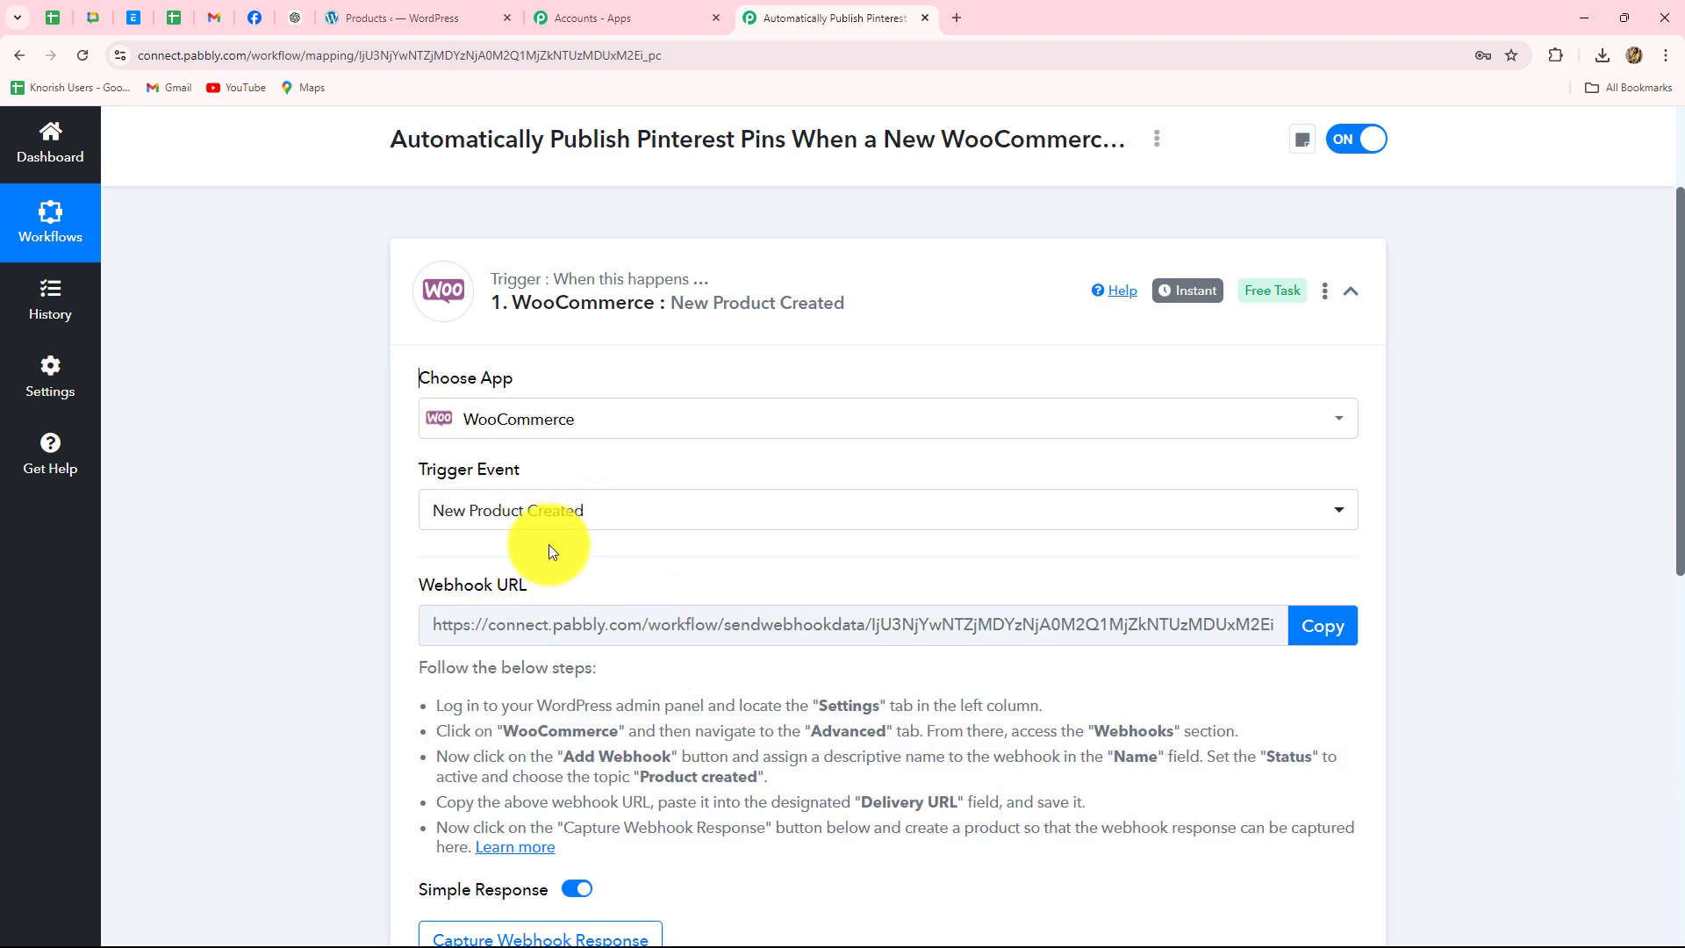
scroll(1472, 530, "down", 5)
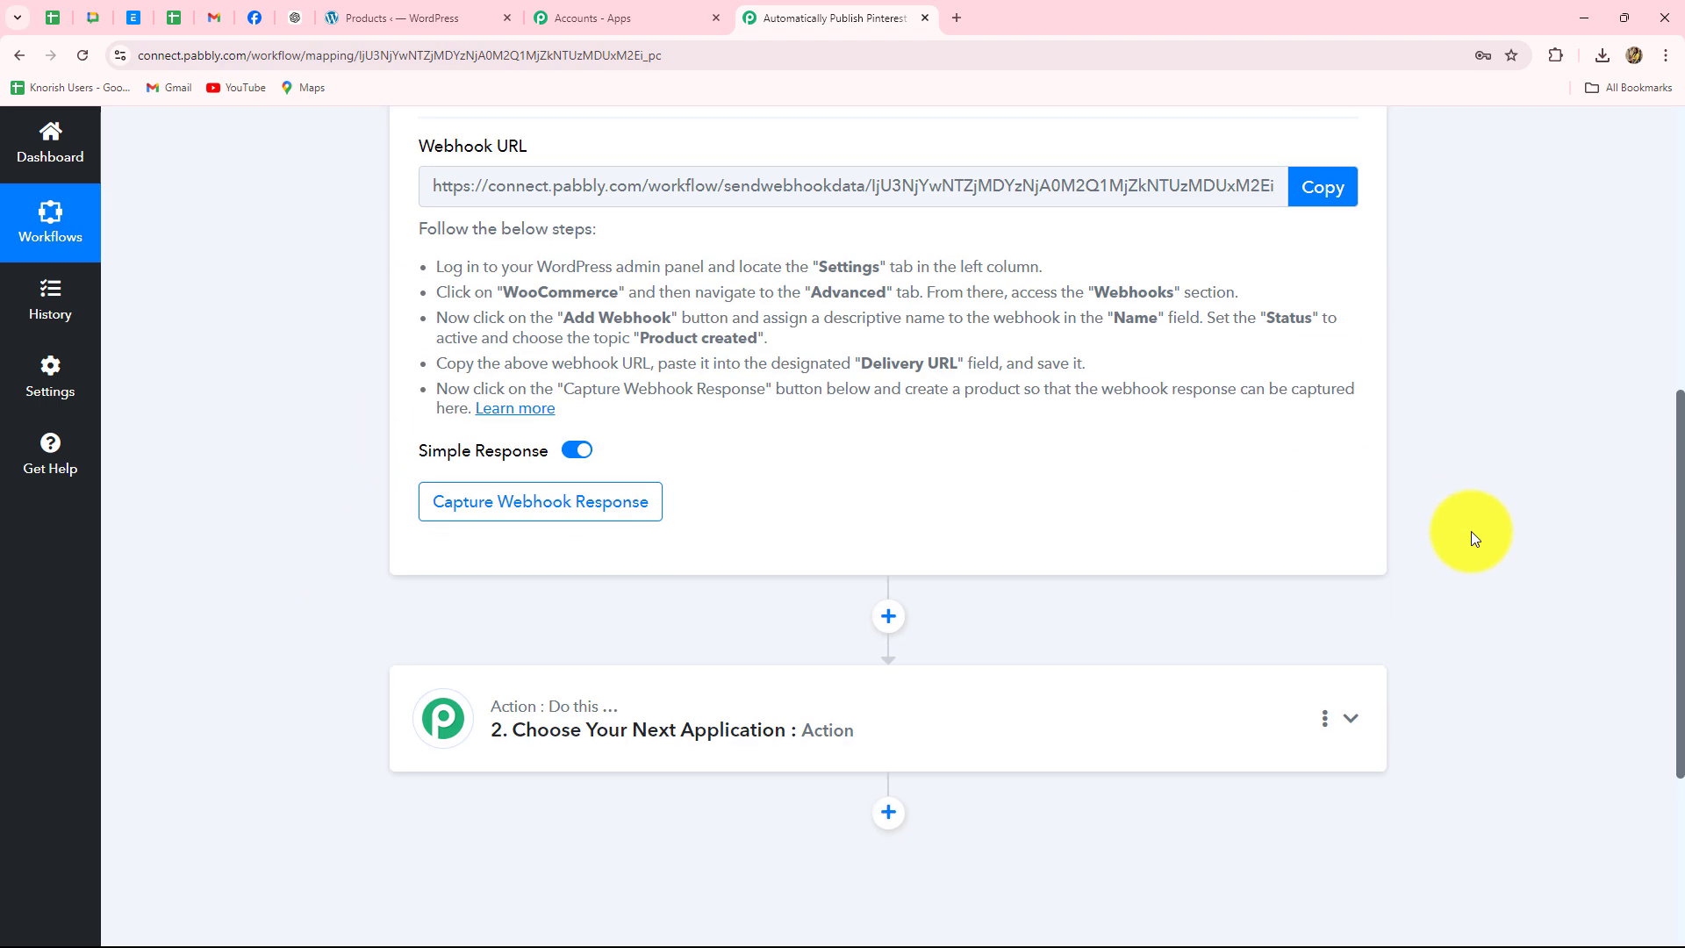
scroll(1473, 541, "up", 3)
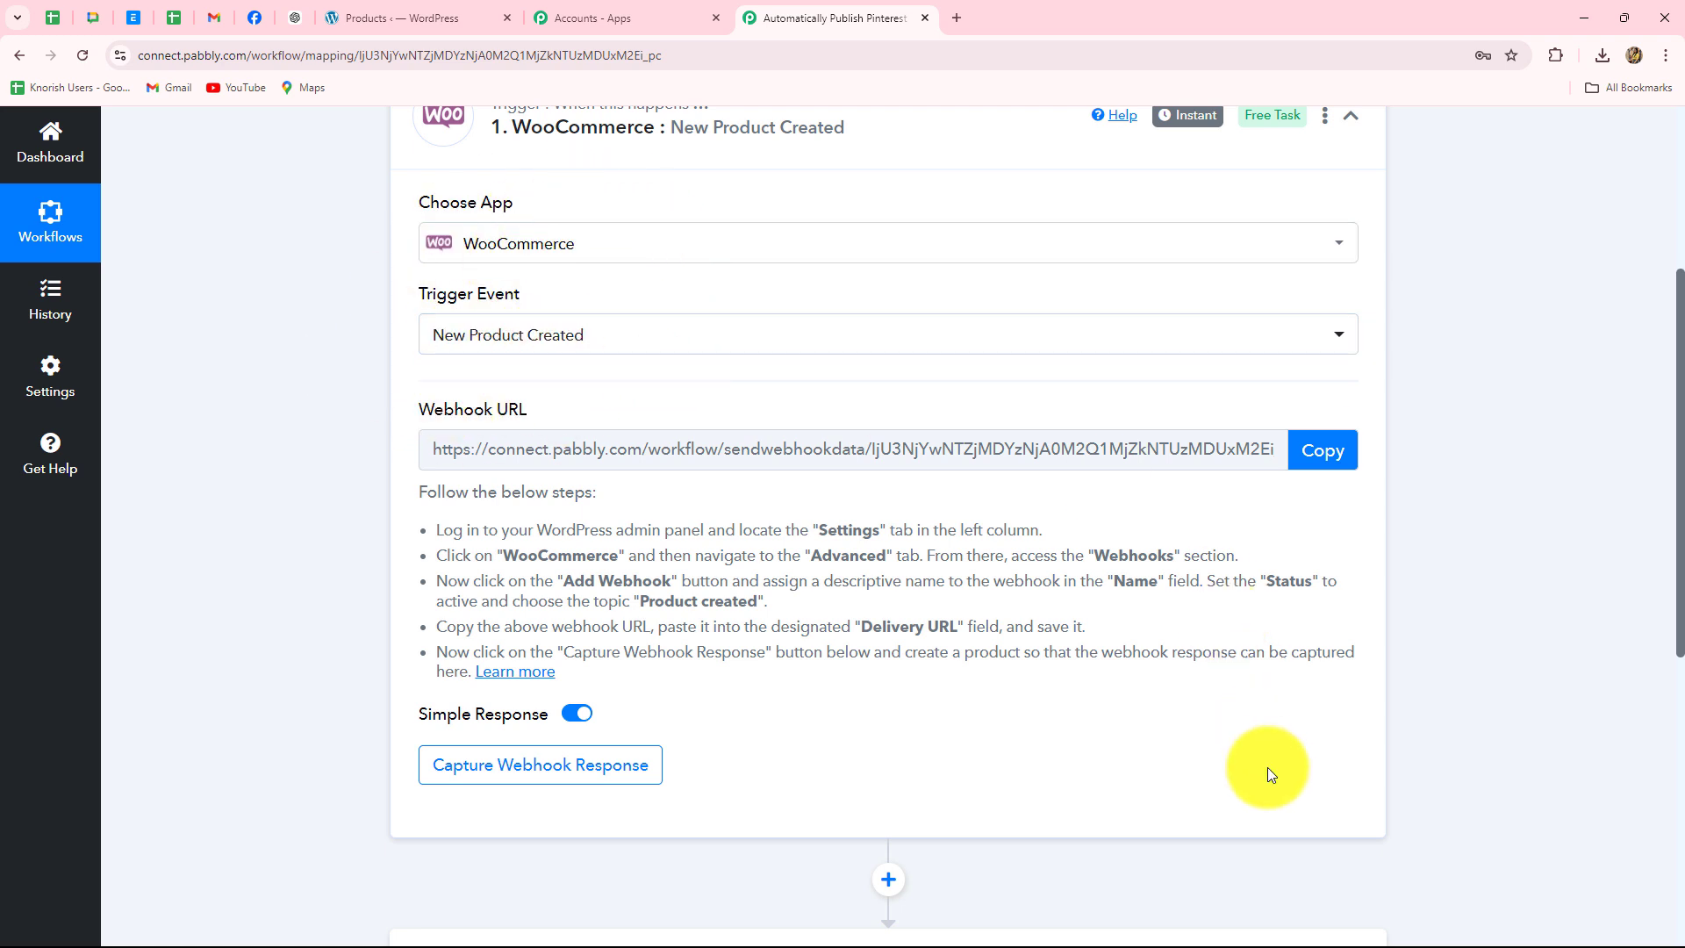
left_click(1323, 449)
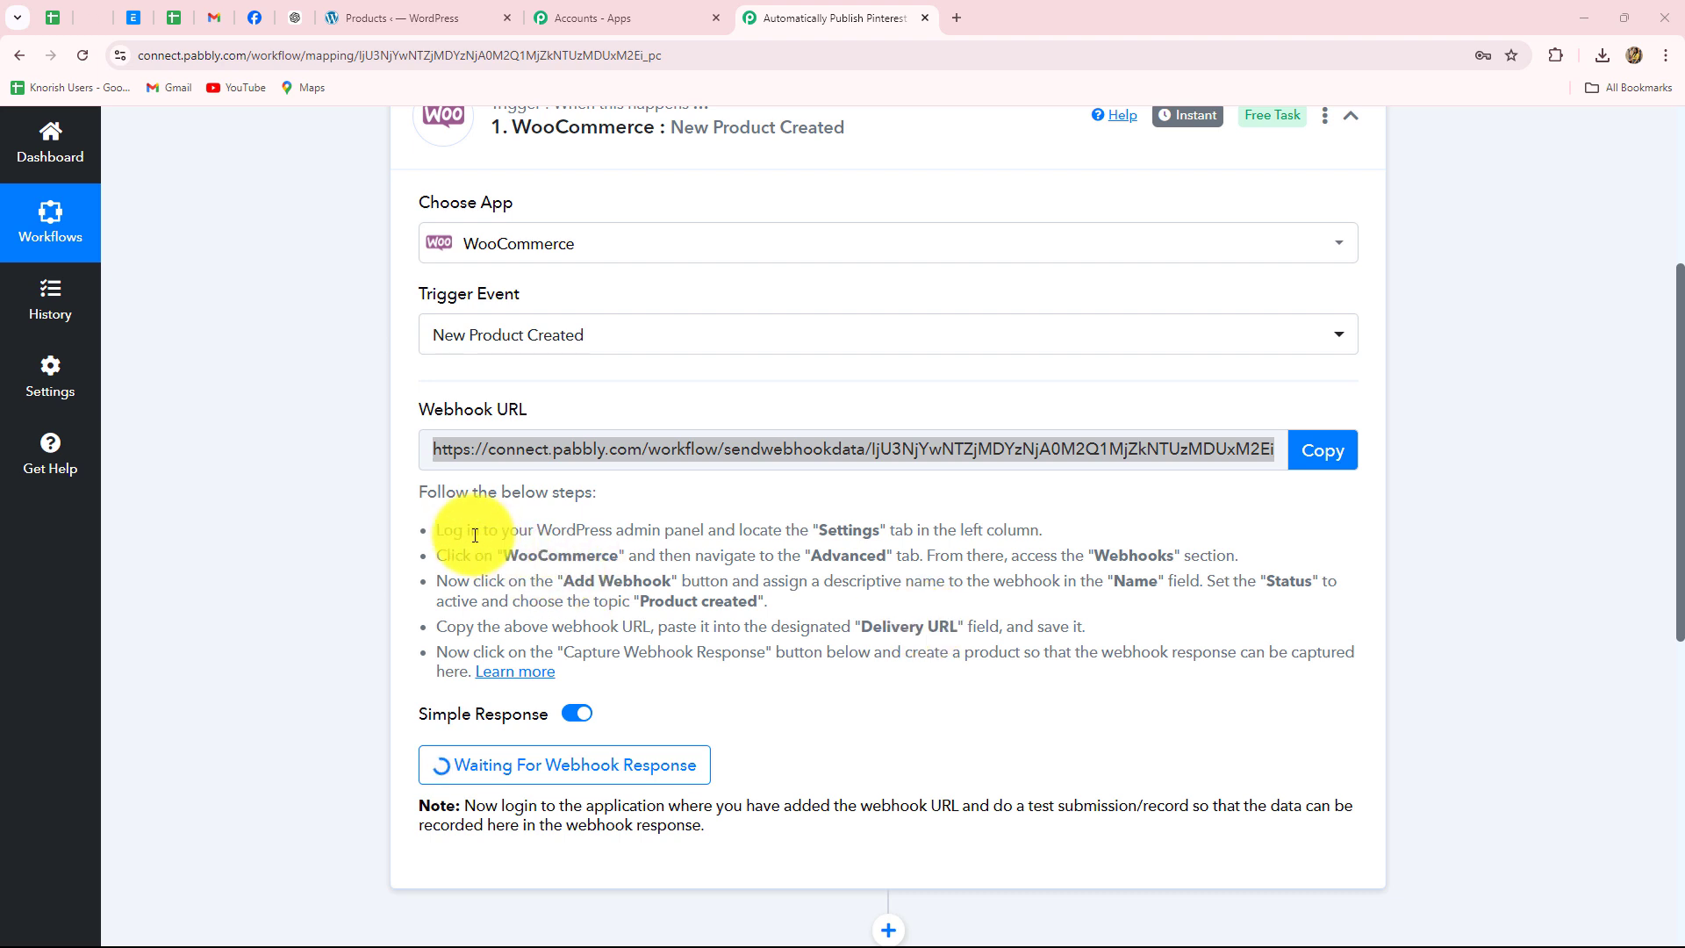
left_click_drag(432, 529, 572, 667)
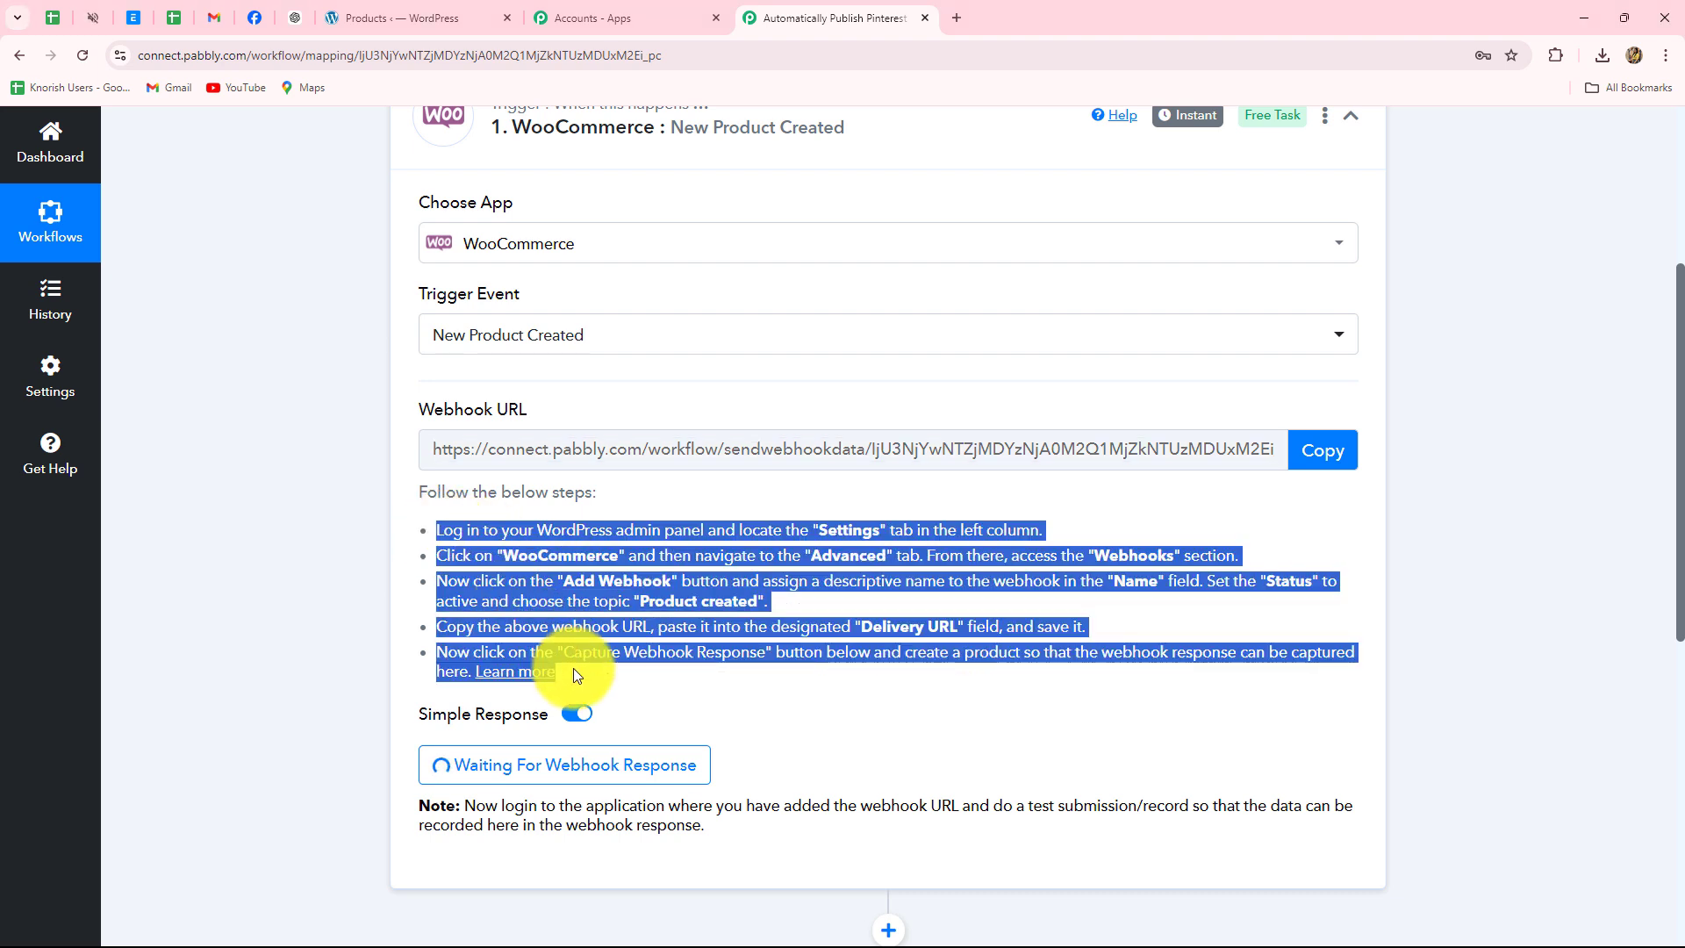
left_click(310, 581)
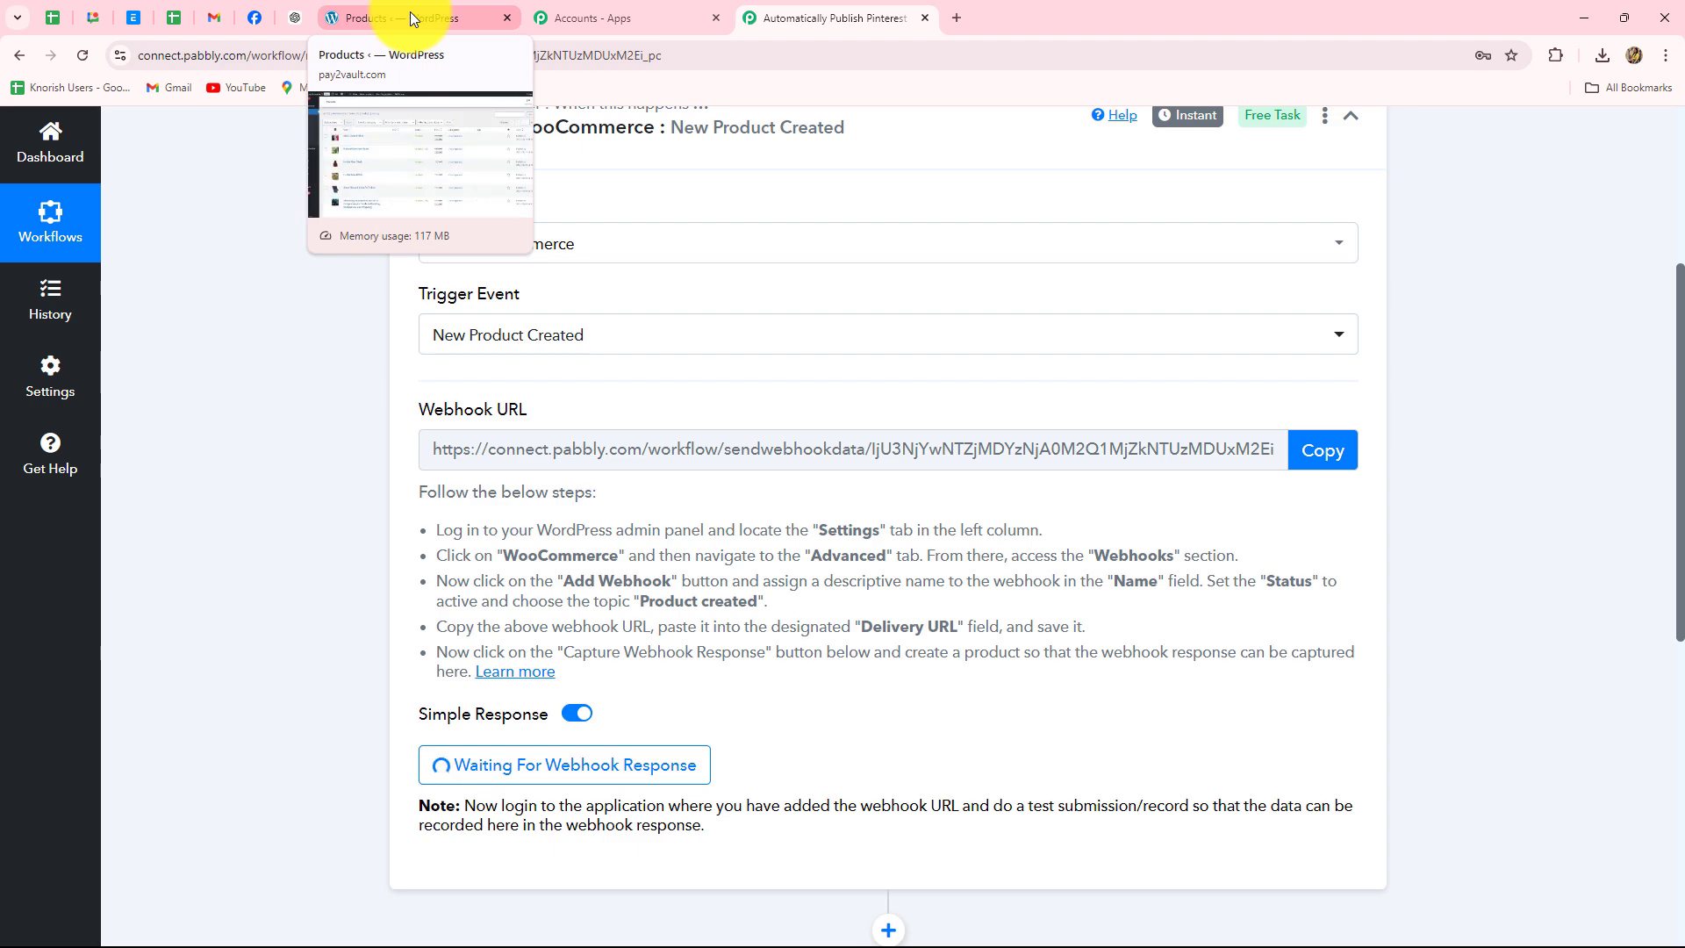
- In WordPress, go to WooCommerce Settings > Advanced > Webhooks and start a new webhook
left_click(409, 13)
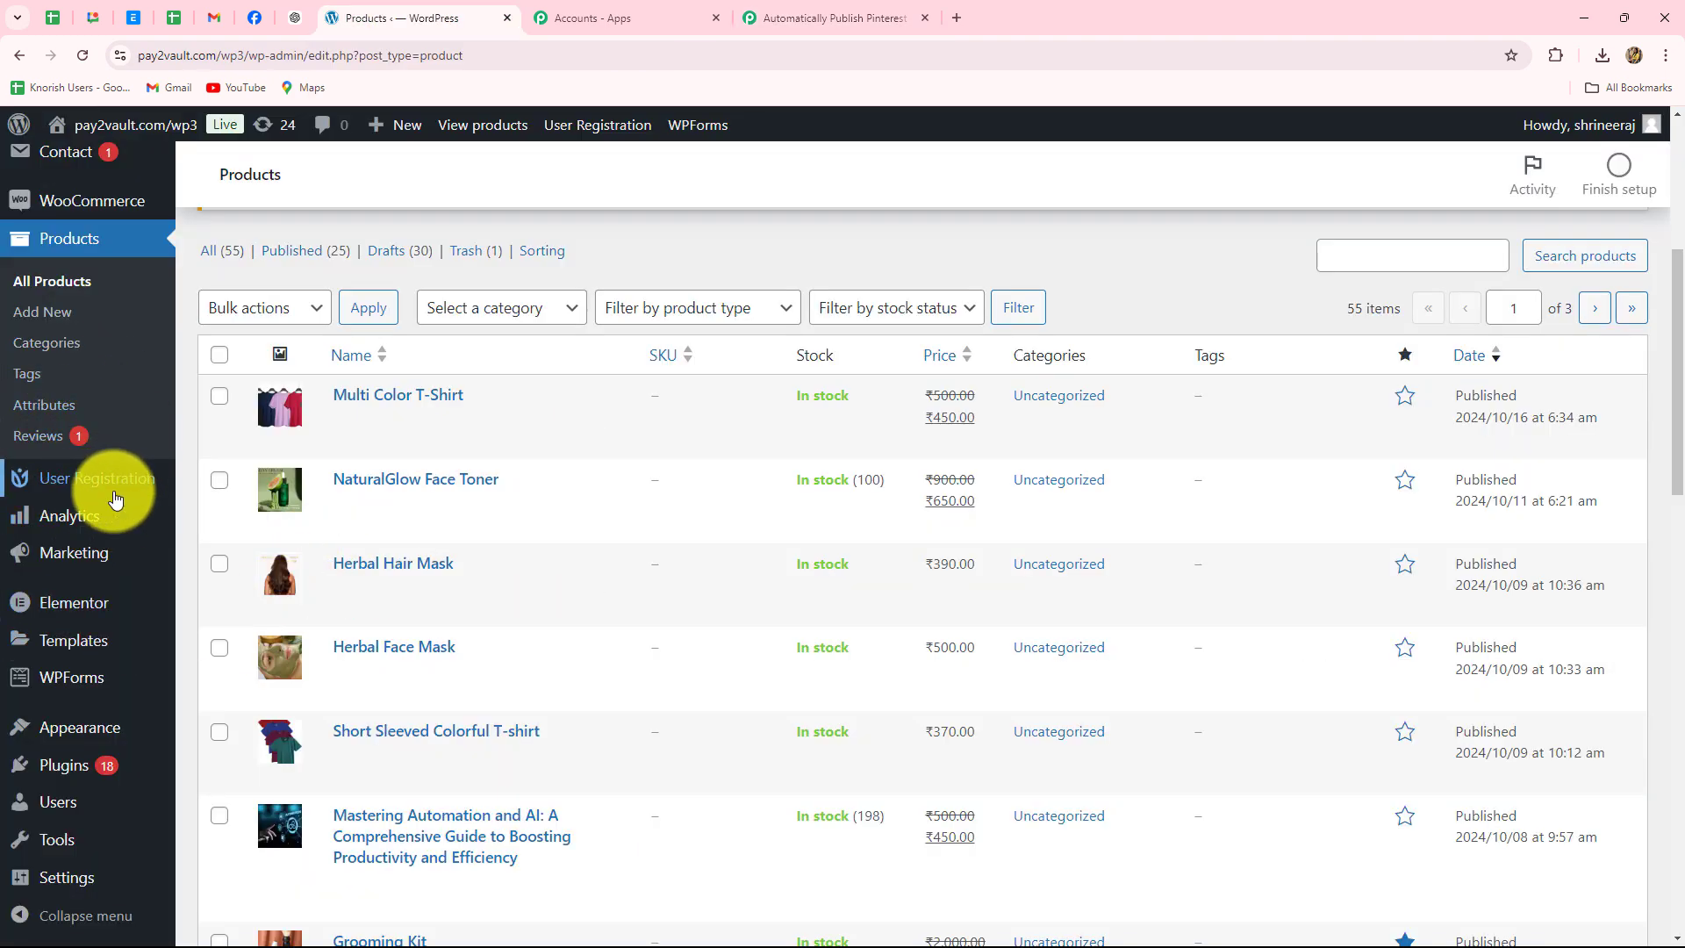
mouse_move(115, 498)
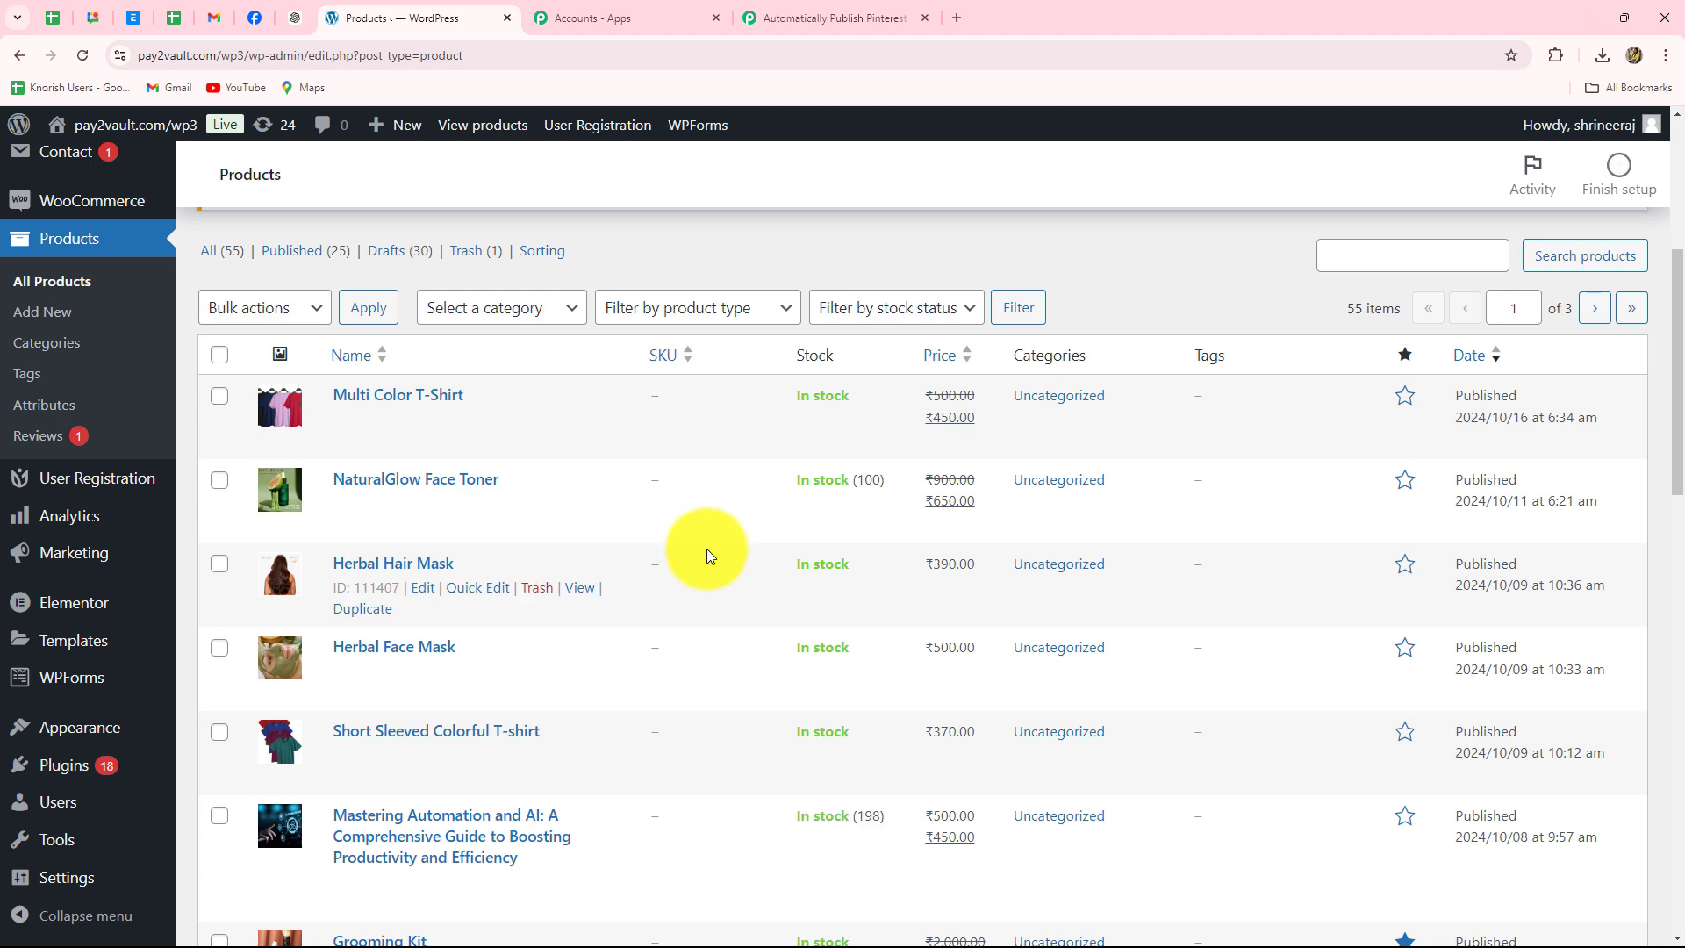
scroll(707, 550, "up", 3)
left_click(219, 652)
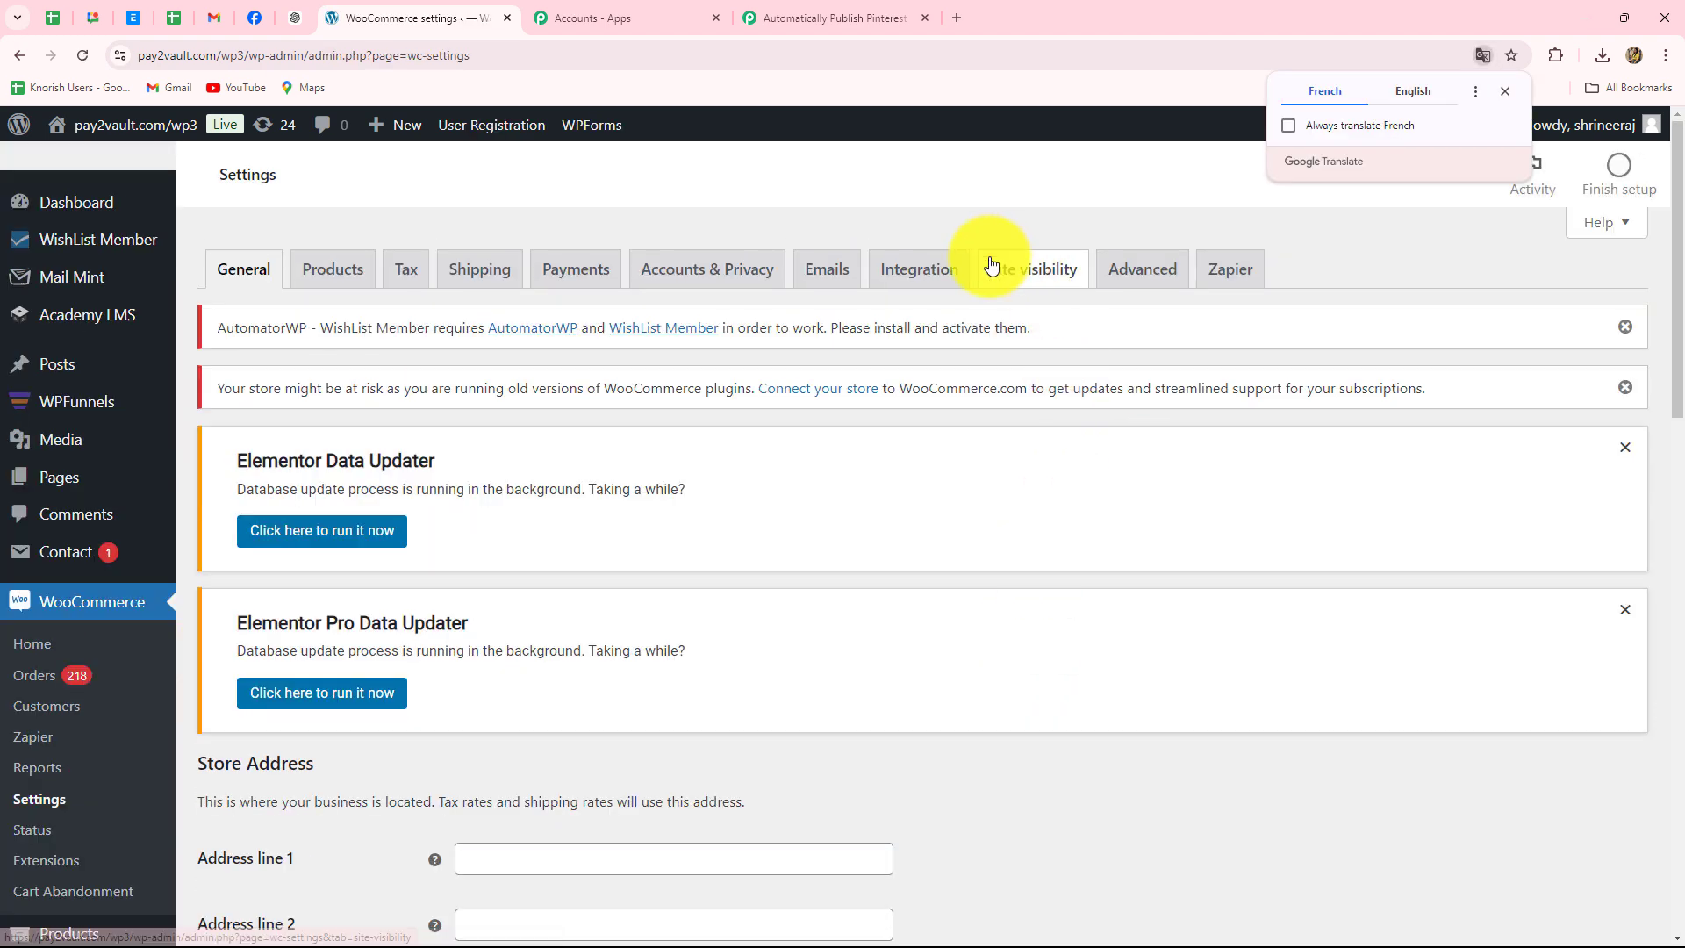
left_click(1127, 275)
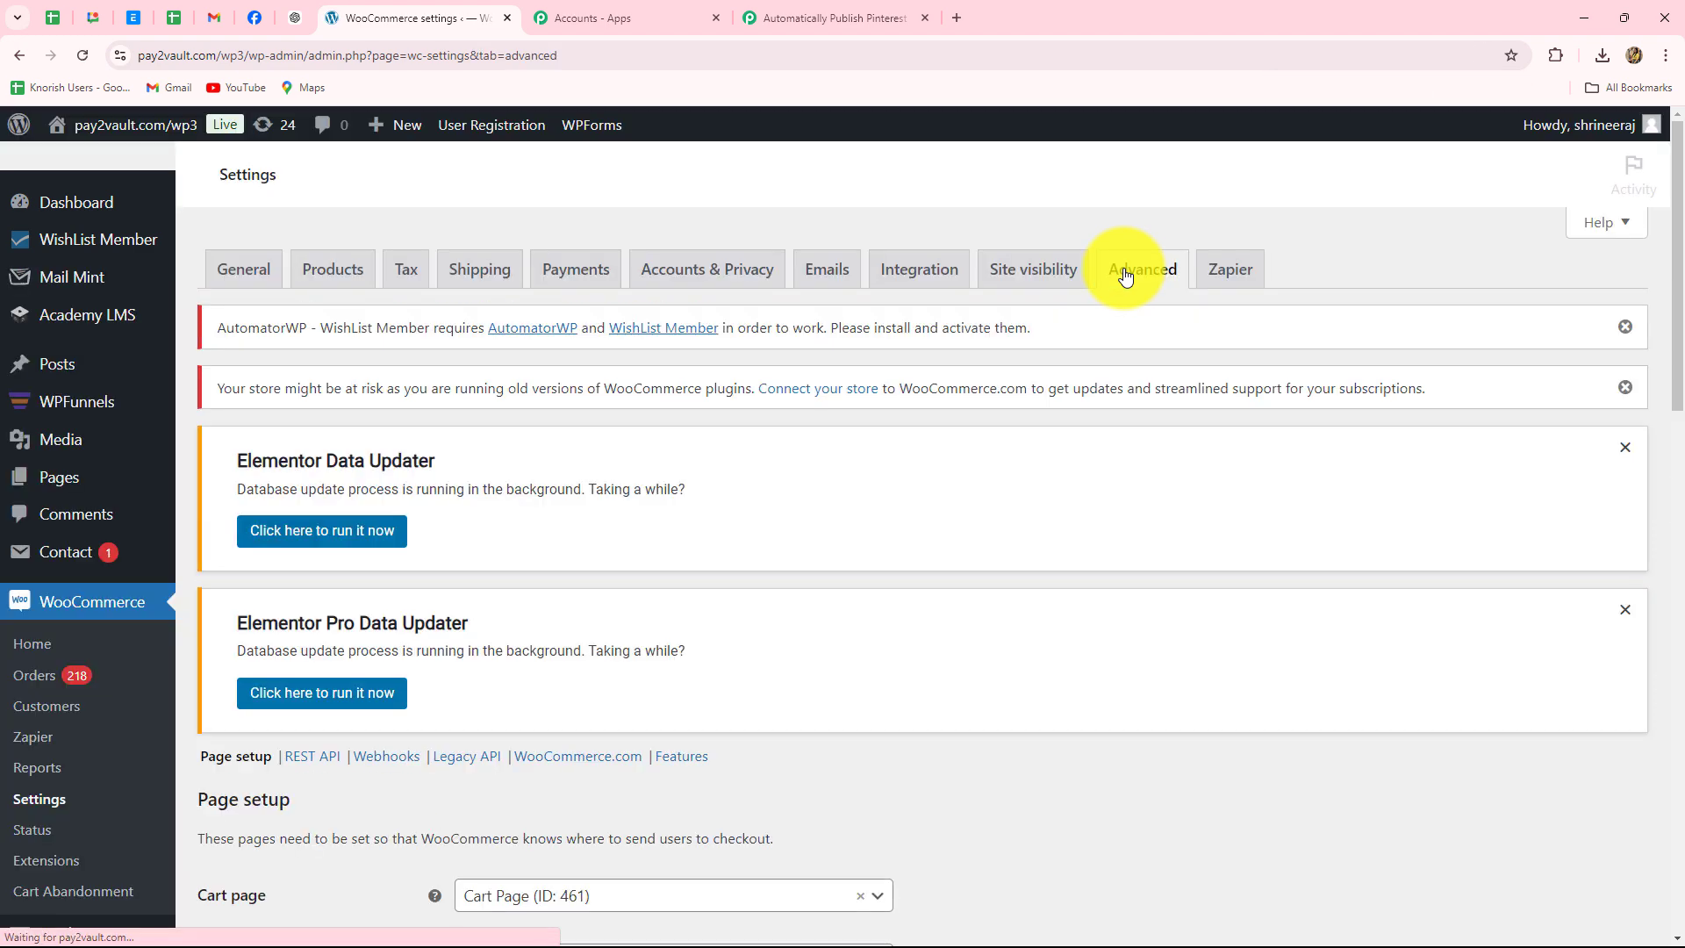
scroll(996, 570, "down", 4)
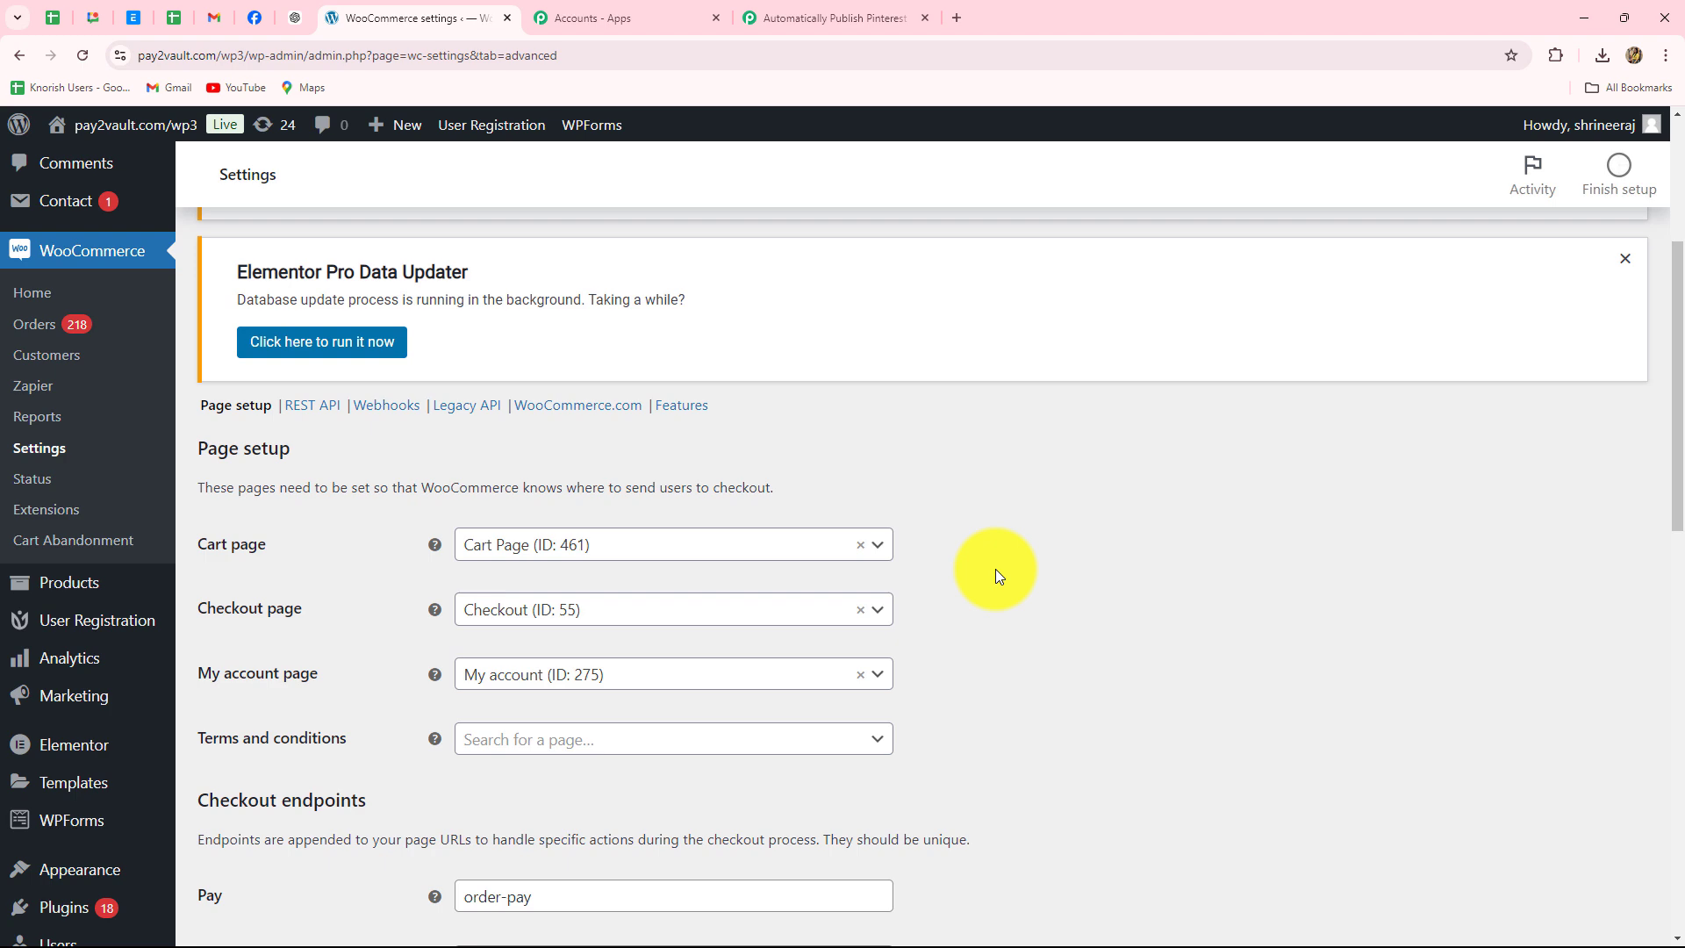
left_click(397, 408)
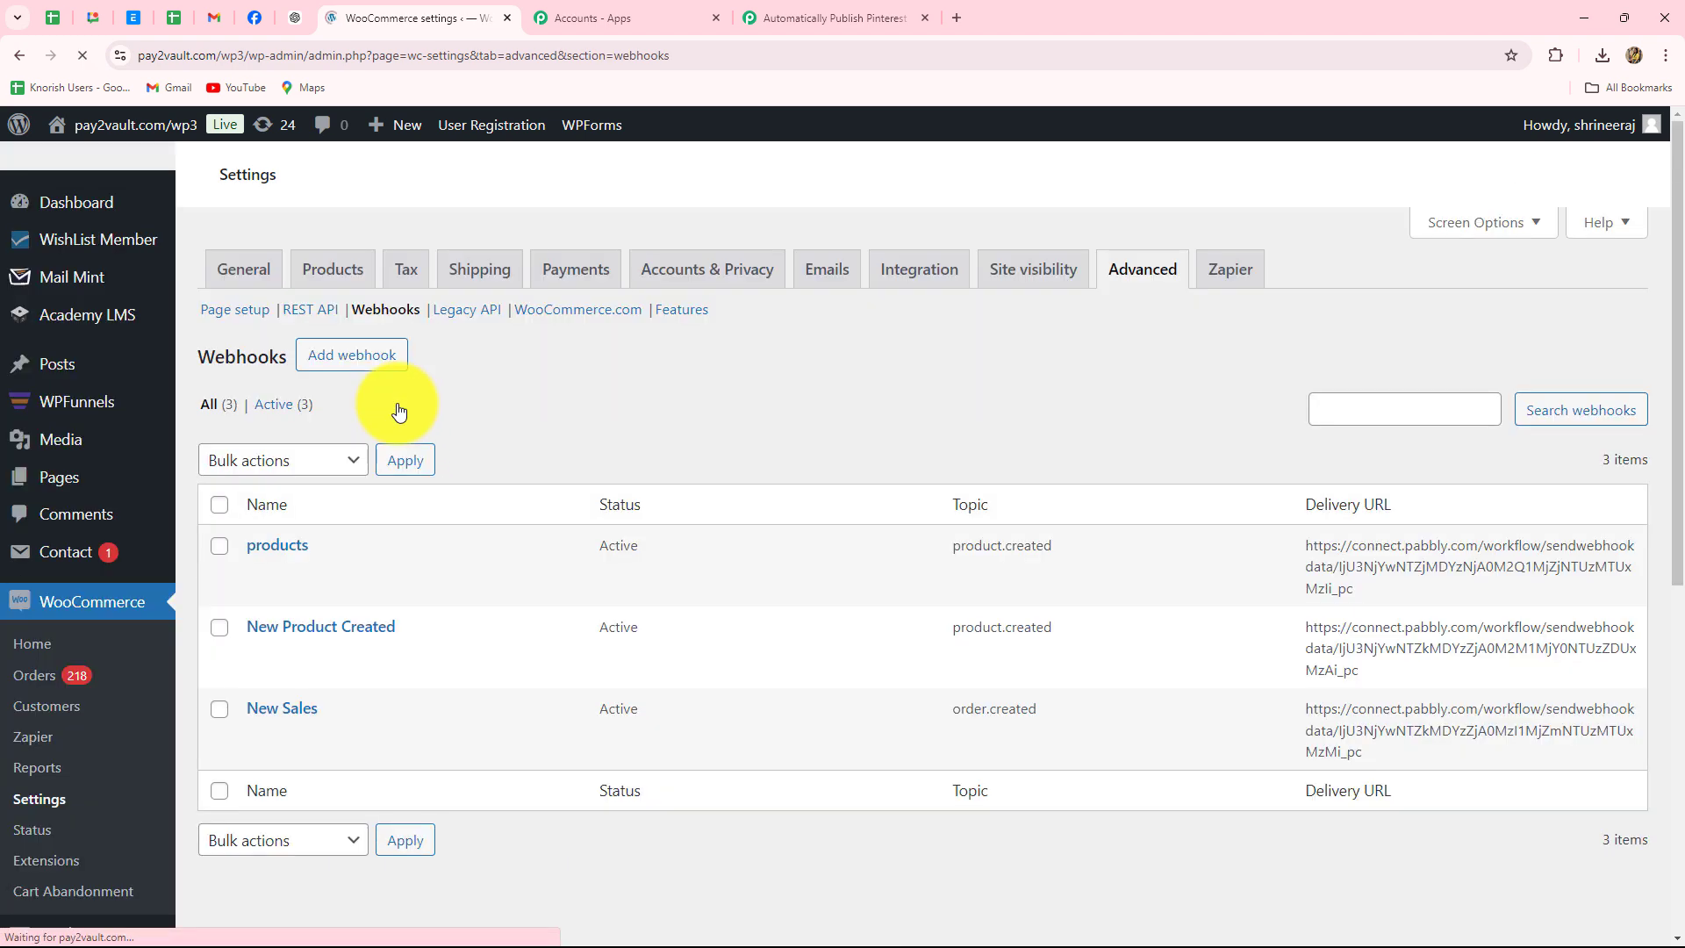
scroll(690, 446, "down", 5)
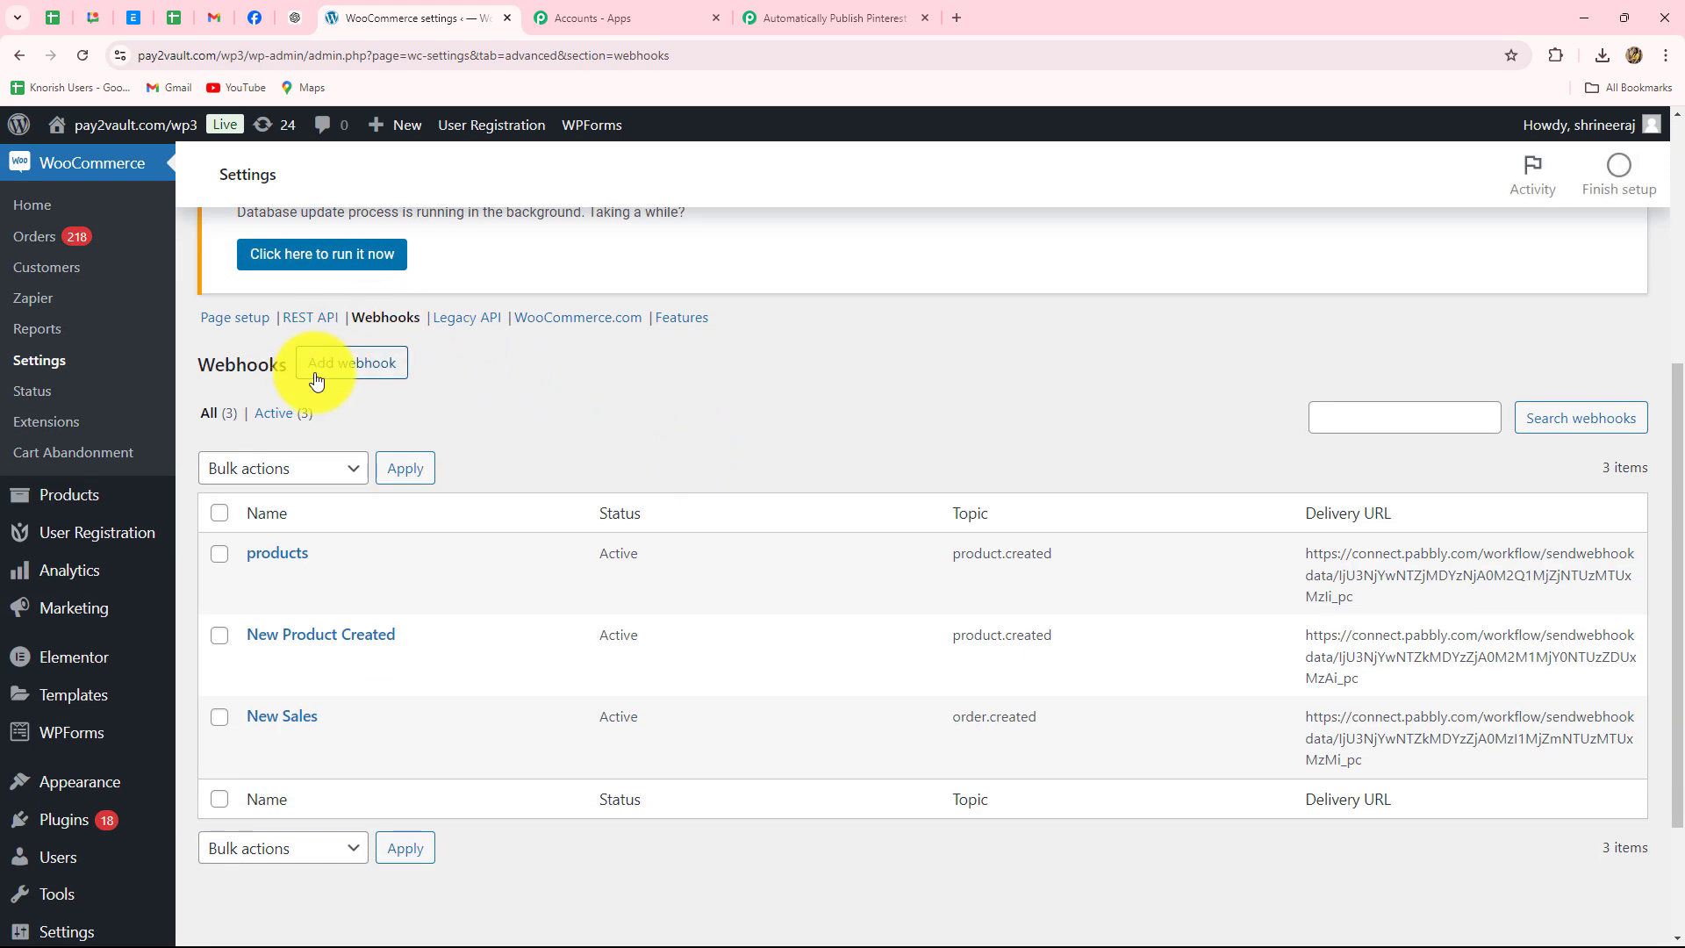
left_click(344, 364)
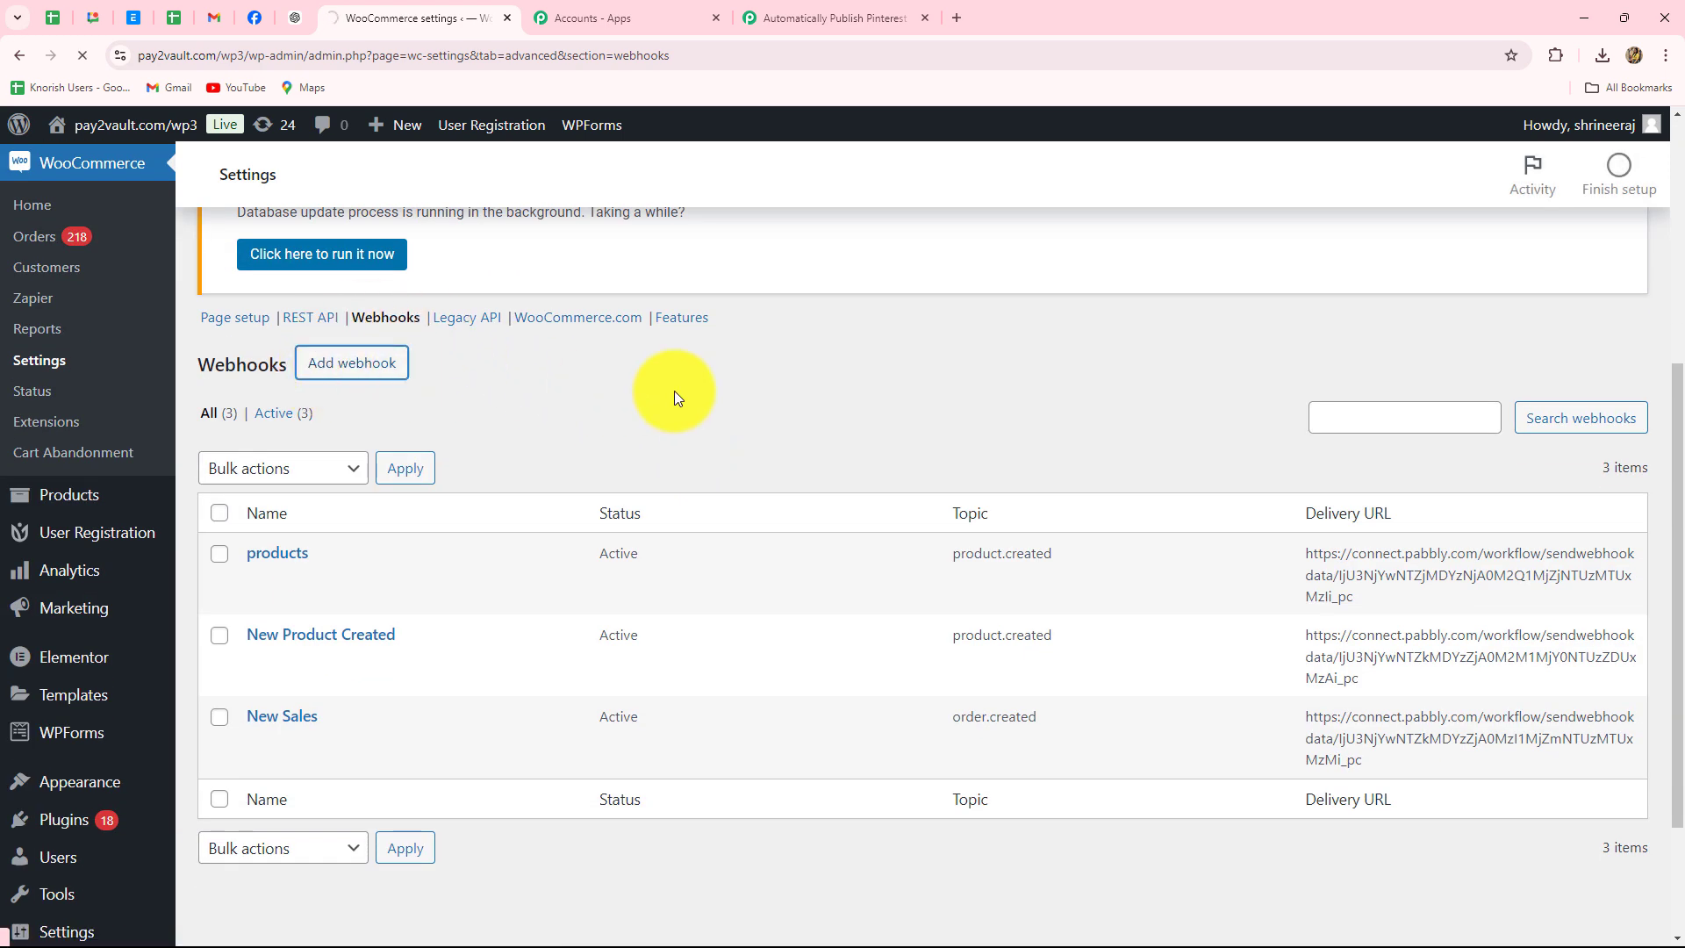
- Name the new webhook 'New Products' and set its status to Active
scroll(1067, 460, "down", 8)
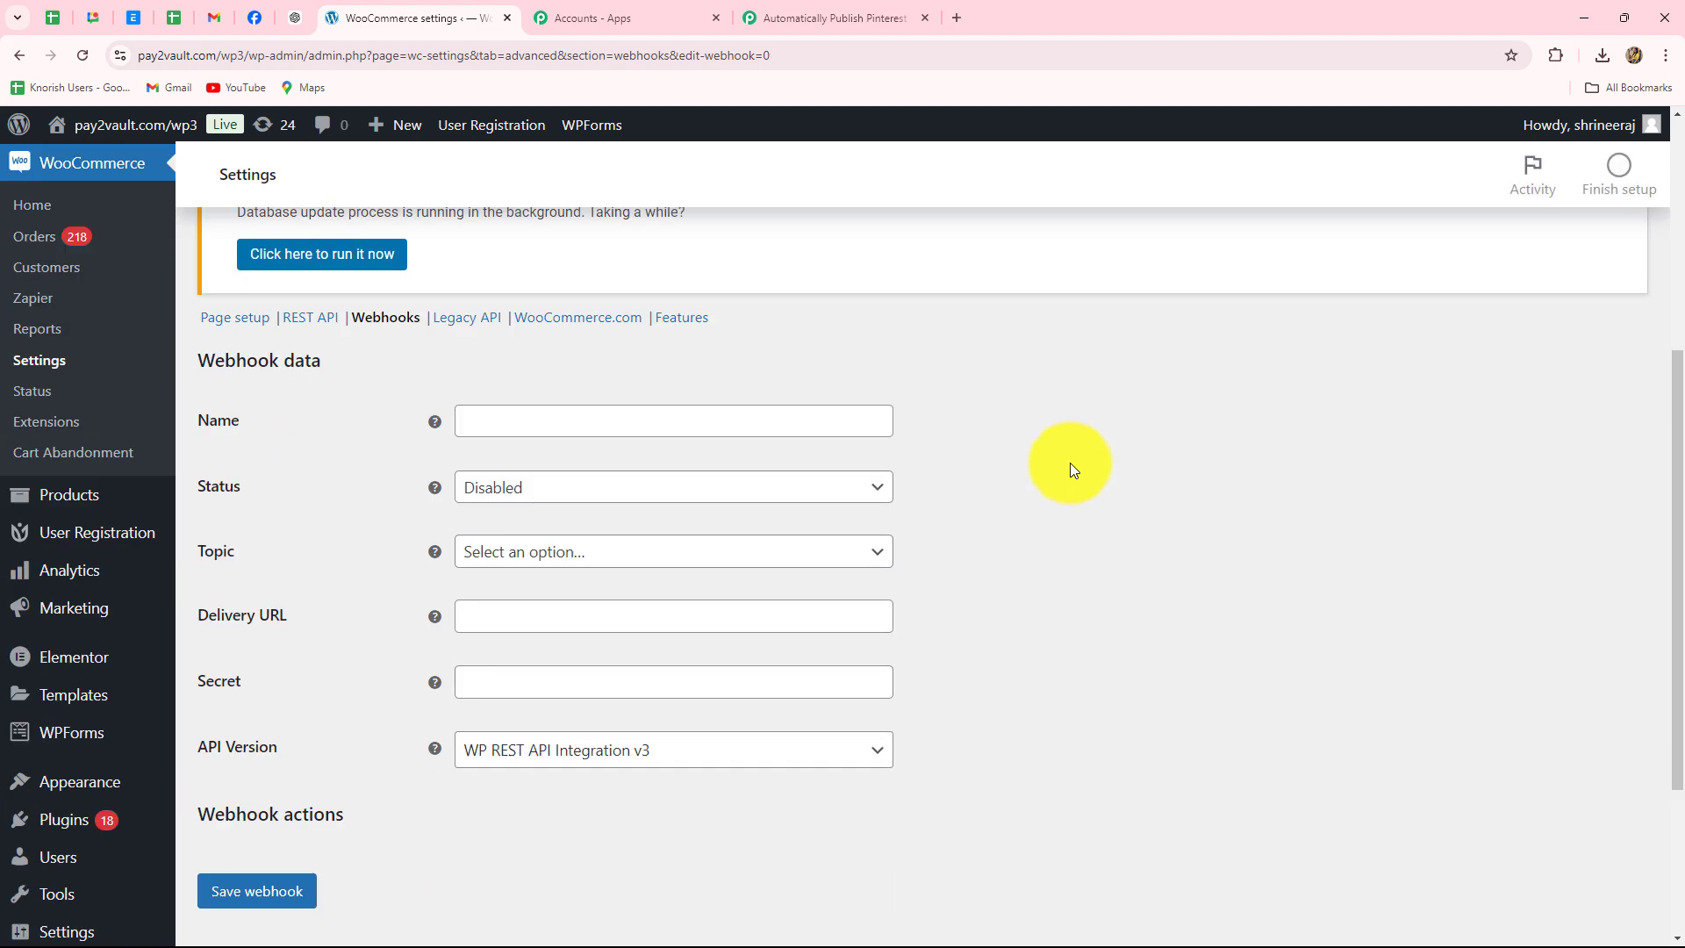
scroll(1071, 461, "up", 3)
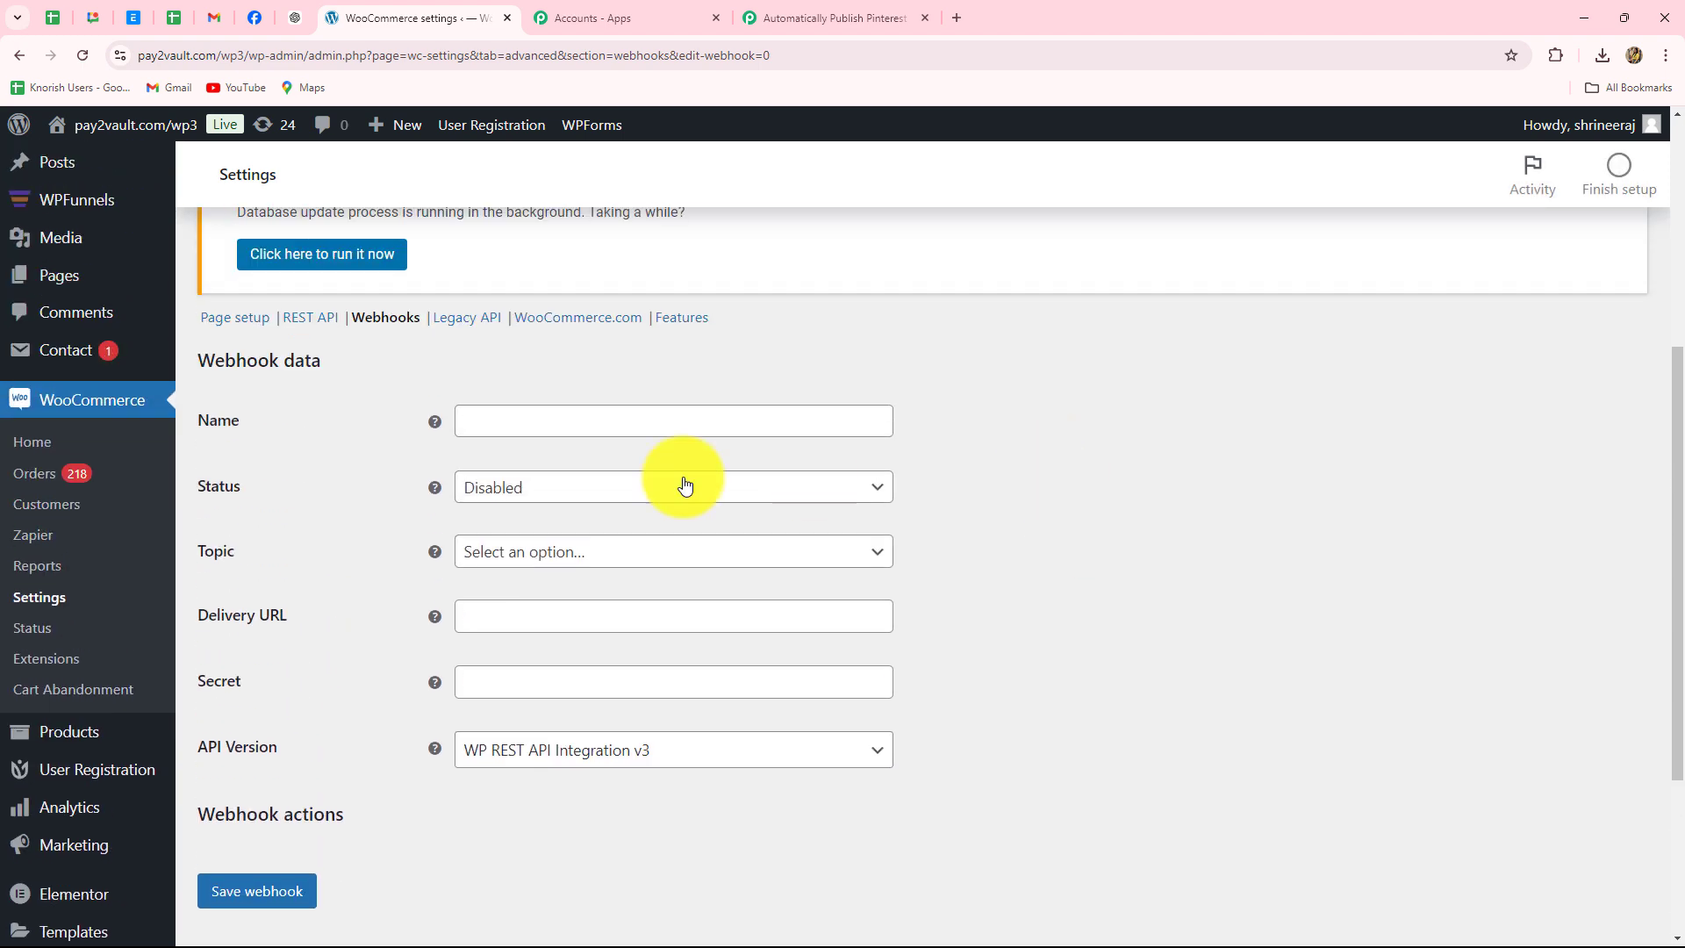
left_click(480, 425)
left_click(341, 425)
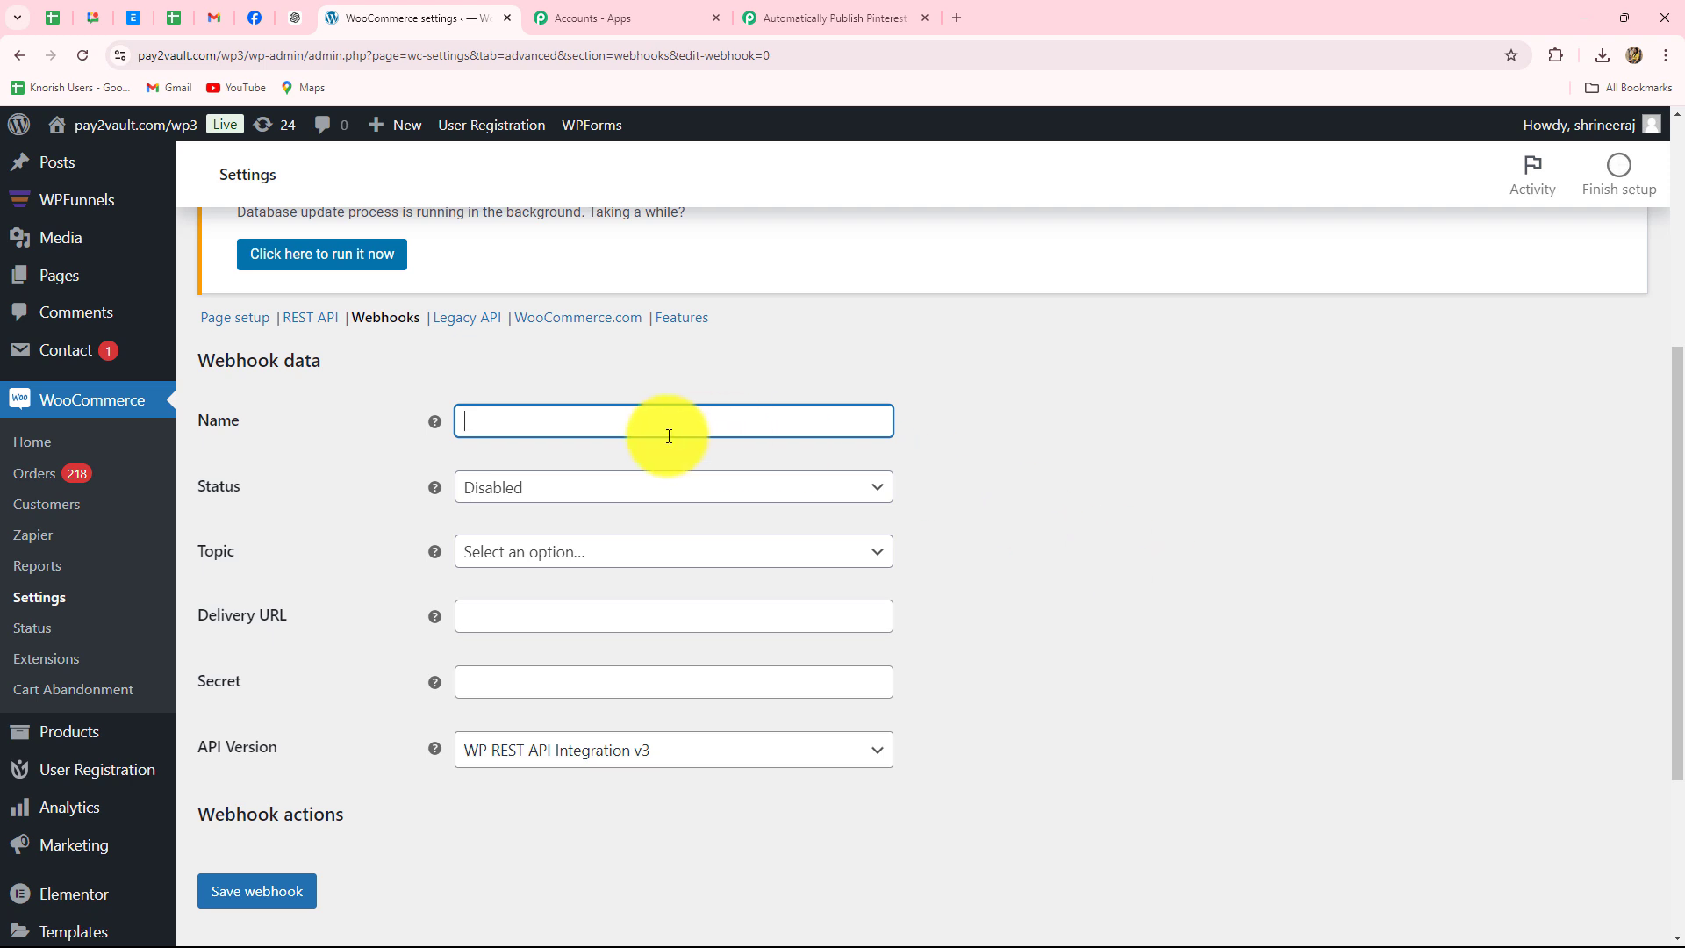
left_click(480, 415)
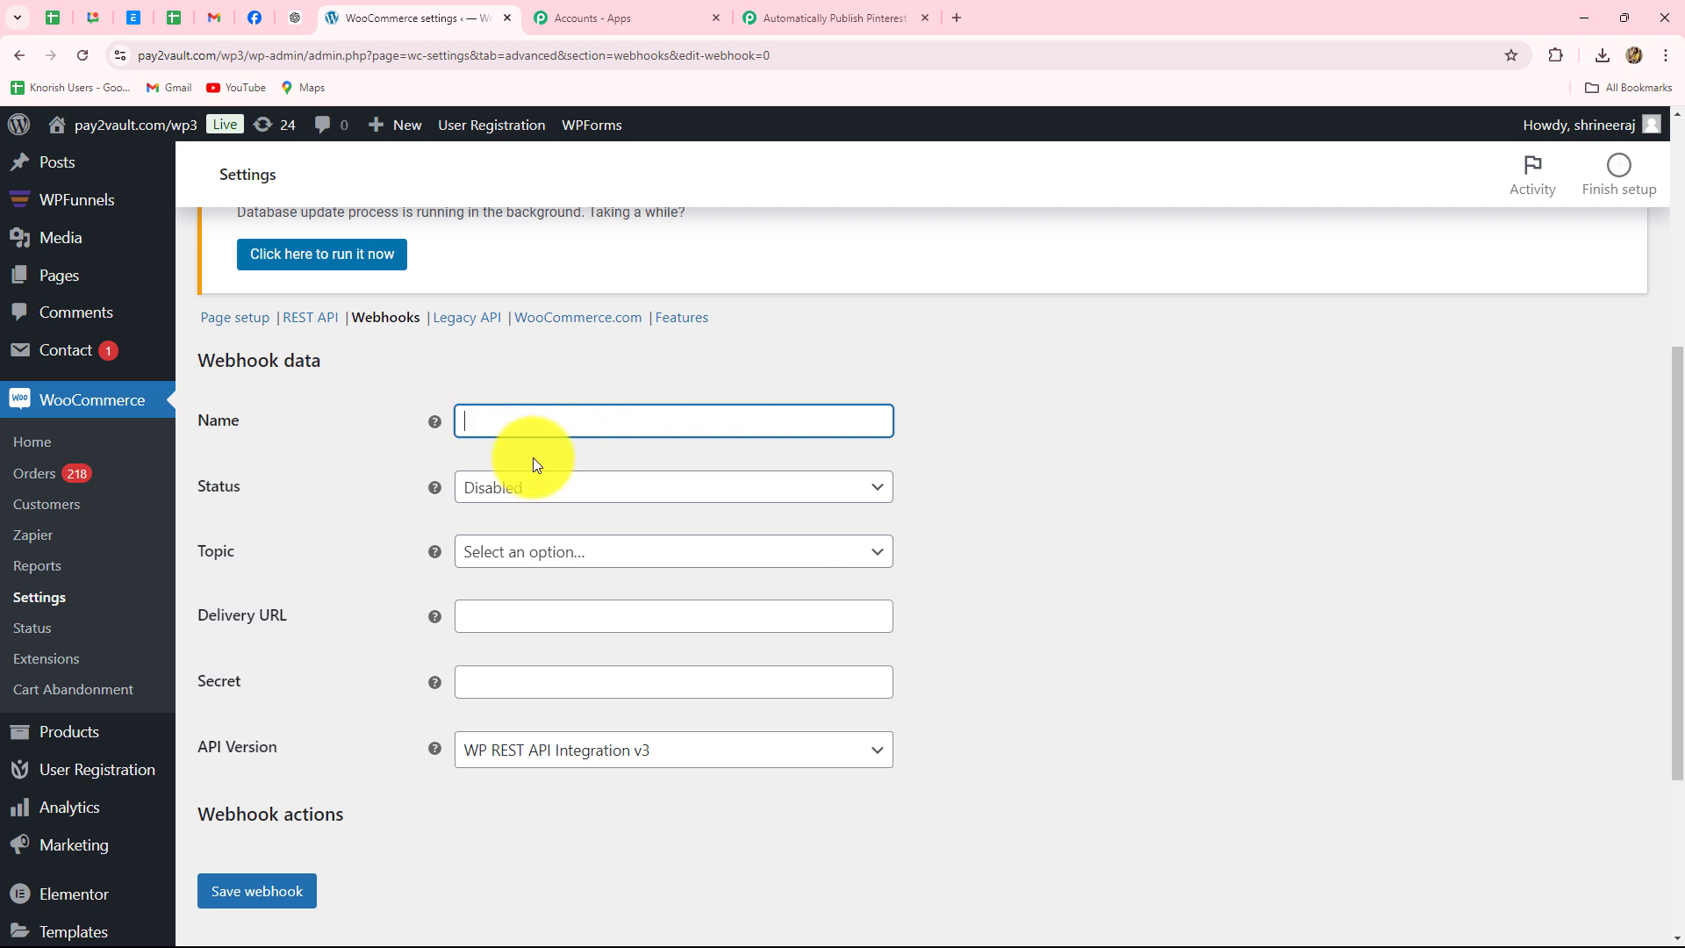
key("Caps_Lock")
type("N")
key("Caps_Lock")
type("ew Products")
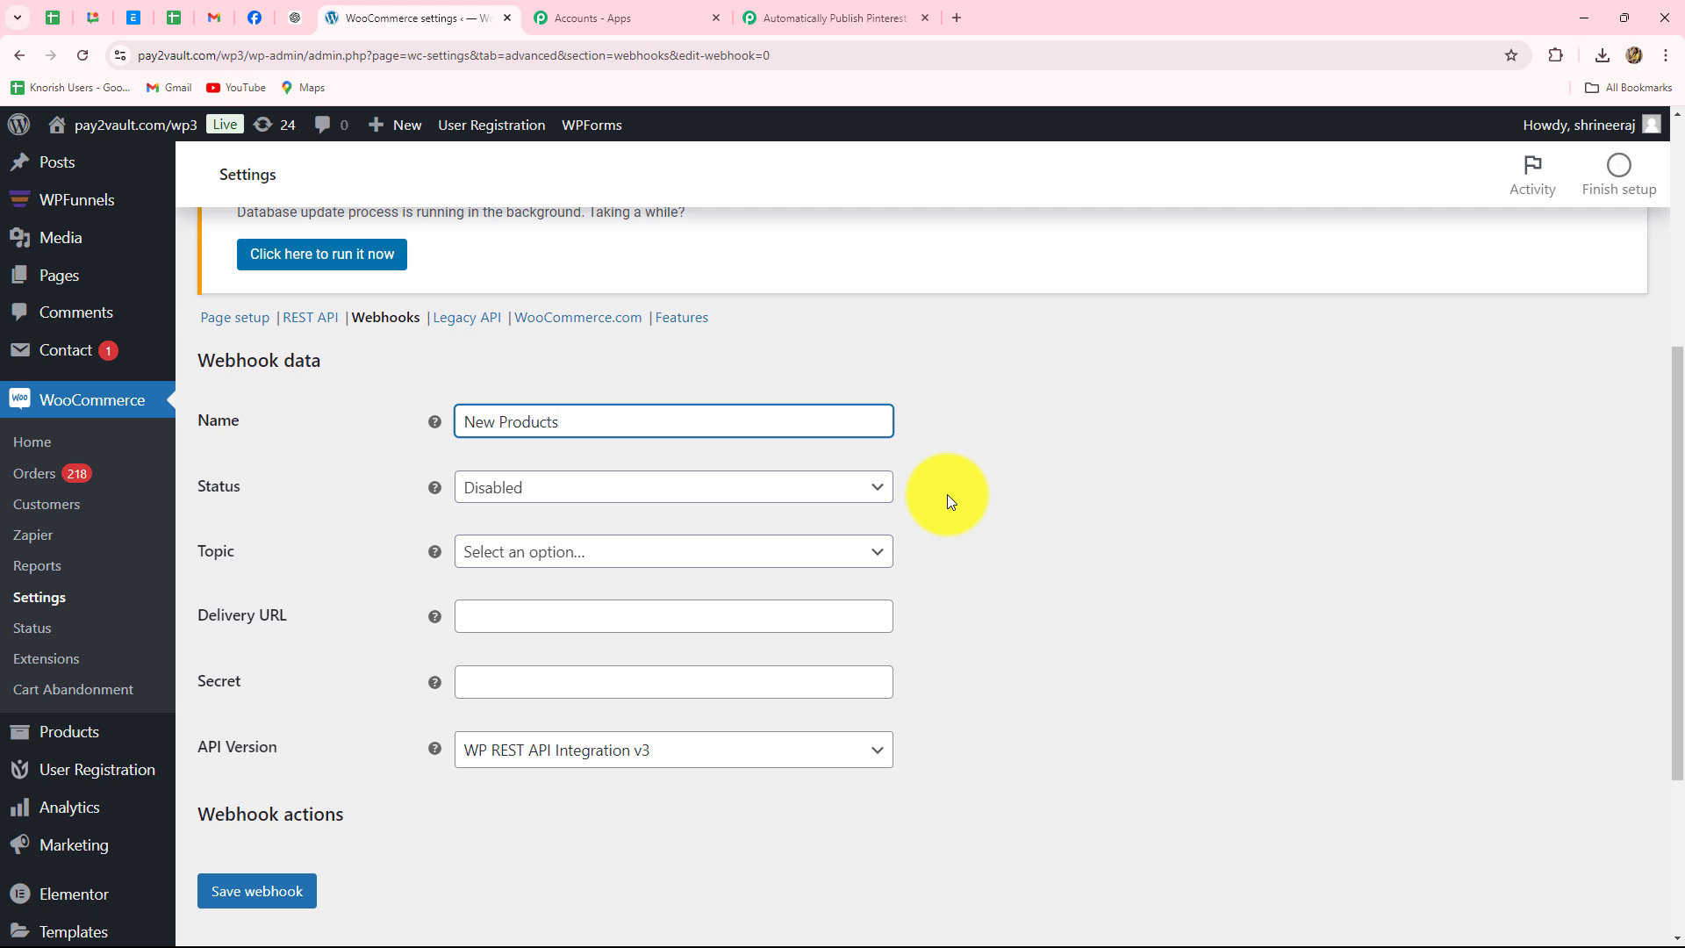
left_click(553, 490)
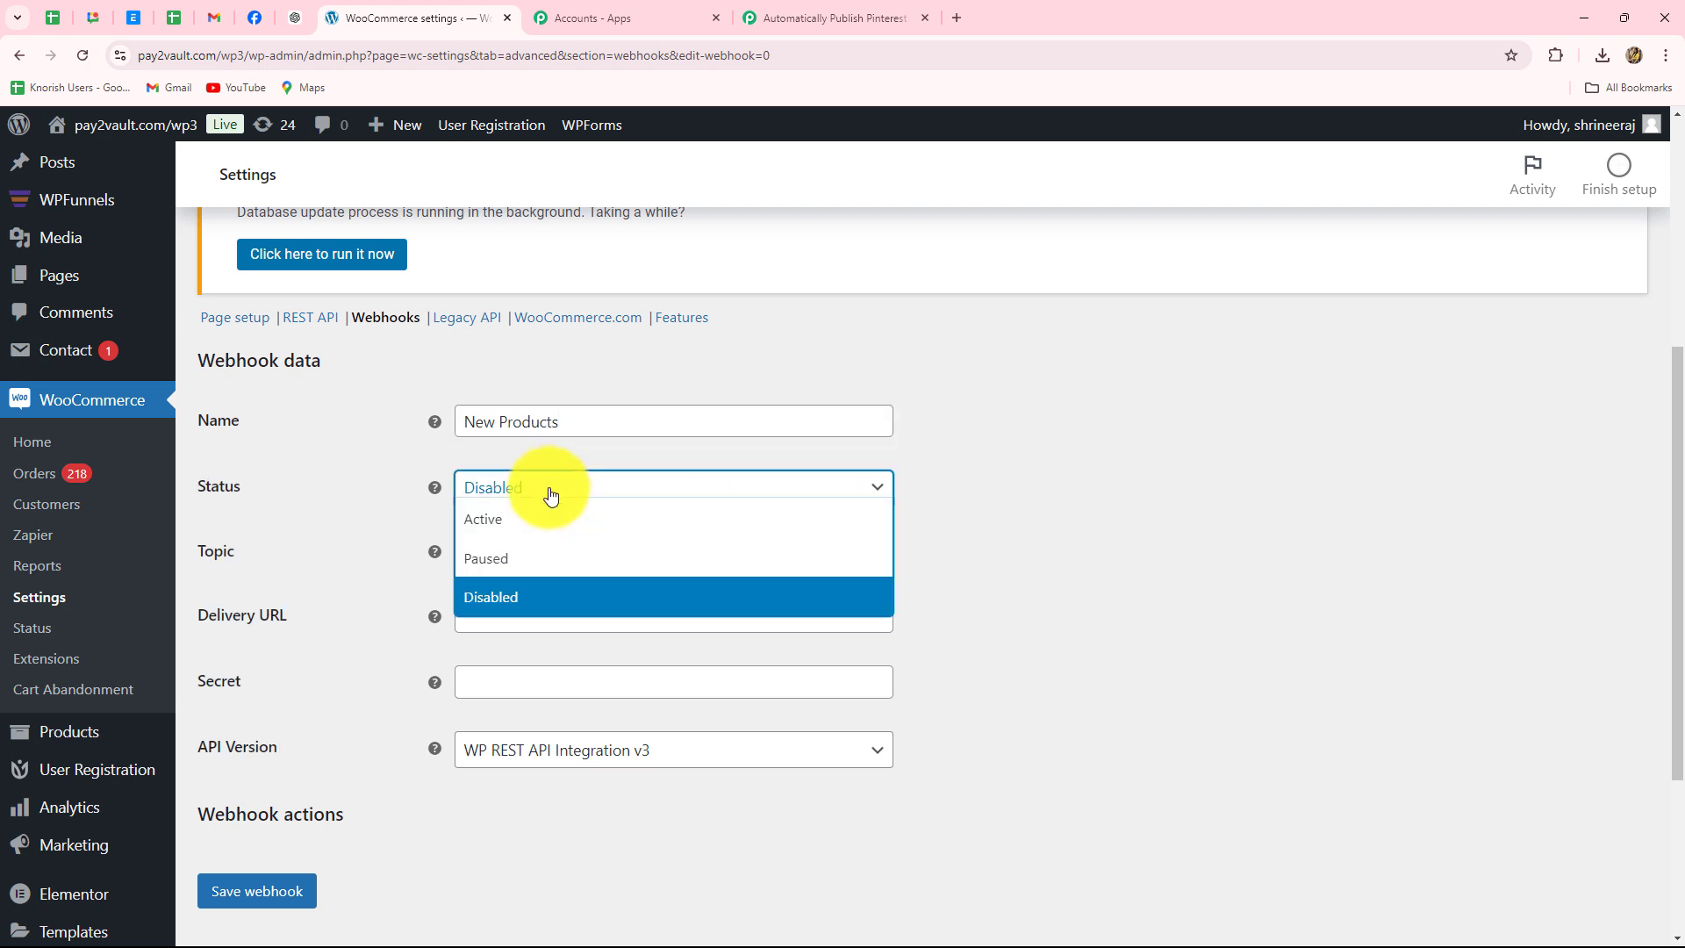
left_click(520, 527)
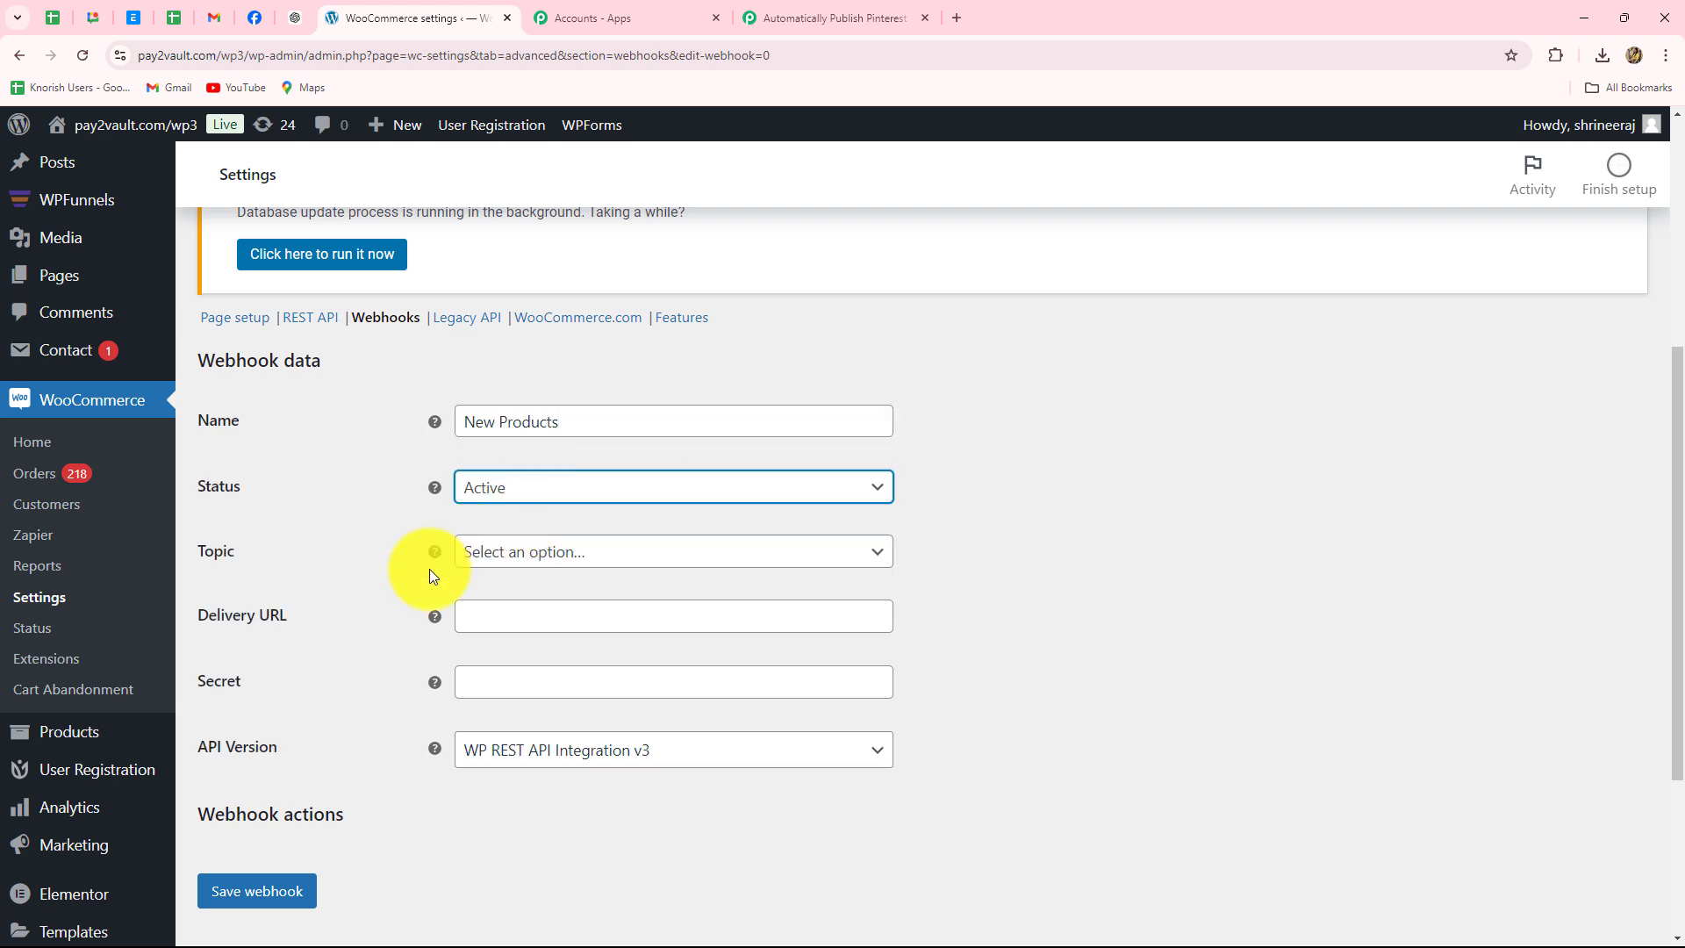
- Set the topic to Product created, paste the Pabbly URL as delivery URL, and save
left_click(505, 553)
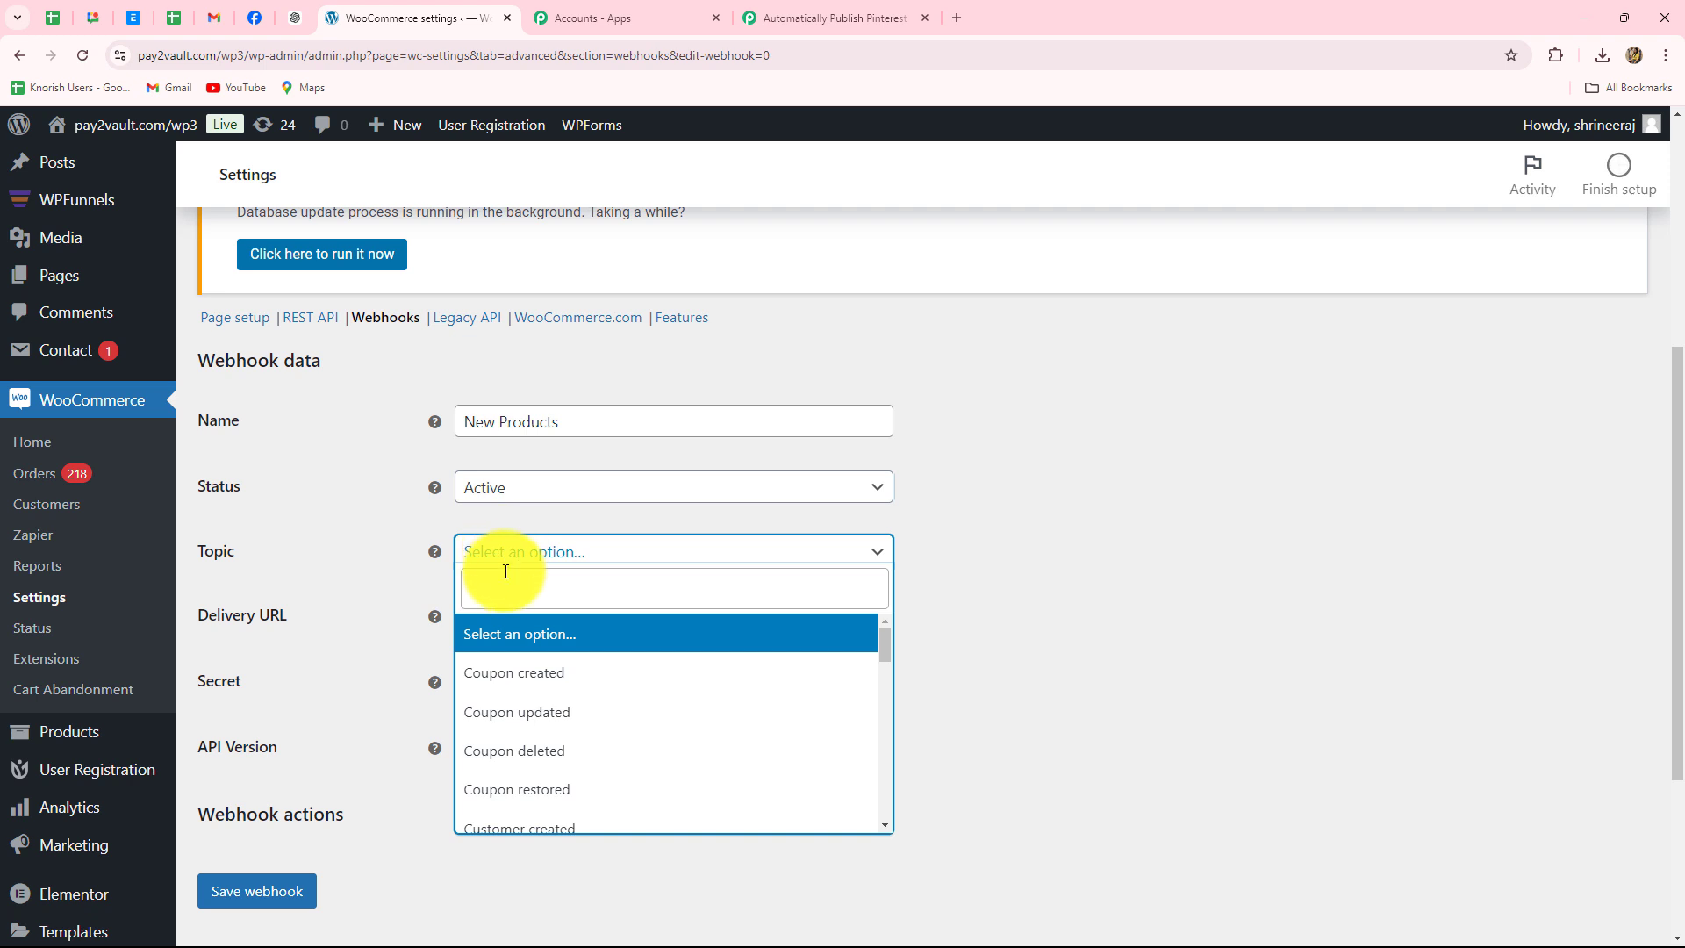
left_click(504, 586)
type("pro")
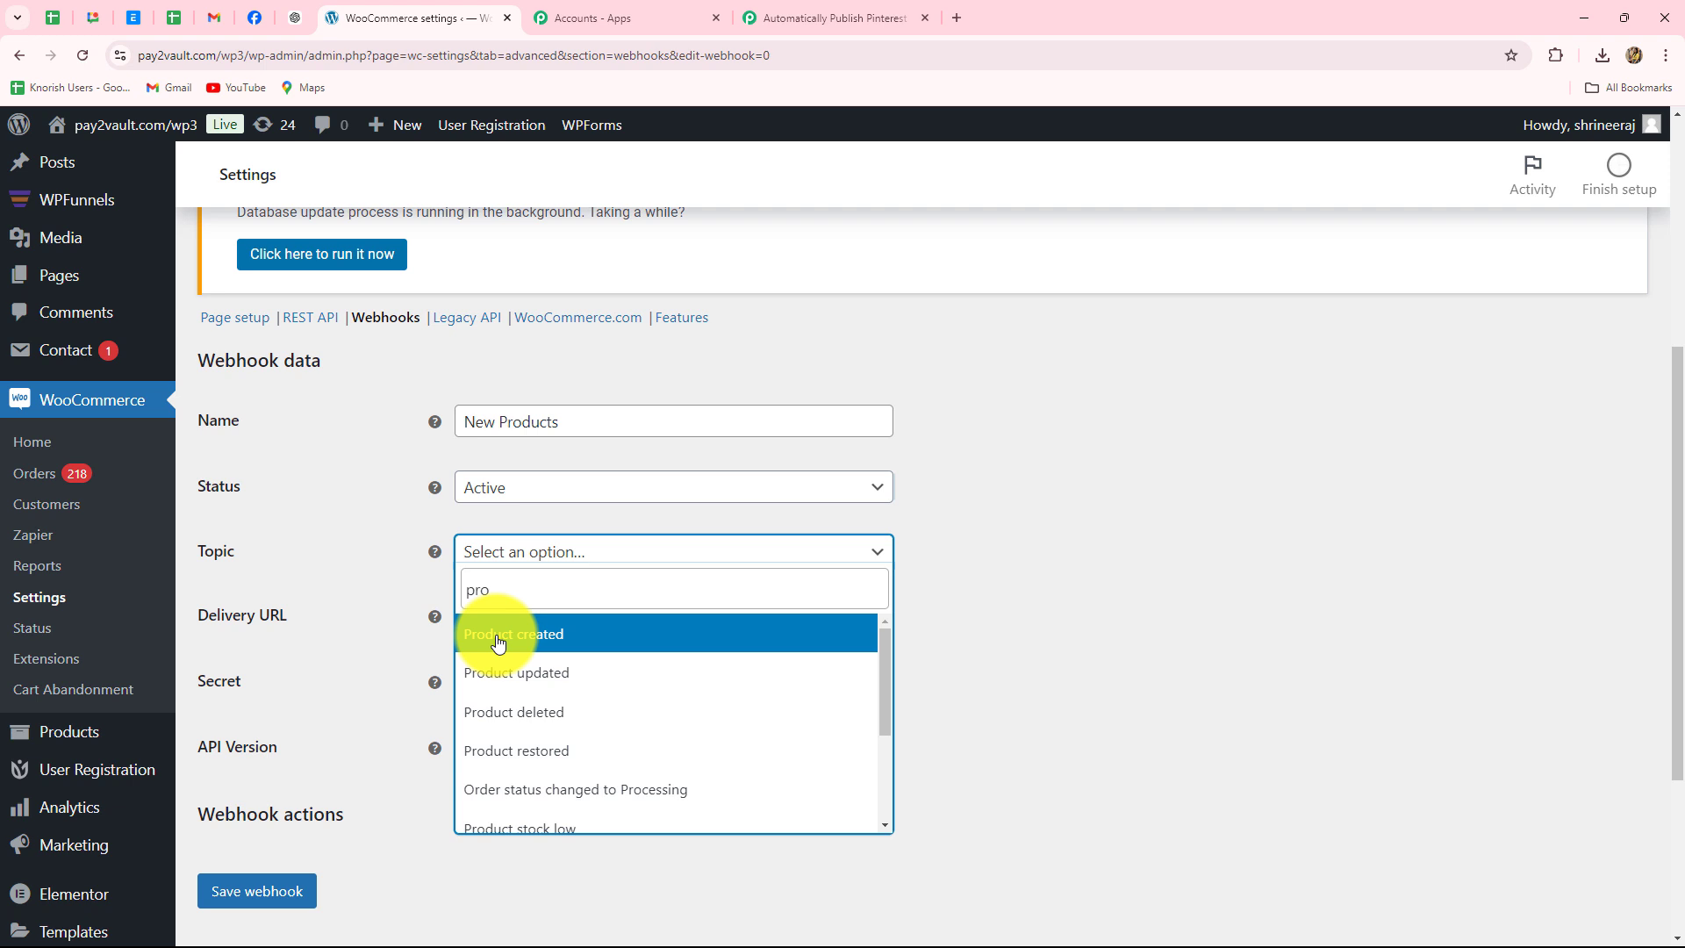
left_click(498, 639)
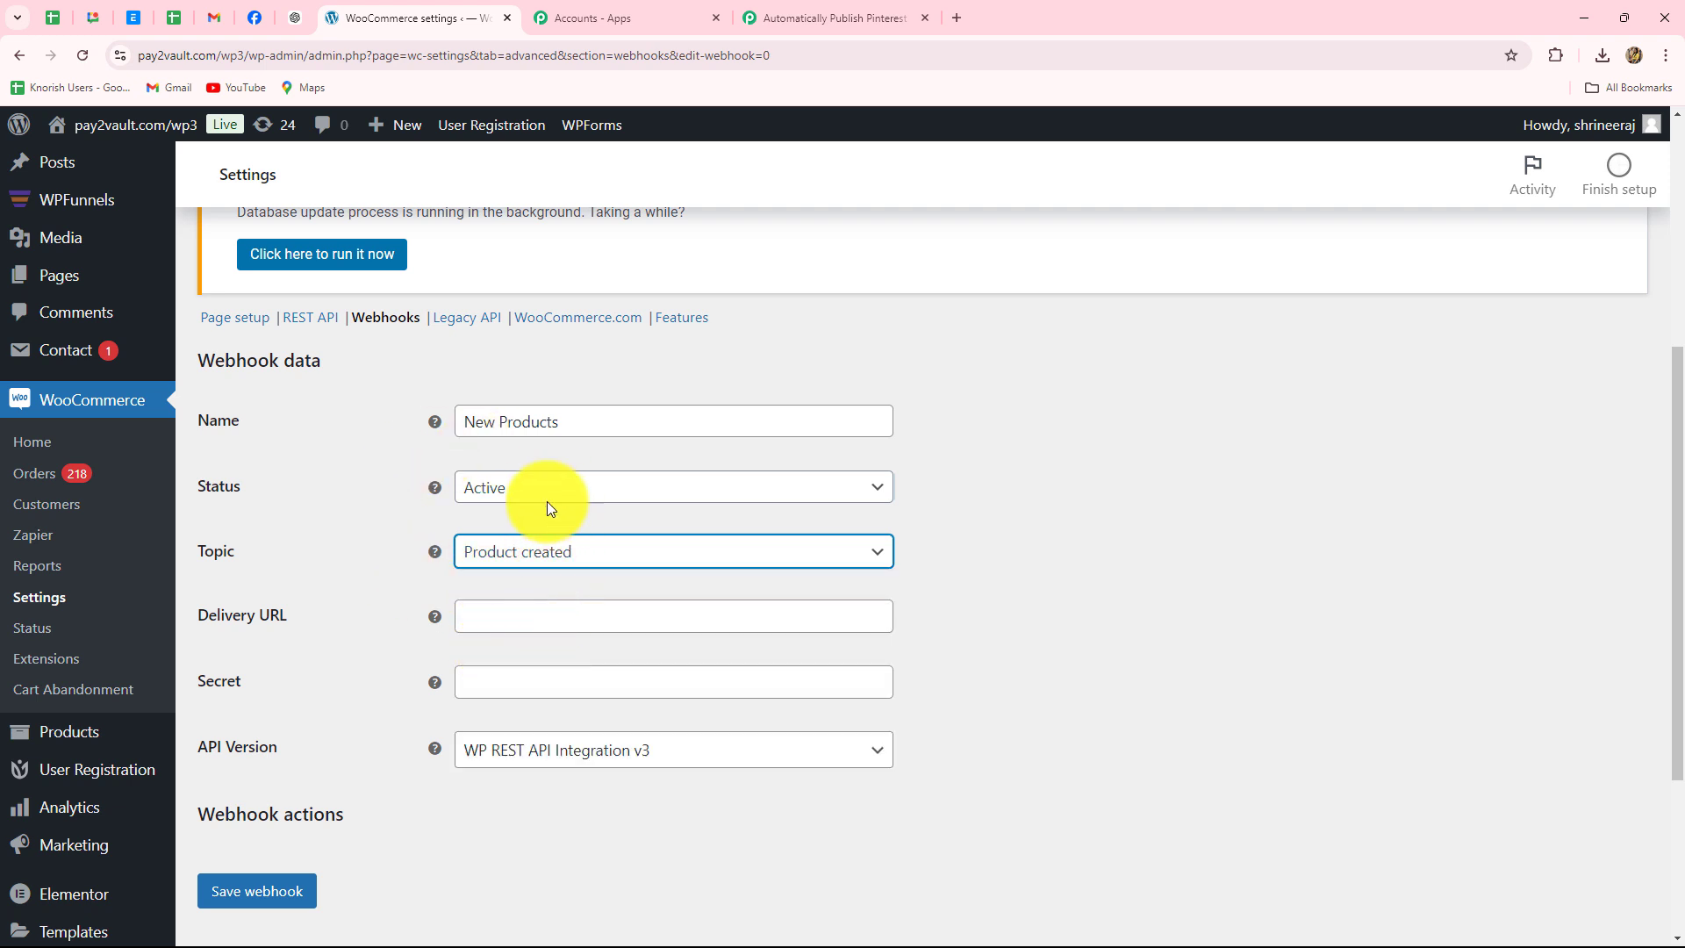
scroll(540, 577, "down", 2)
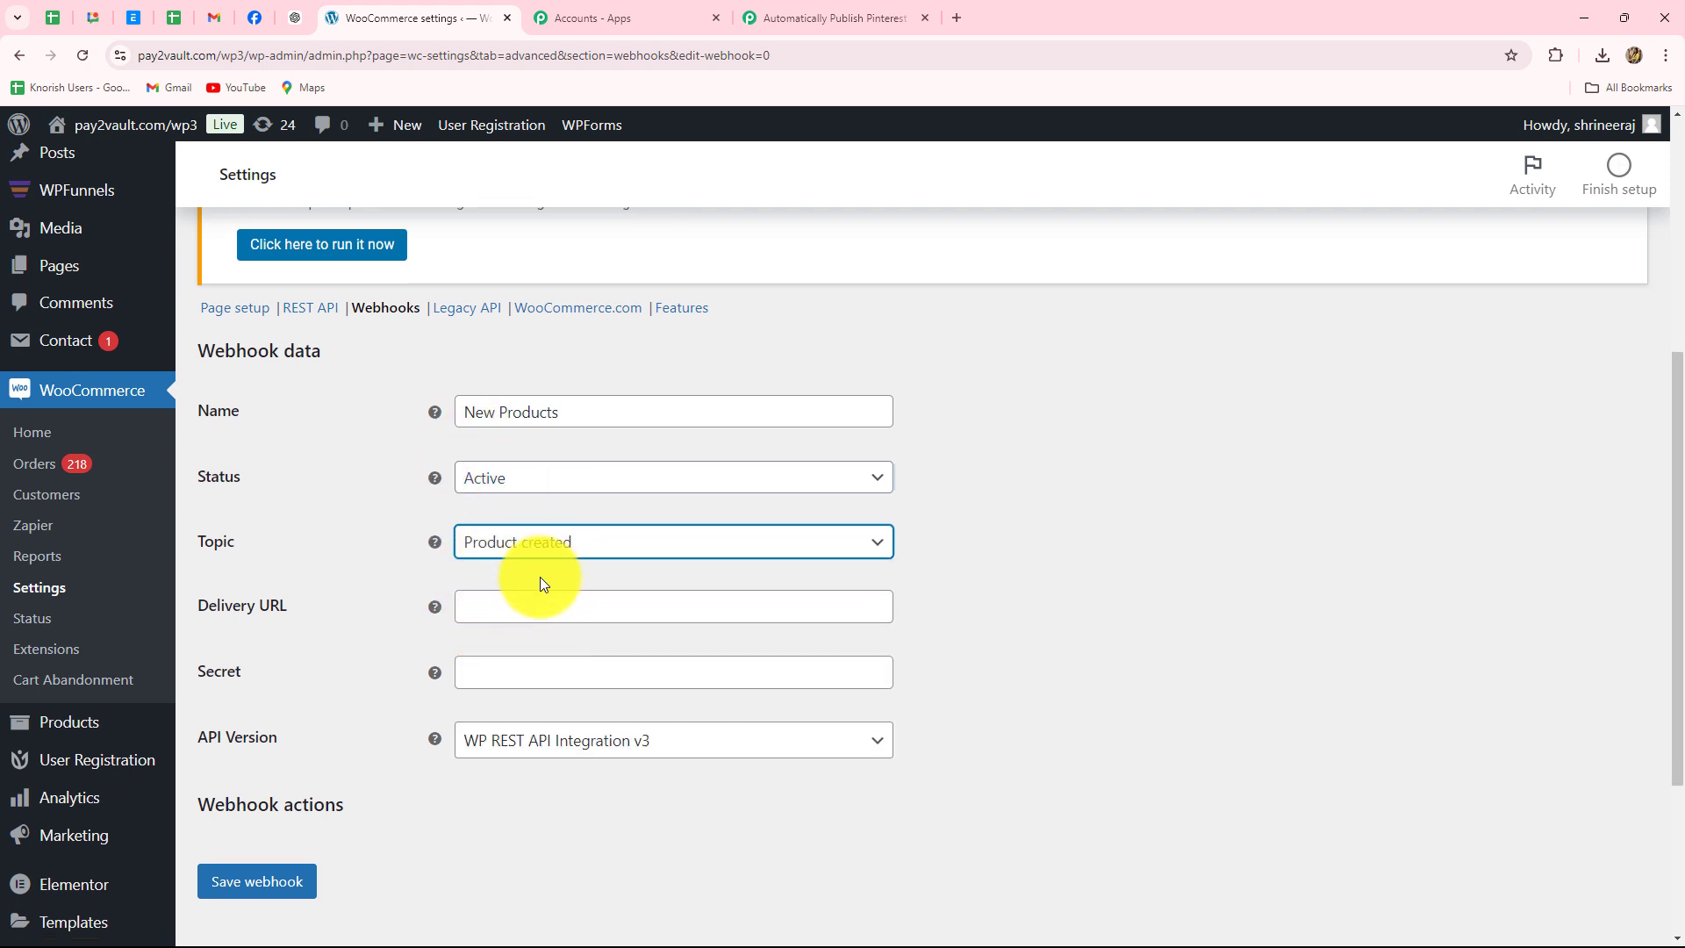
left_click(493, 442)
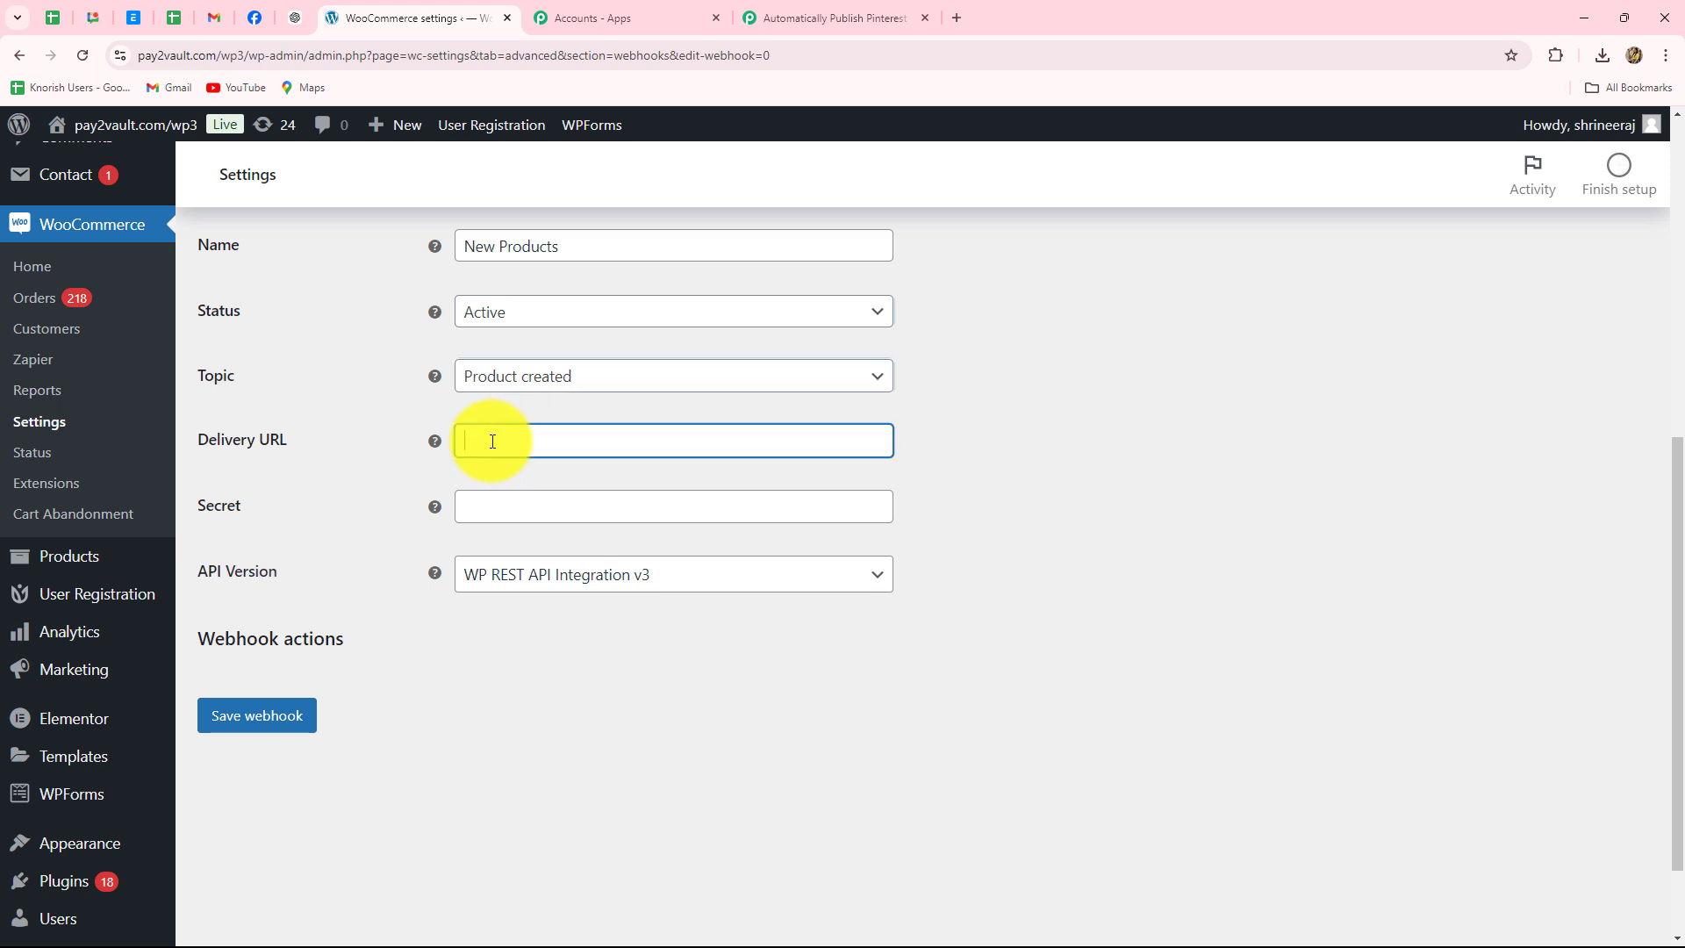
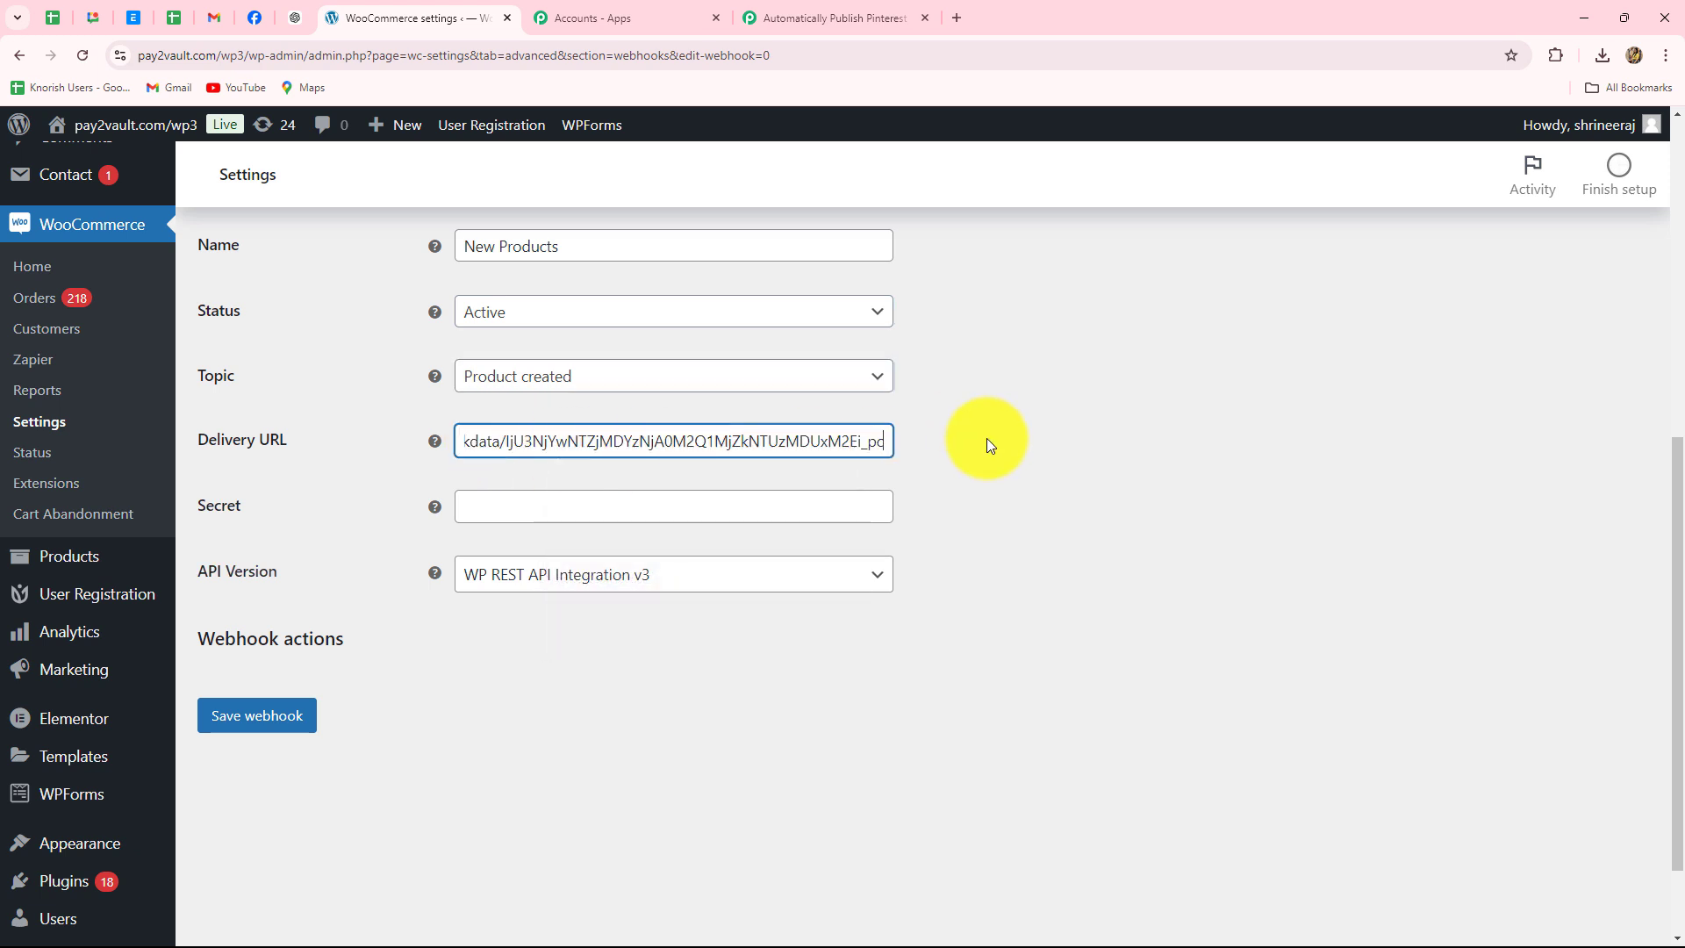
left_click(252, 718)
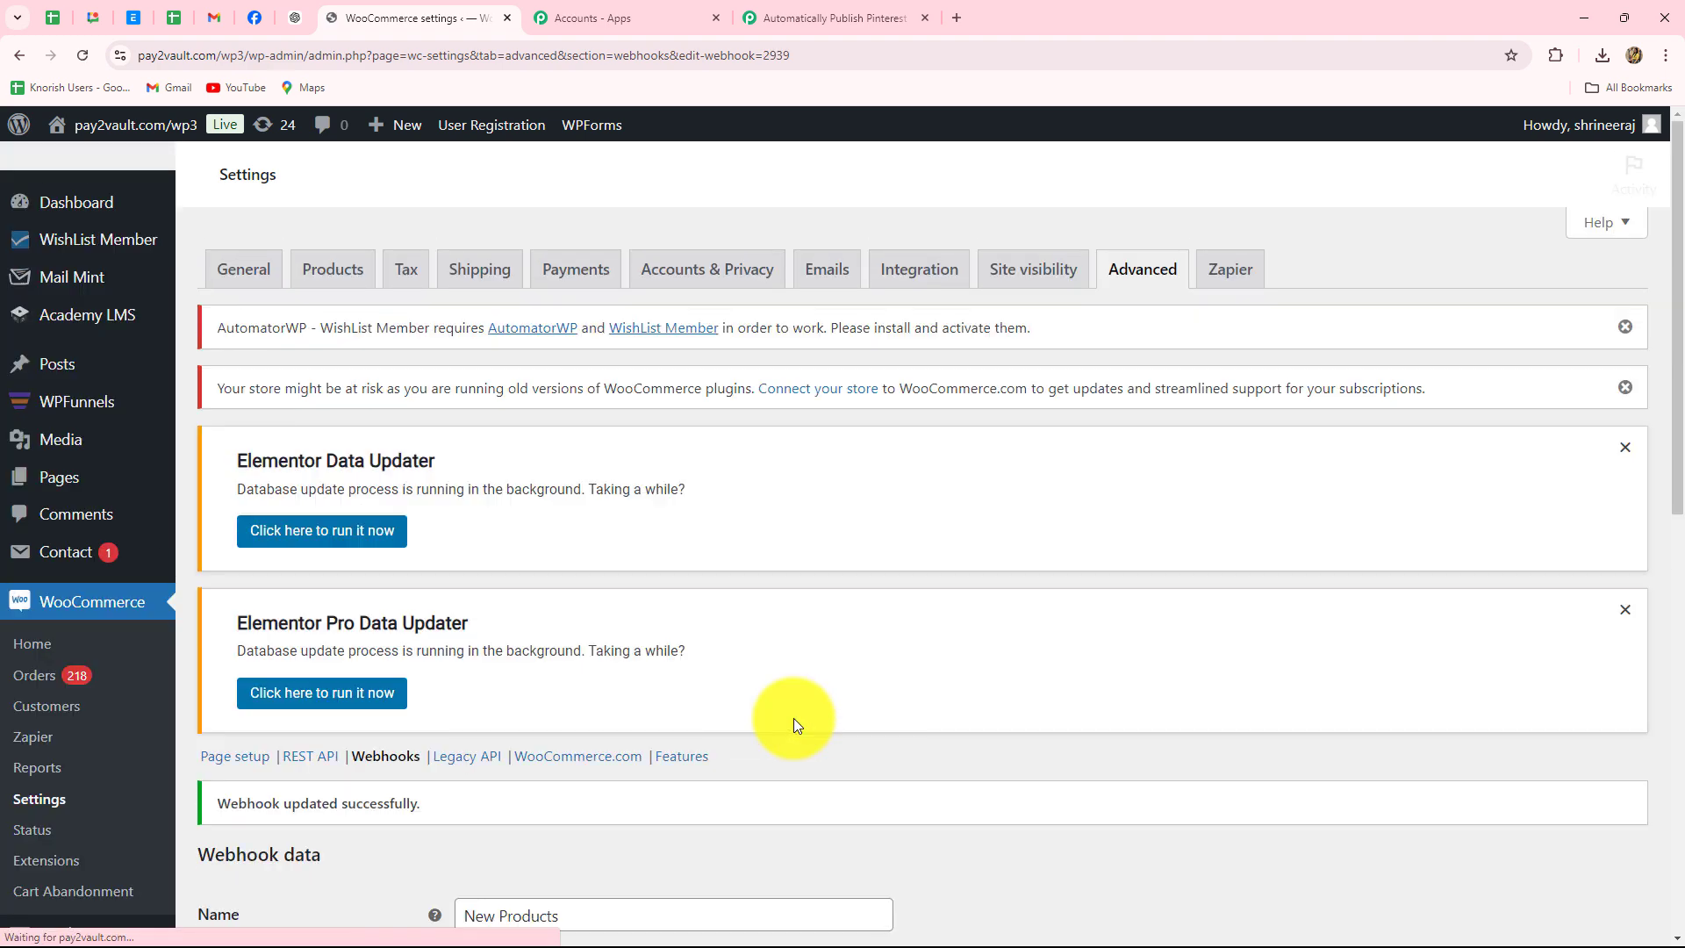
- Return to the Pabbly workflow, which has captured Webhook Id 2939 from WooCommerce
scroll(800, 708, "down", 2)
scroll(803, 702, "down", 1)
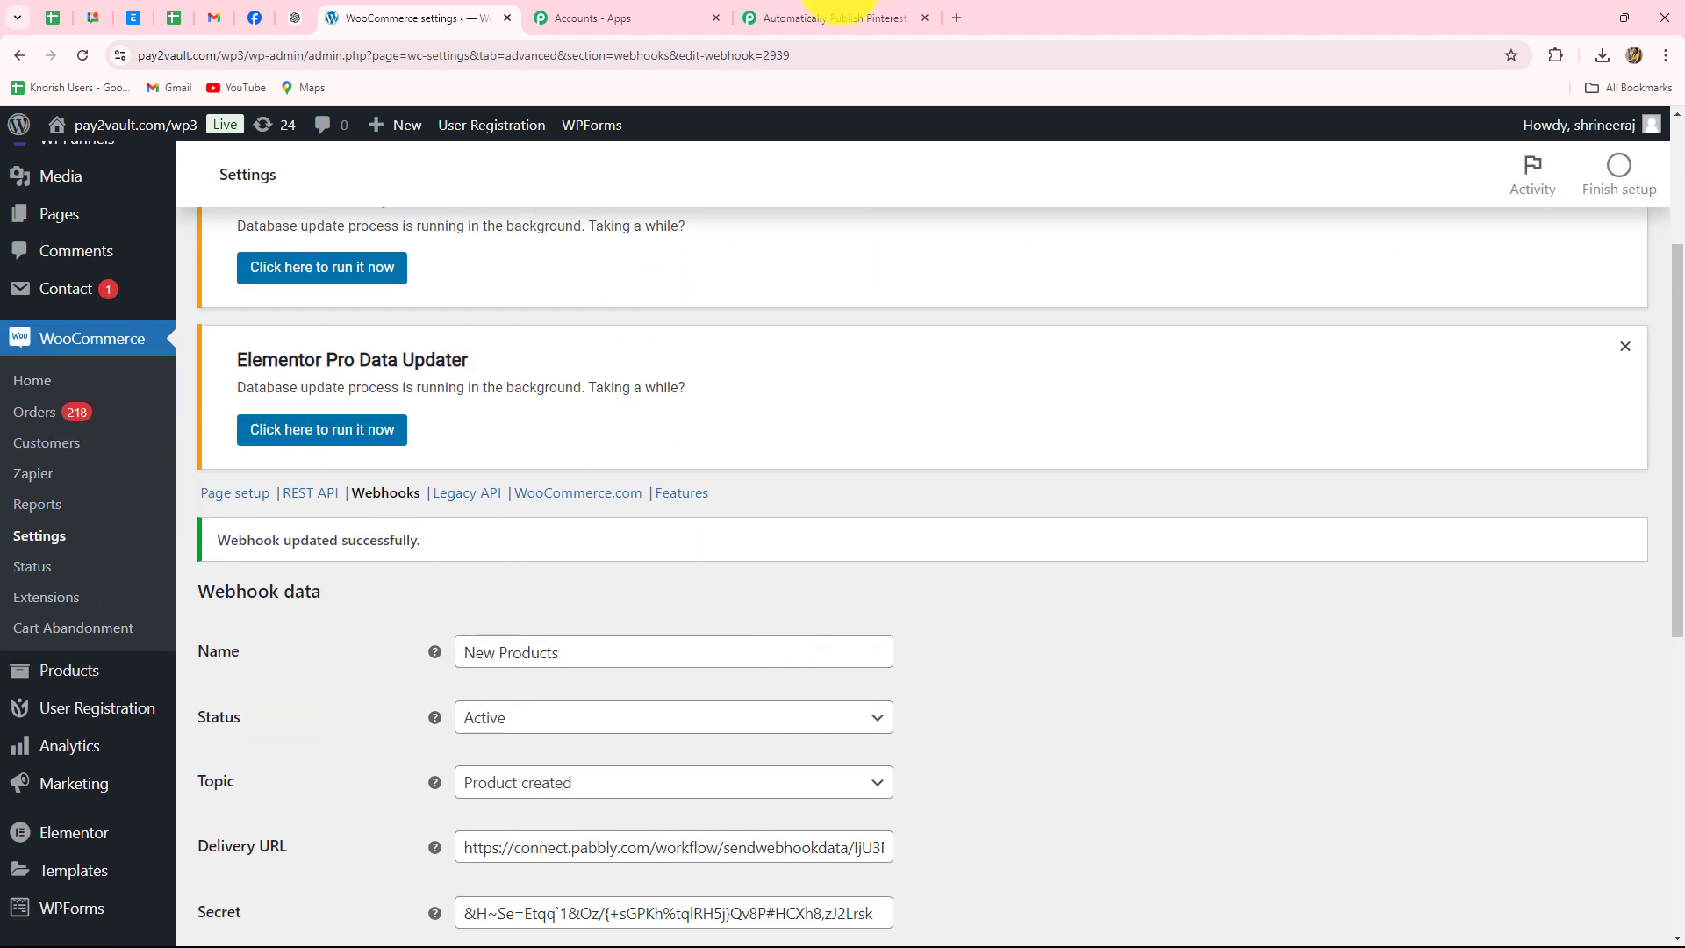
left_click(855, 18)
scroll(1384, 399, "down", 5)
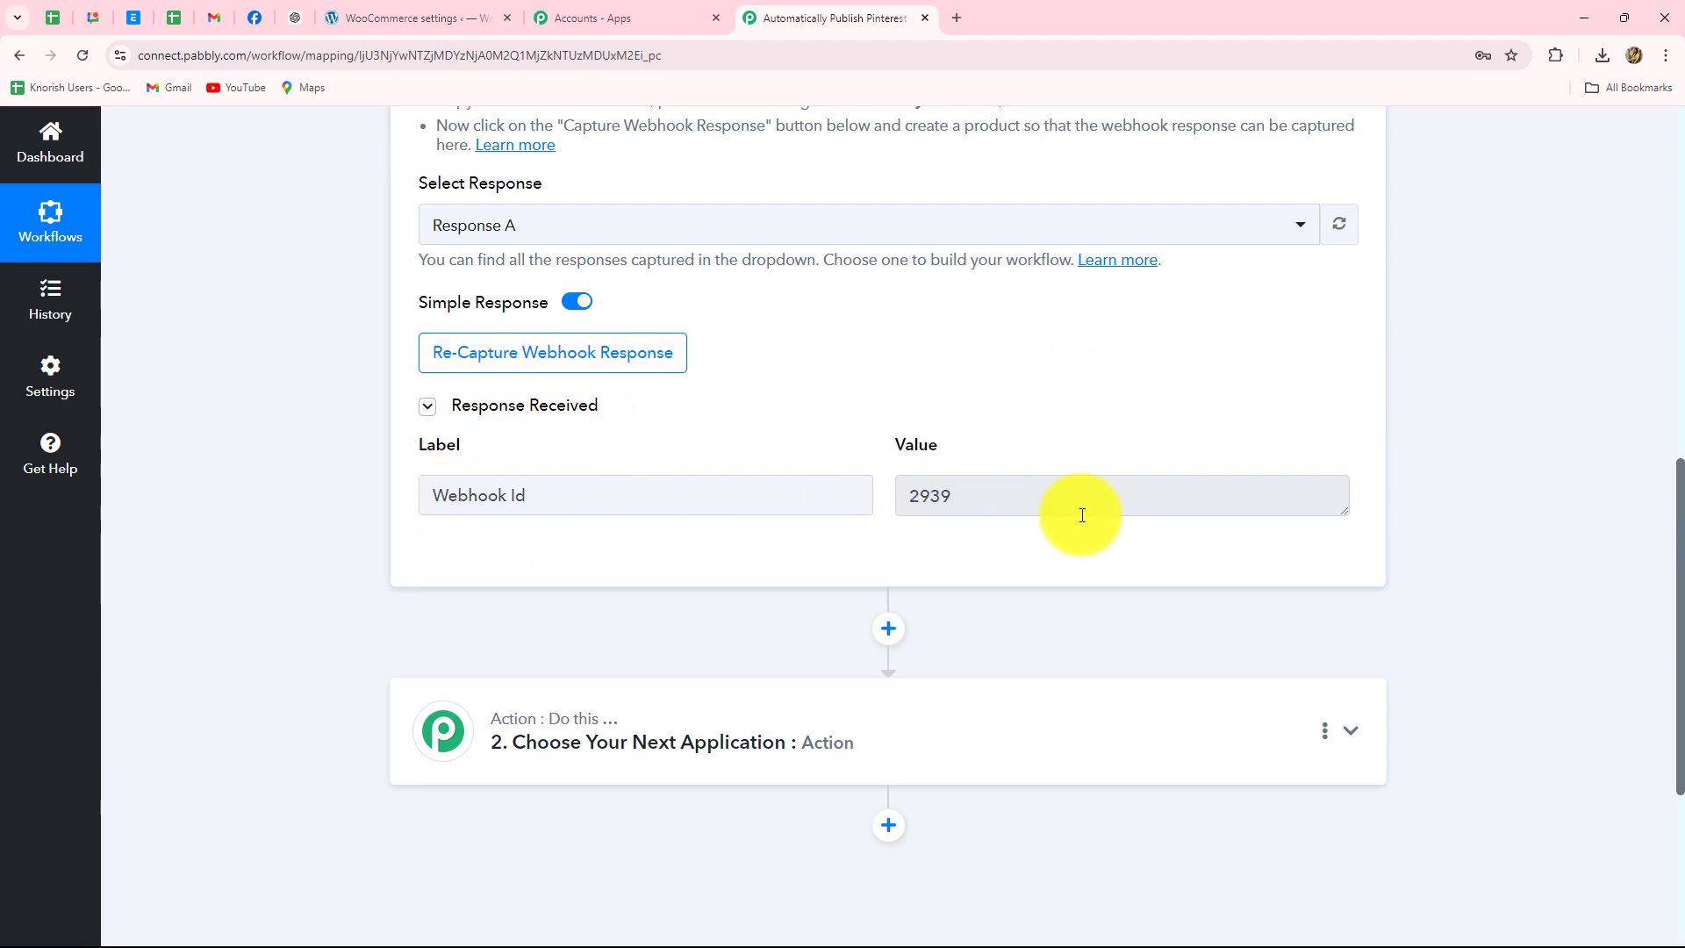
- Re-capture the webhook response, confirming with Yes, then return to the WooCommerce webhook settings tab
left_click_drag(986, 501, 858, 492)
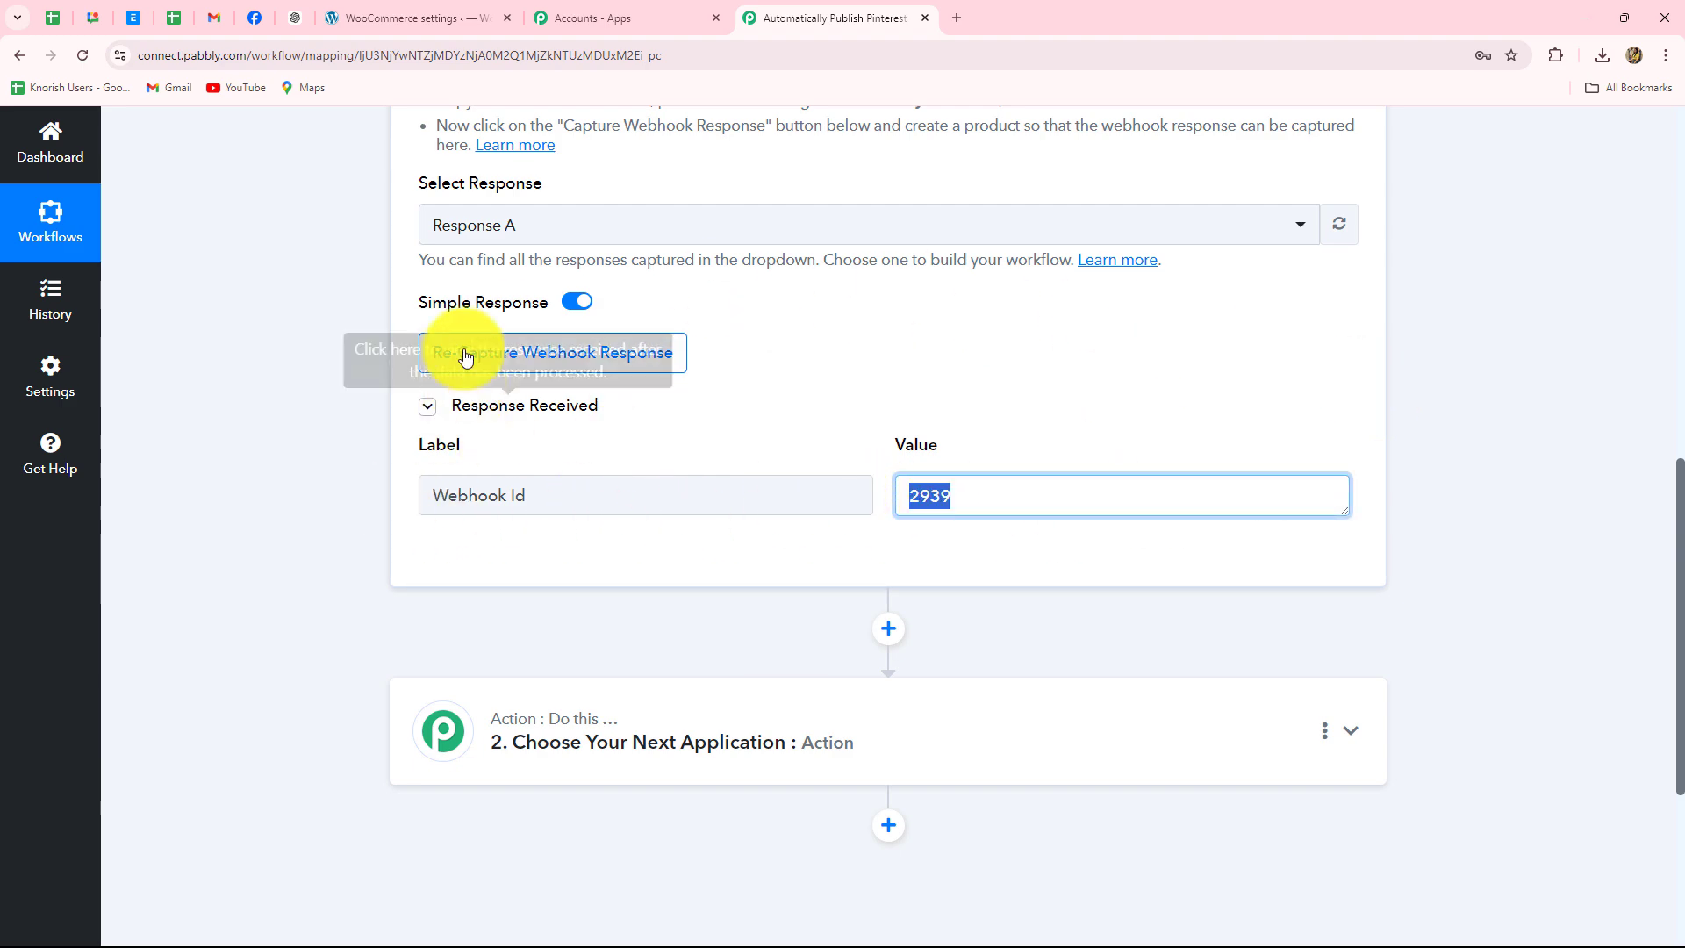
scroll(288, 447, "up", 10)
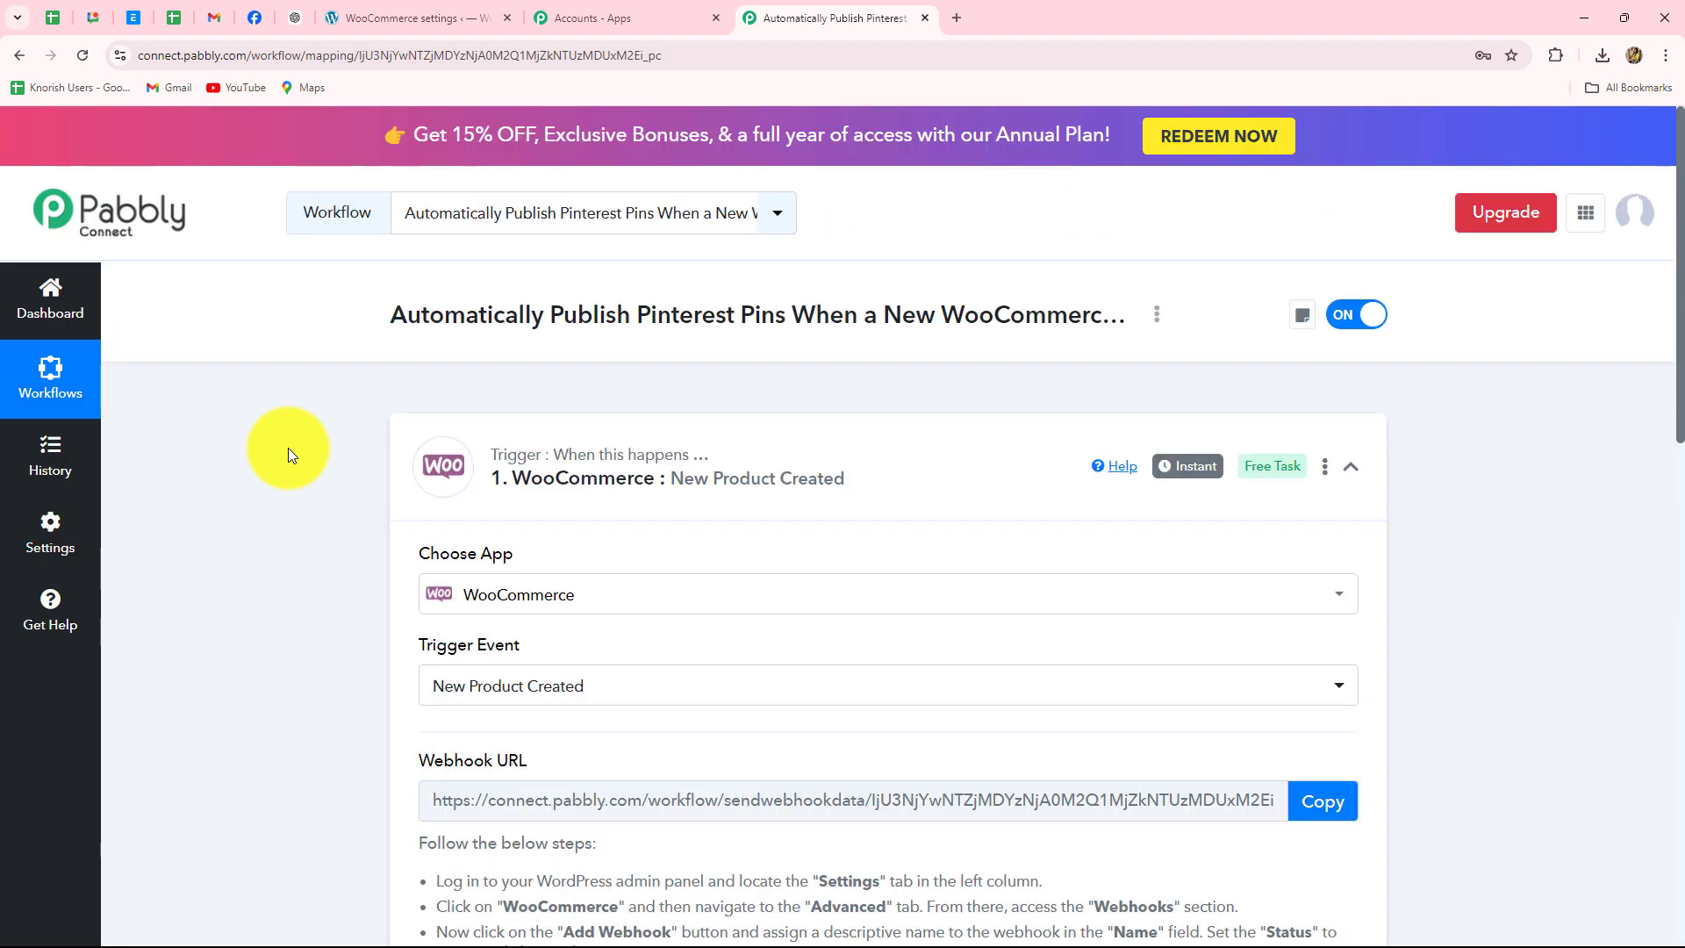
scroll(288, 448, "down", 8)
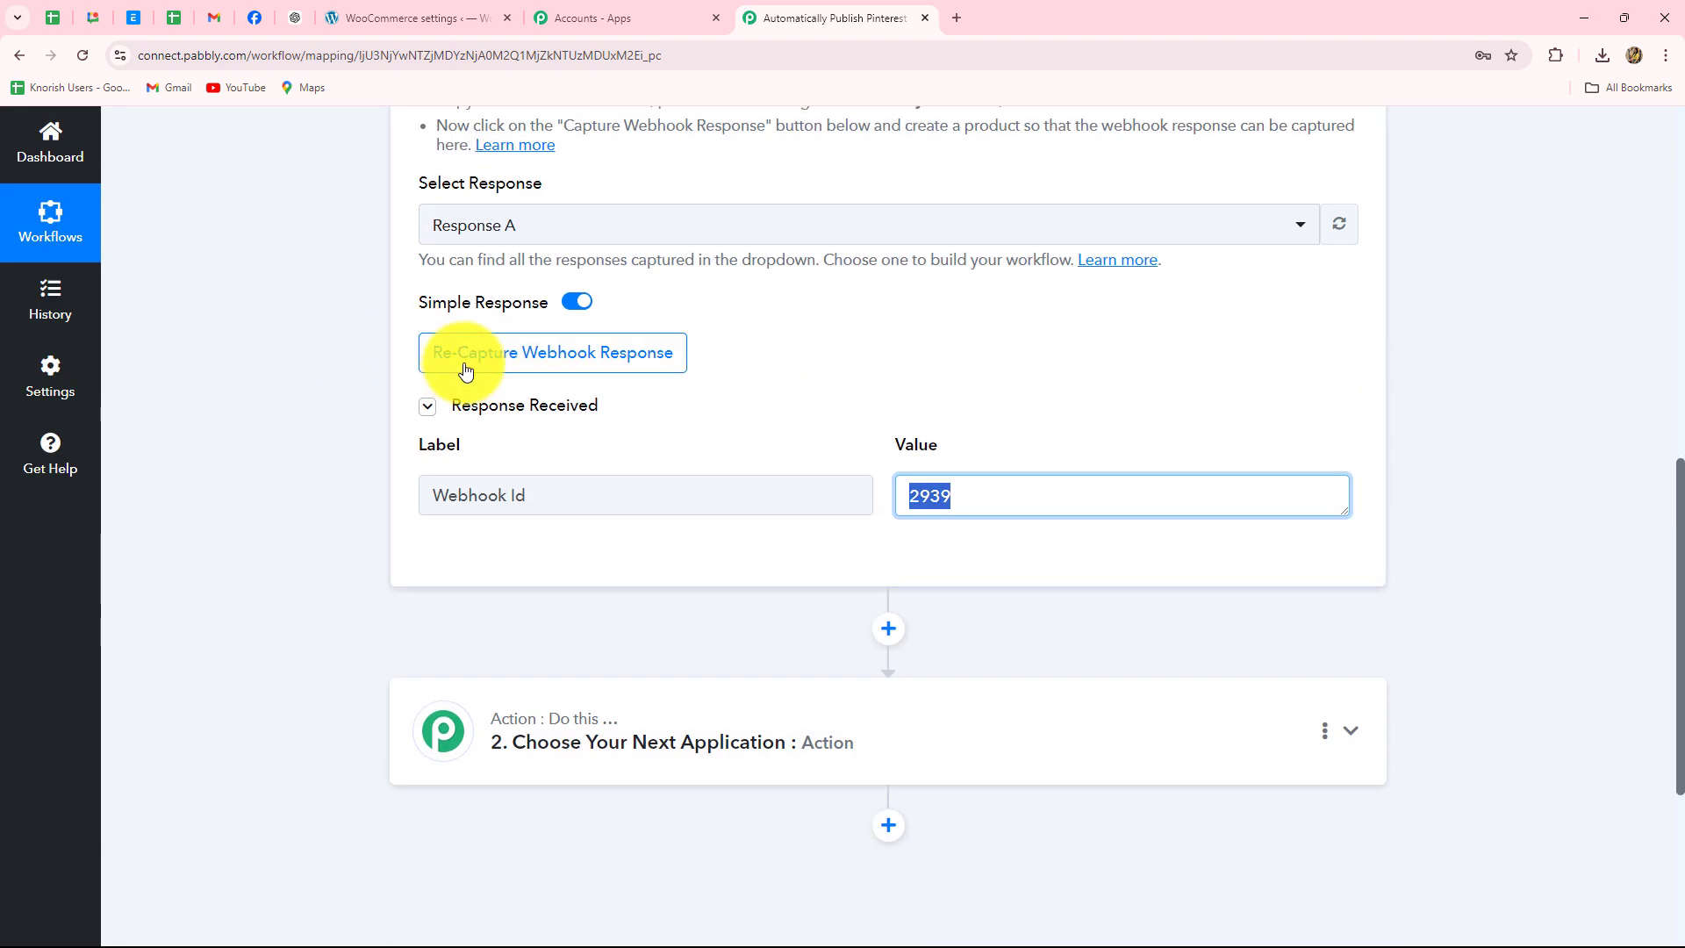
left_click(647, 357)
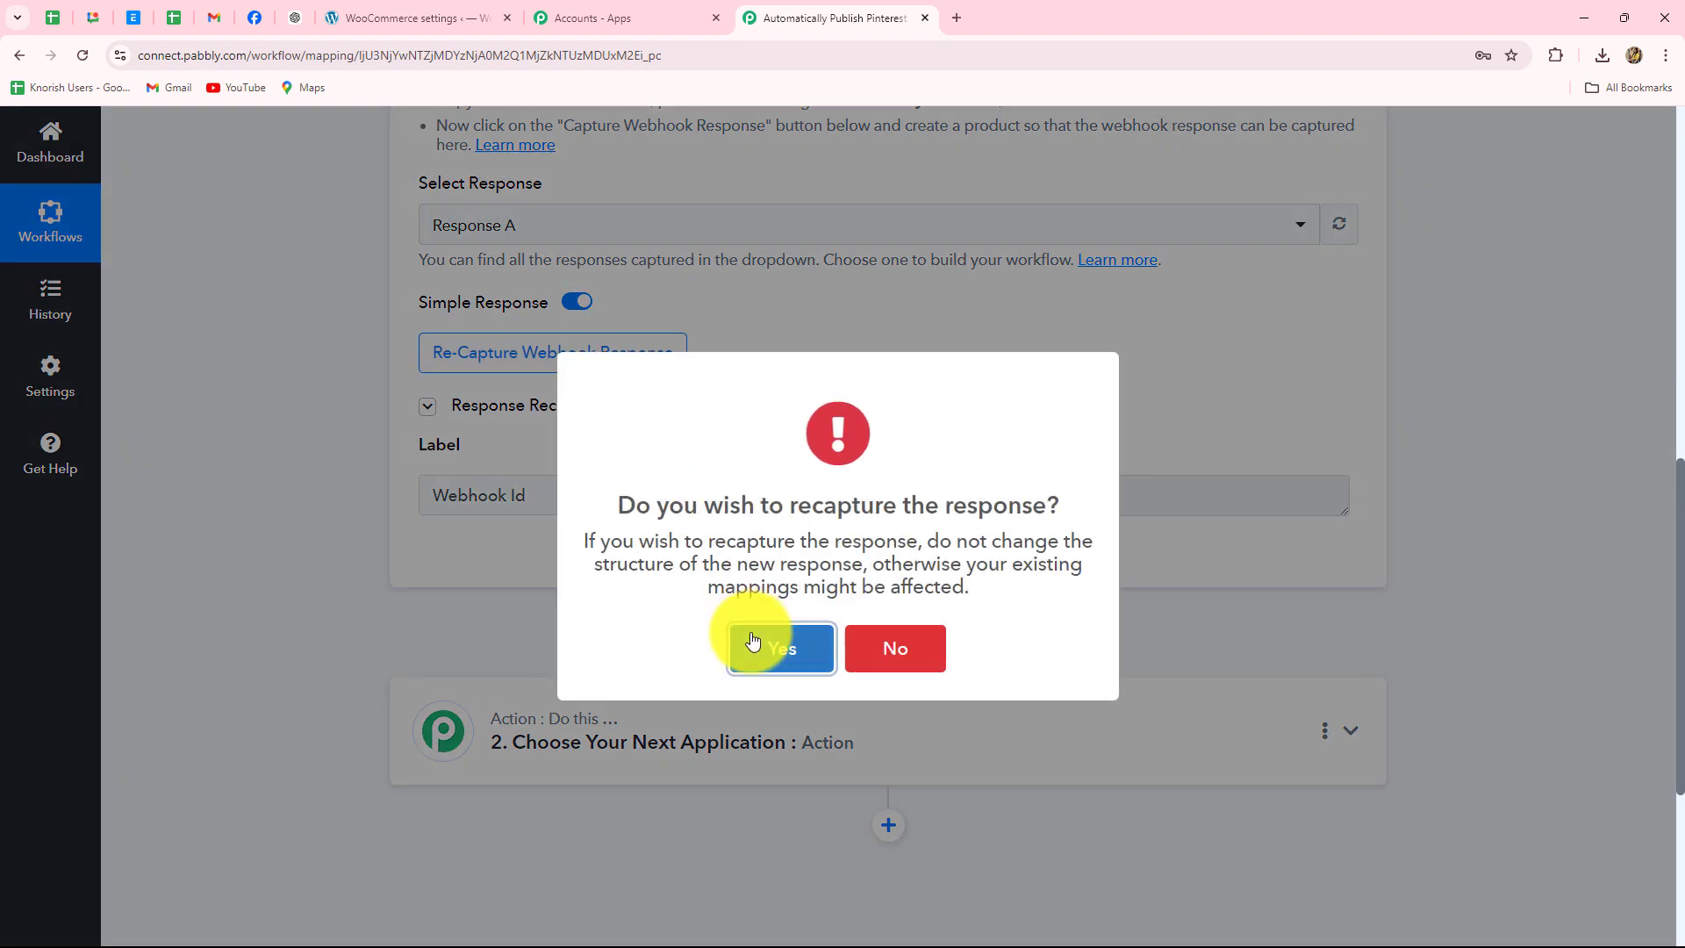
left_click(752, 641)
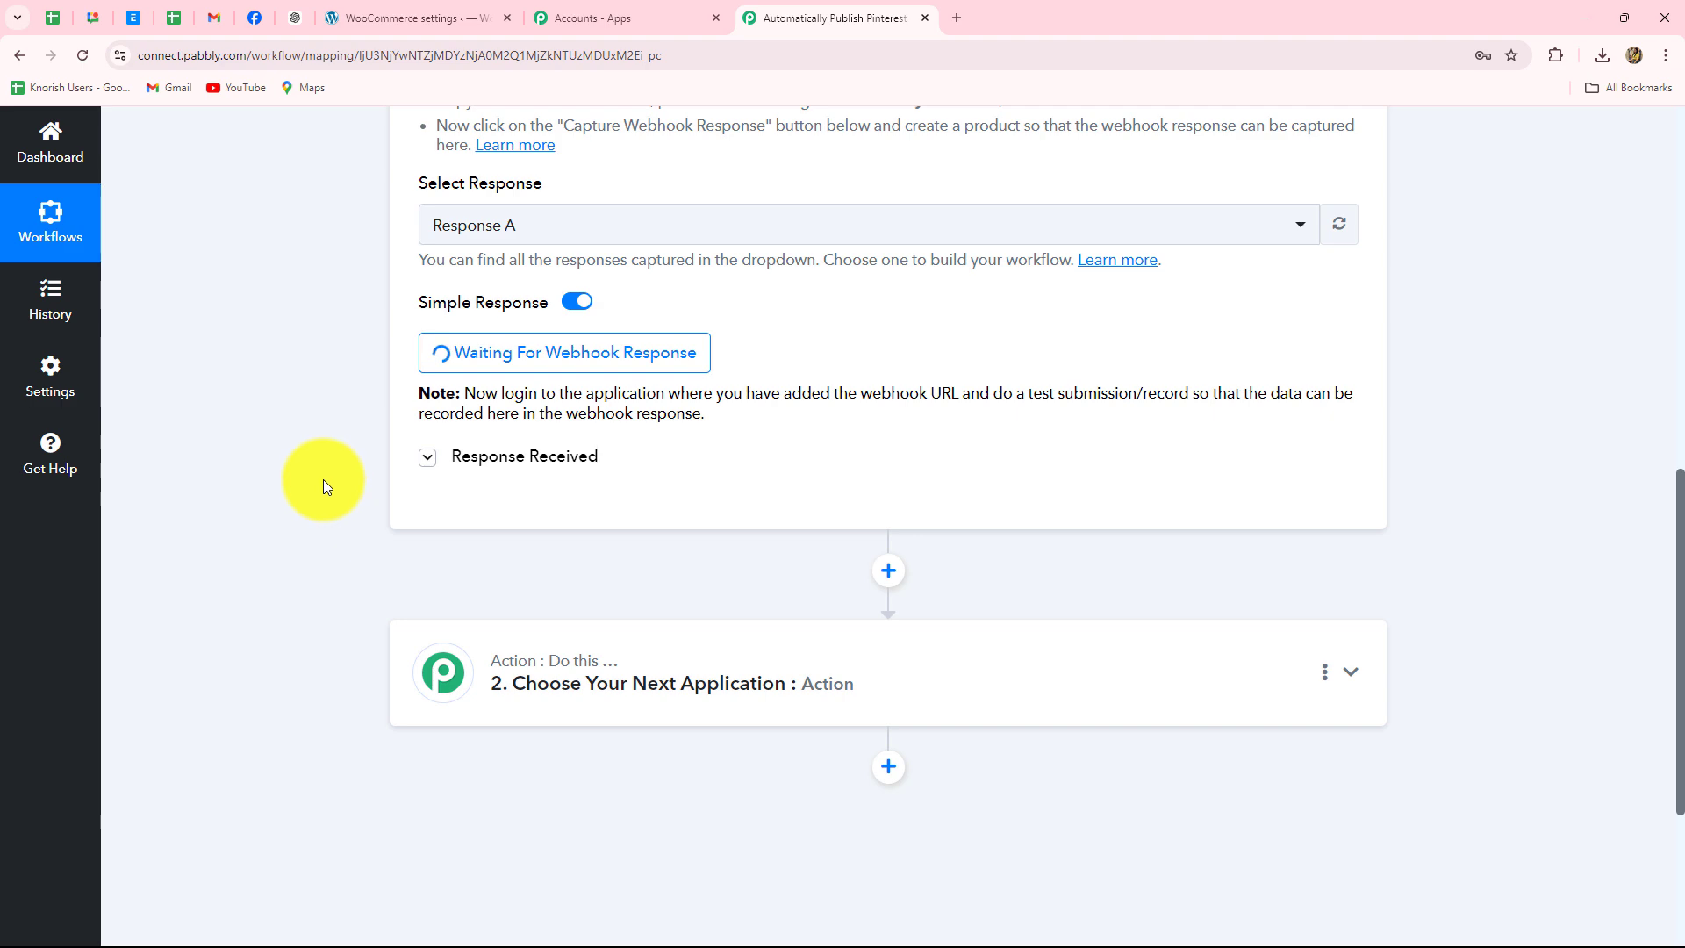
triple_click(785, 413)
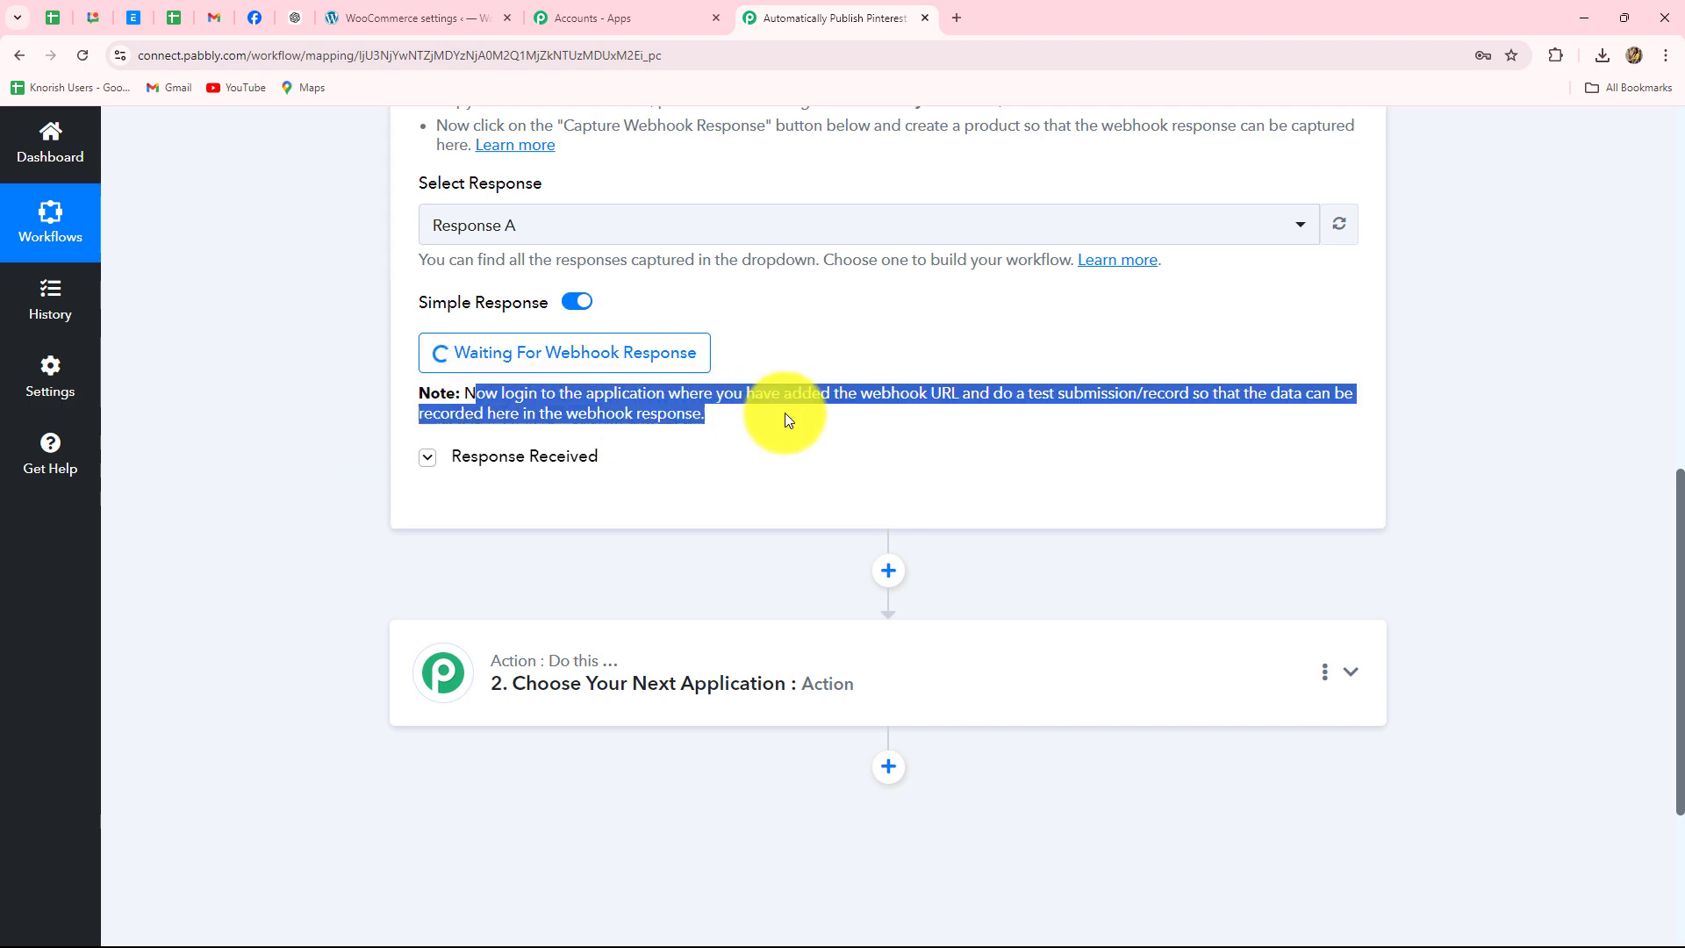
left_click(784, 413)
scroll(788, 434, "up", 4)
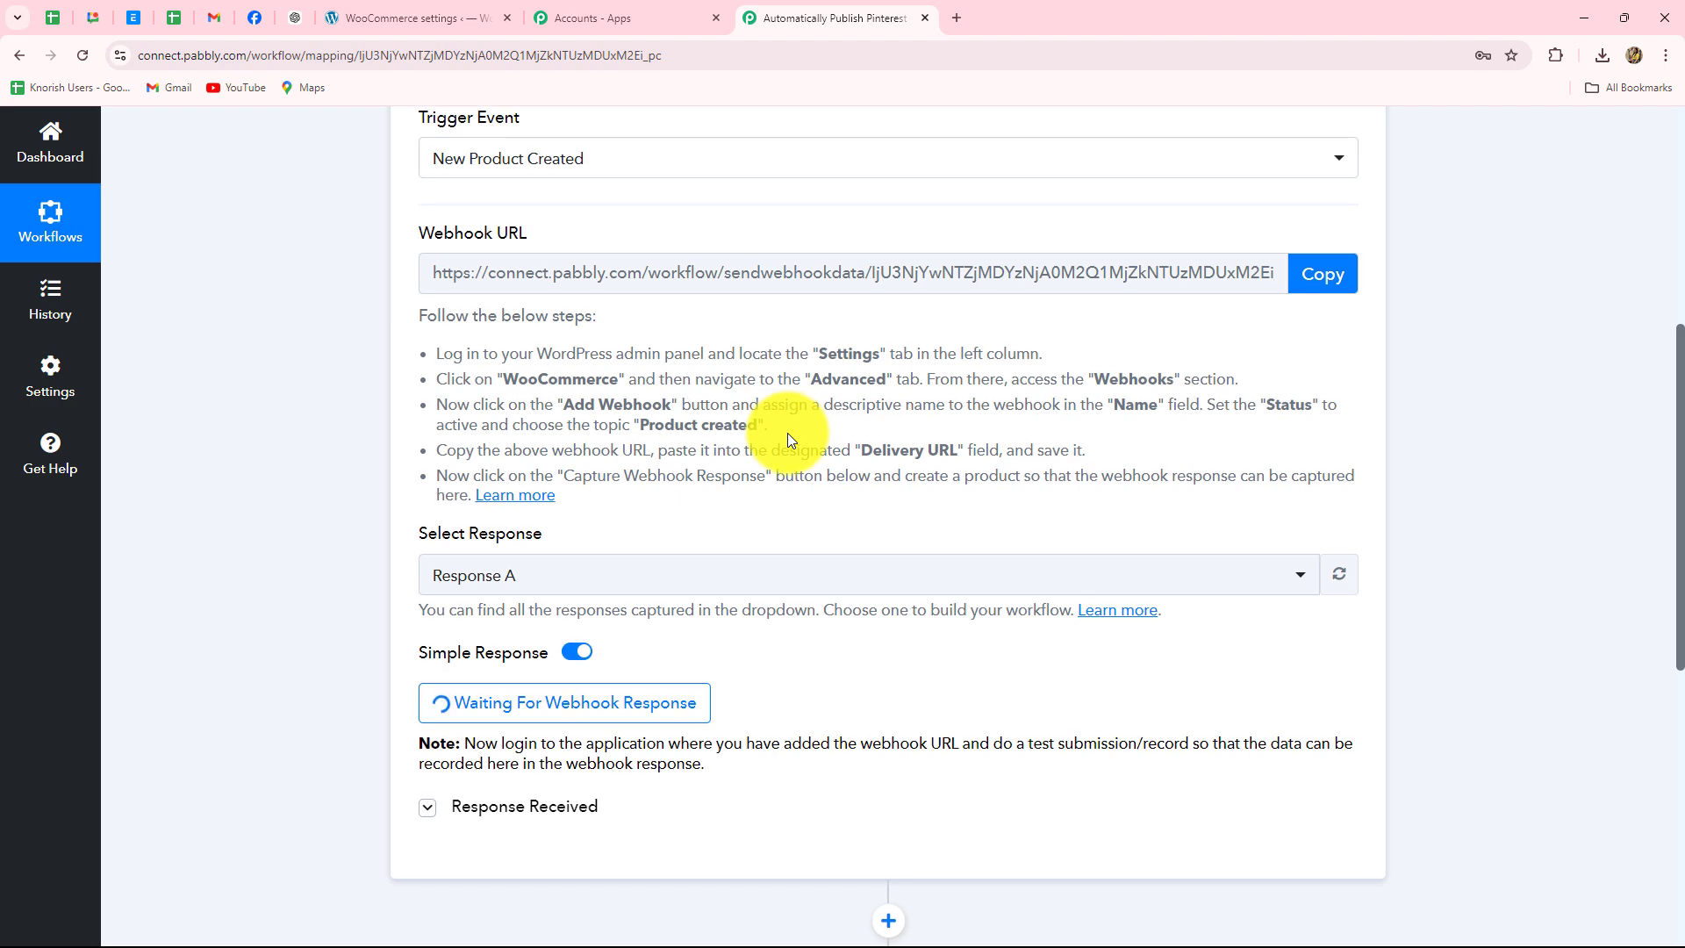
scroll(787, 433, "down", 5)
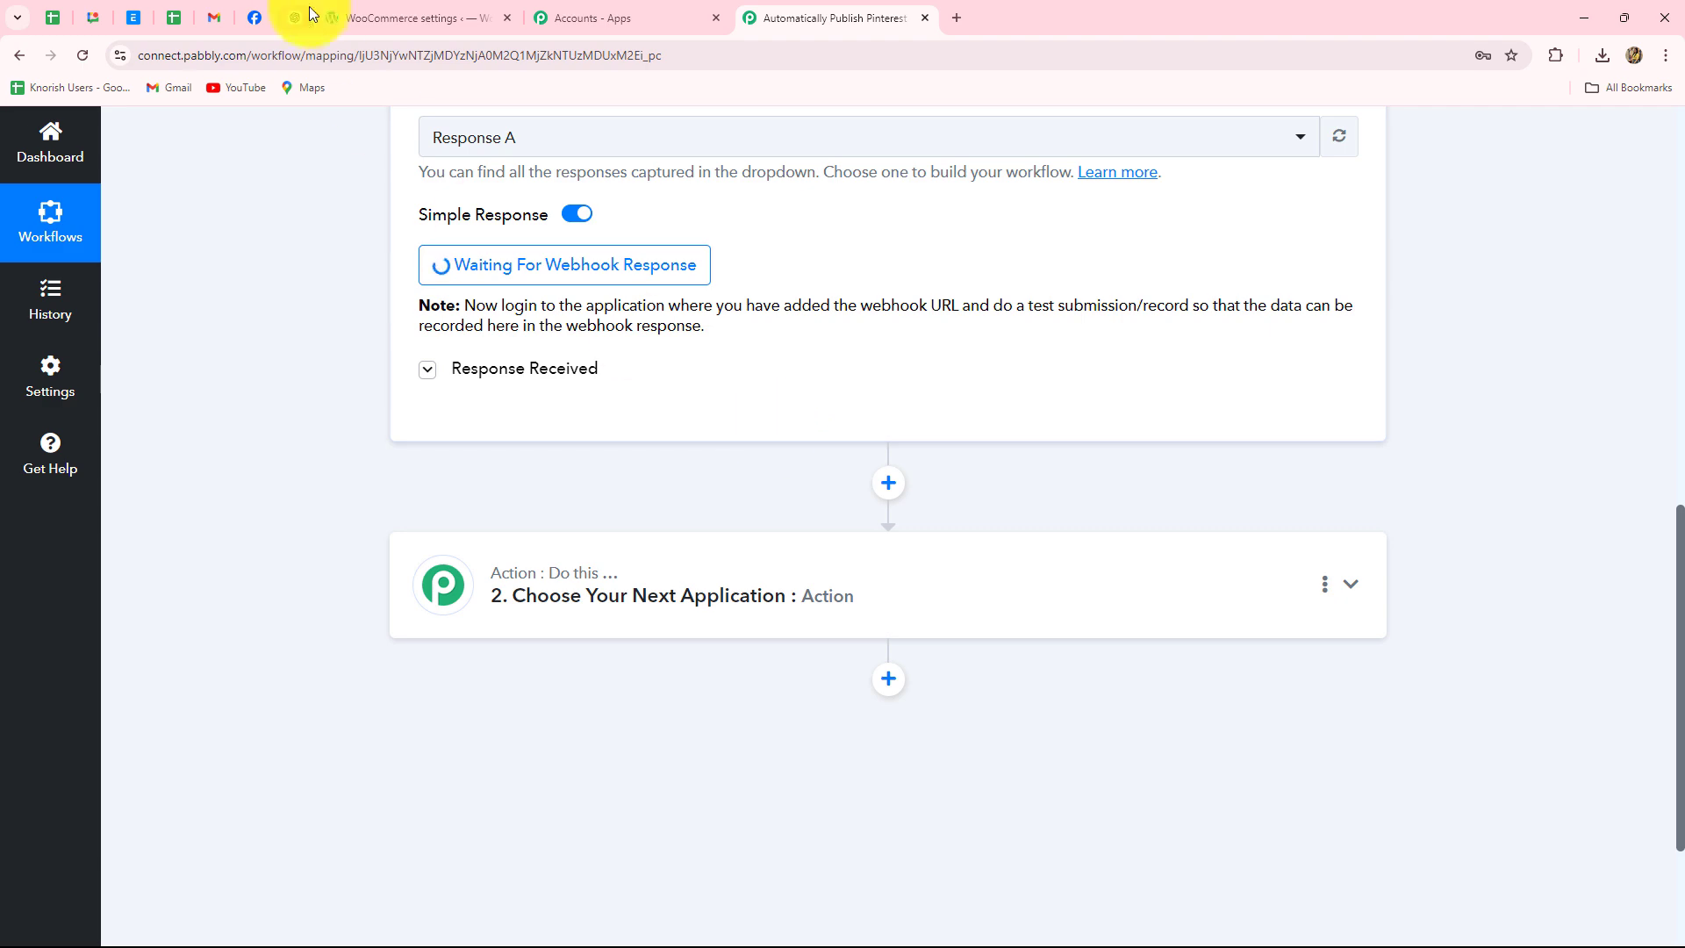
left_click(365, 15)
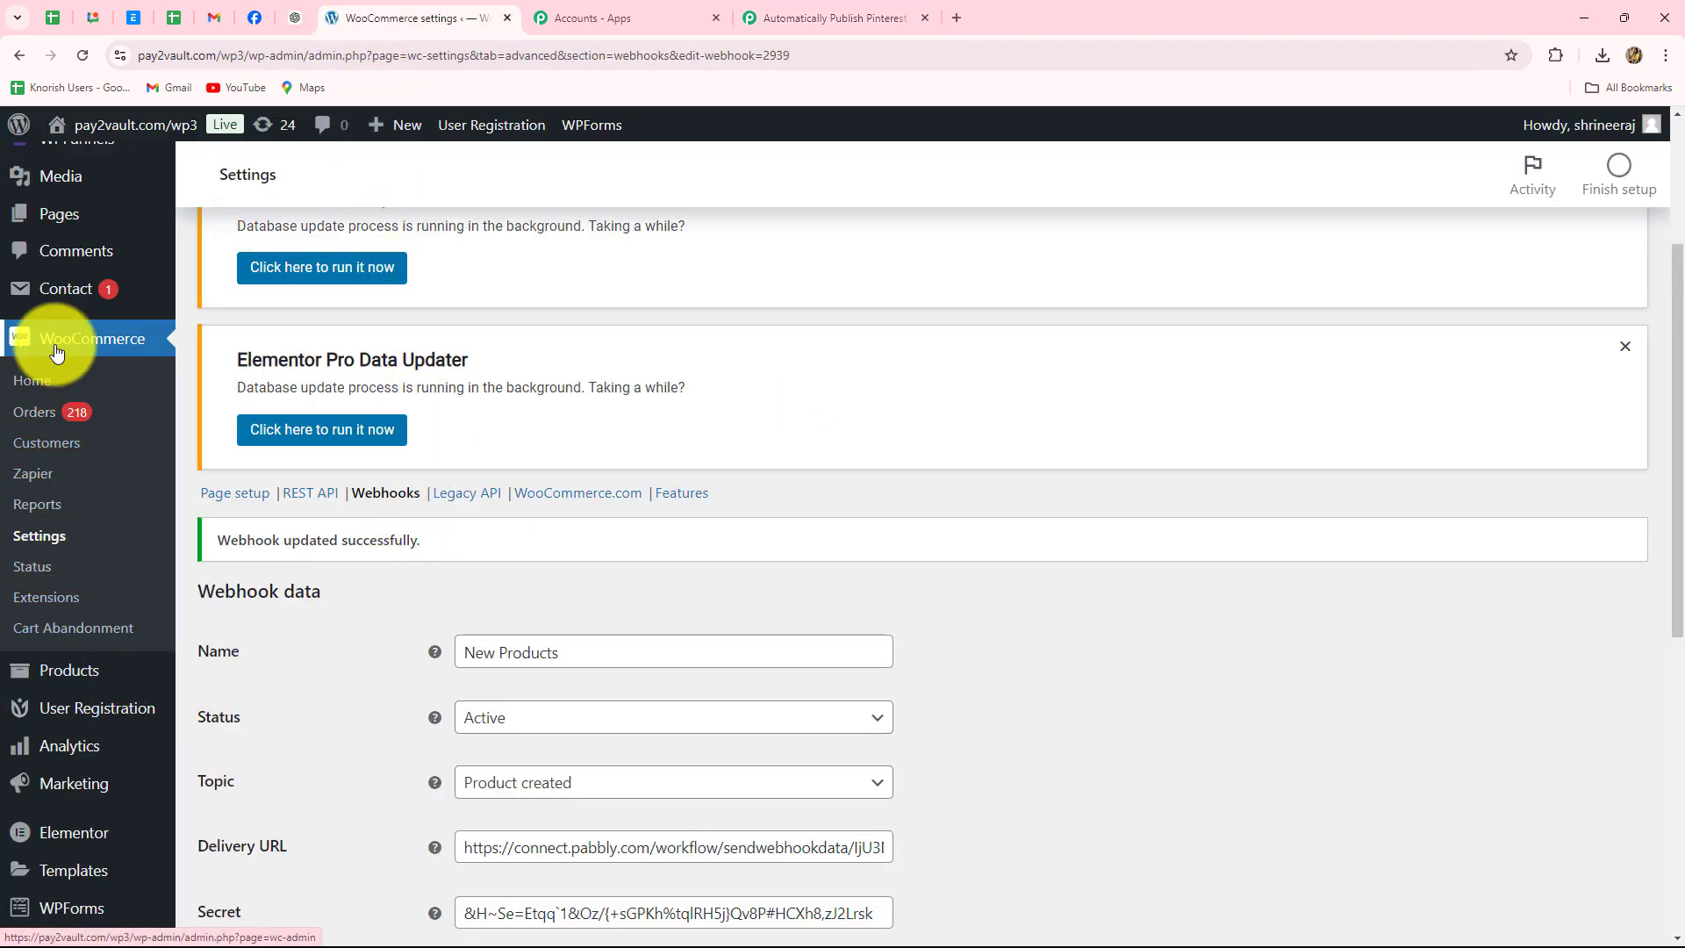
- Start a new product titled 'Stylish Designer Bag' with the prepared description pasted in
left_click(69, 670)
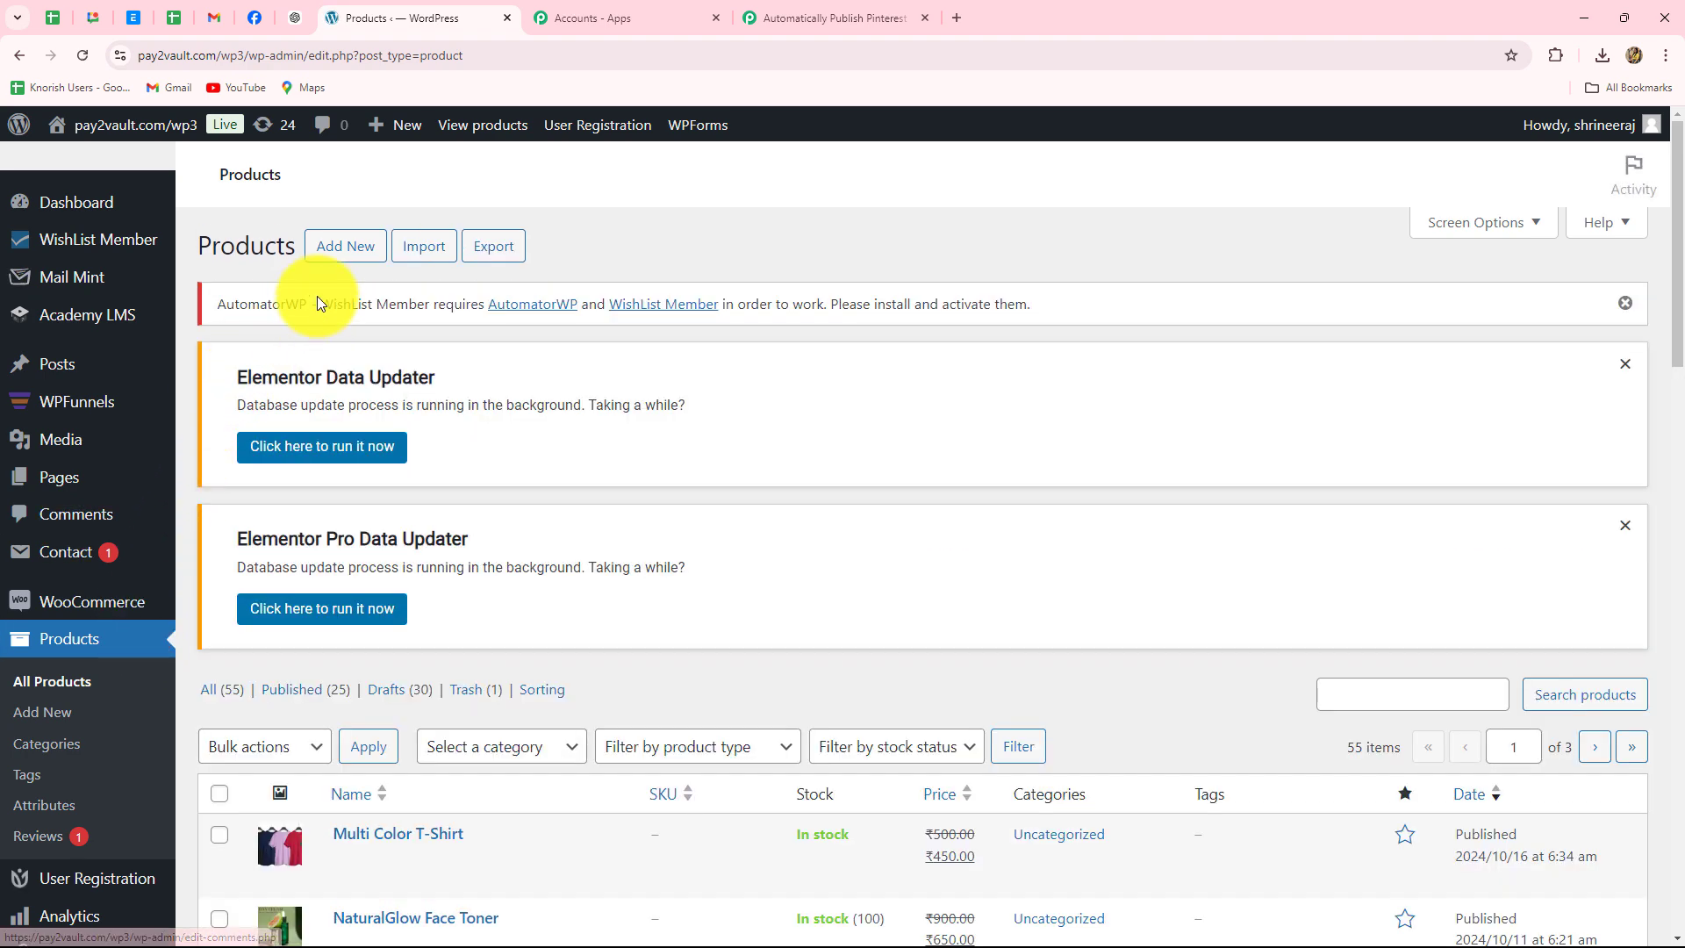
left_click(345, 245)
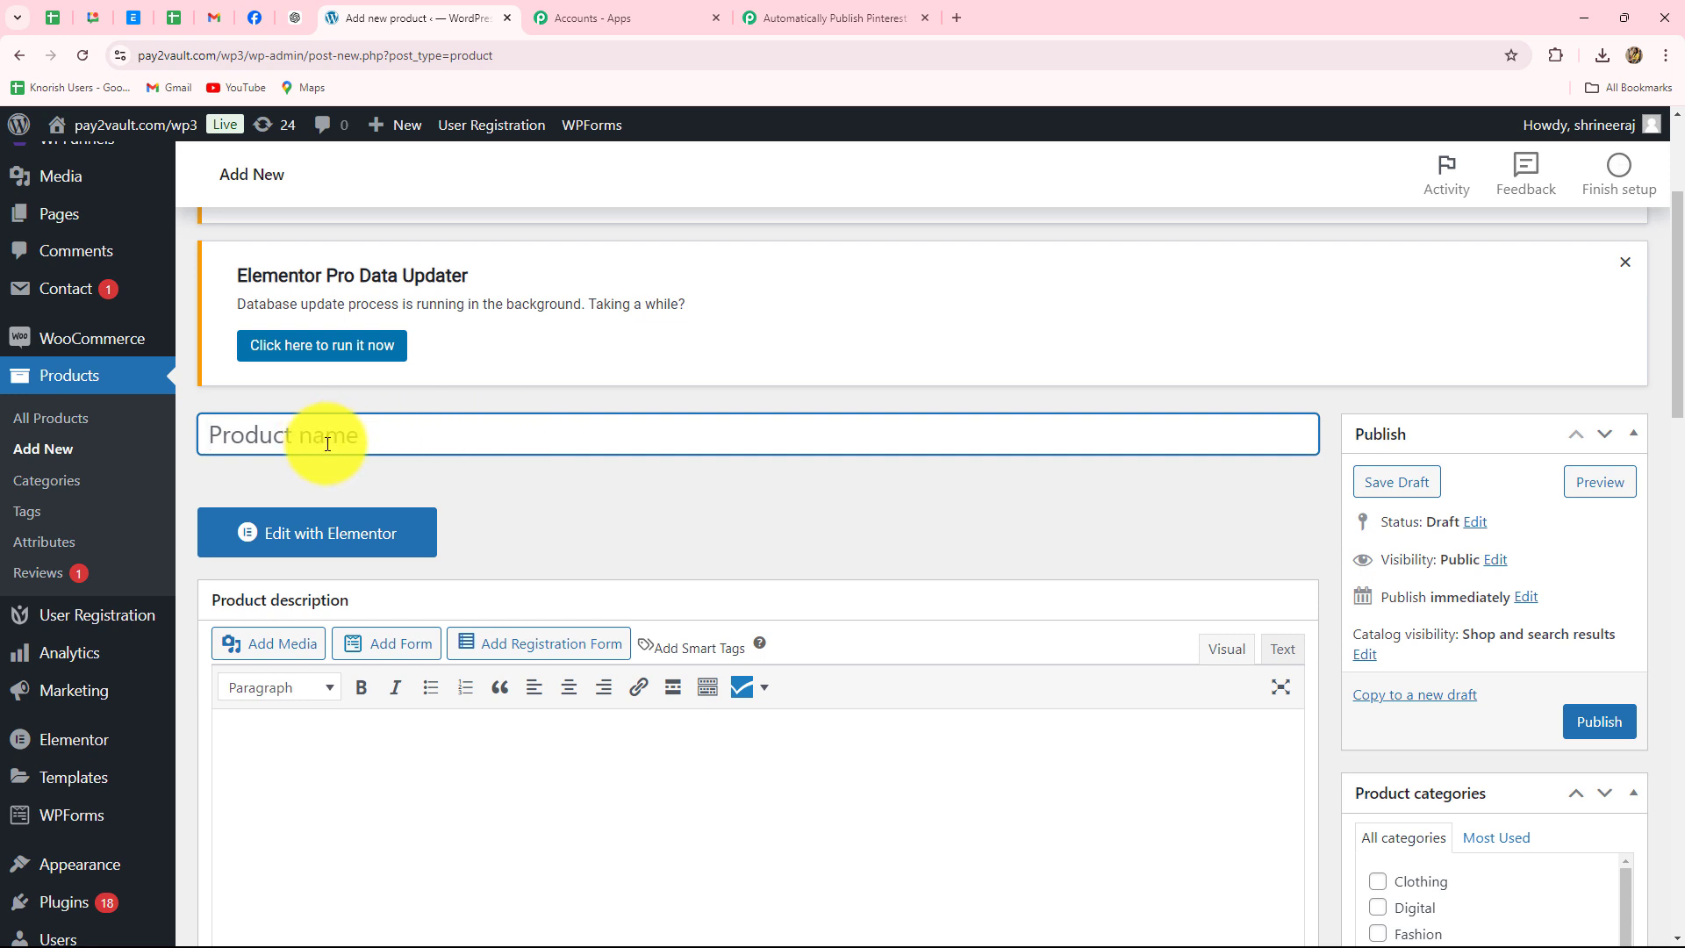
type("Stylish Designer Bag")
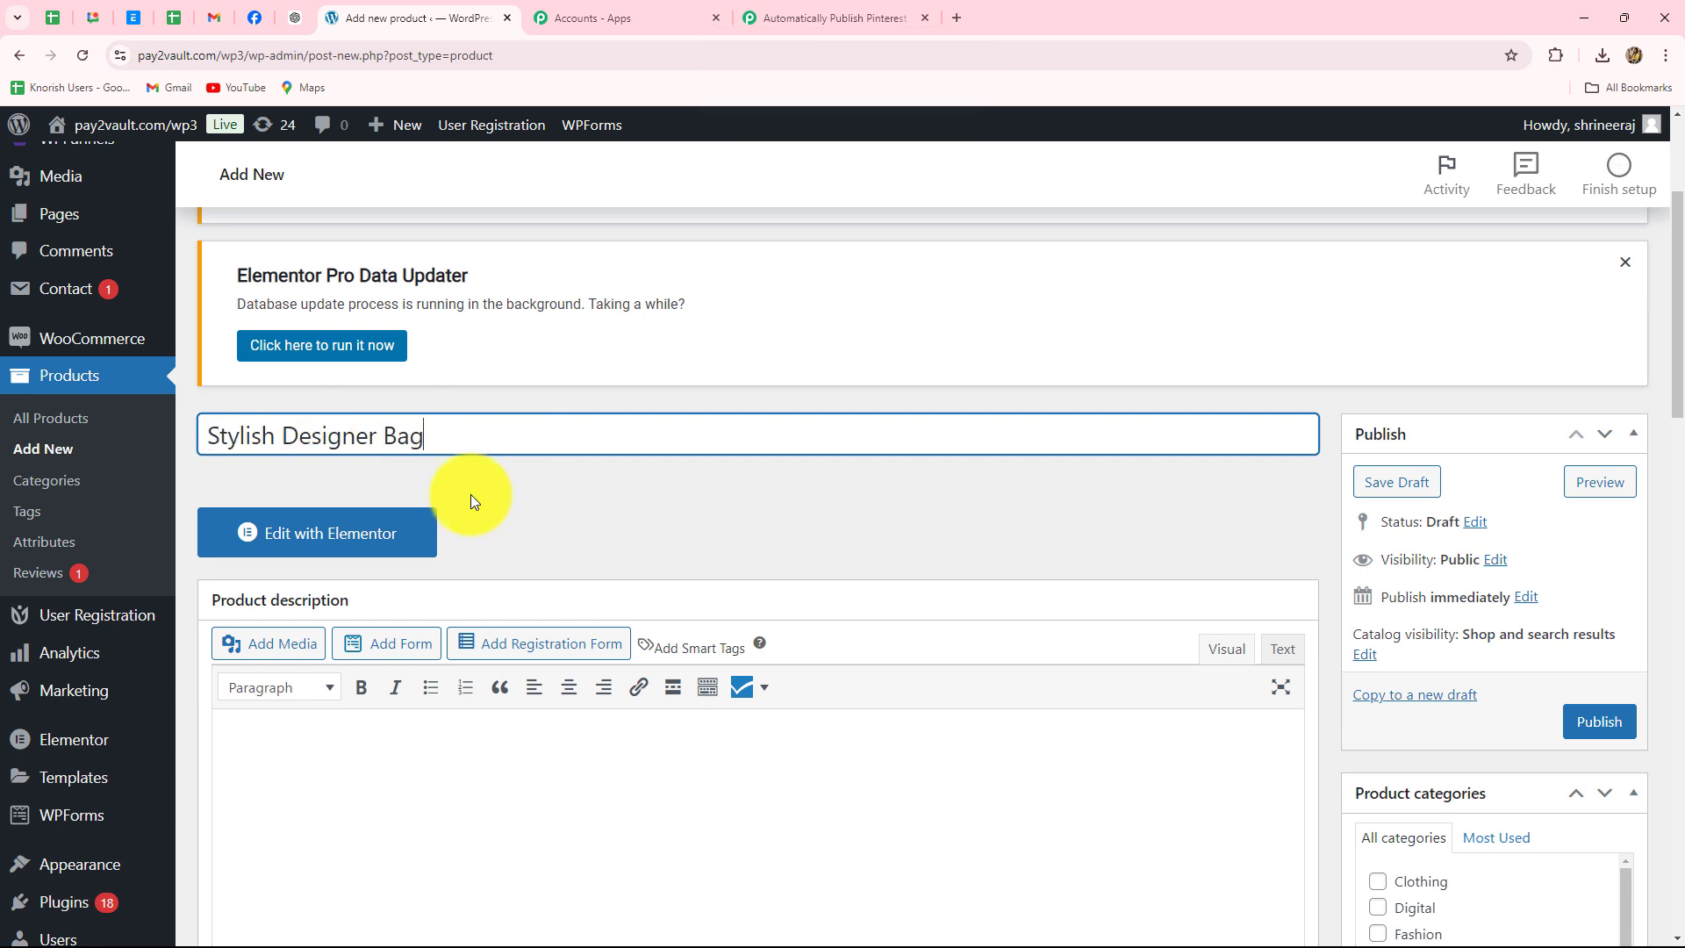
scroll(421, 518, "down", 3)
left_click(250, 541)
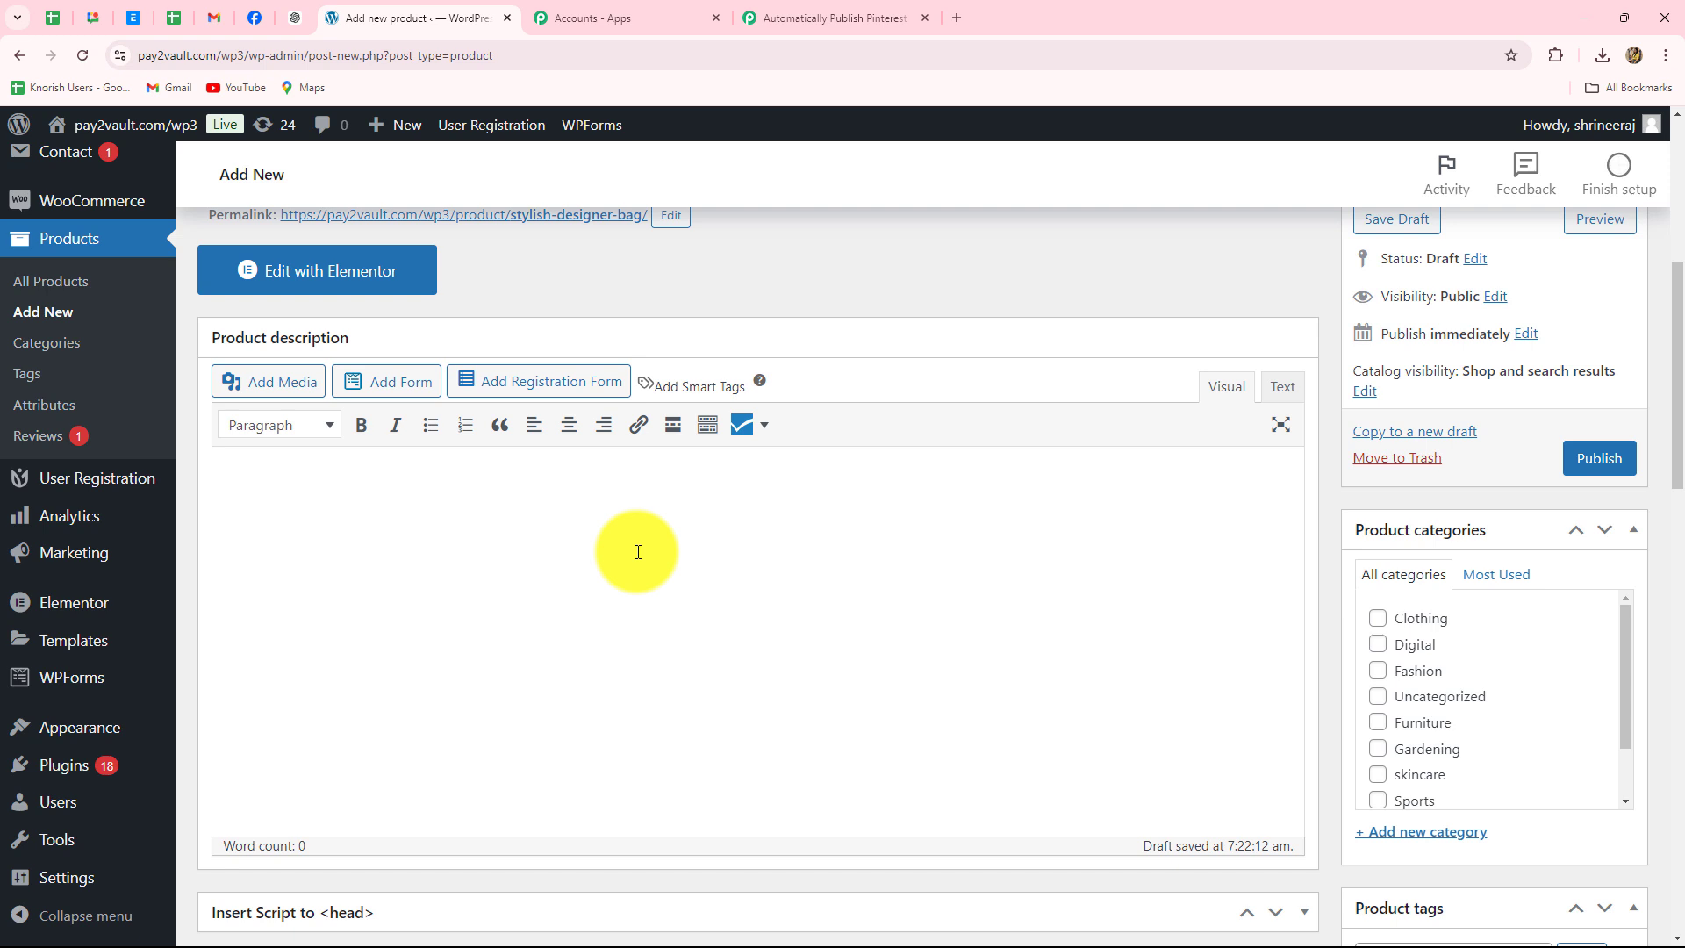
type("Elevate your style with our chic Designer Black Bag. This sleek, modern purse features a luxurious design with premium materials, making it the perfect accessory for any occasion. Whether you're heading to a party or a casual outing, this versatile black bag adds a touch of elegance to any outfit.")
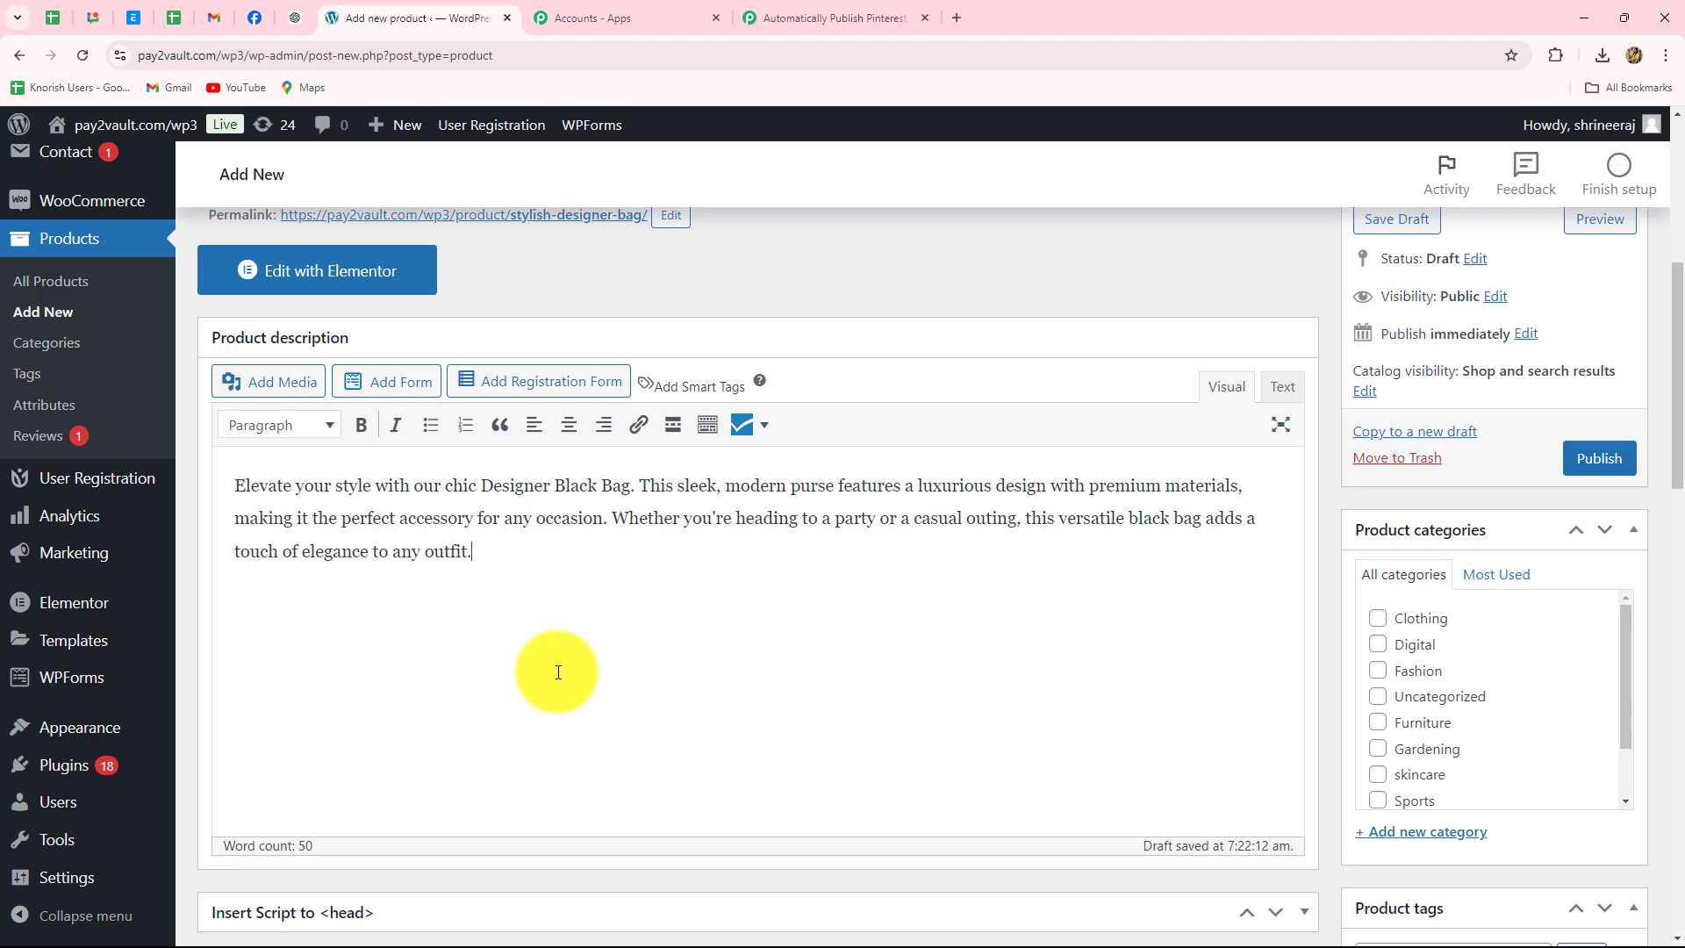
- Set the black bag picture from the media library as the product image
scroll(527, 651, "down", 4)
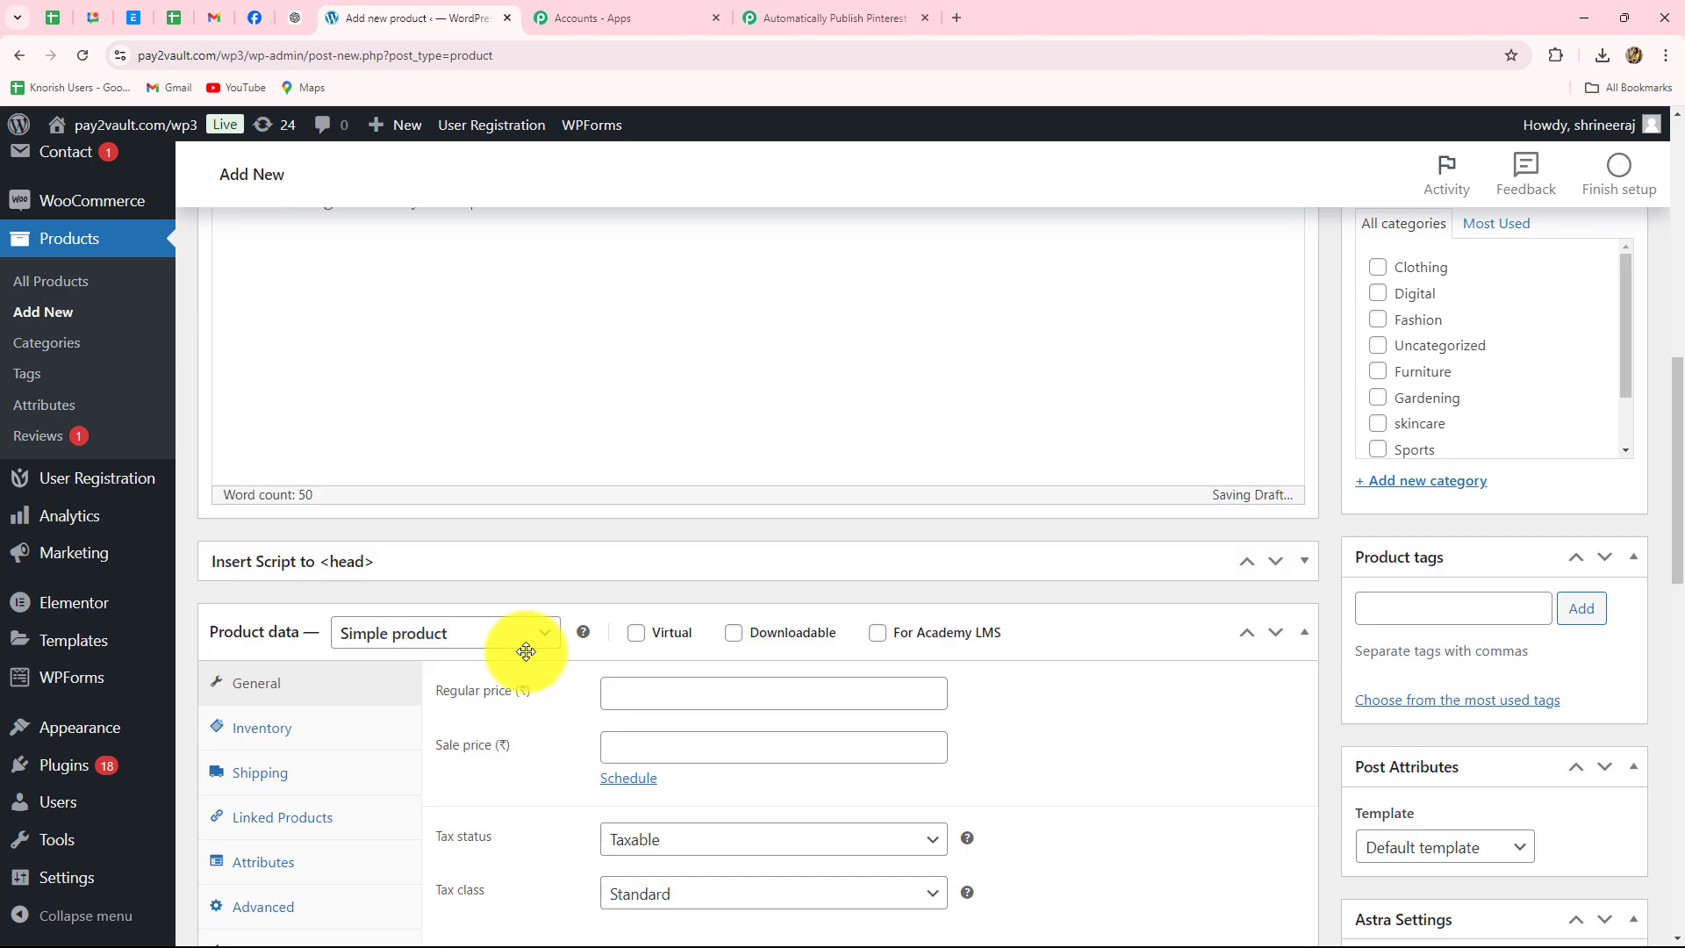
scroll(525, 651, "down", 15)
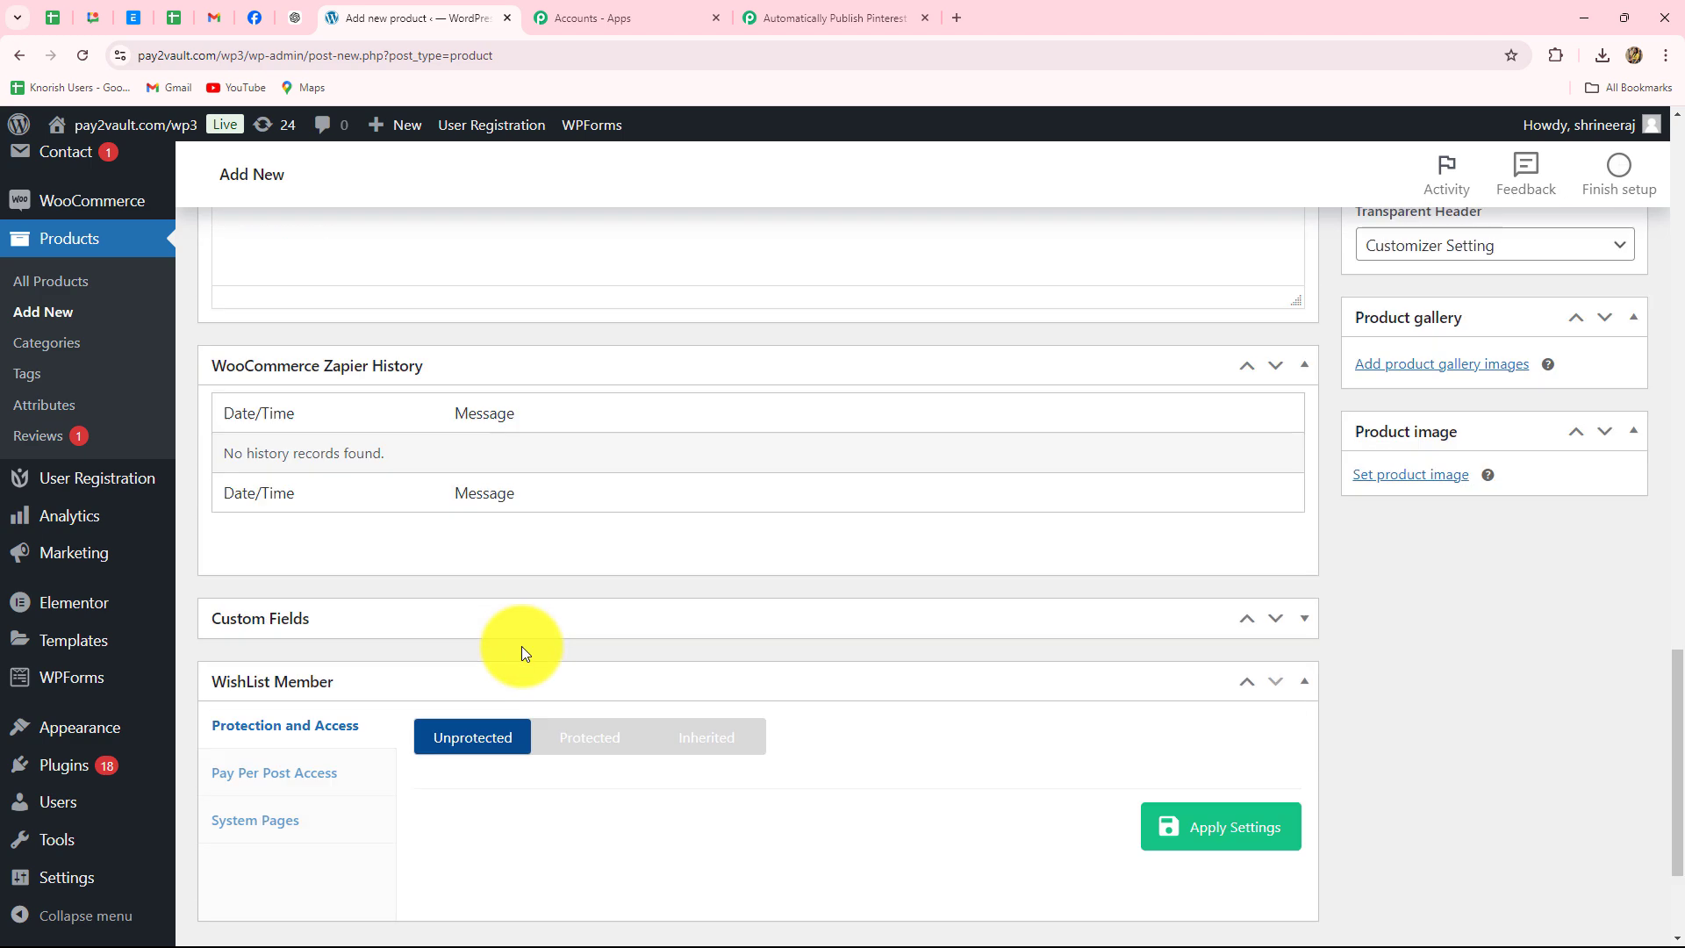
scroll(1214, 413, "up", 2)
left_click(1412, 517)
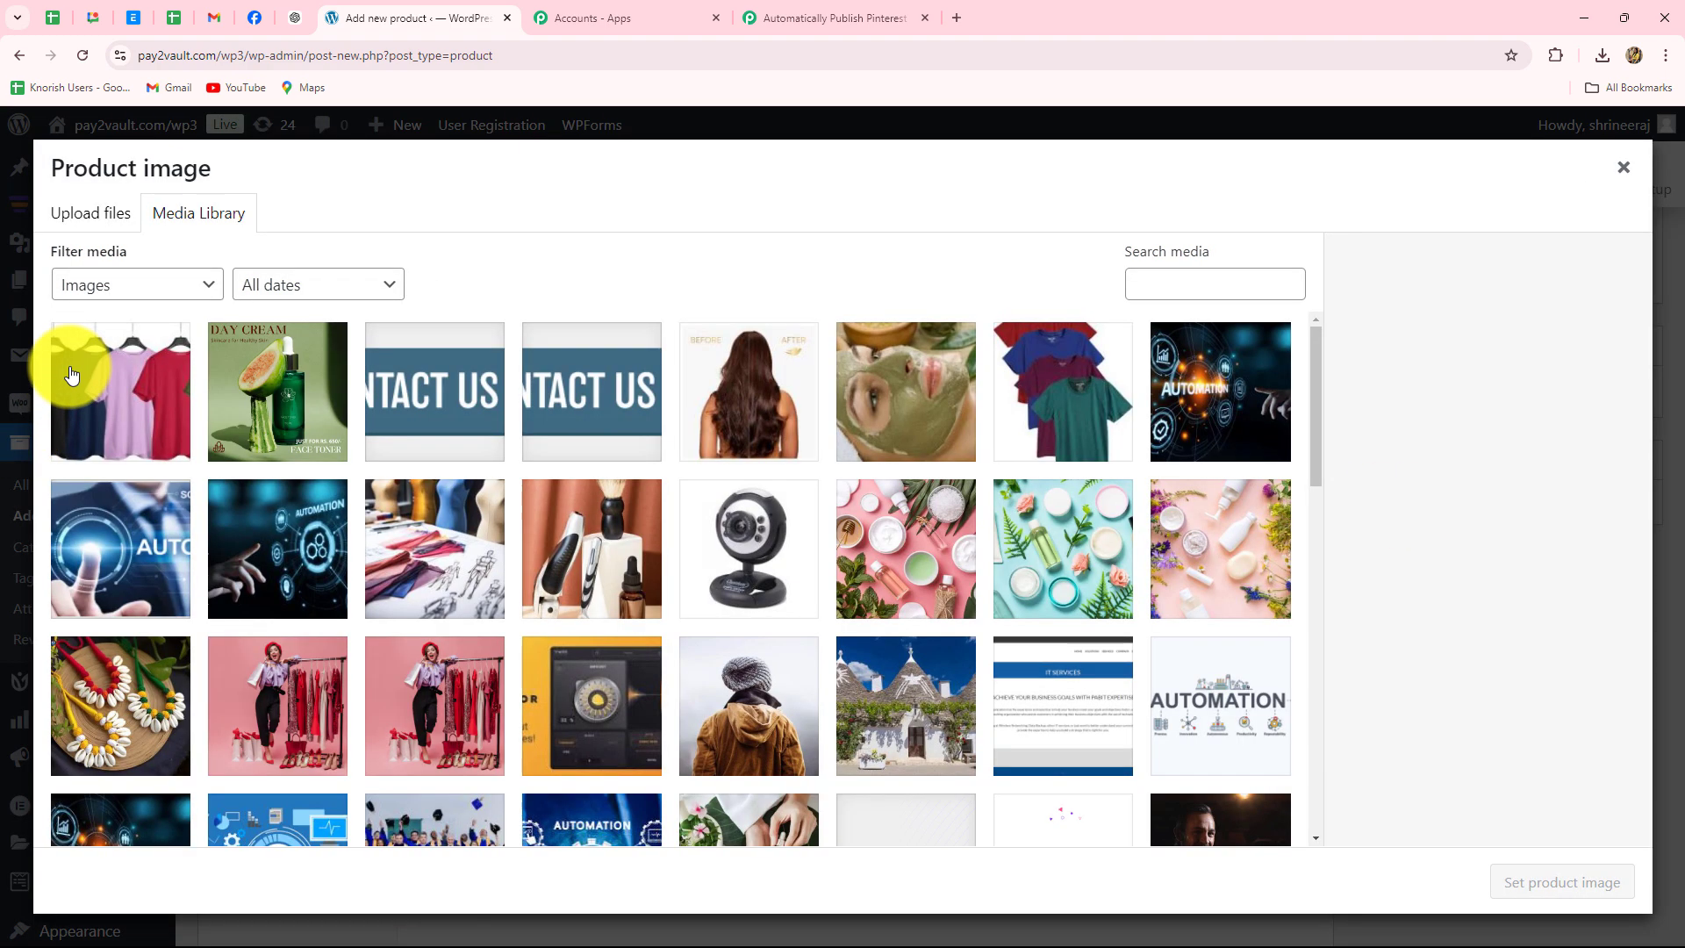
left_click(71, 369)
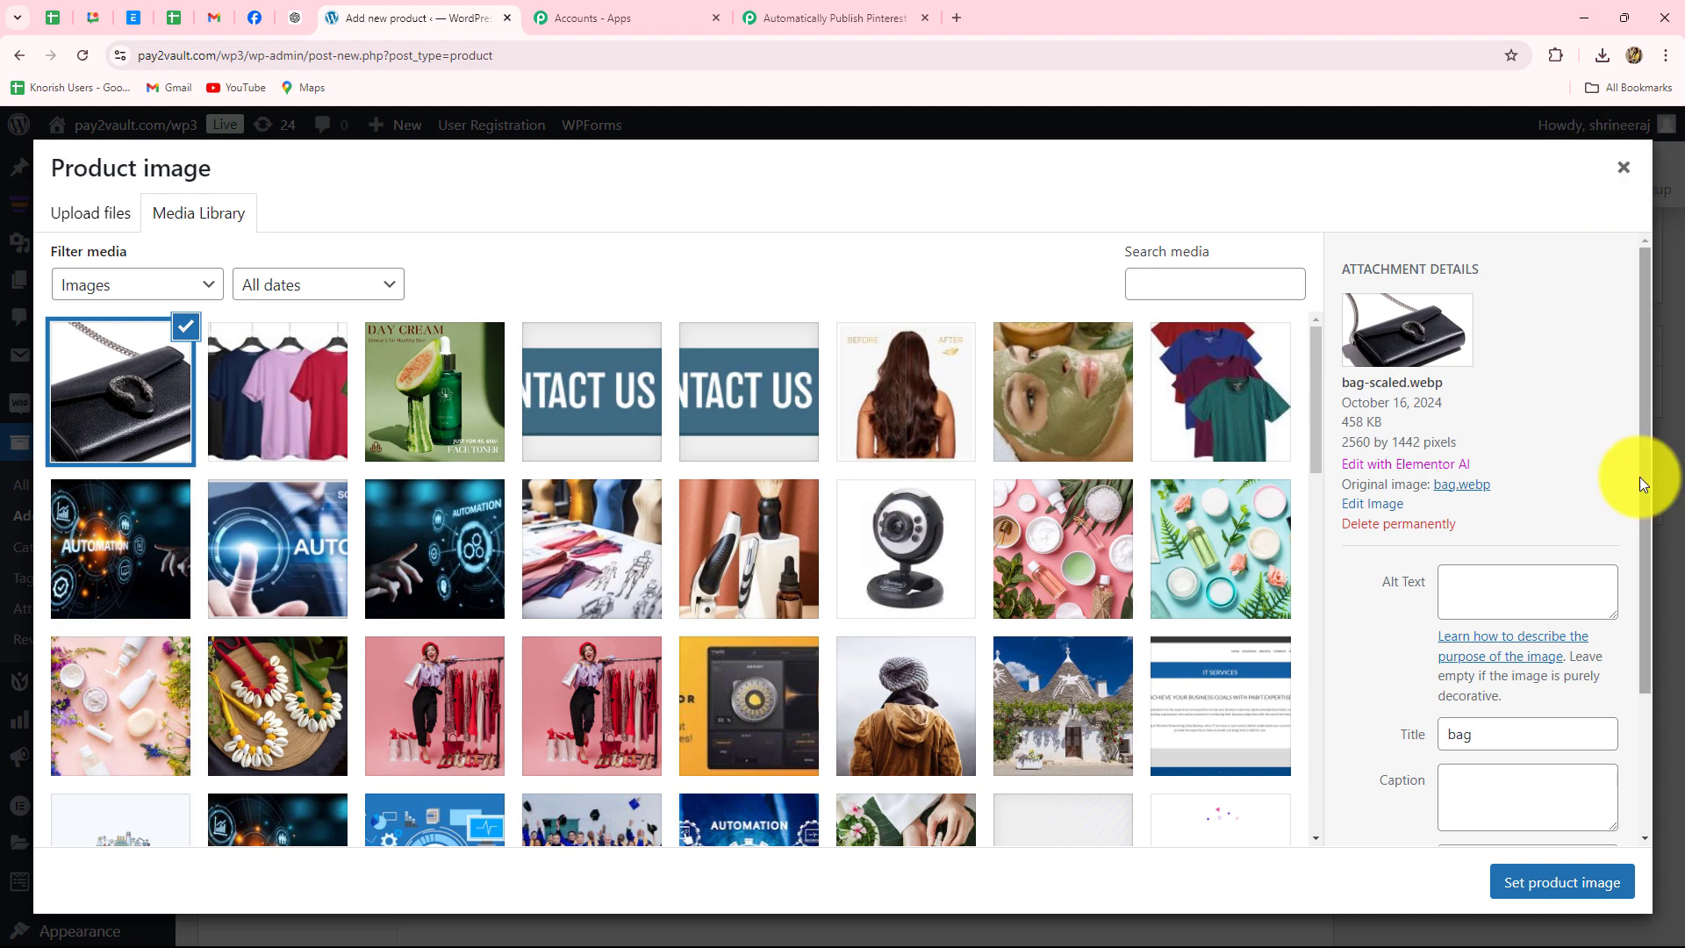
left_click(1509, 873)
- Give the product a regular price of 3000 and a sale price of 290
scroll(512, 573, "up", 1)
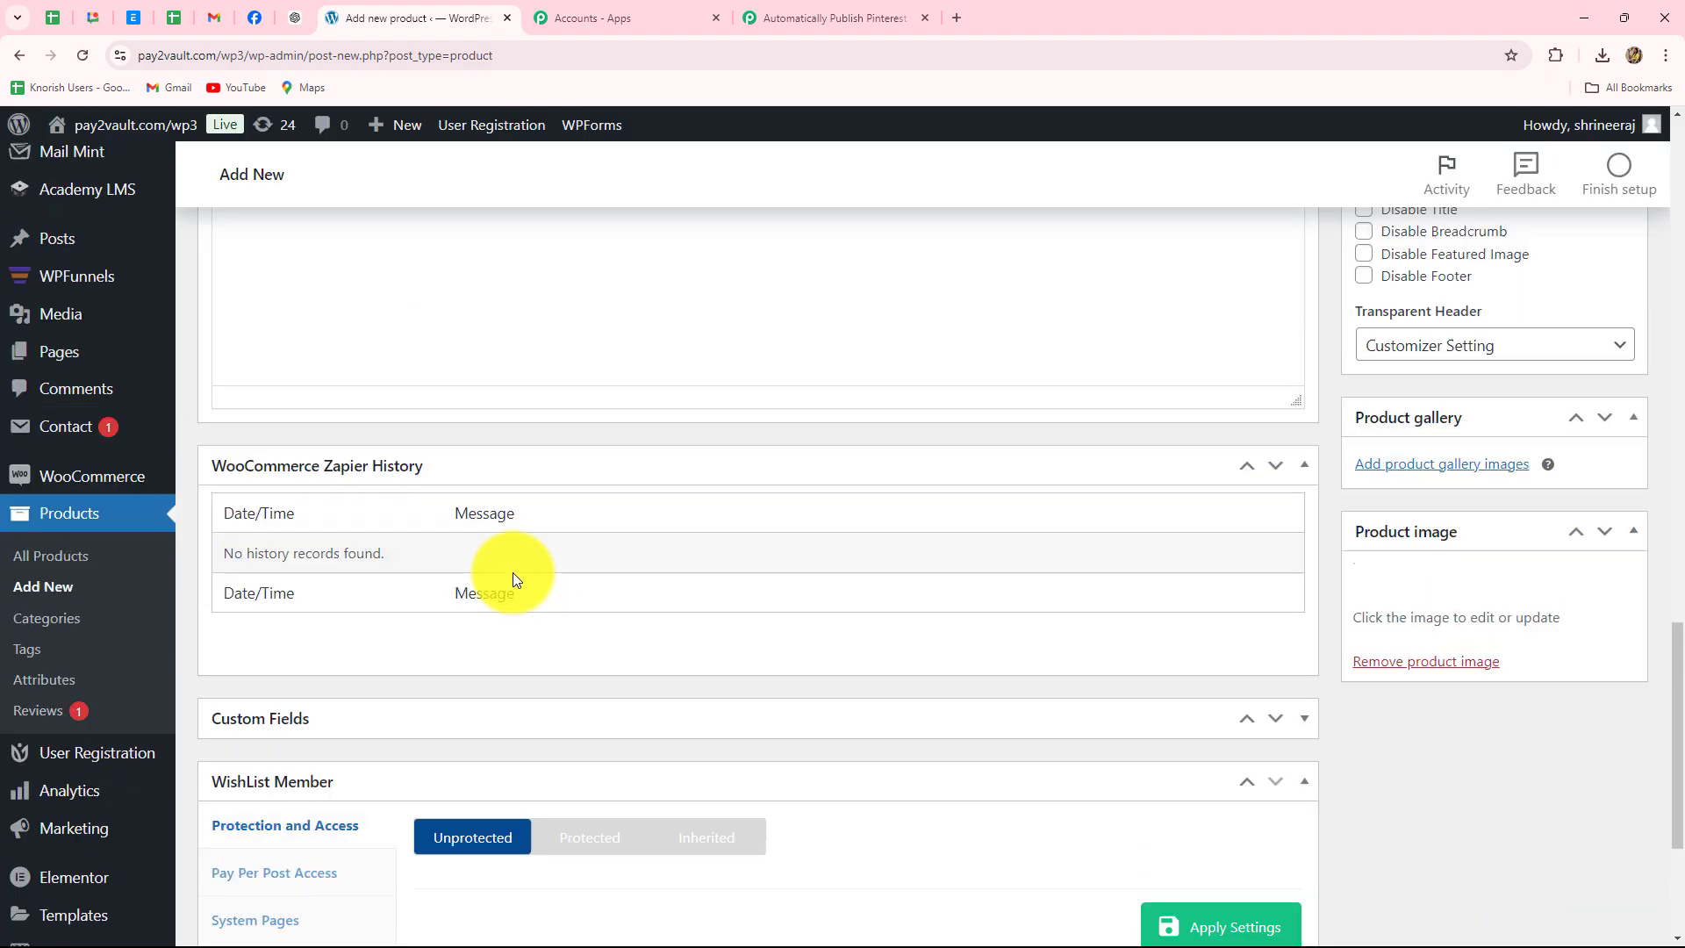
scroll(513, 572, "up", 10)
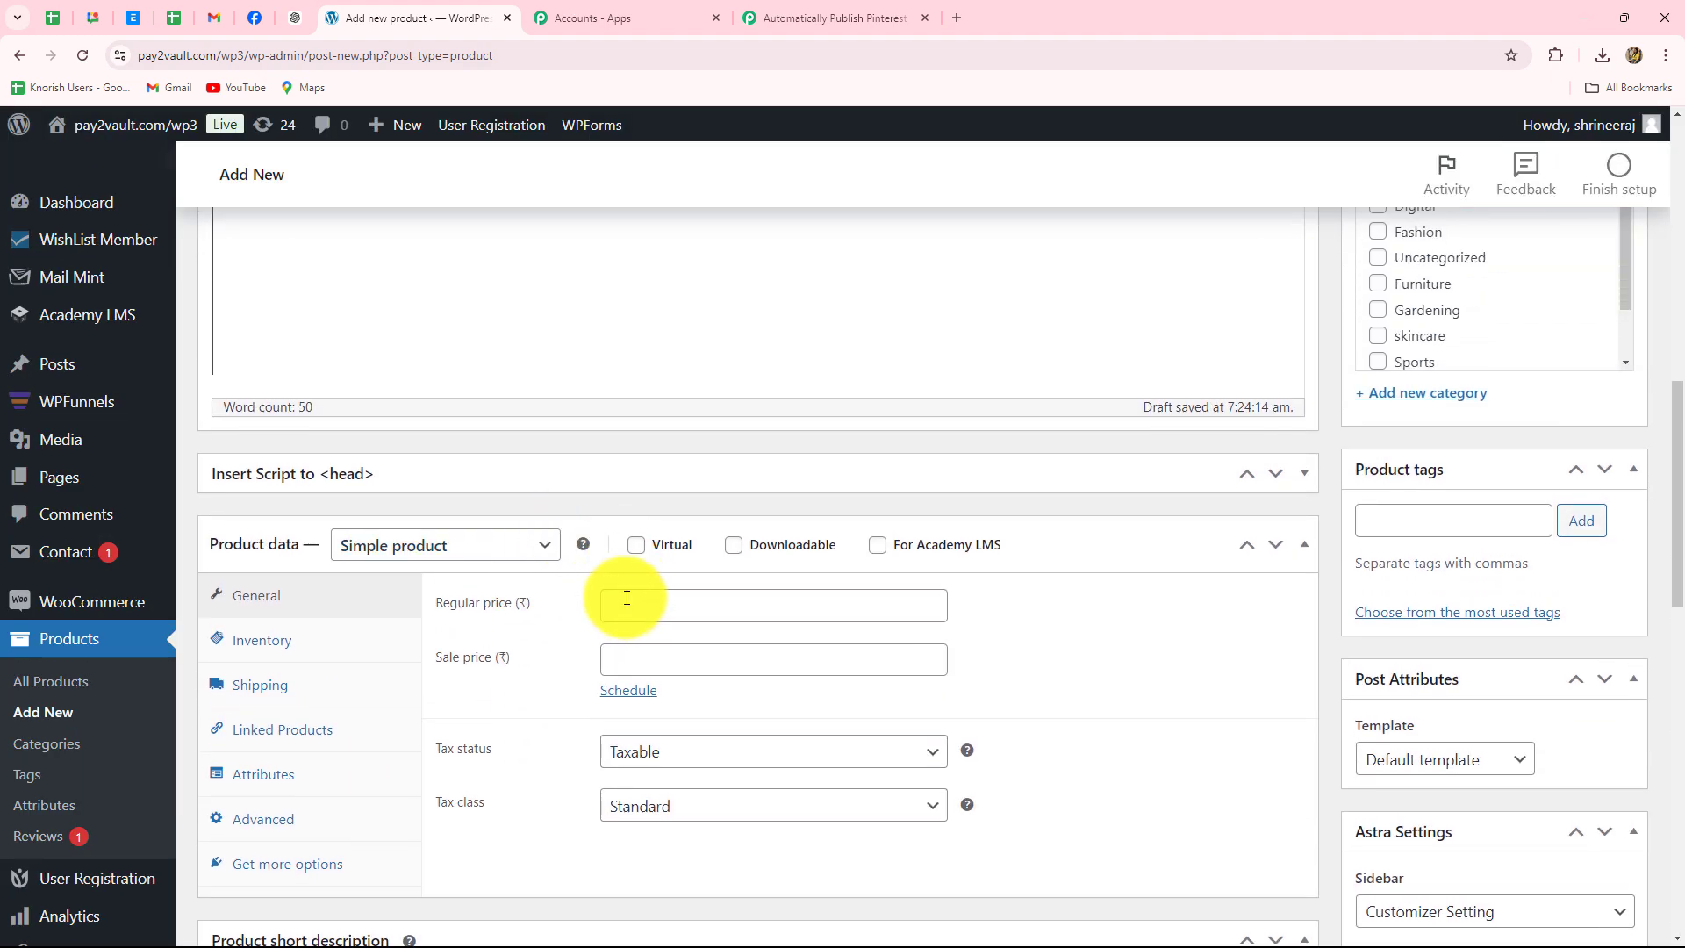
left_click(627, 601)
type("3000")
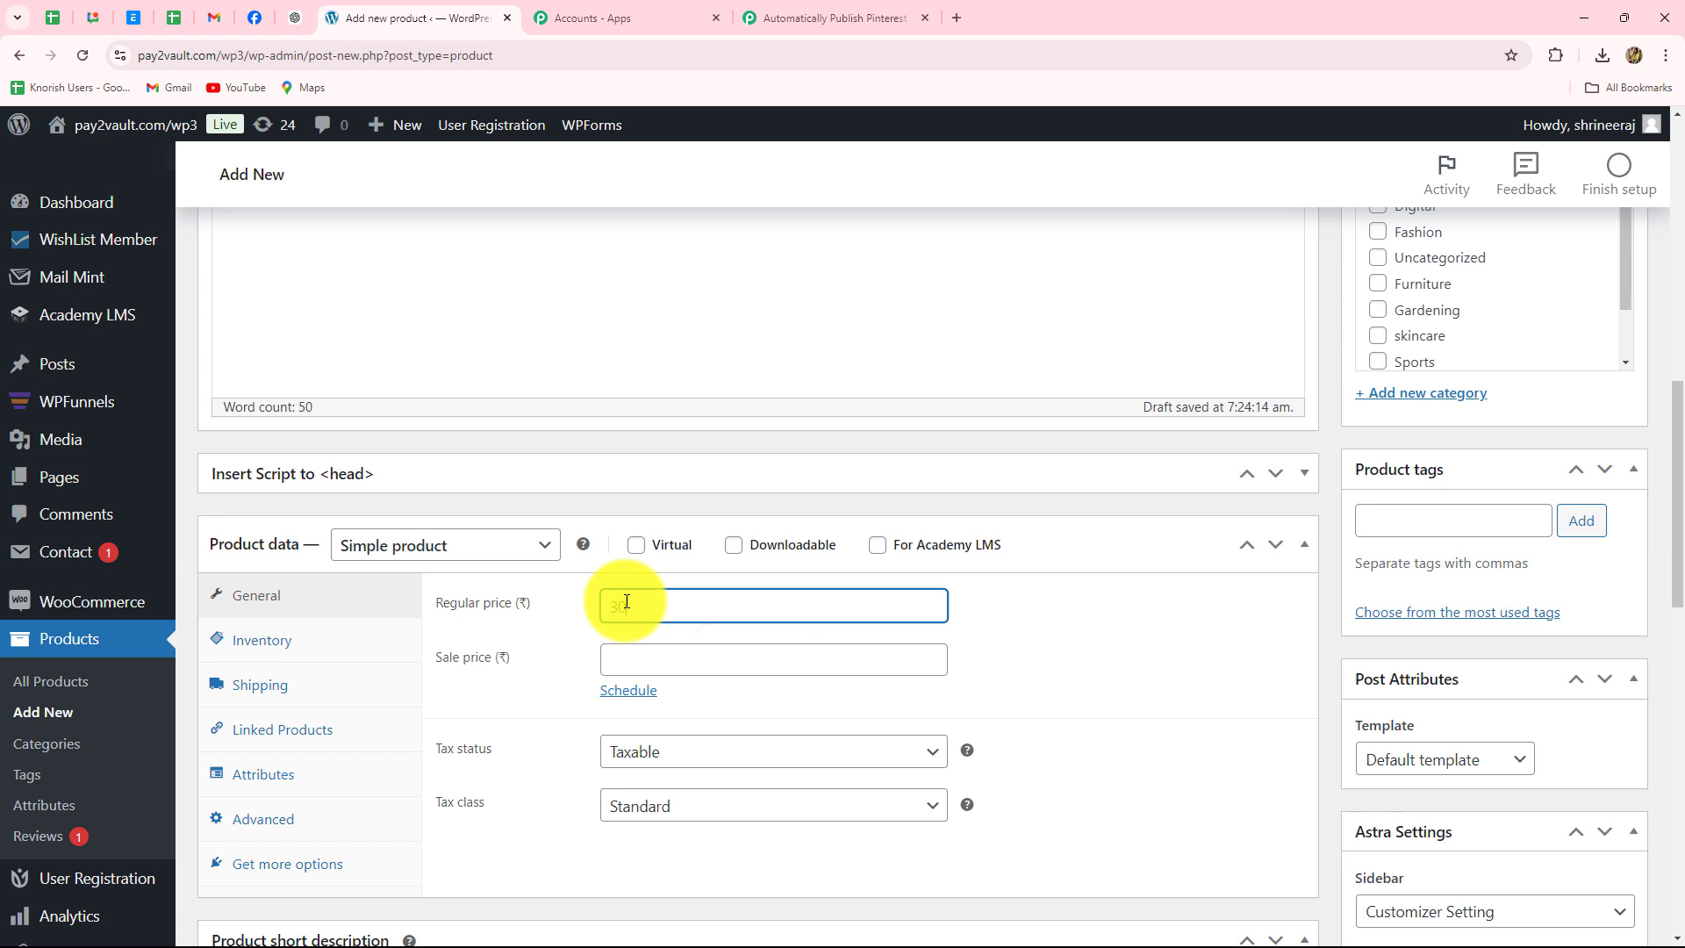
left_click(637, 661)
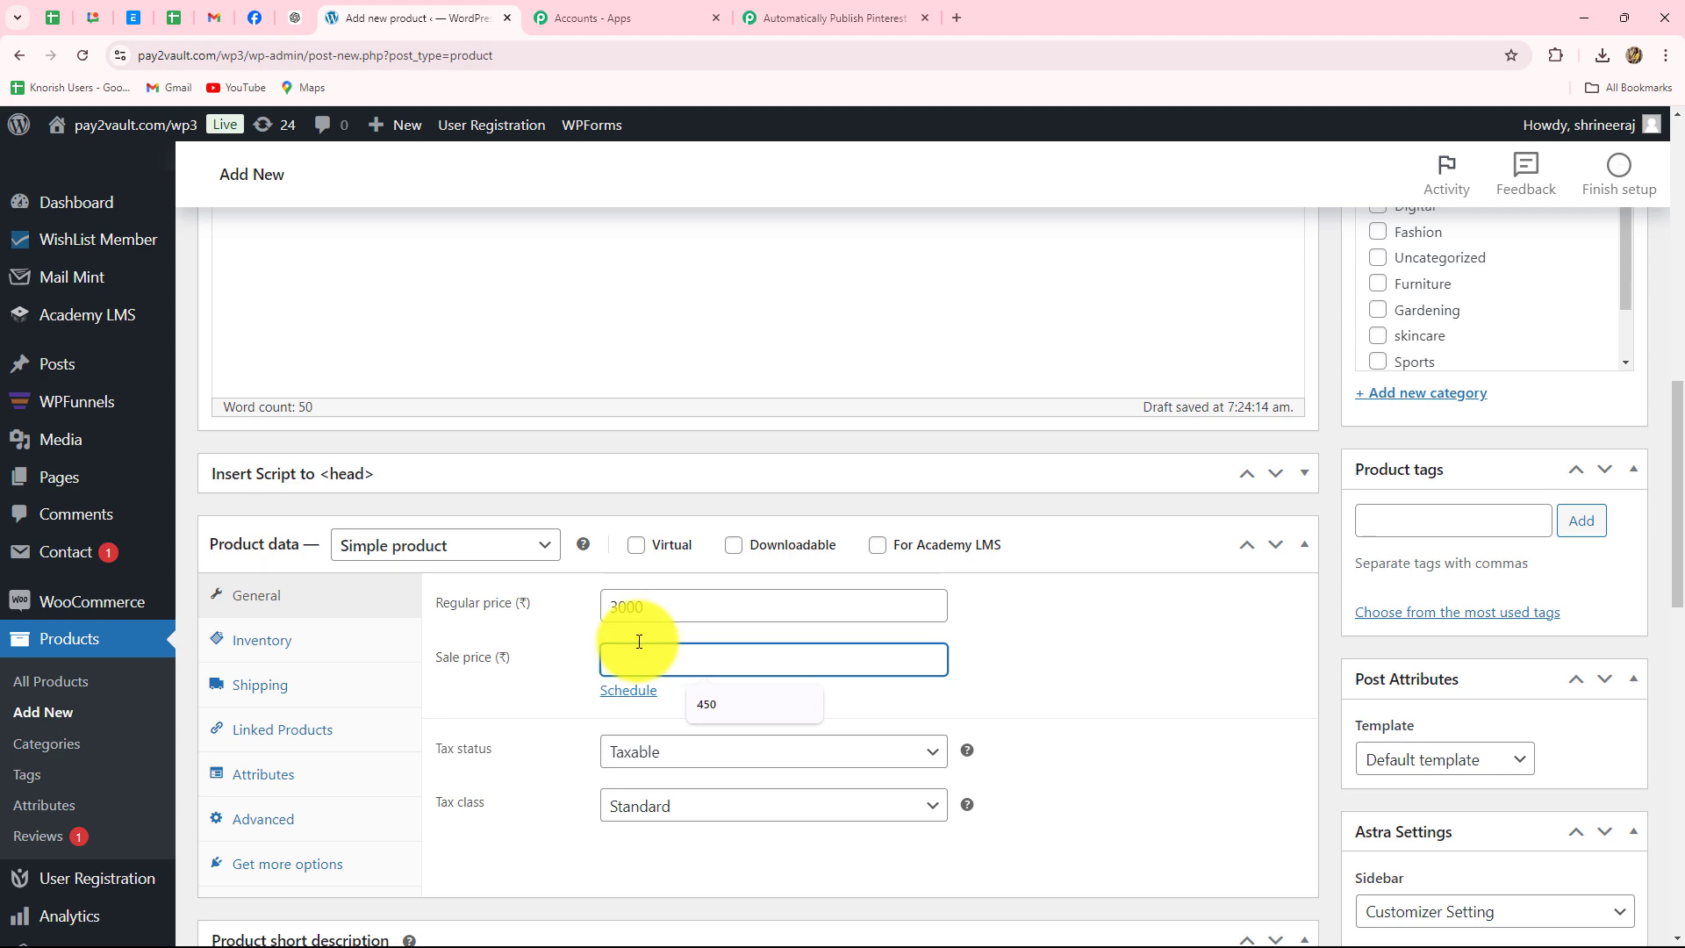
type("2900")
- Put the product in the Fashion category, publish it, and return to Pabbly
scroll(1144, 550, "down", 5)
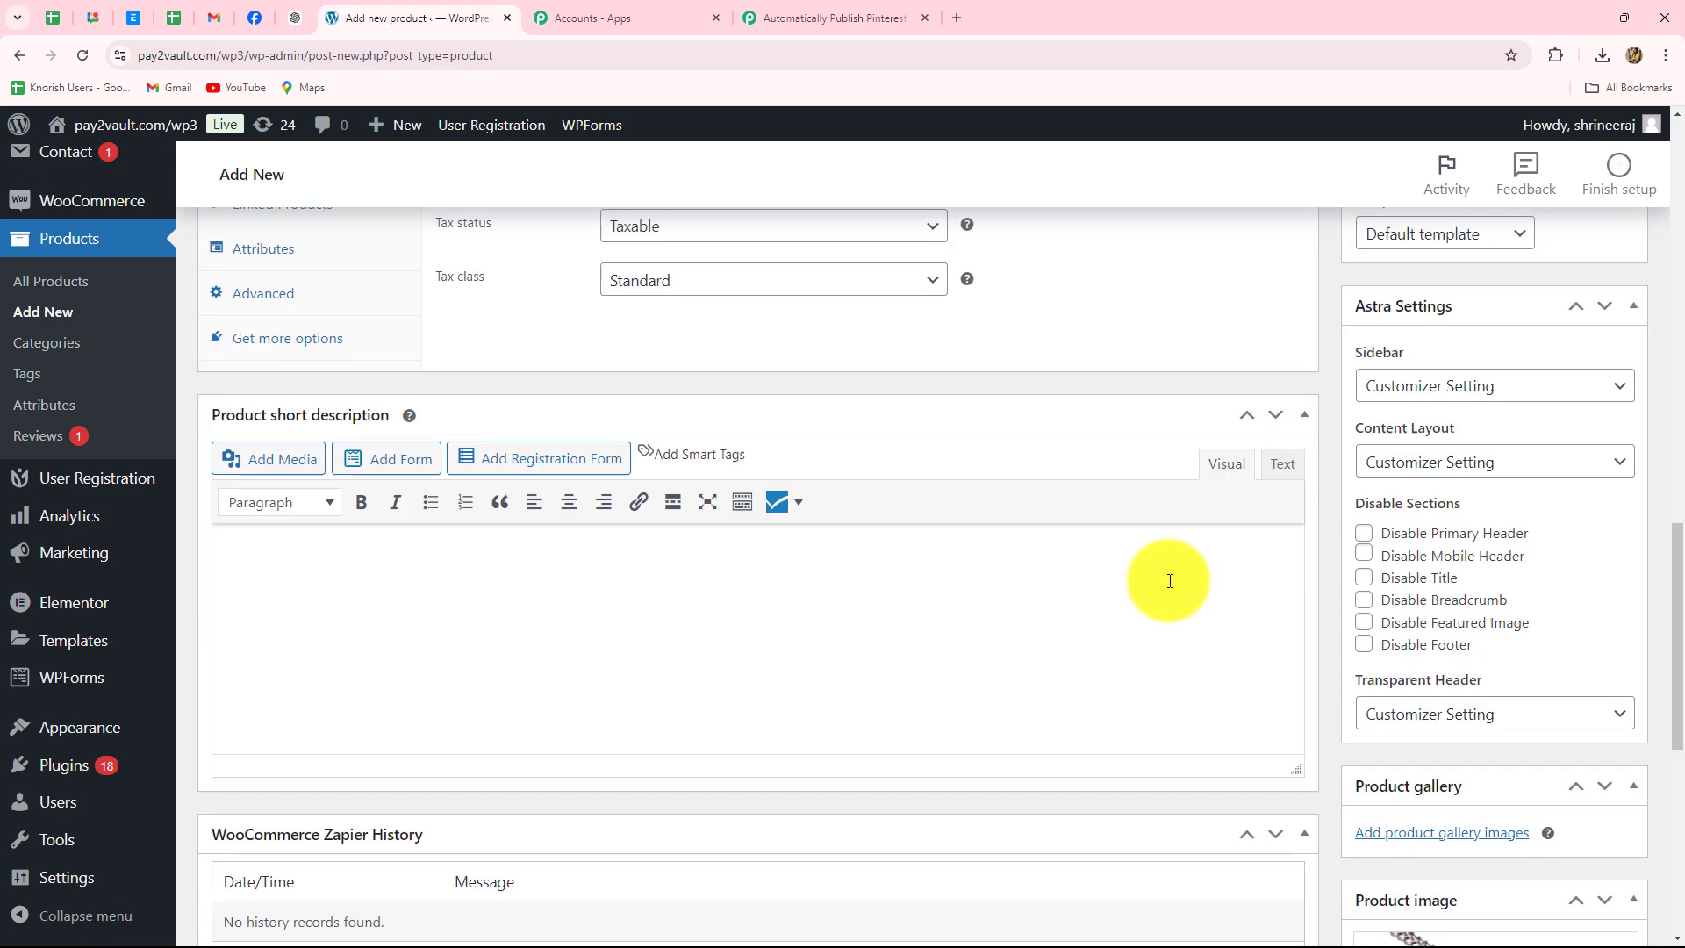
scroll(1170, 580, "up", 8)
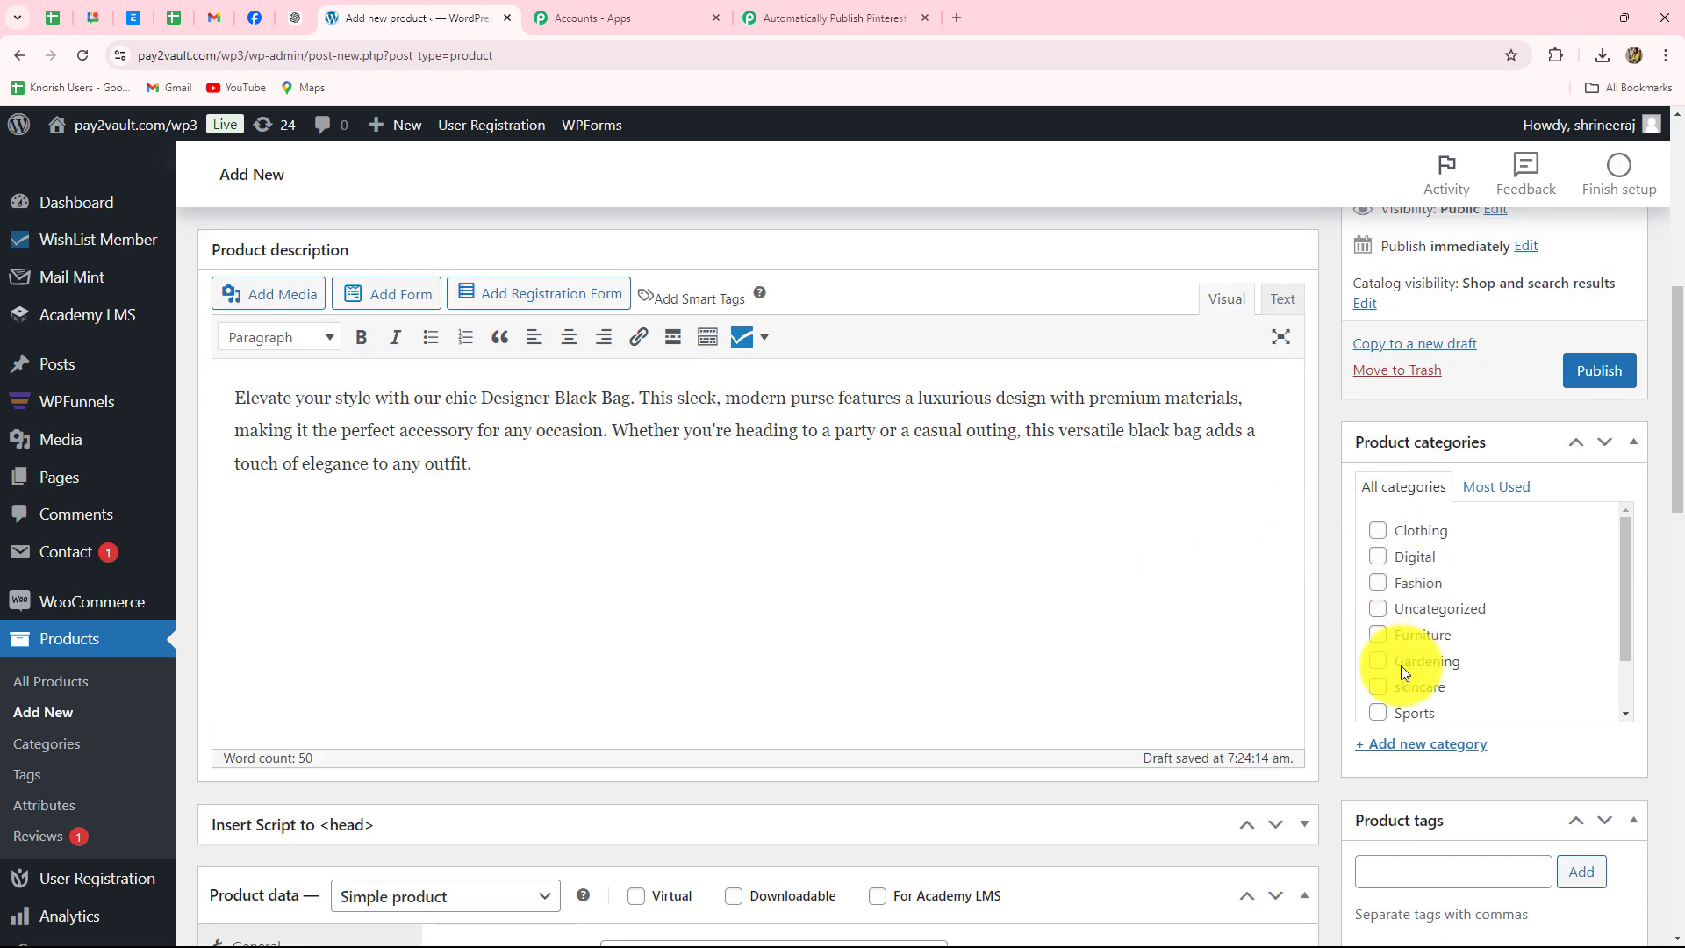
left_click(1385, 588)
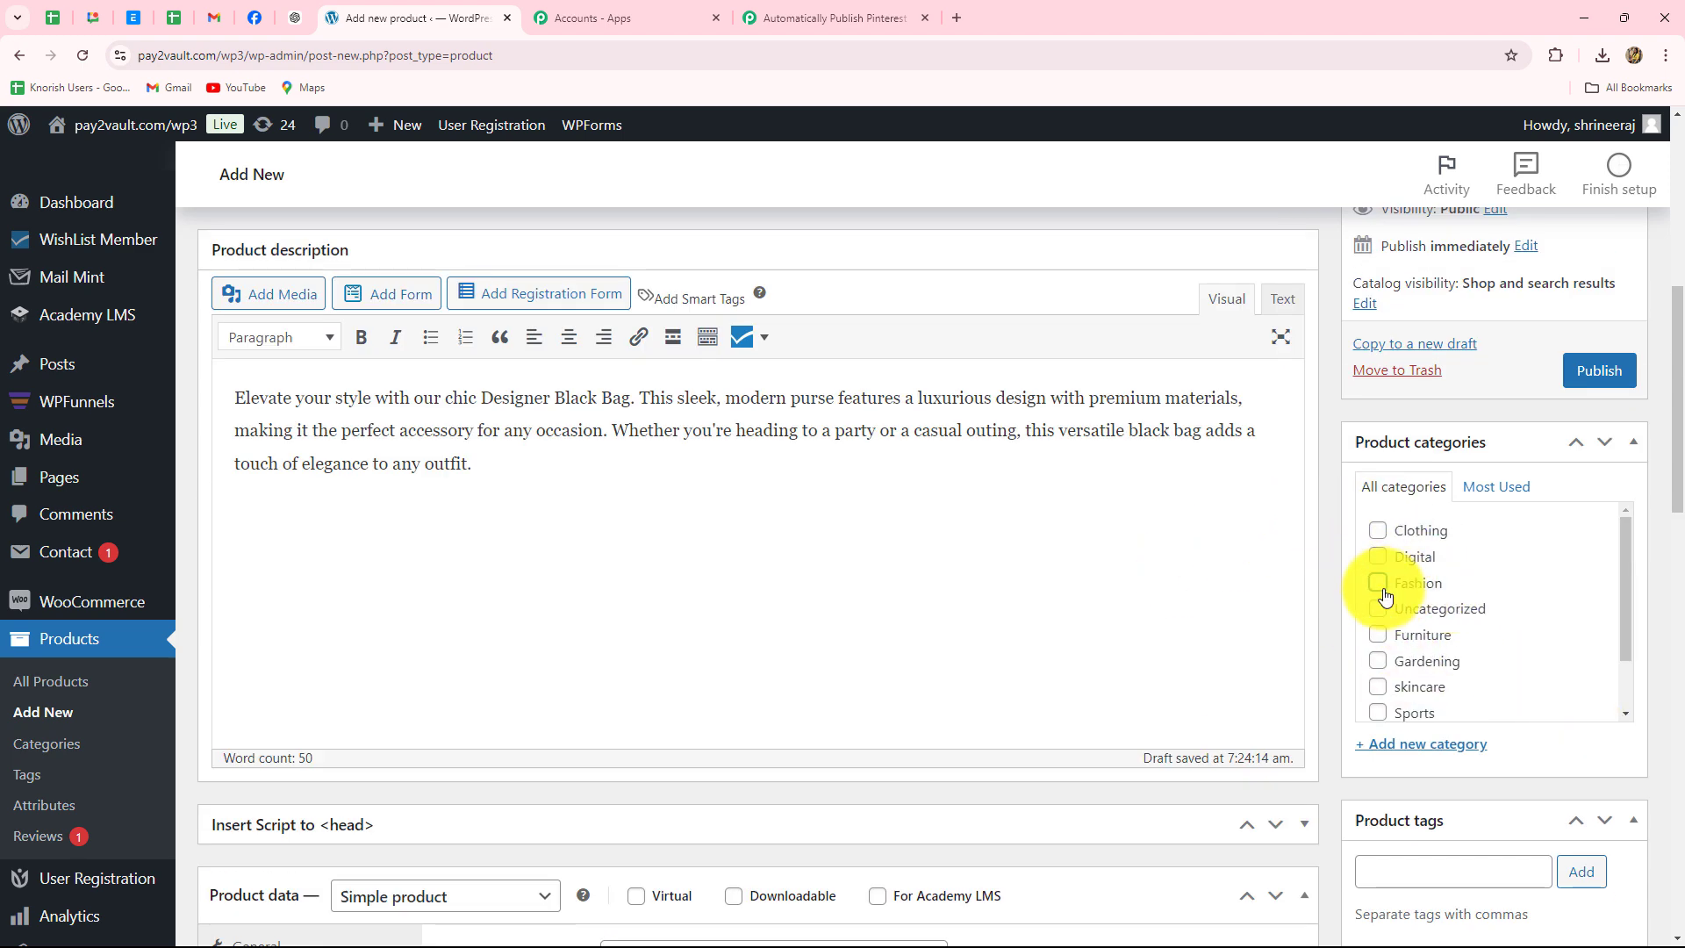
left_click(1596, 374)
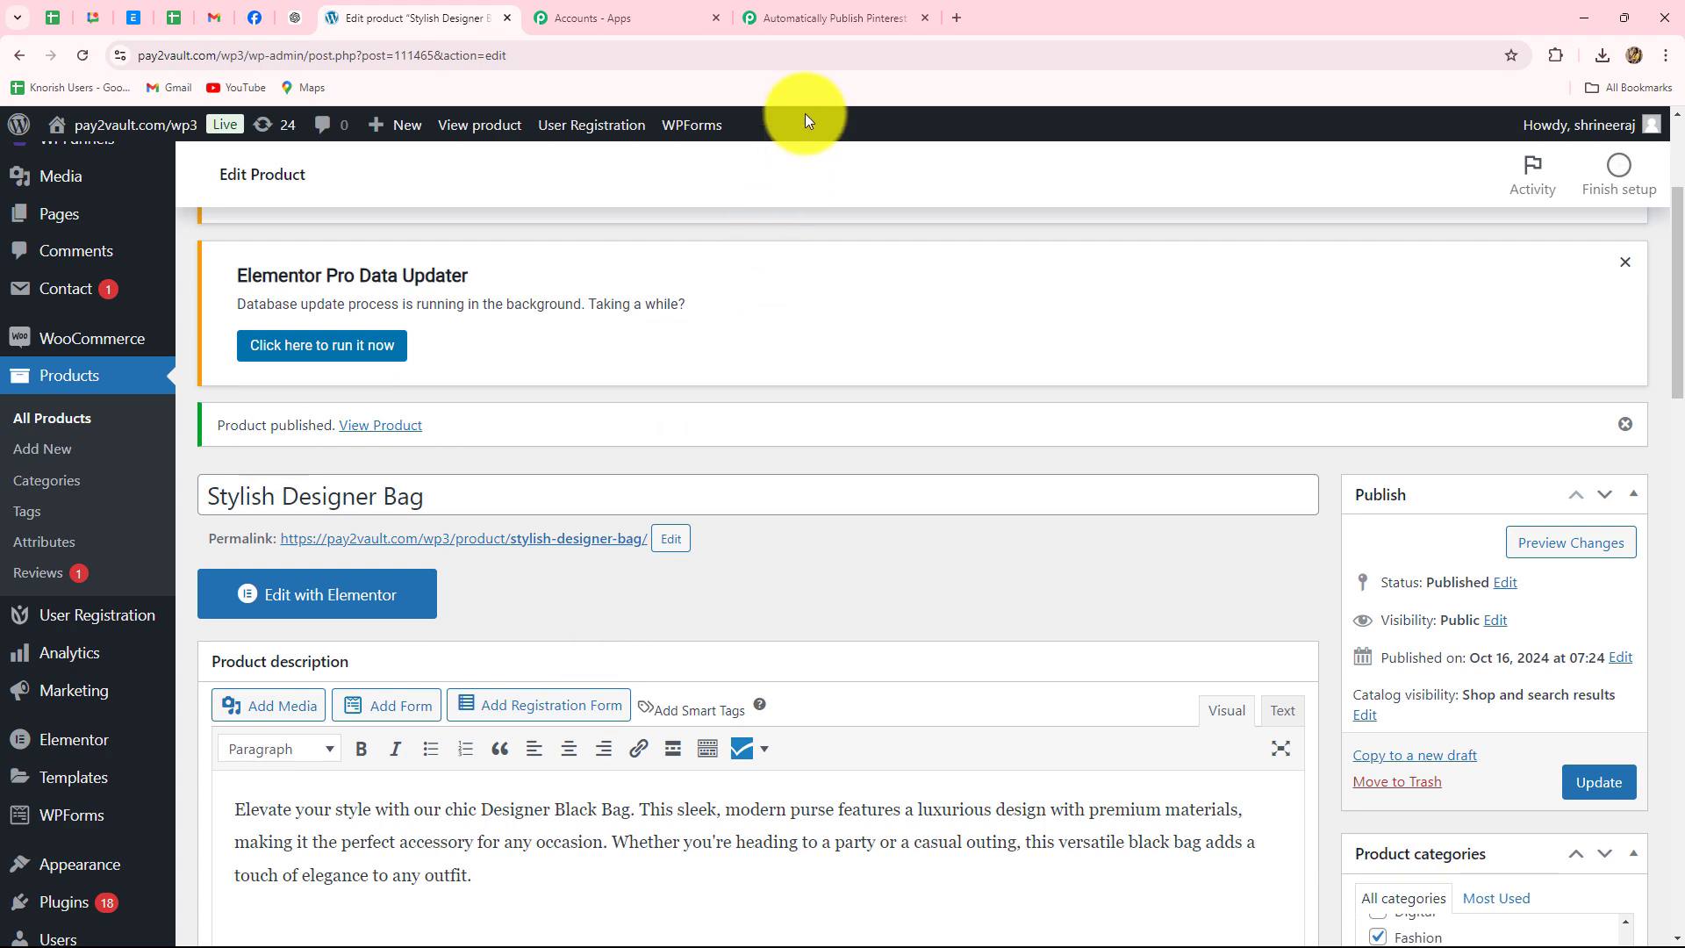
left_click(809, 18)
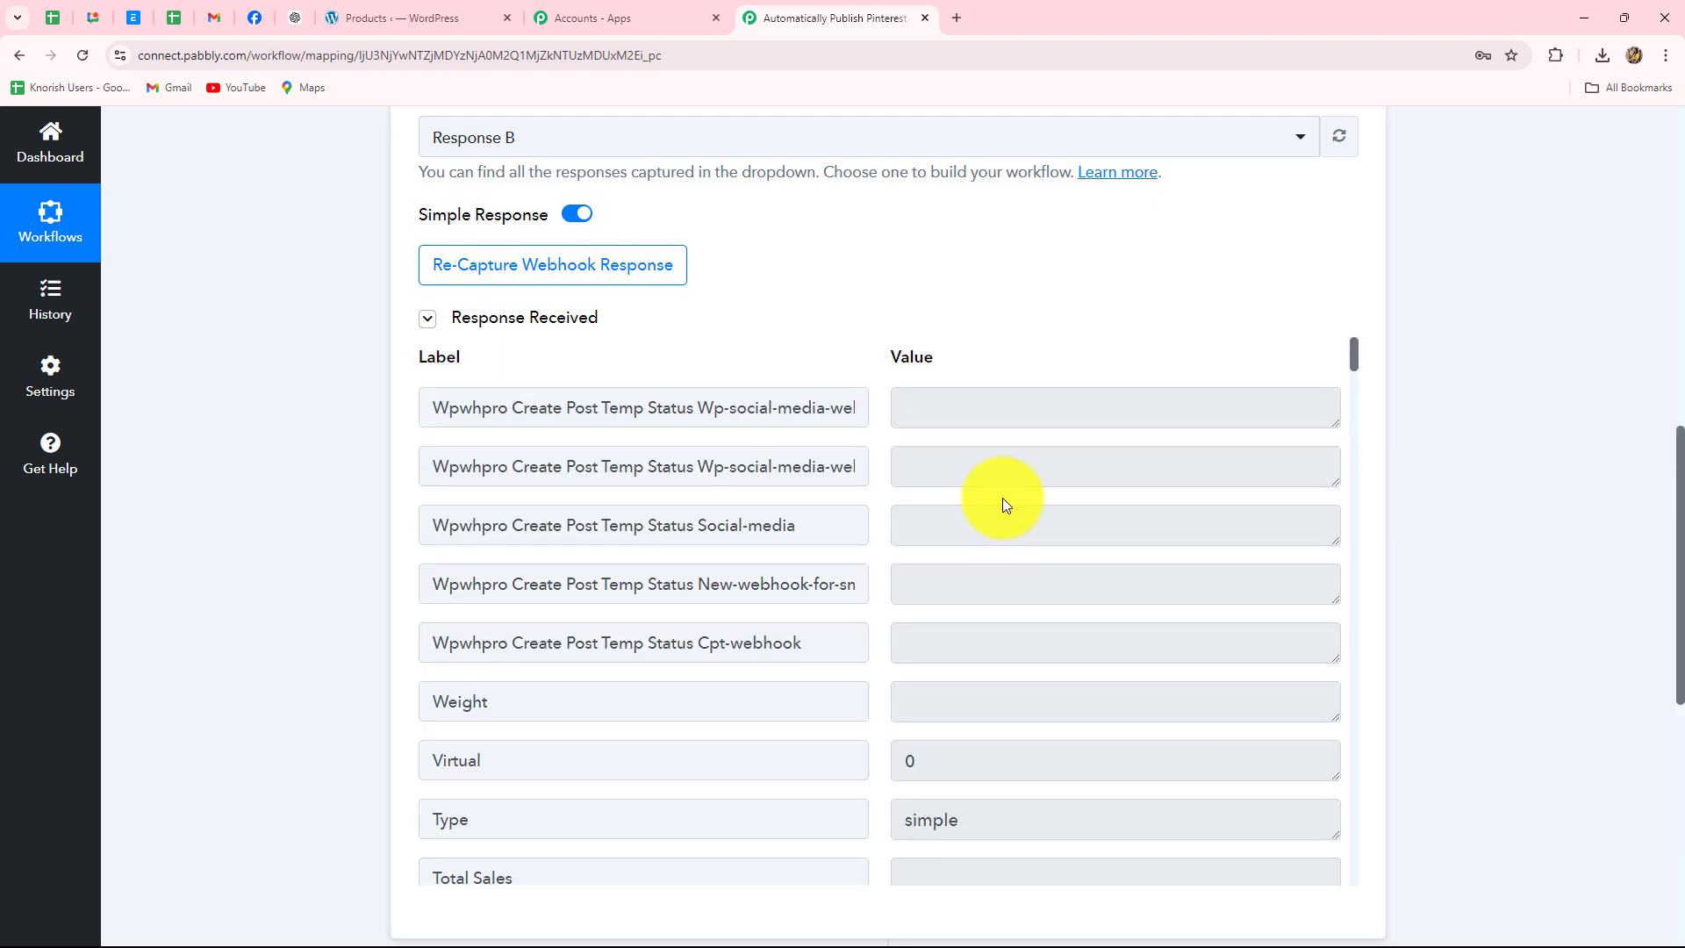
- Check the captured Type, Slug, Status, Stock Status and Sale Price 2900 values in Response Received
scroll(1005, 500, "down", 4)
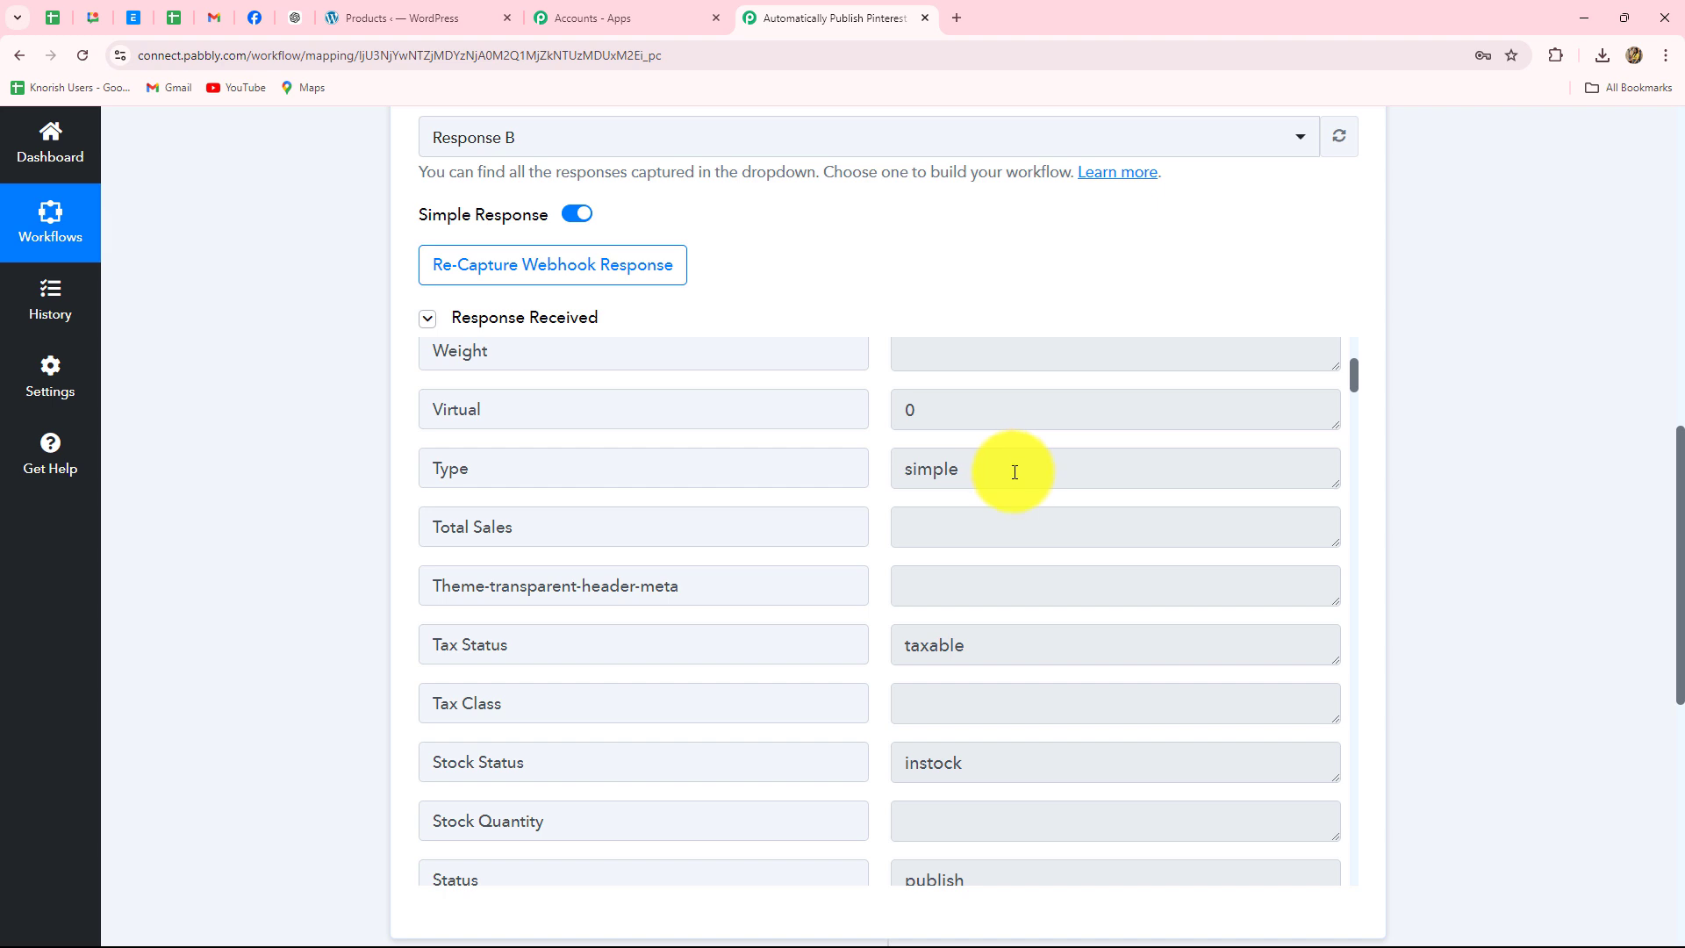
left_click(1015, 472)
key("ctrl+a")
scroll(1079, 553, "down", 5)
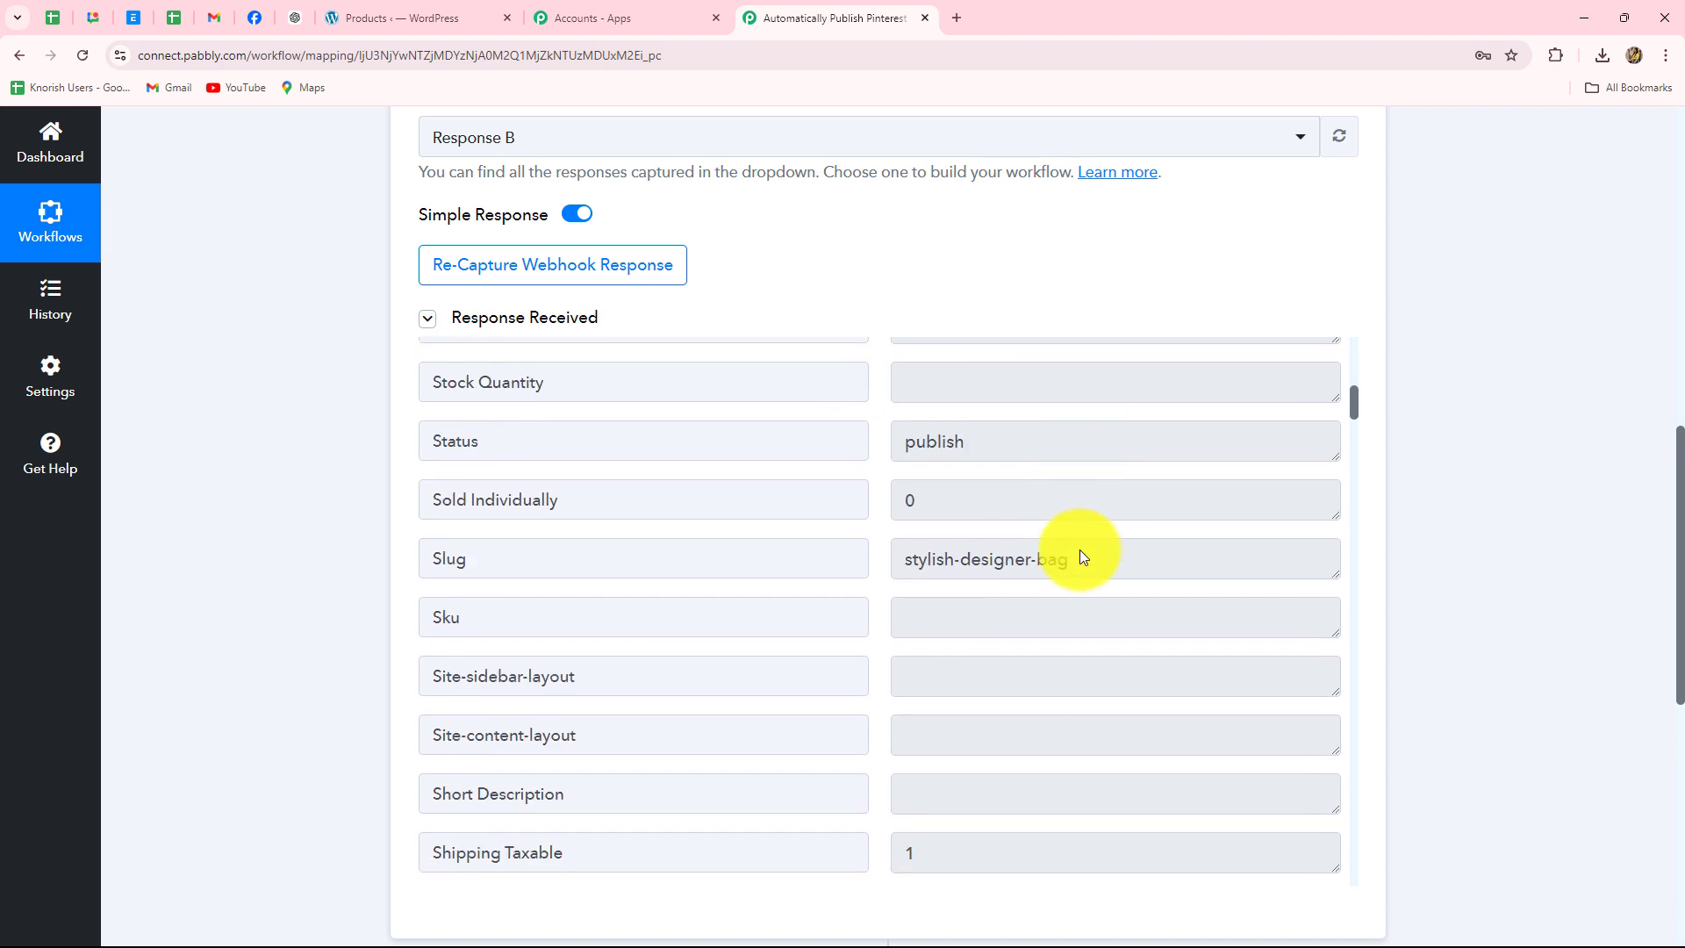
left_click_drag(1083, 558, 835, 556)
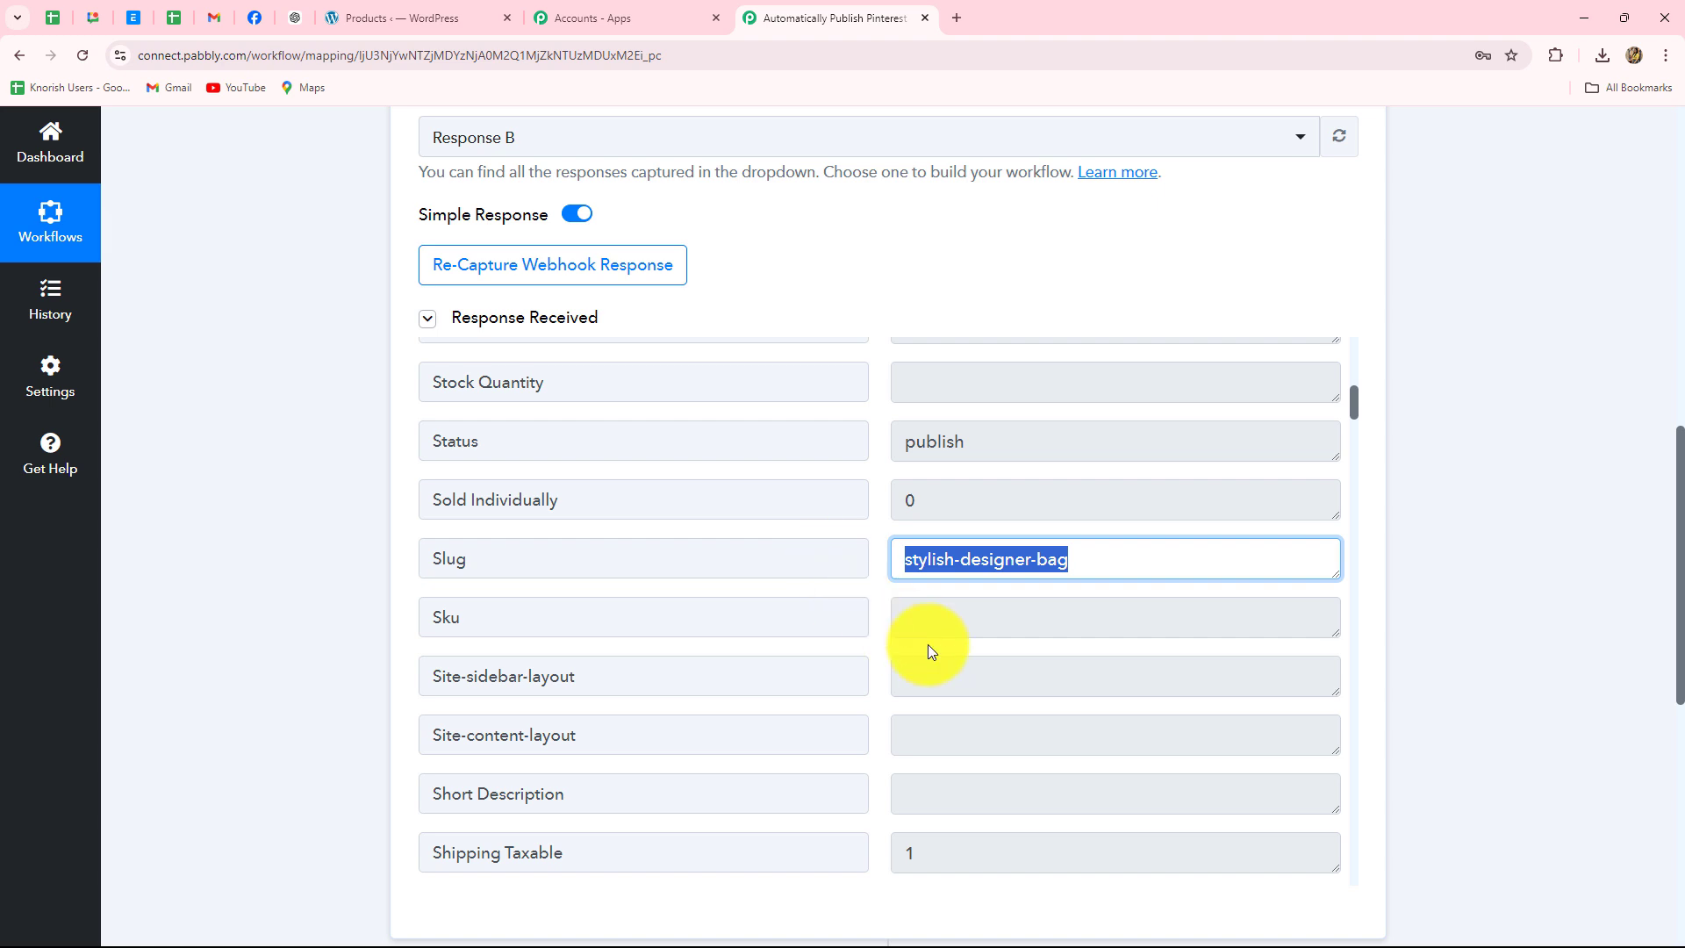
scroll(966, 660, "down", 2)
scroll(963, 659, "up", 3)
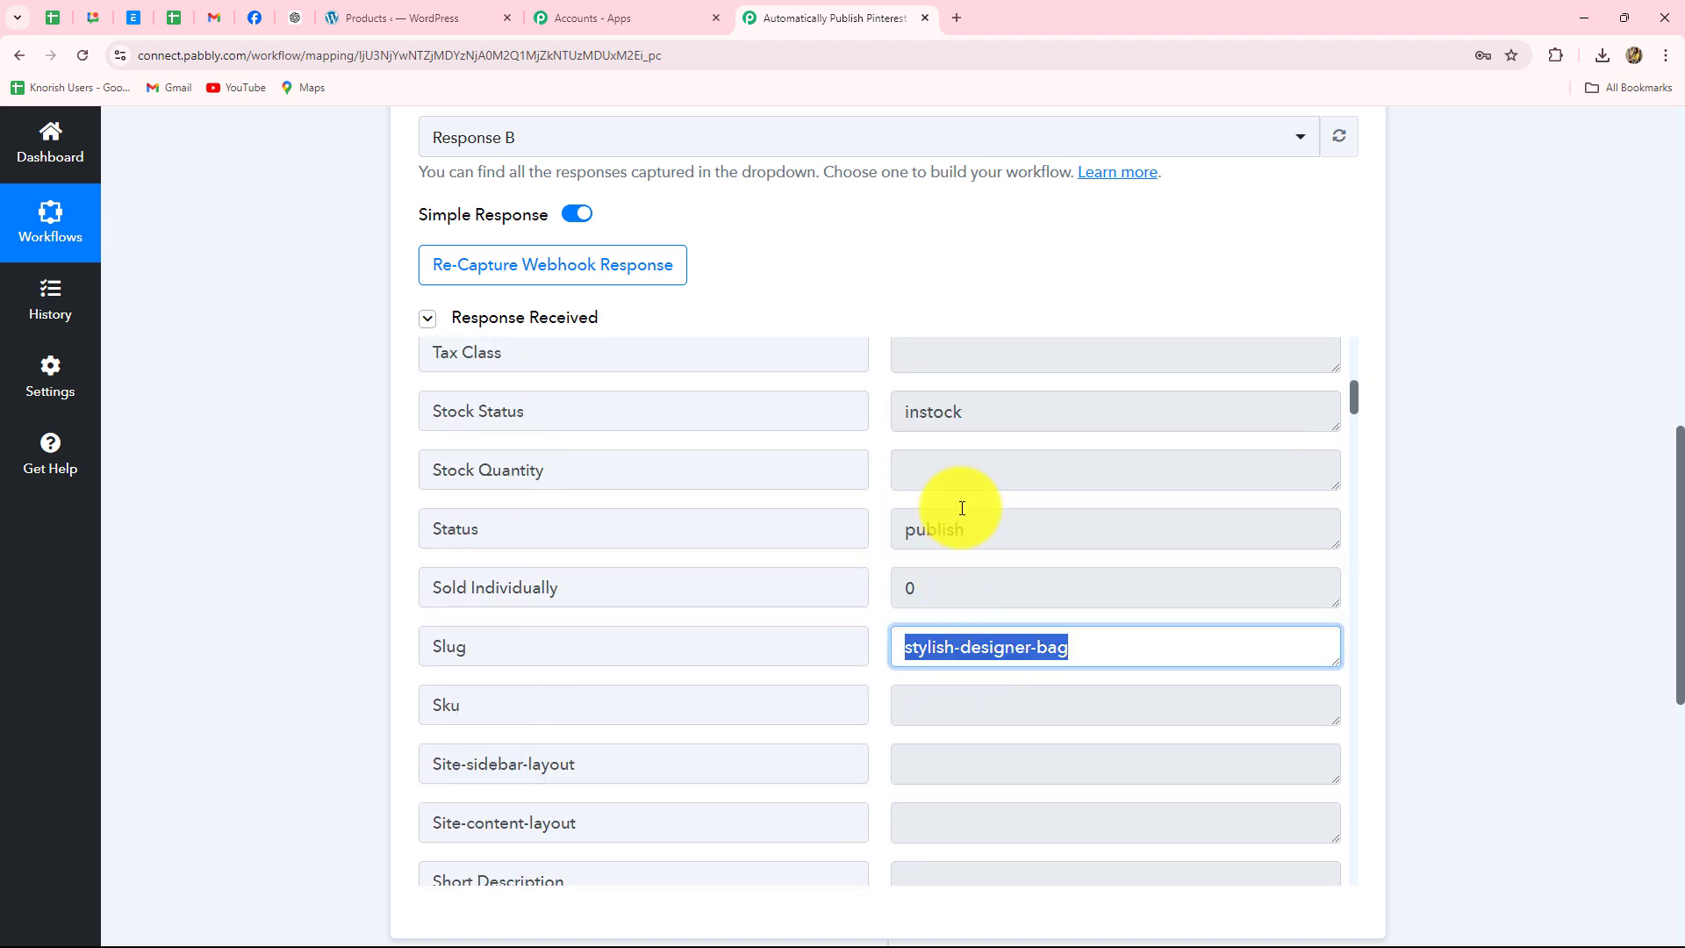
double_click(975, 512)
left_click_drag(1019, 436, 908, 435)
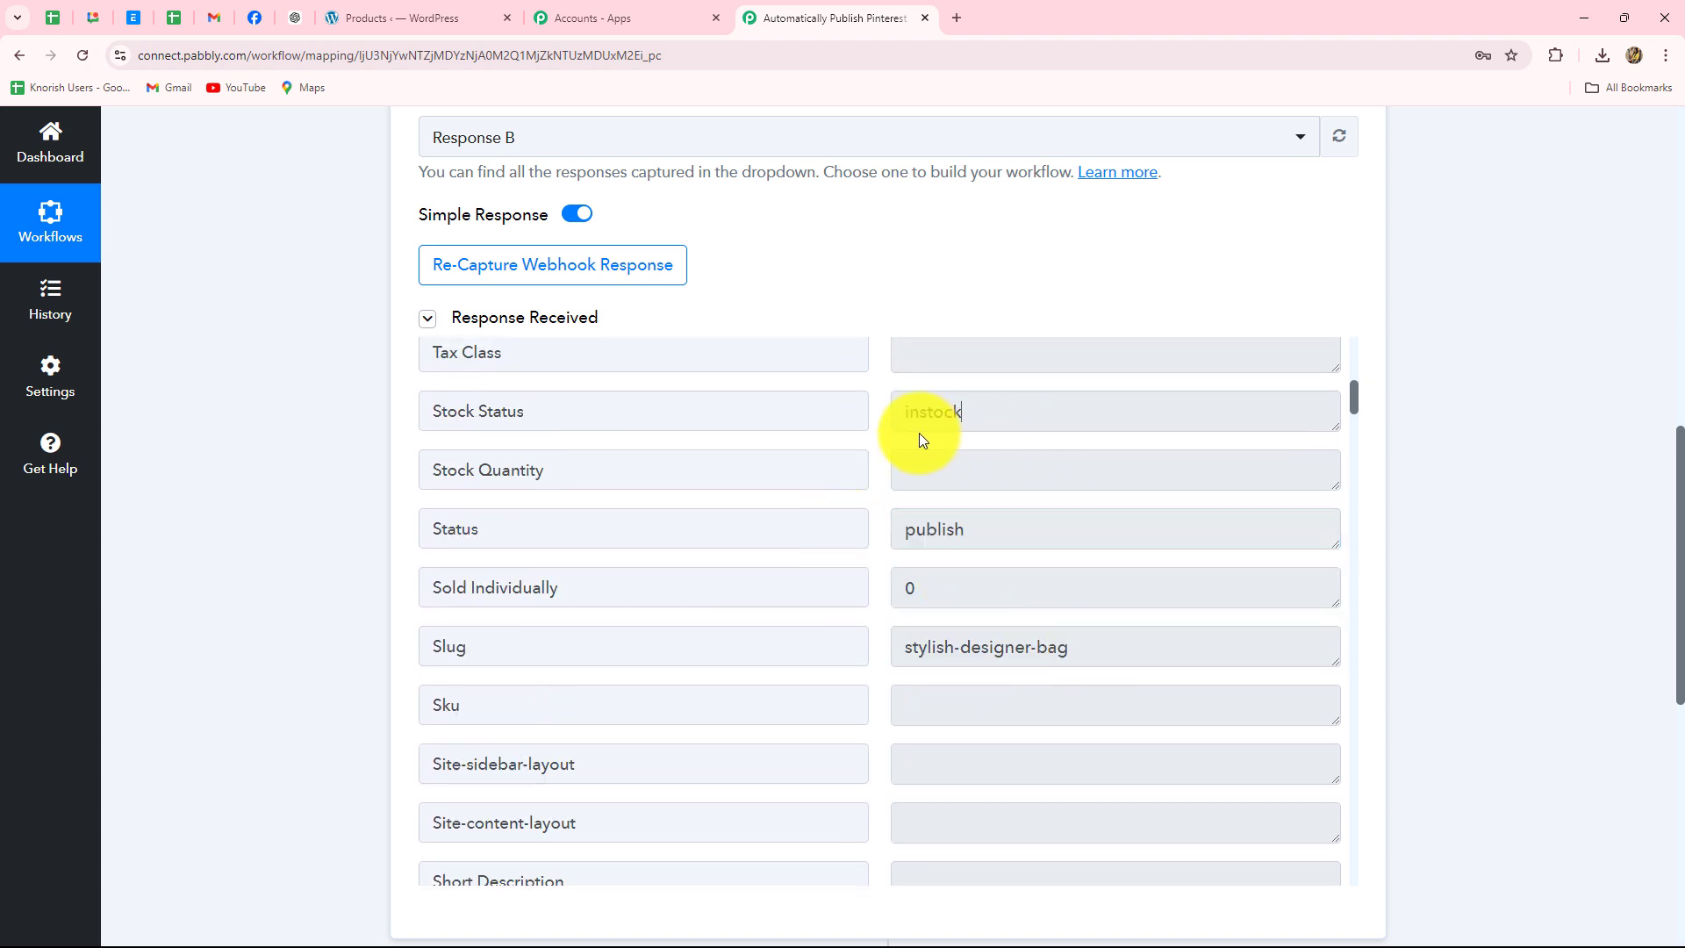
scroll(1177, 587, "down", 8)
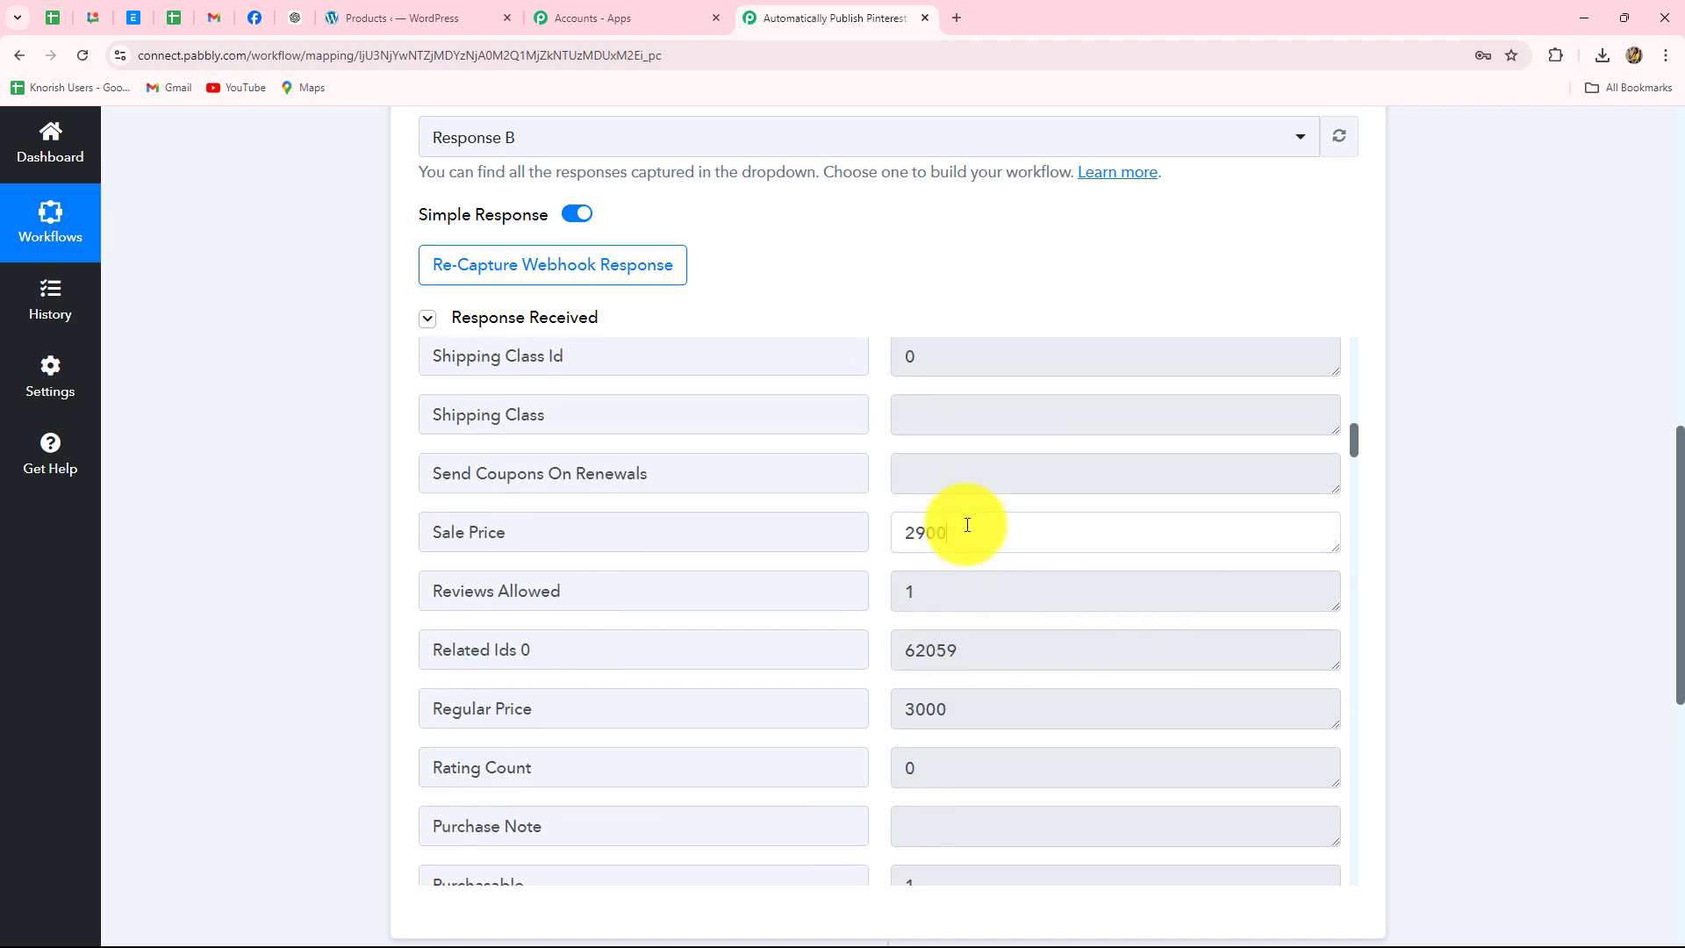
double_click(966, 531)
scroll(974, 568, "down", 5)
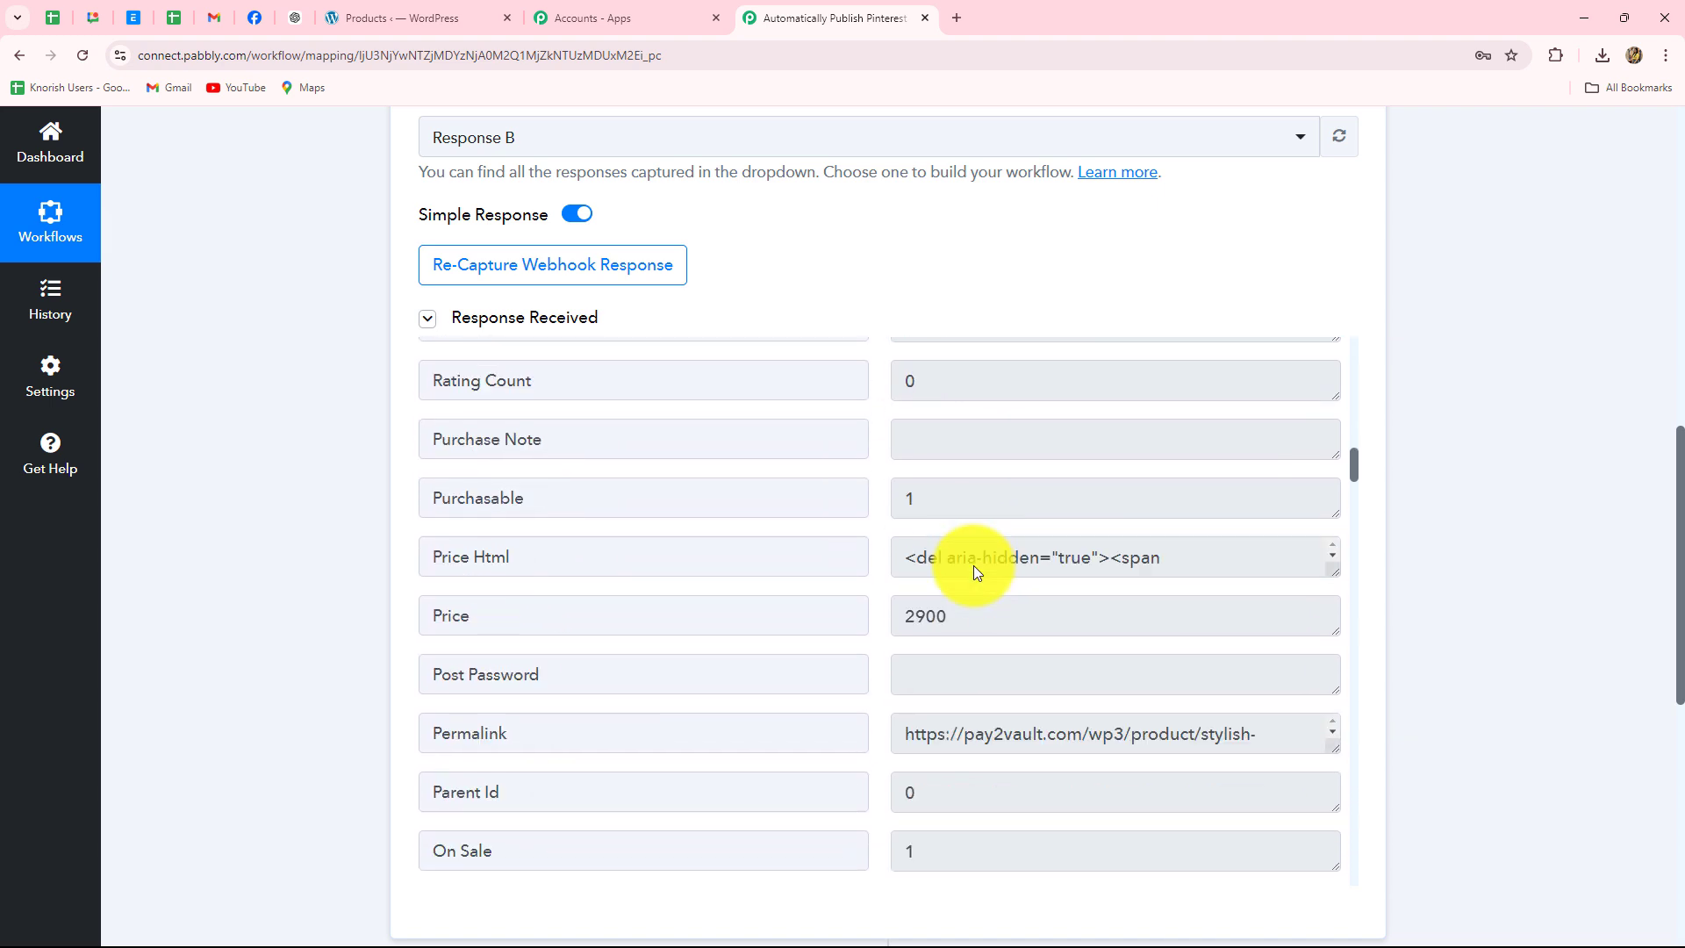
scroll(975, 565, "down", 2)
- Review further captured values such as Permalink and Name further down the response
left_click_drag(894, 507, 1327, 533)
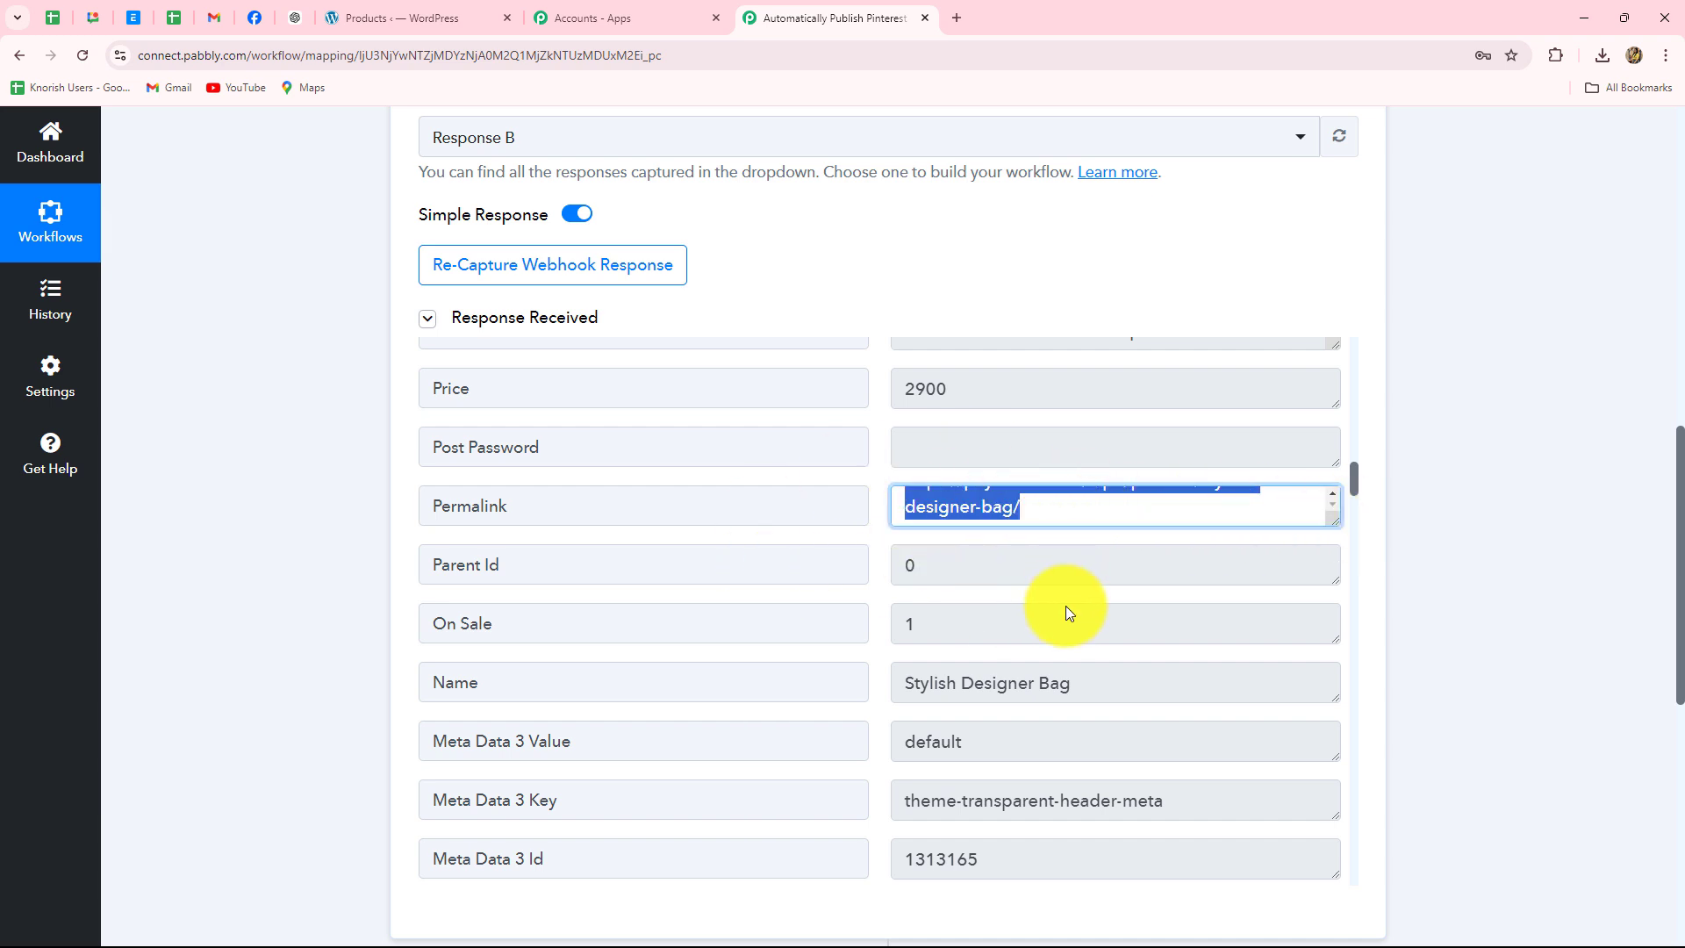
scroll(1042, 682, "up", 1)
scroll(1042, 659, "down", 4)
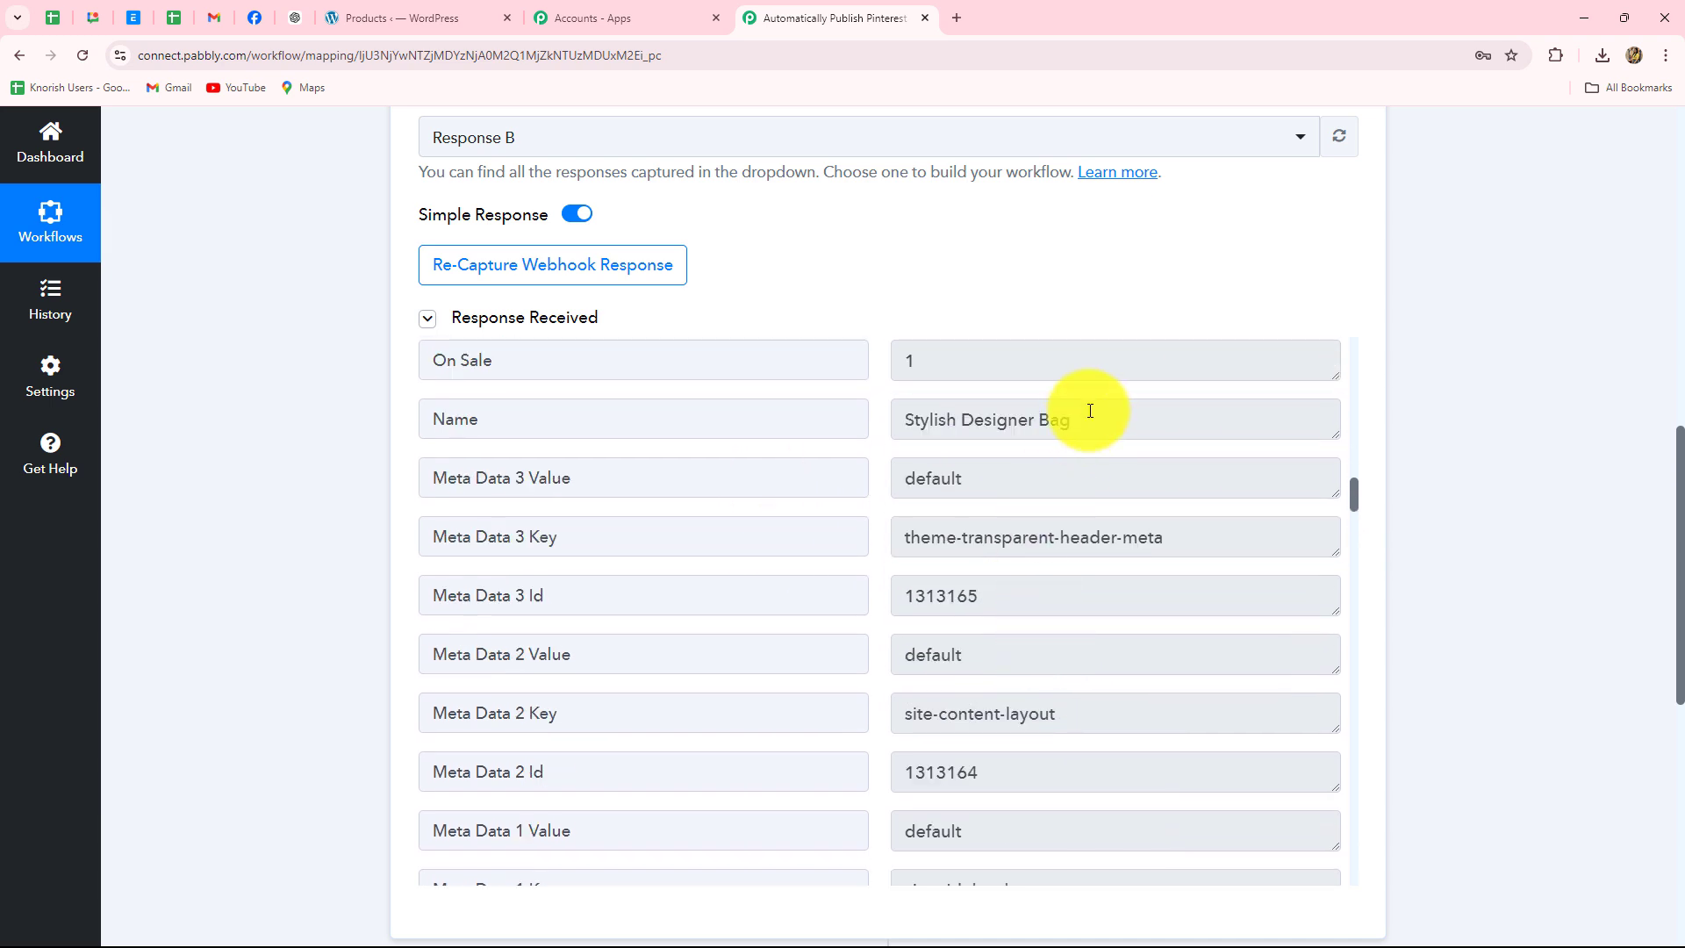
left_click_drag(1092, 413, 772, 449)
scroll(1150, 566, "down", 9)
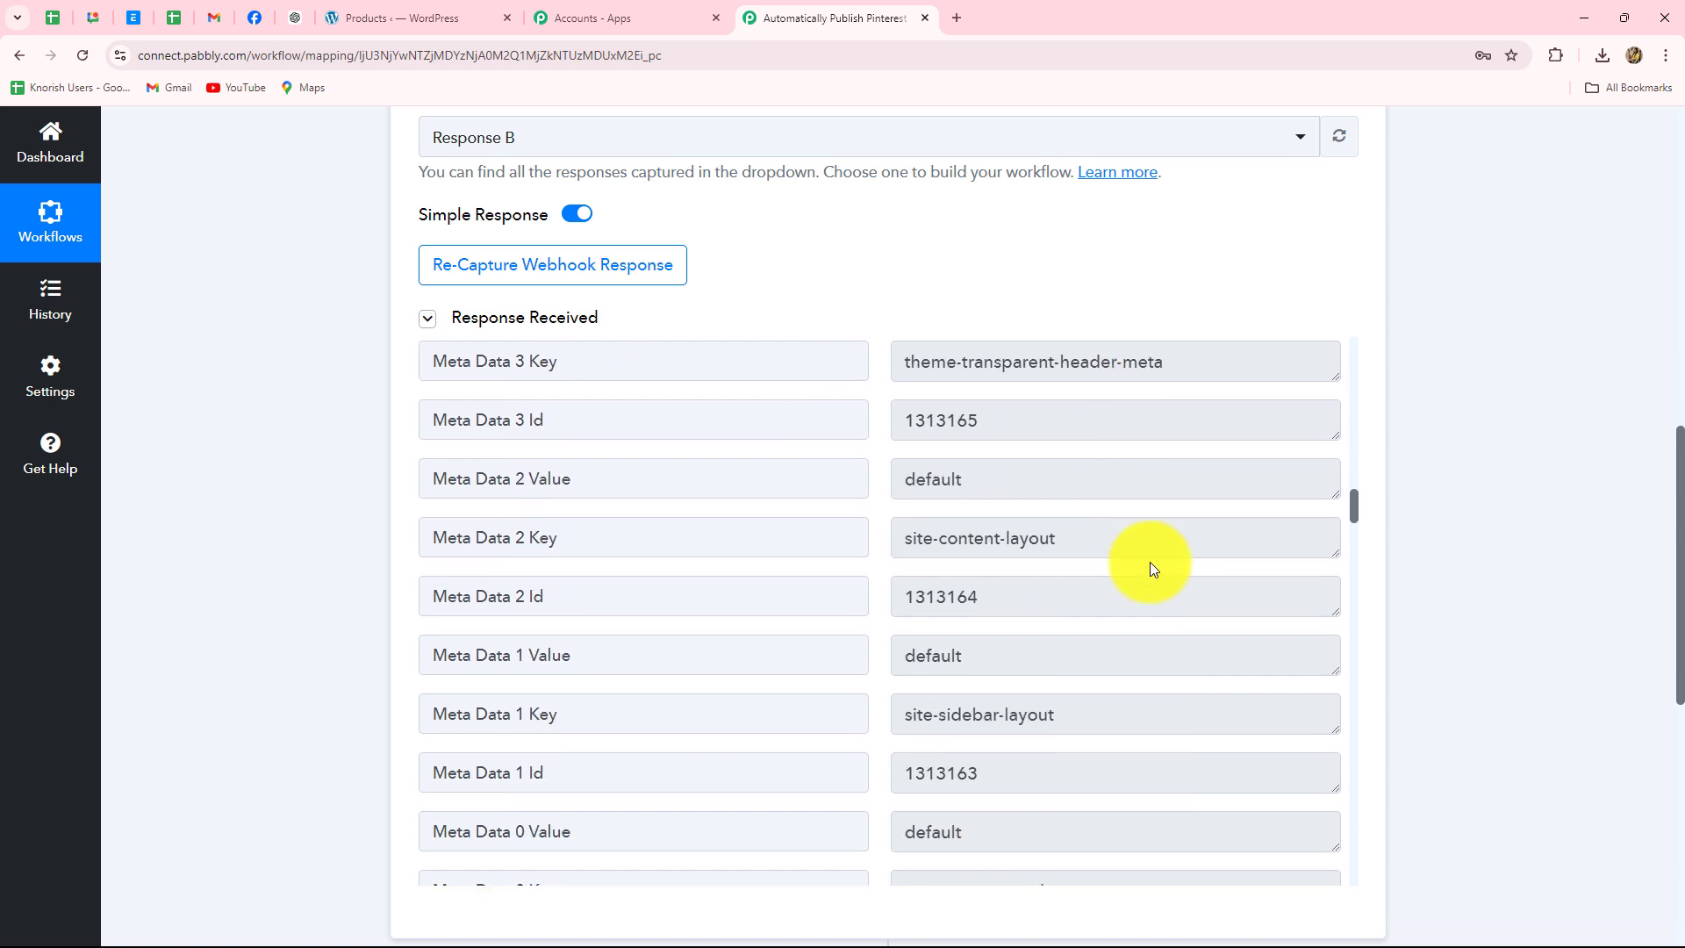
scroll(1152, 566, "down", 14)
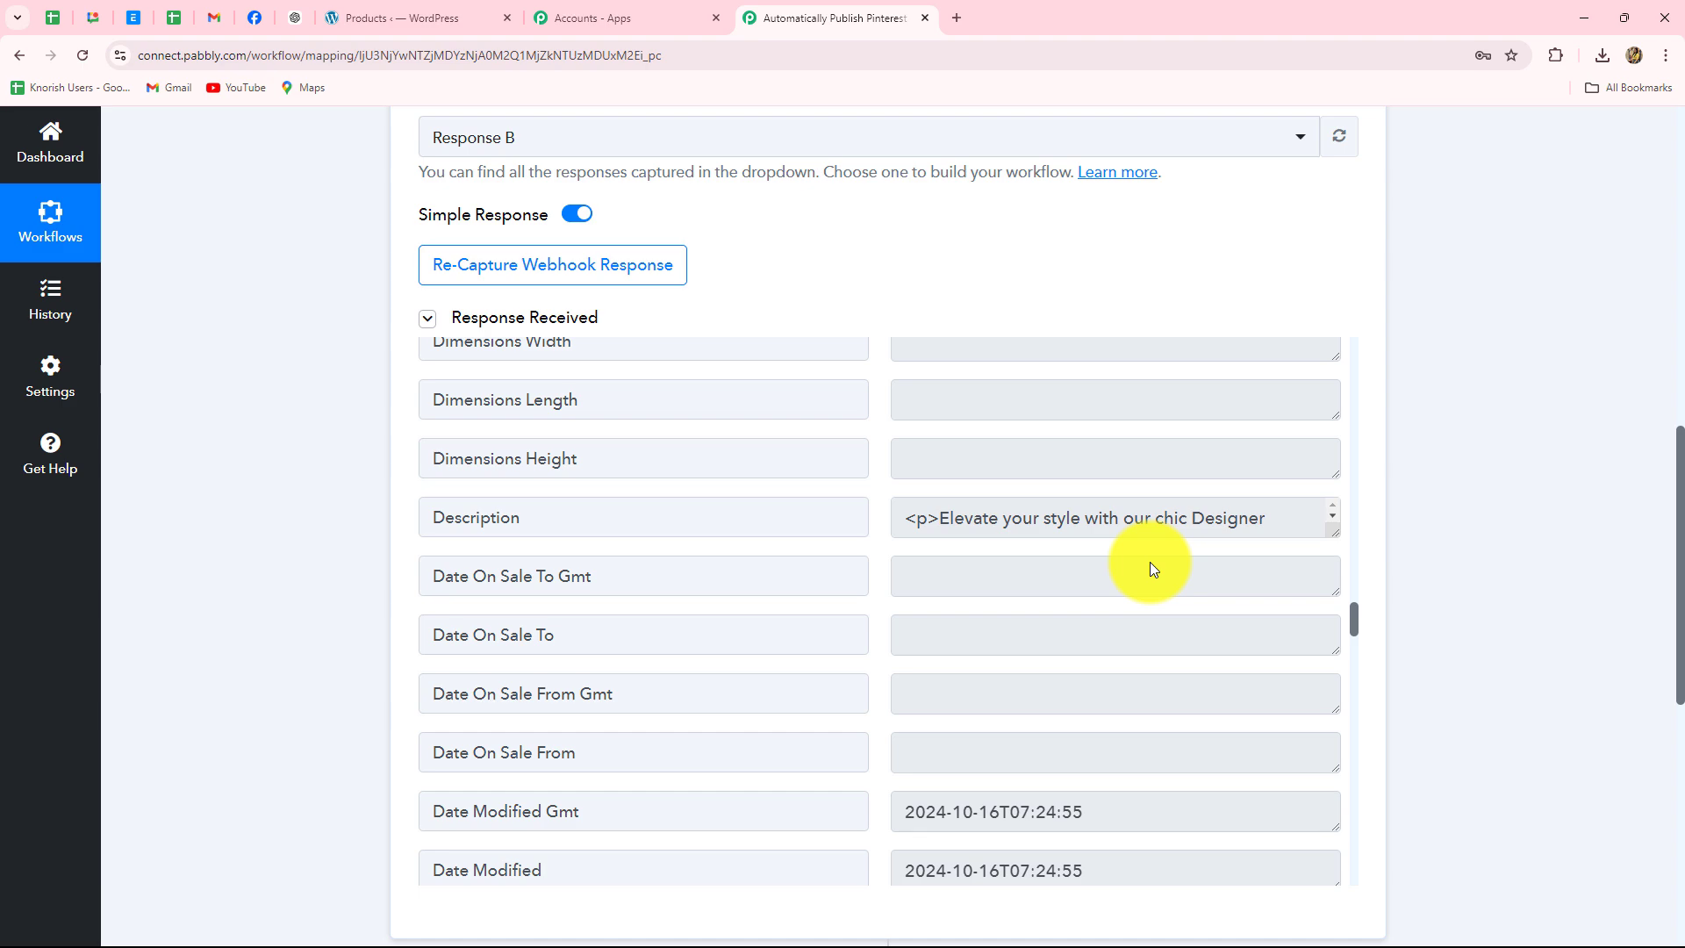
scroll(1517, 535, "up", 13)
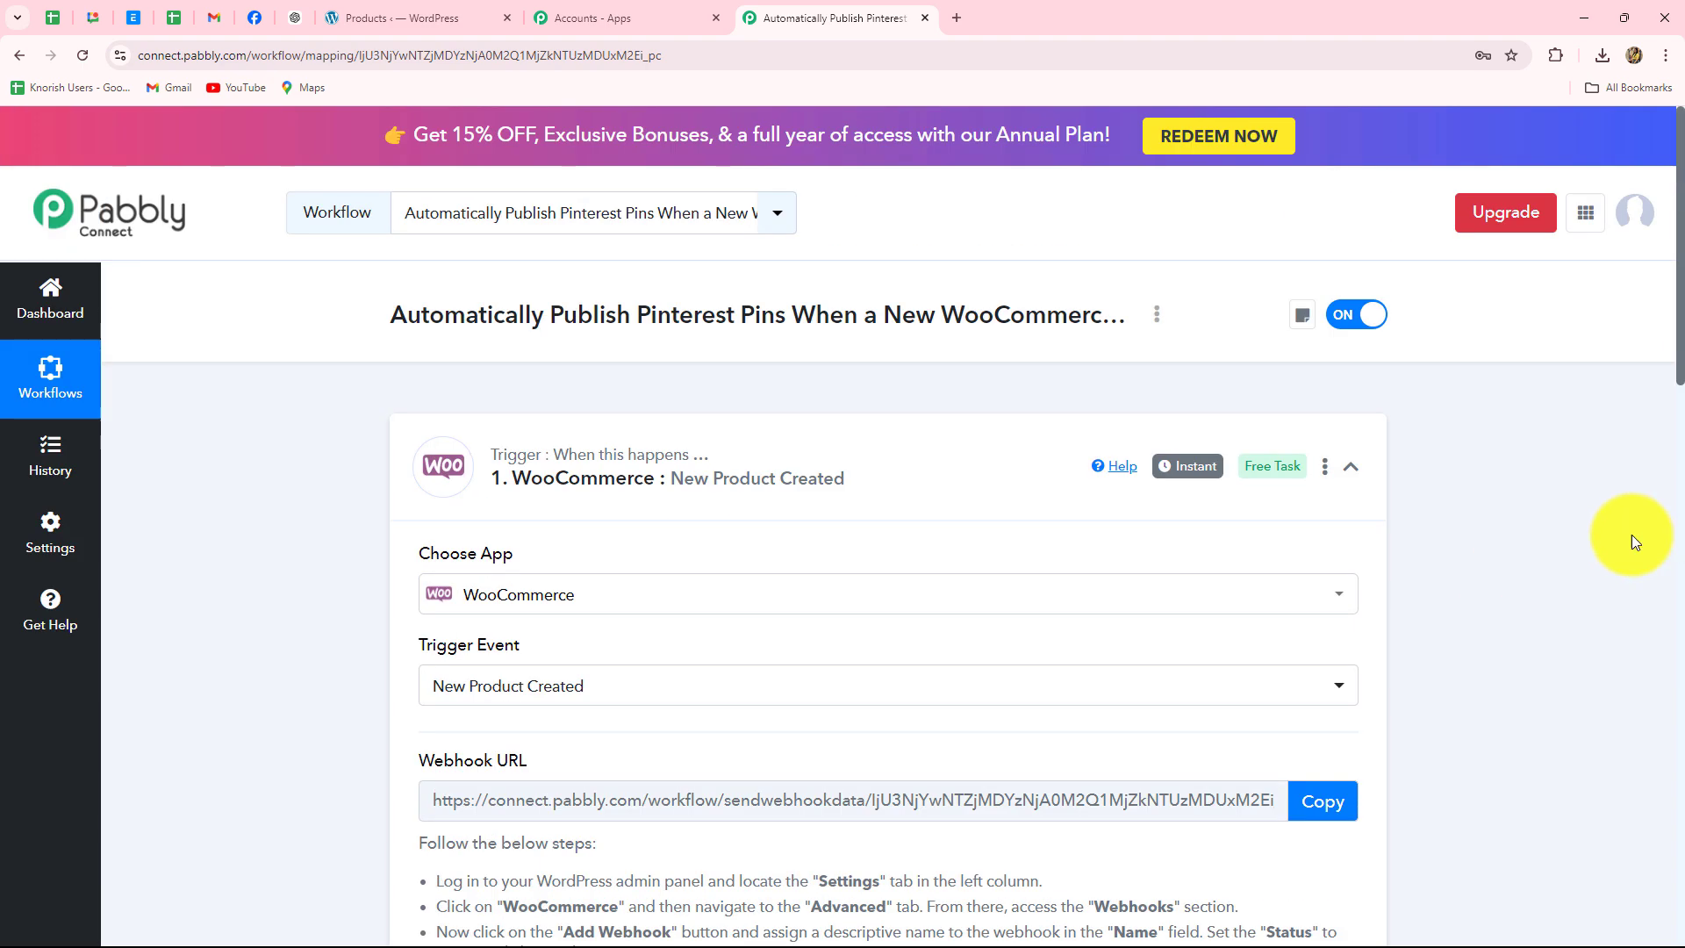
- Collapse the WooCommerce New Product Created trigger step
left_click(1352, 468)
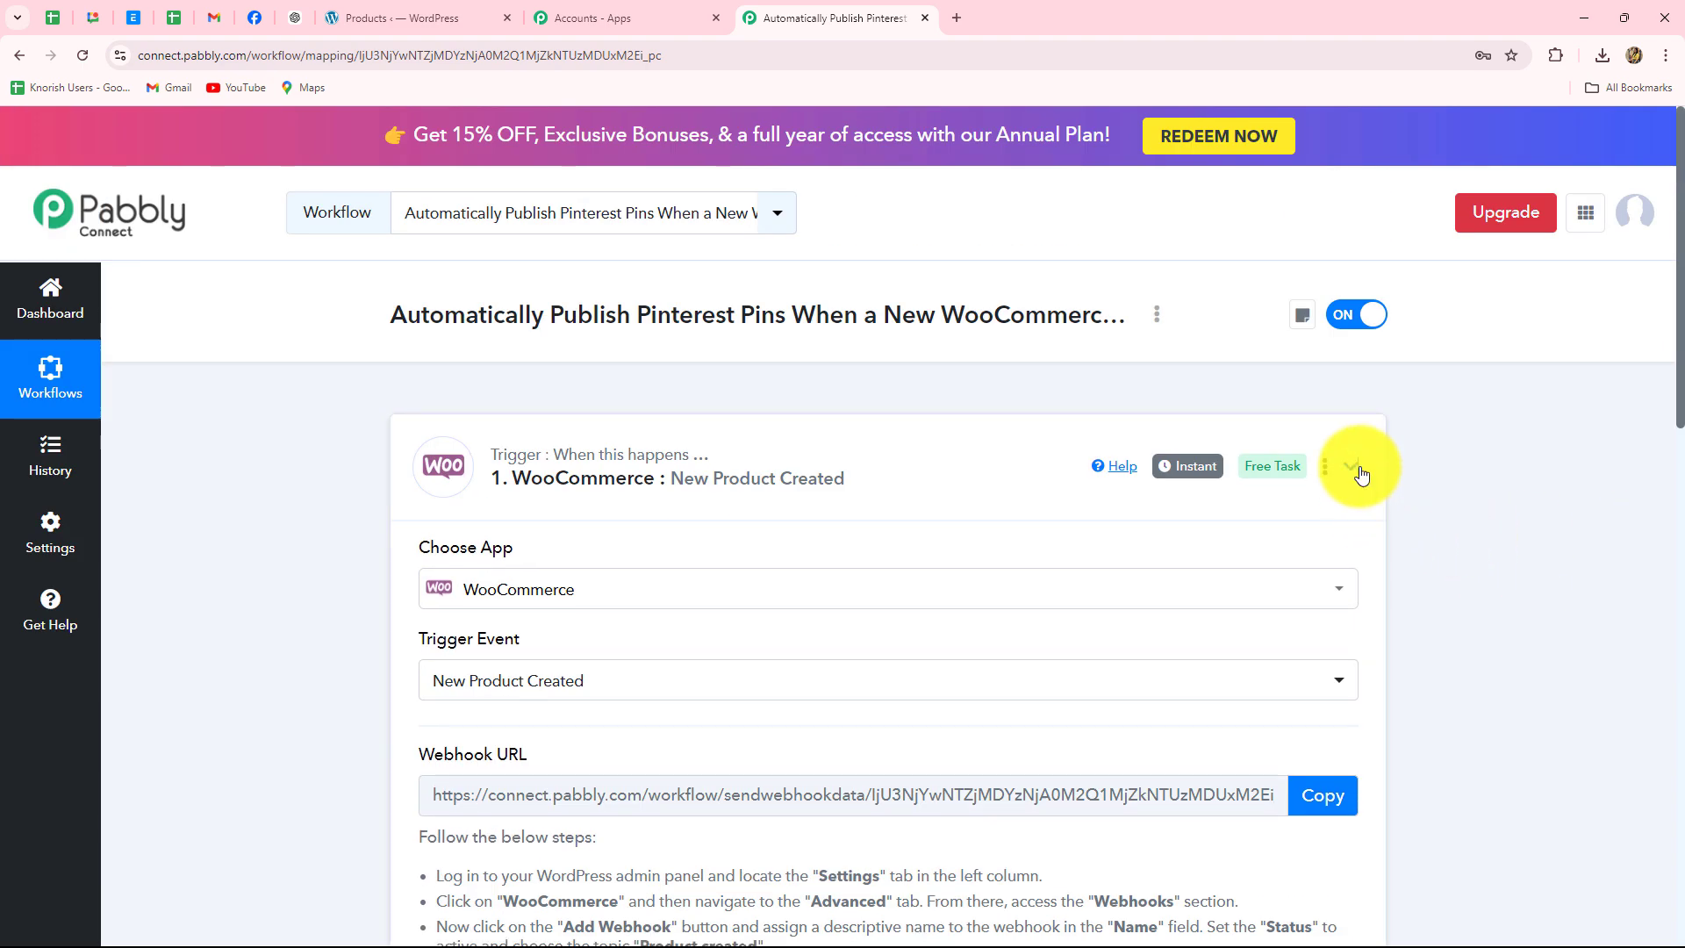
scroll(1441, 495, "down", 12)
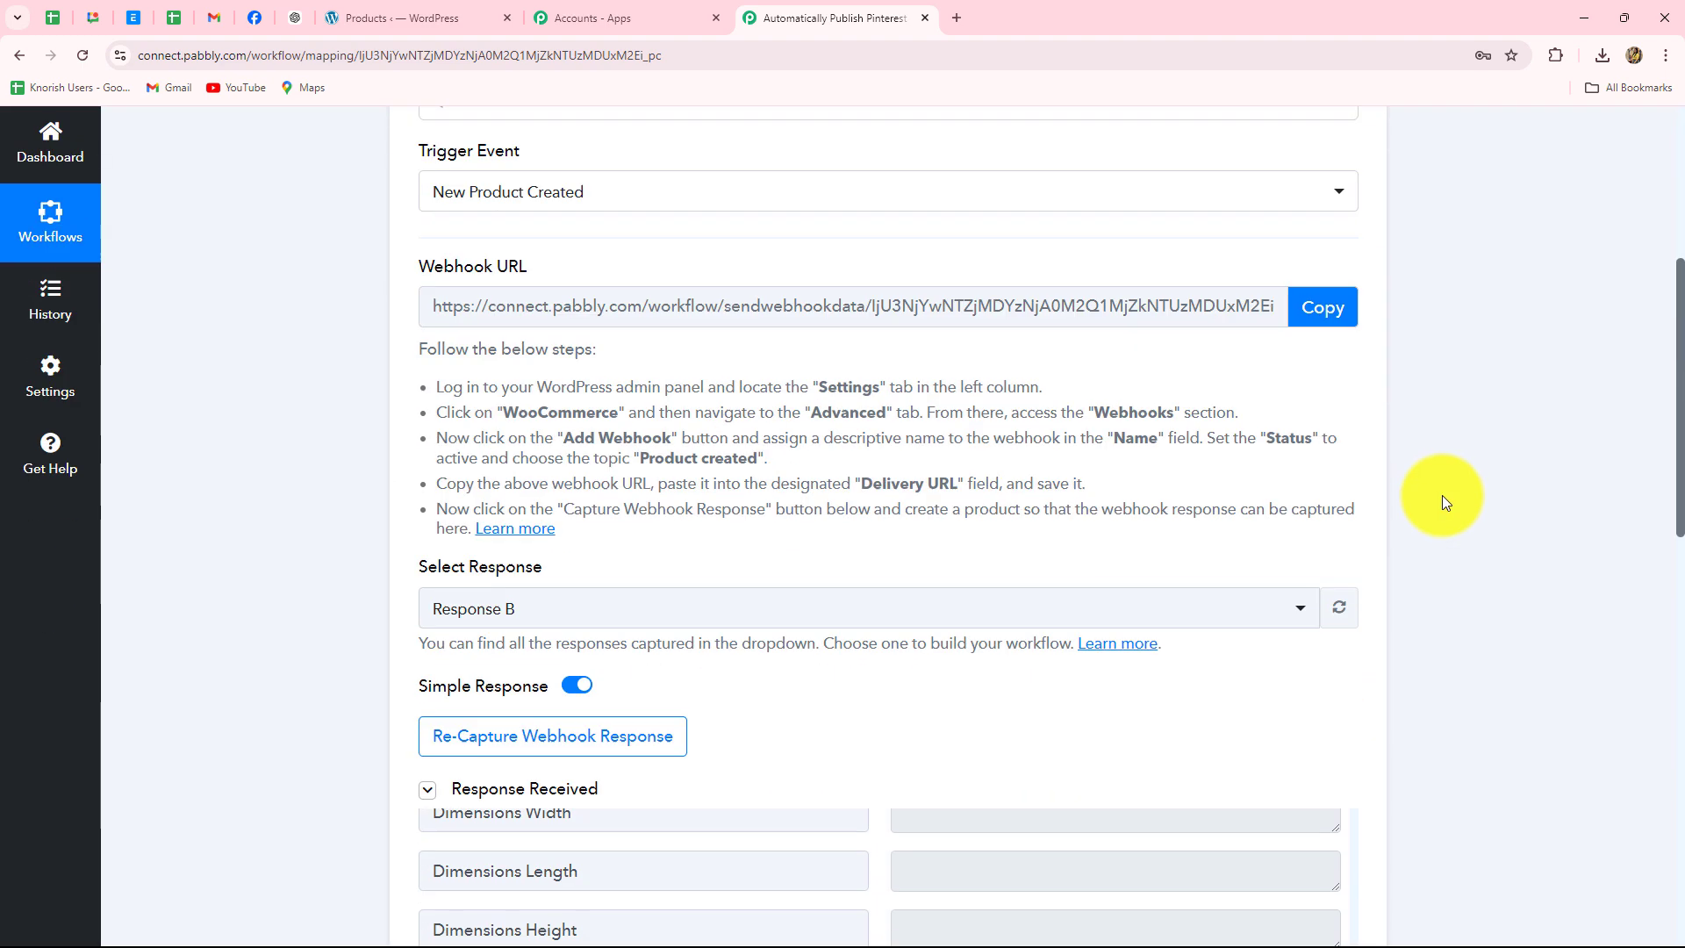
scroll(1098, 562, "down", 4)
scroll(1099, 562, "up", 10)
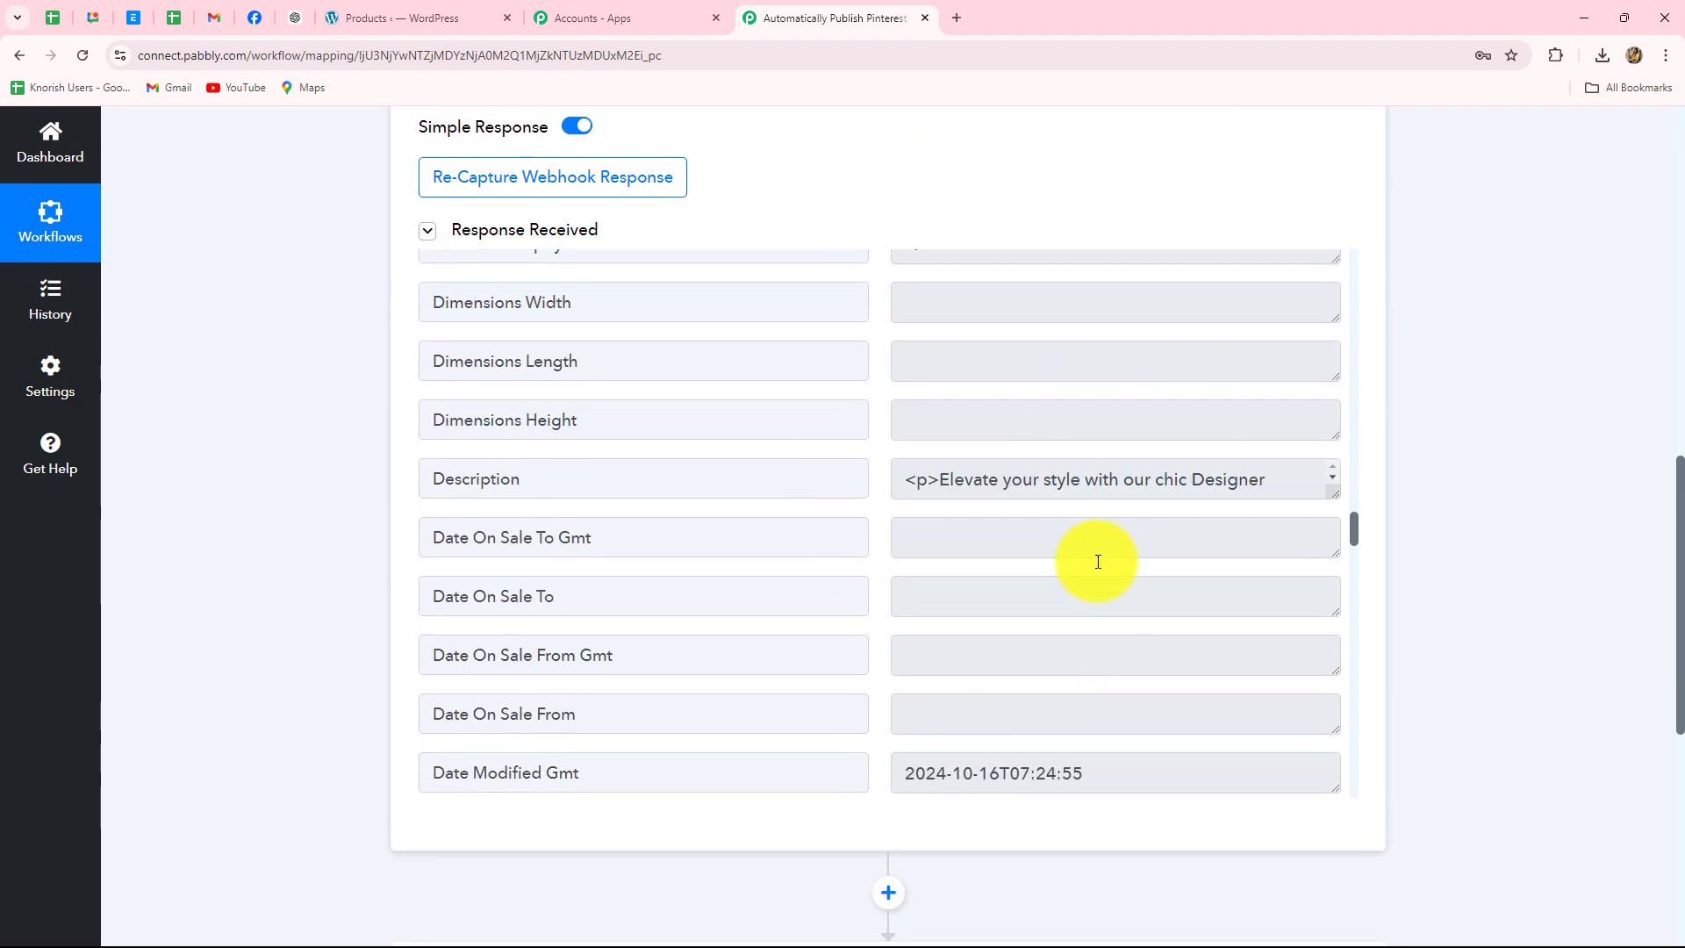
scroll(1099, 562, "up", 5)
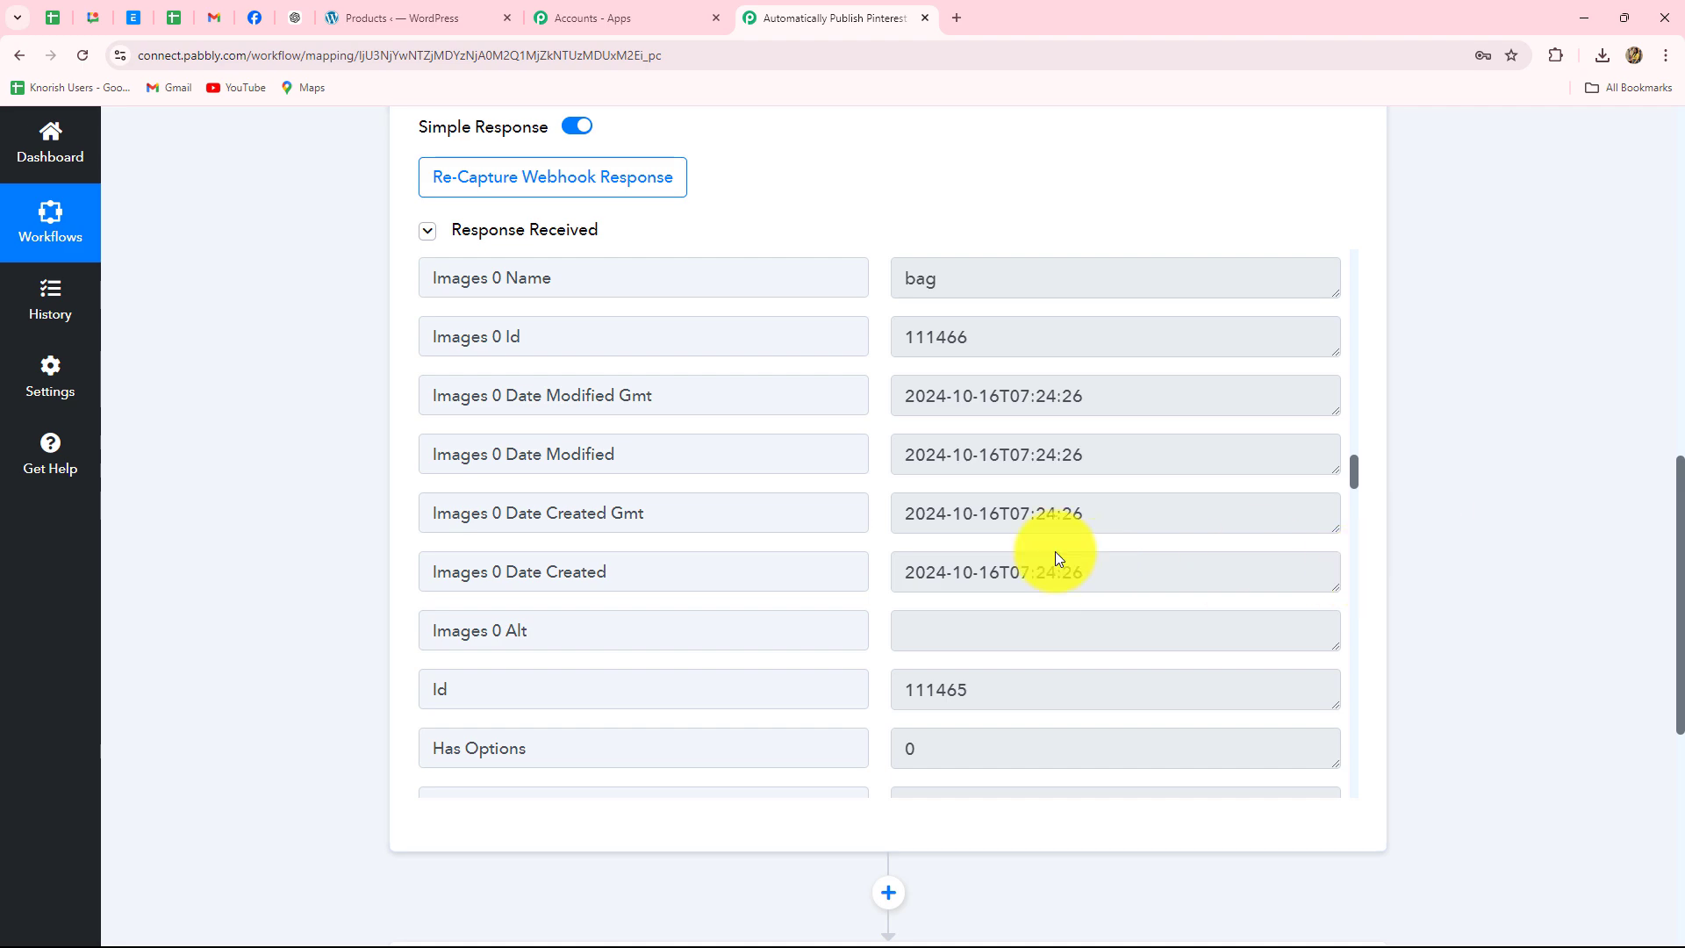
scroll(1057, 558, "up", 5)
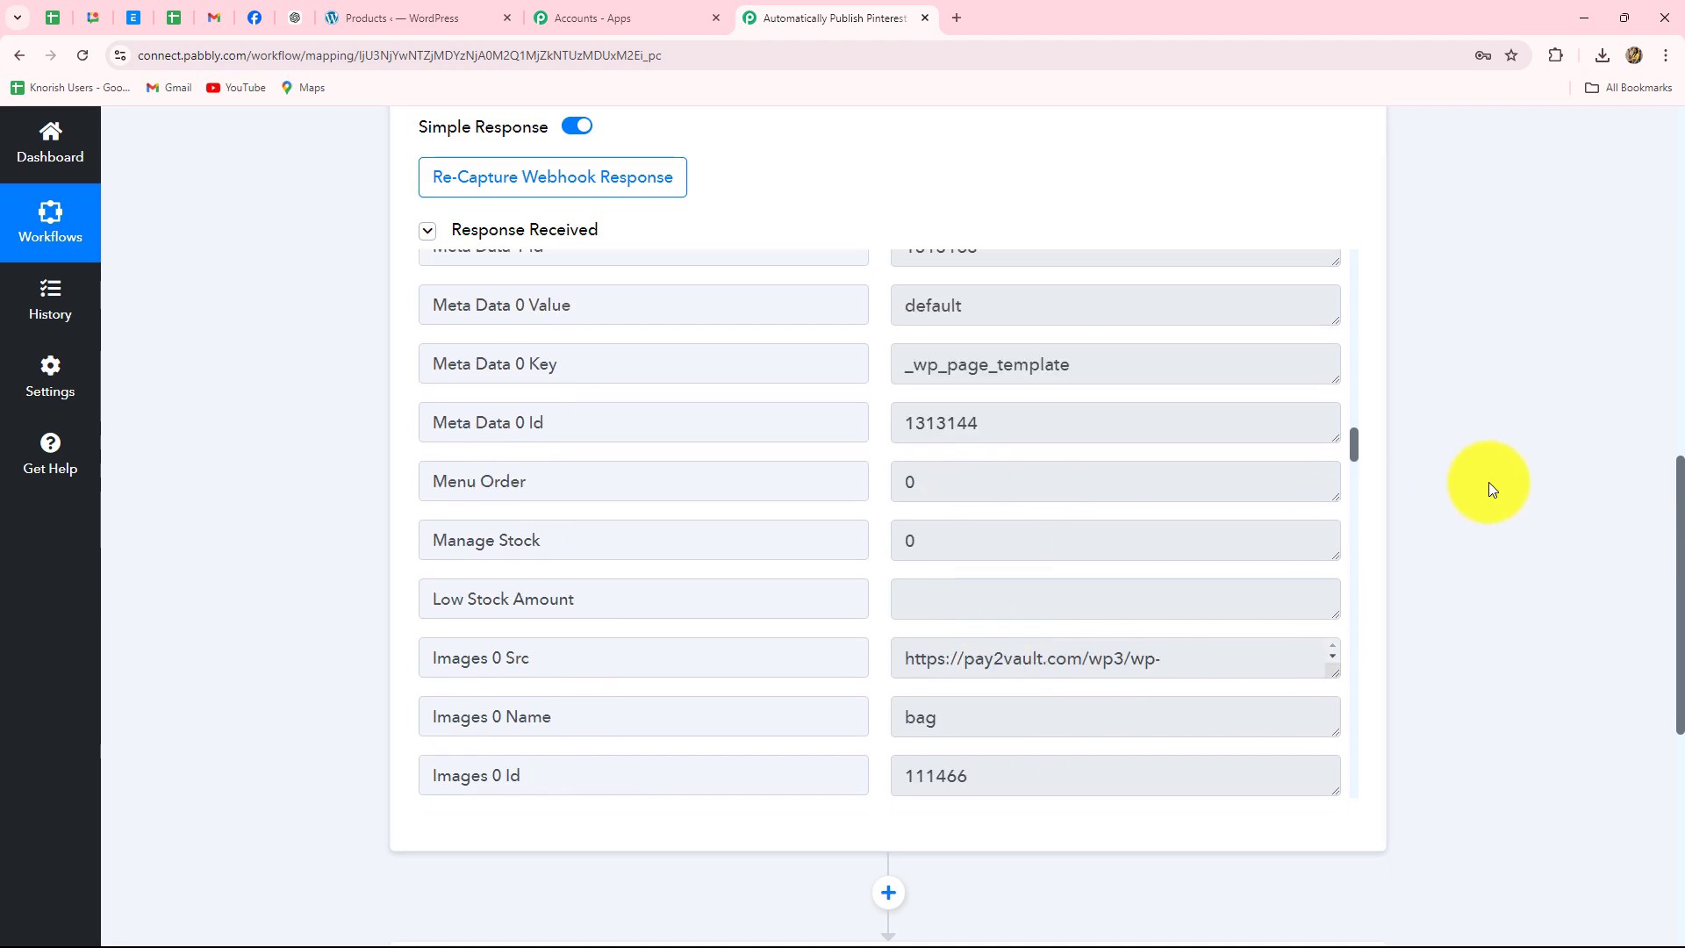
scroll(1488, 482, "up", 3)
scroll(1489, 481, "down", 3)
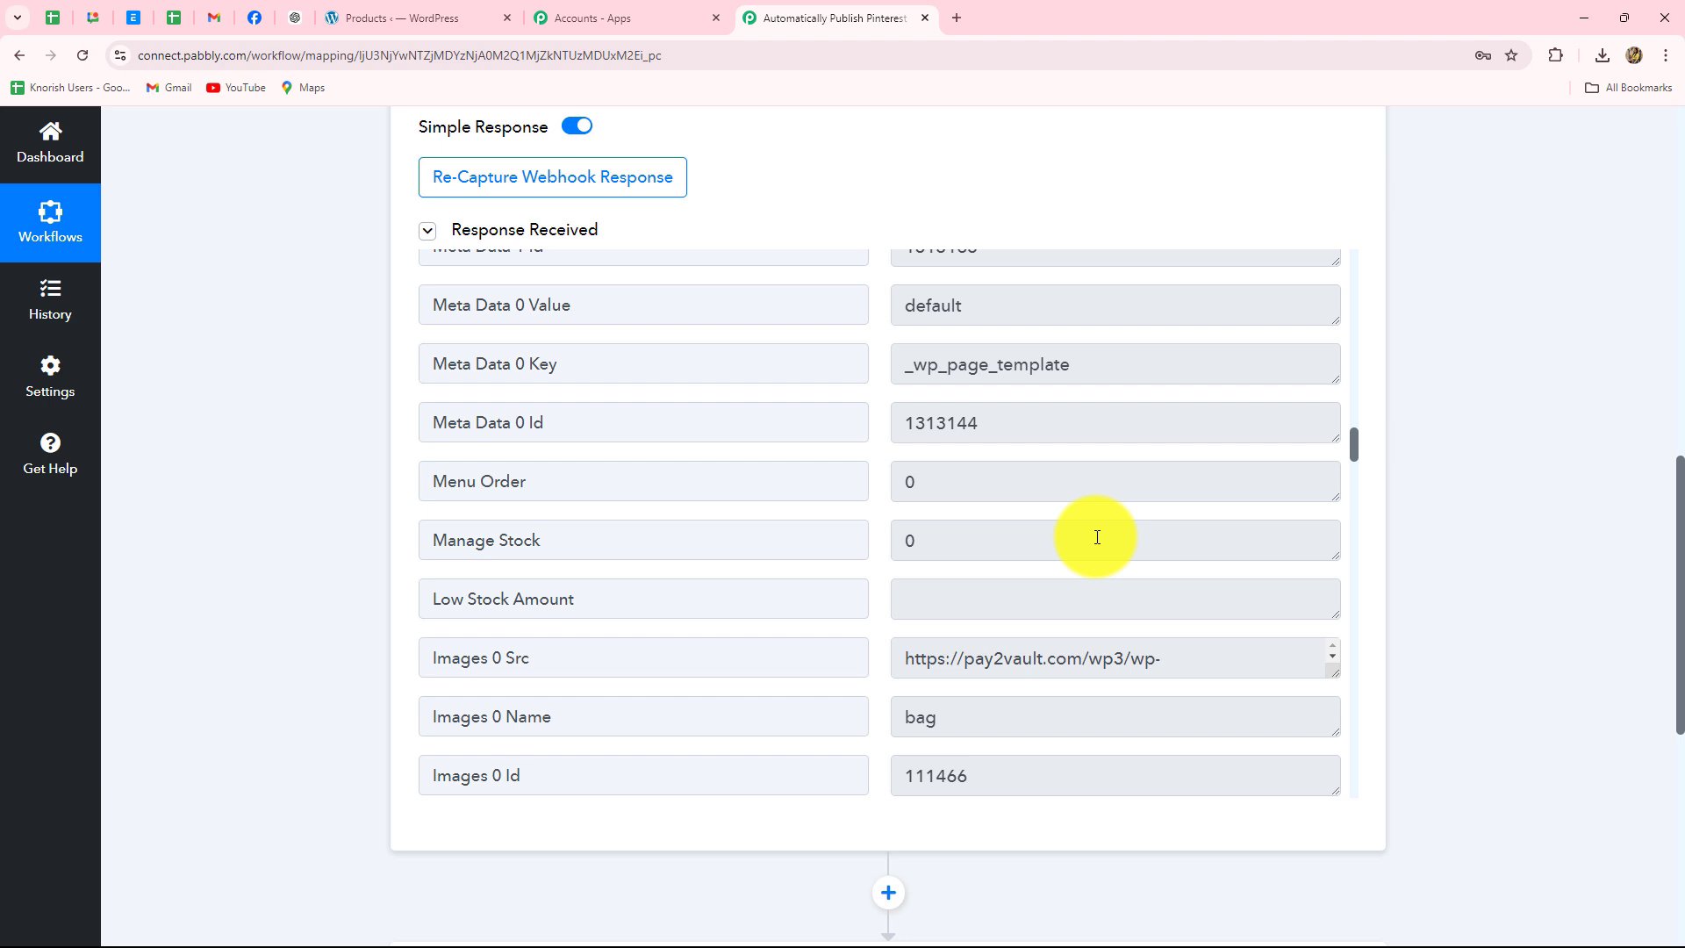
scroll(1229, 369, "up", 10)
left_click(1352, 202)
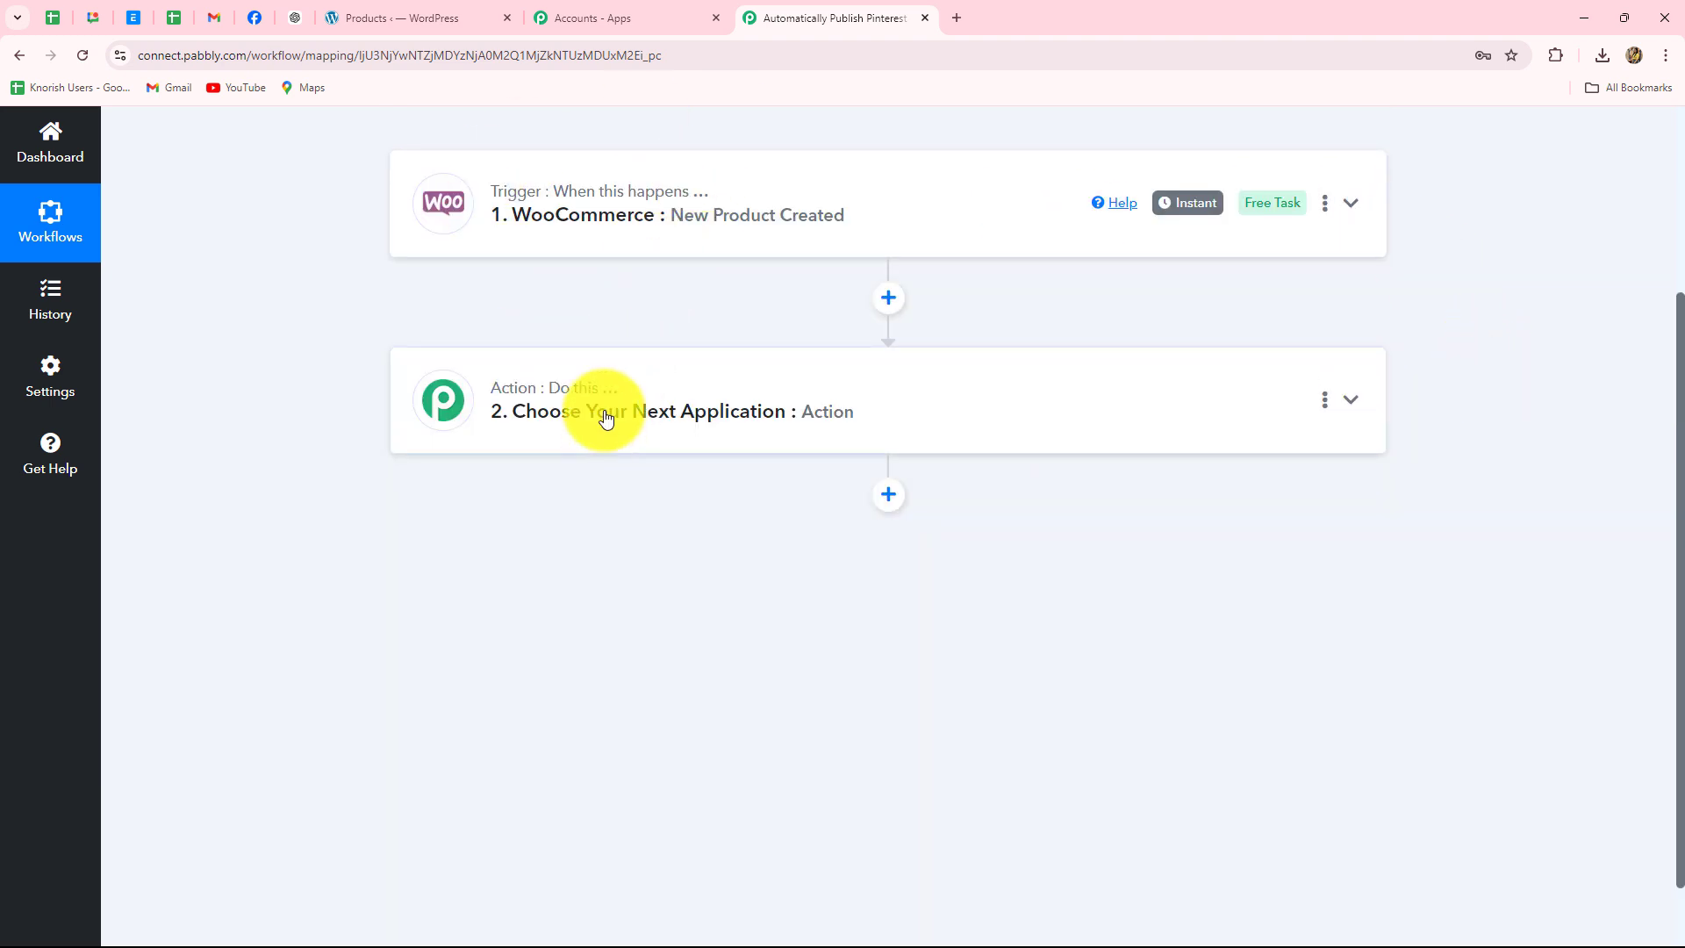
- Set the action step's app to Pinterest, found by searching 'Pi', with Create Pin as the event
left_click(610, 376)
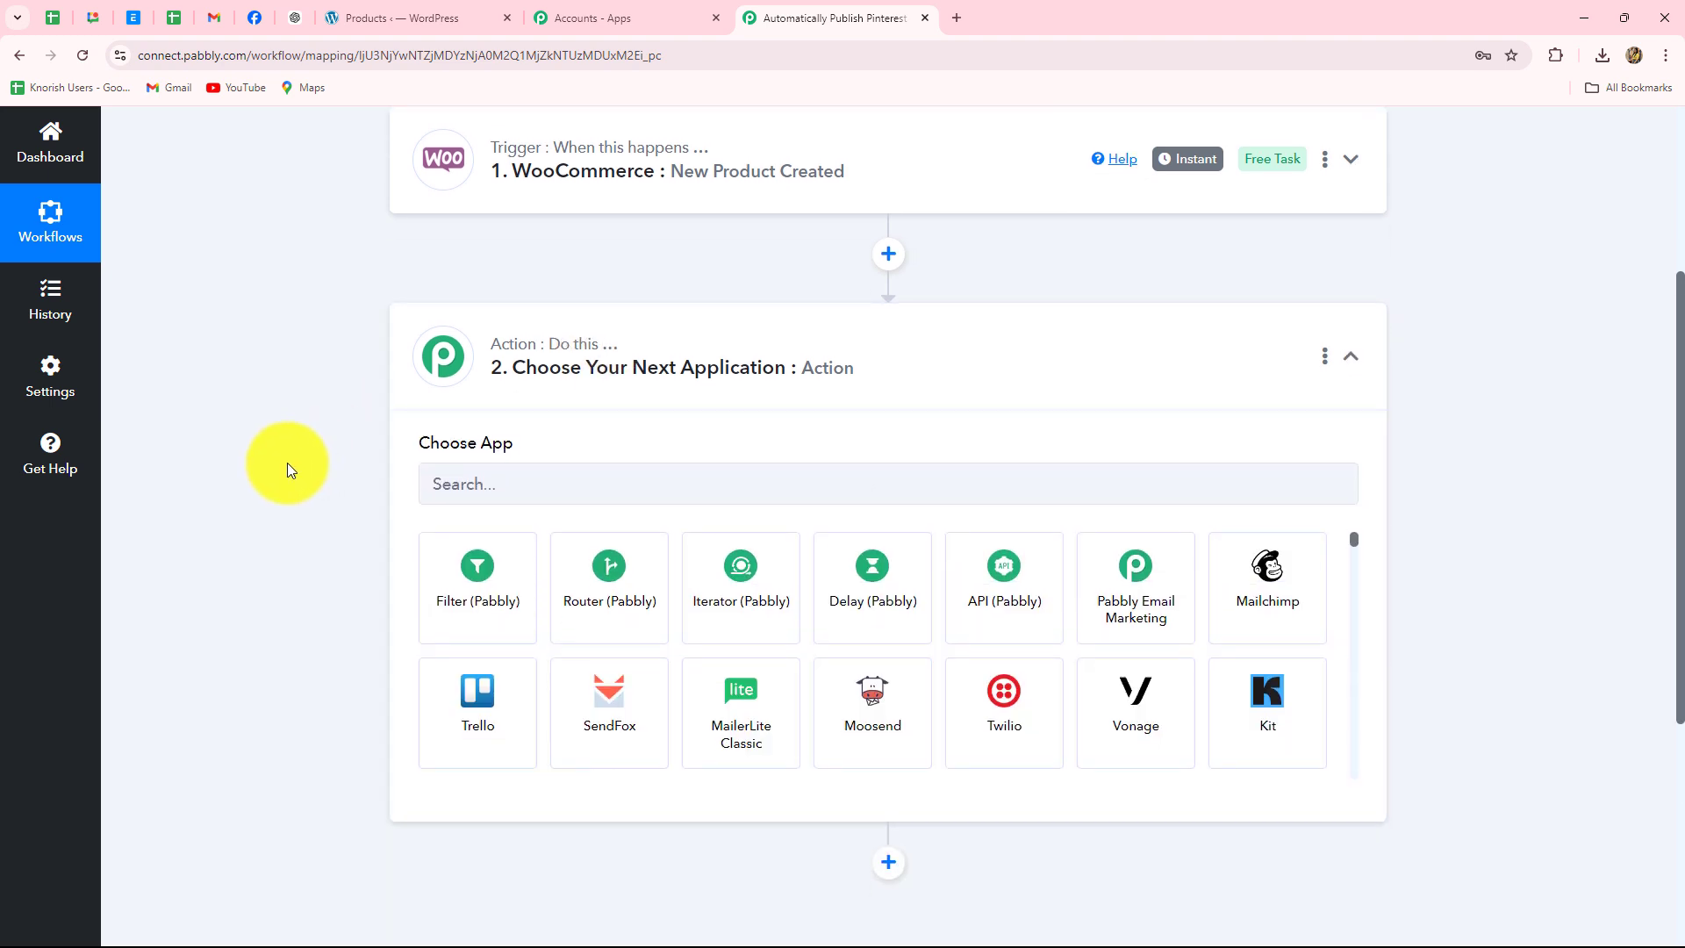
left_click(474, 485)
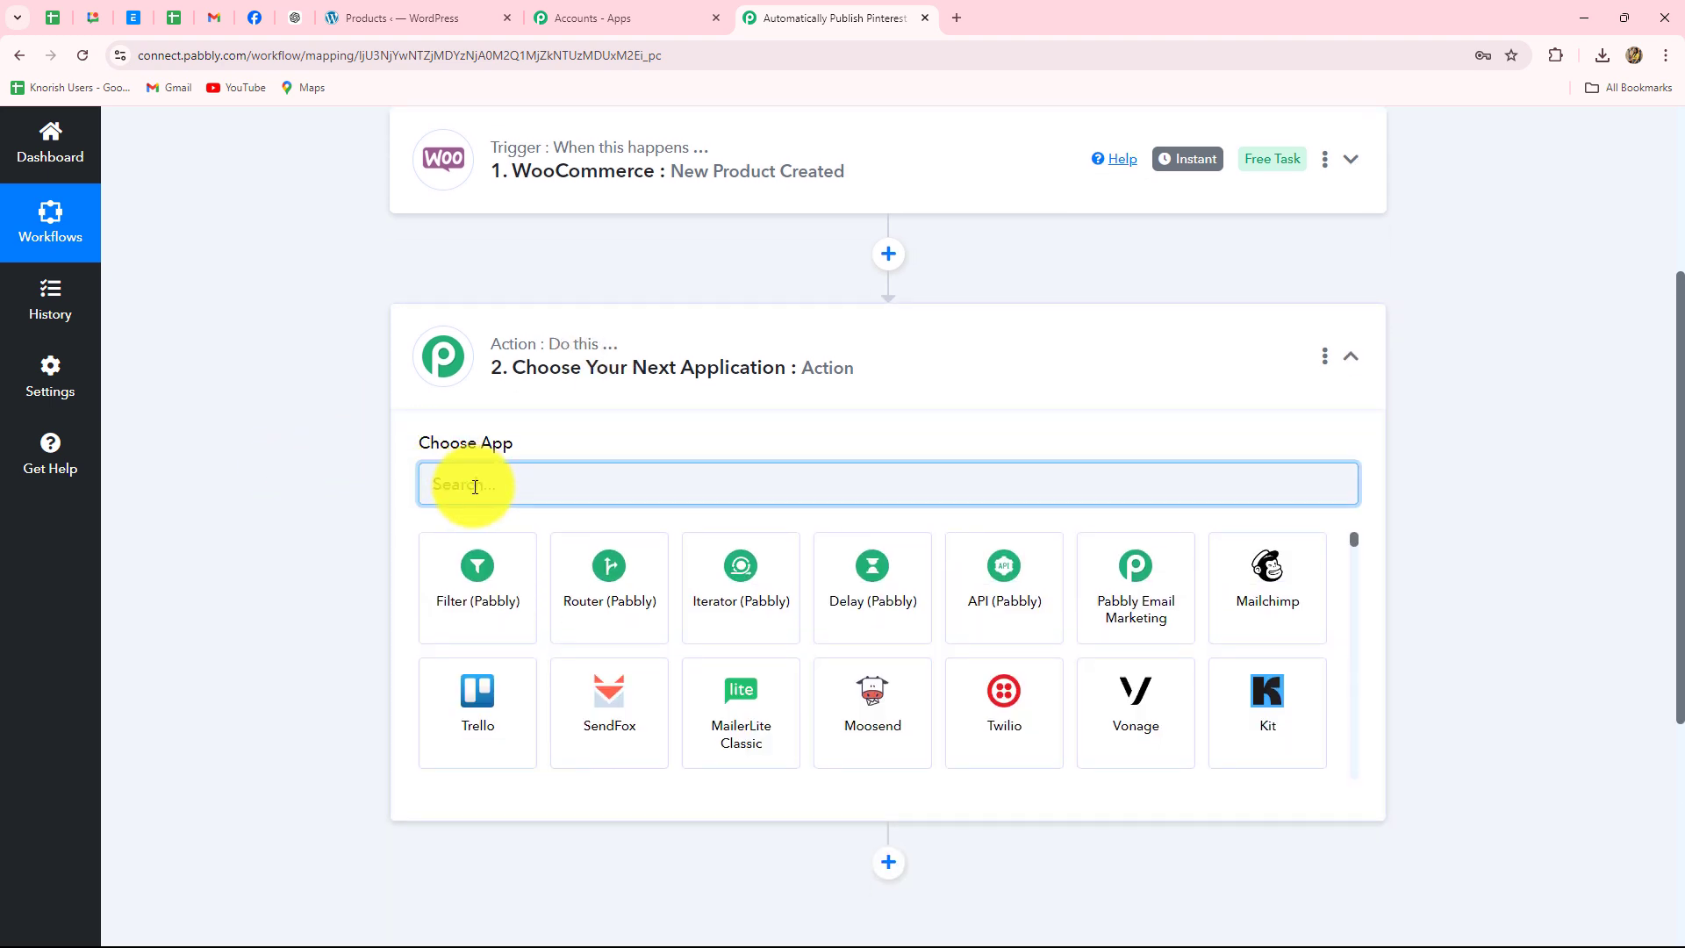
key("Caps_Lock")
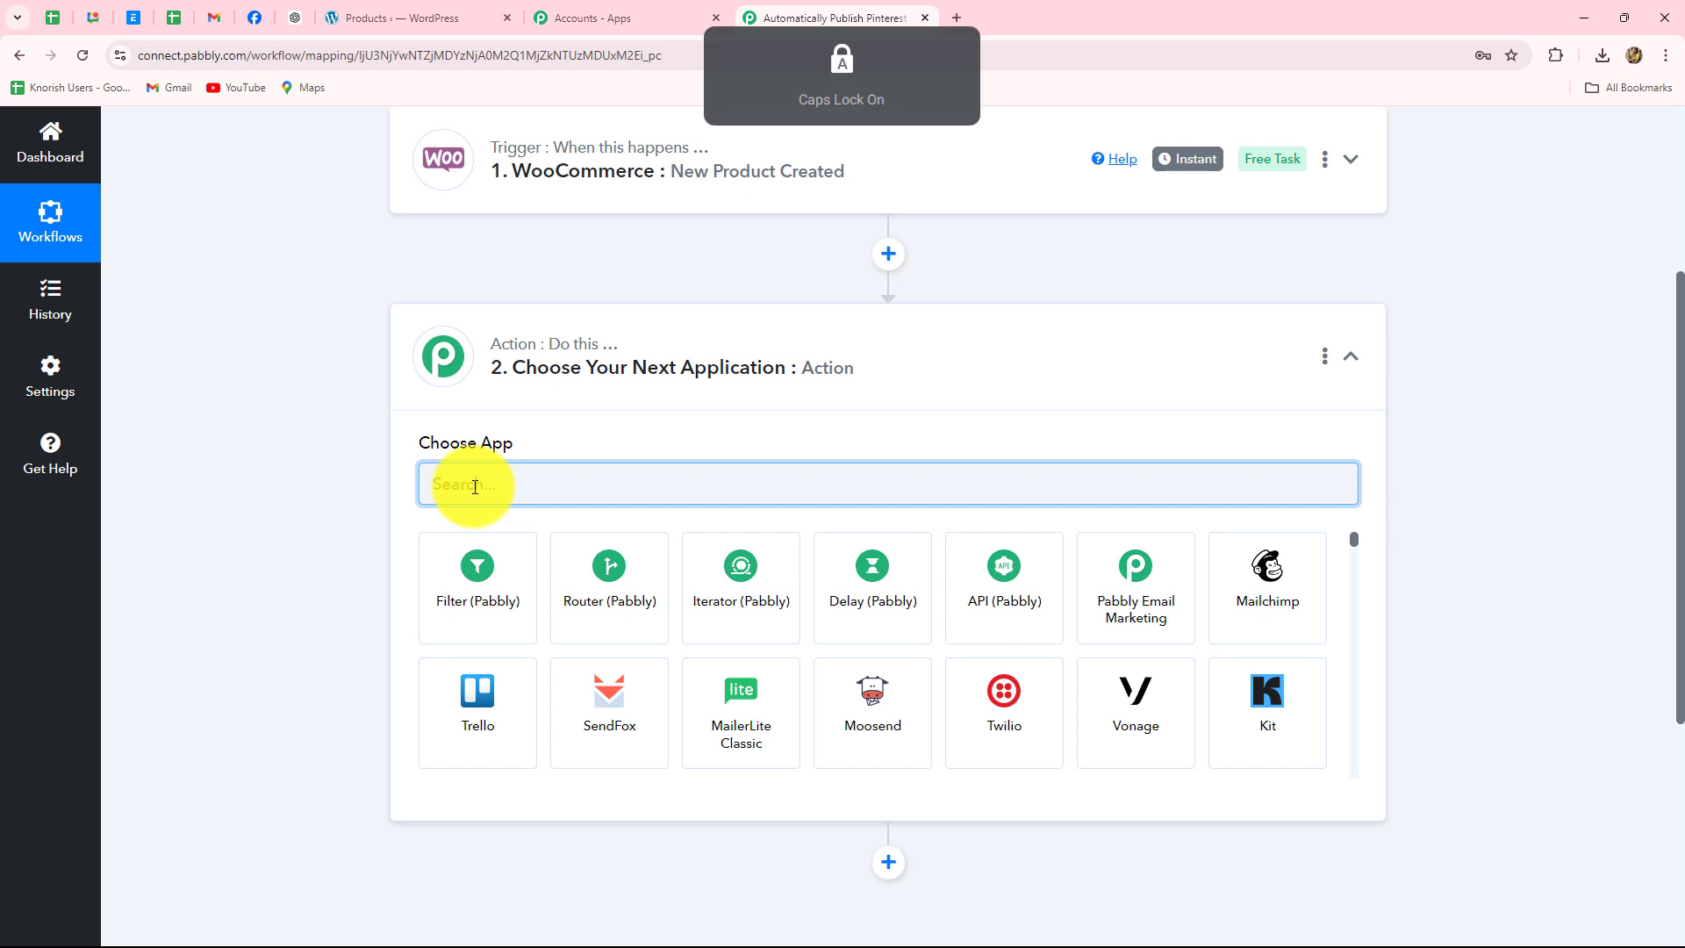
type("P")
key("Caps_Lock")
type("i")
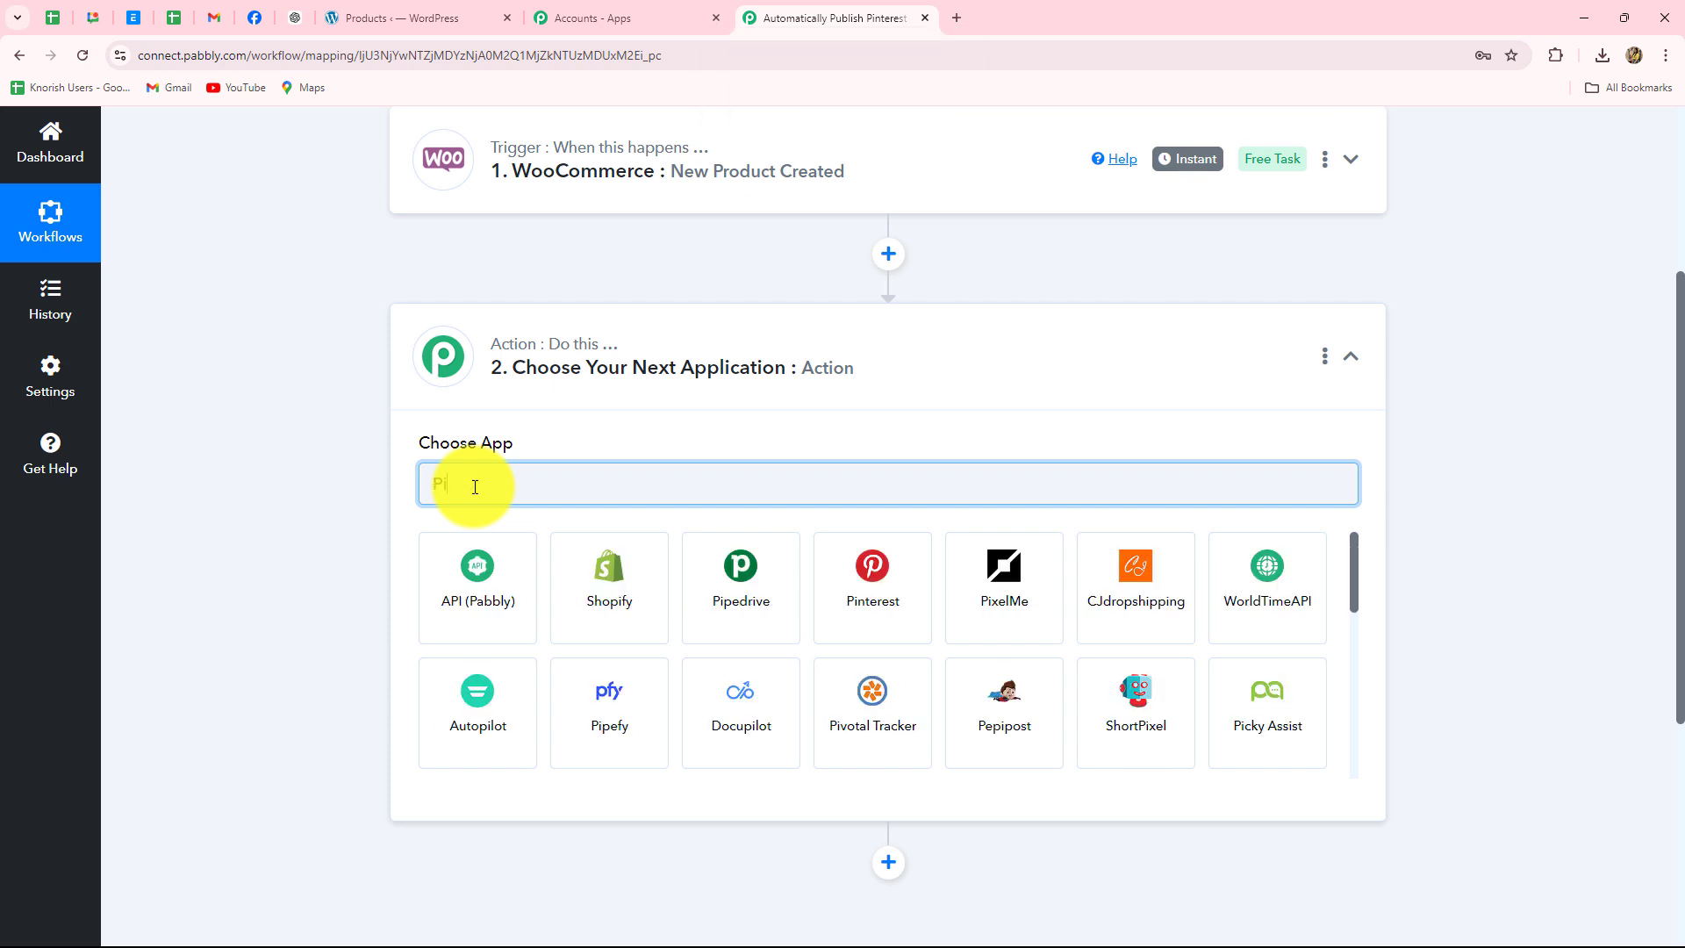
left_click(826, 568)
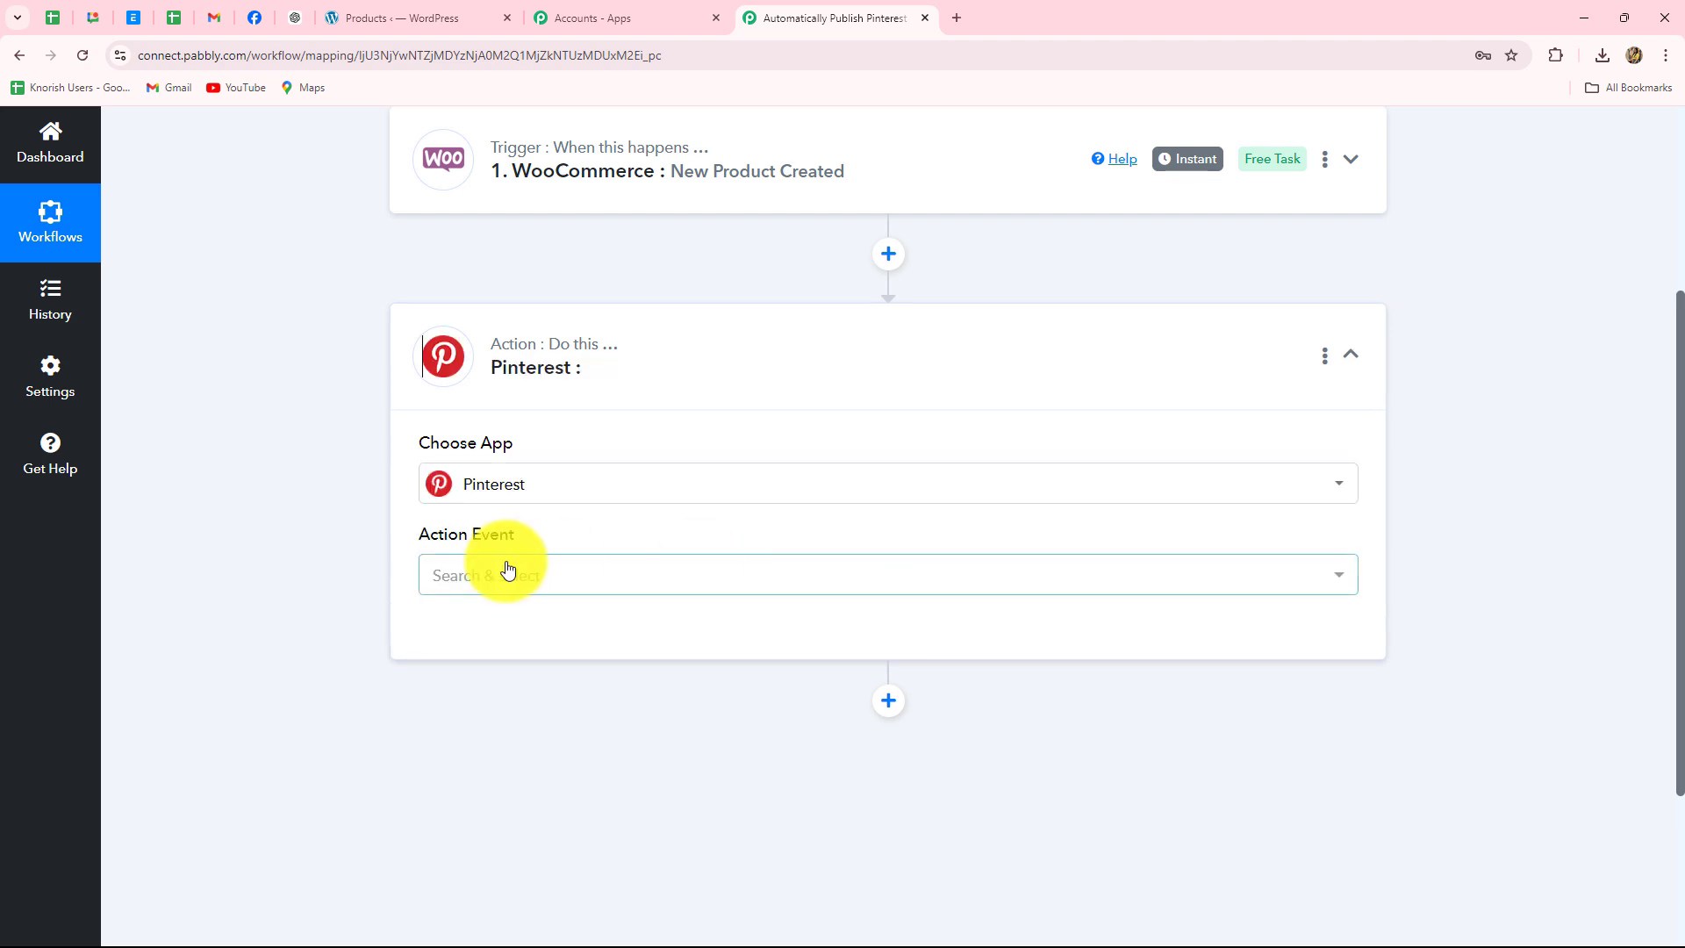
left_click(508, 571)
left_click(500, 318)
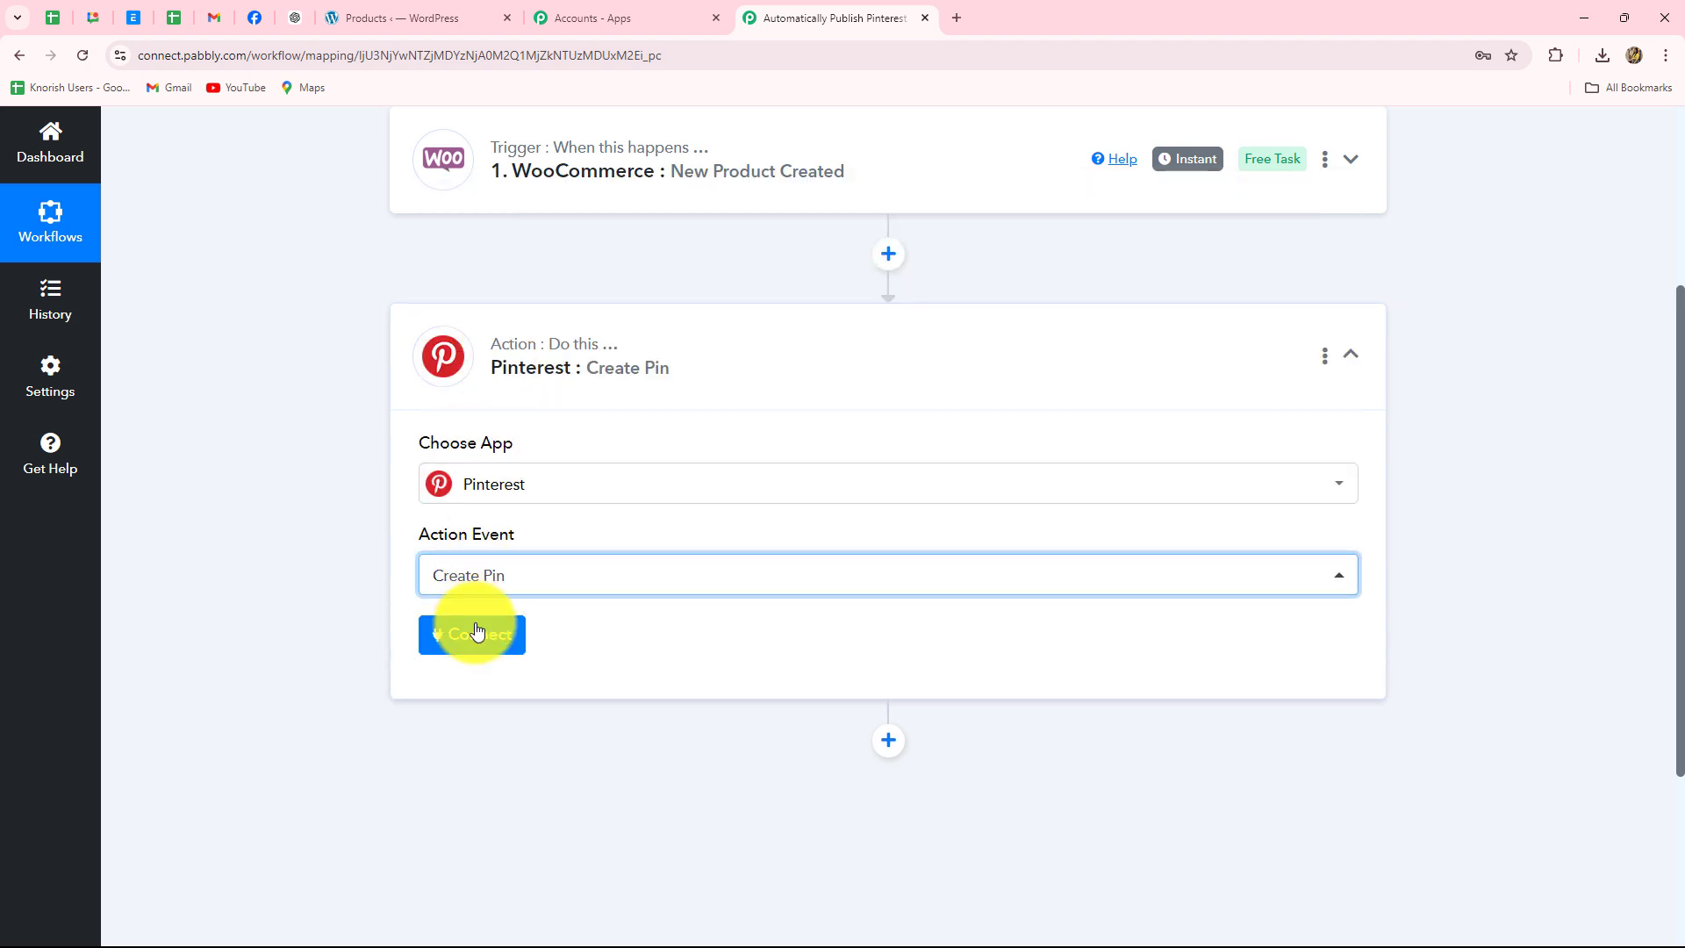
- Add a new Pinterest connection and grant Pabbly Connect access to the account
left_click(481, 638)
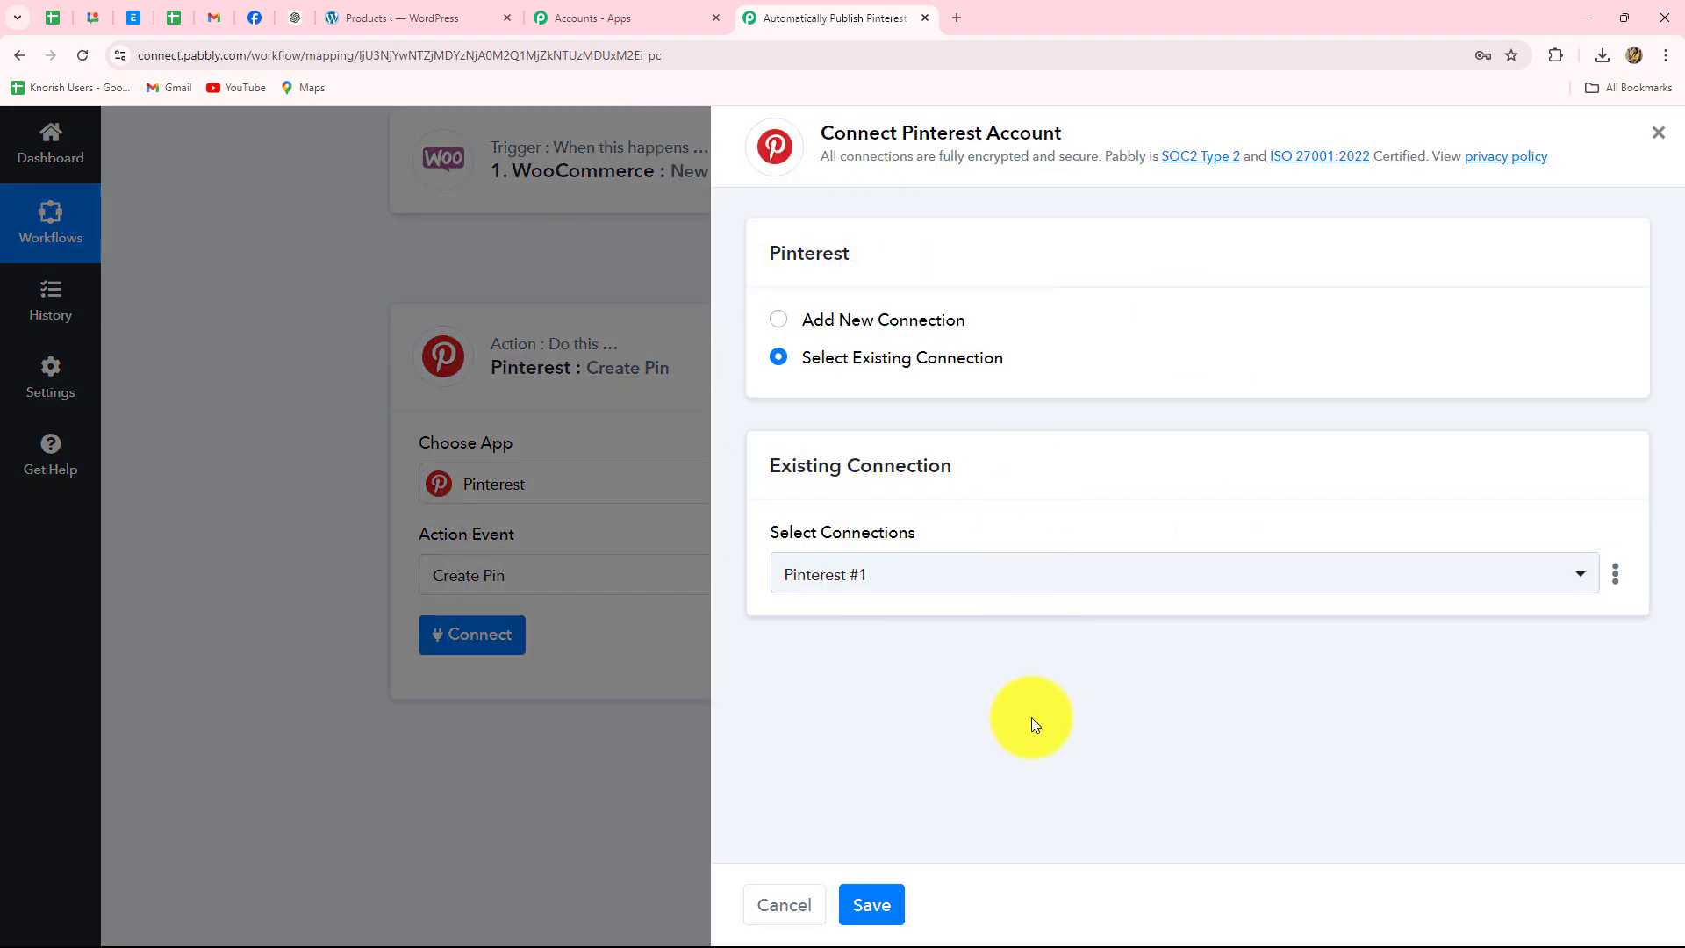
left_click(1099, 932)
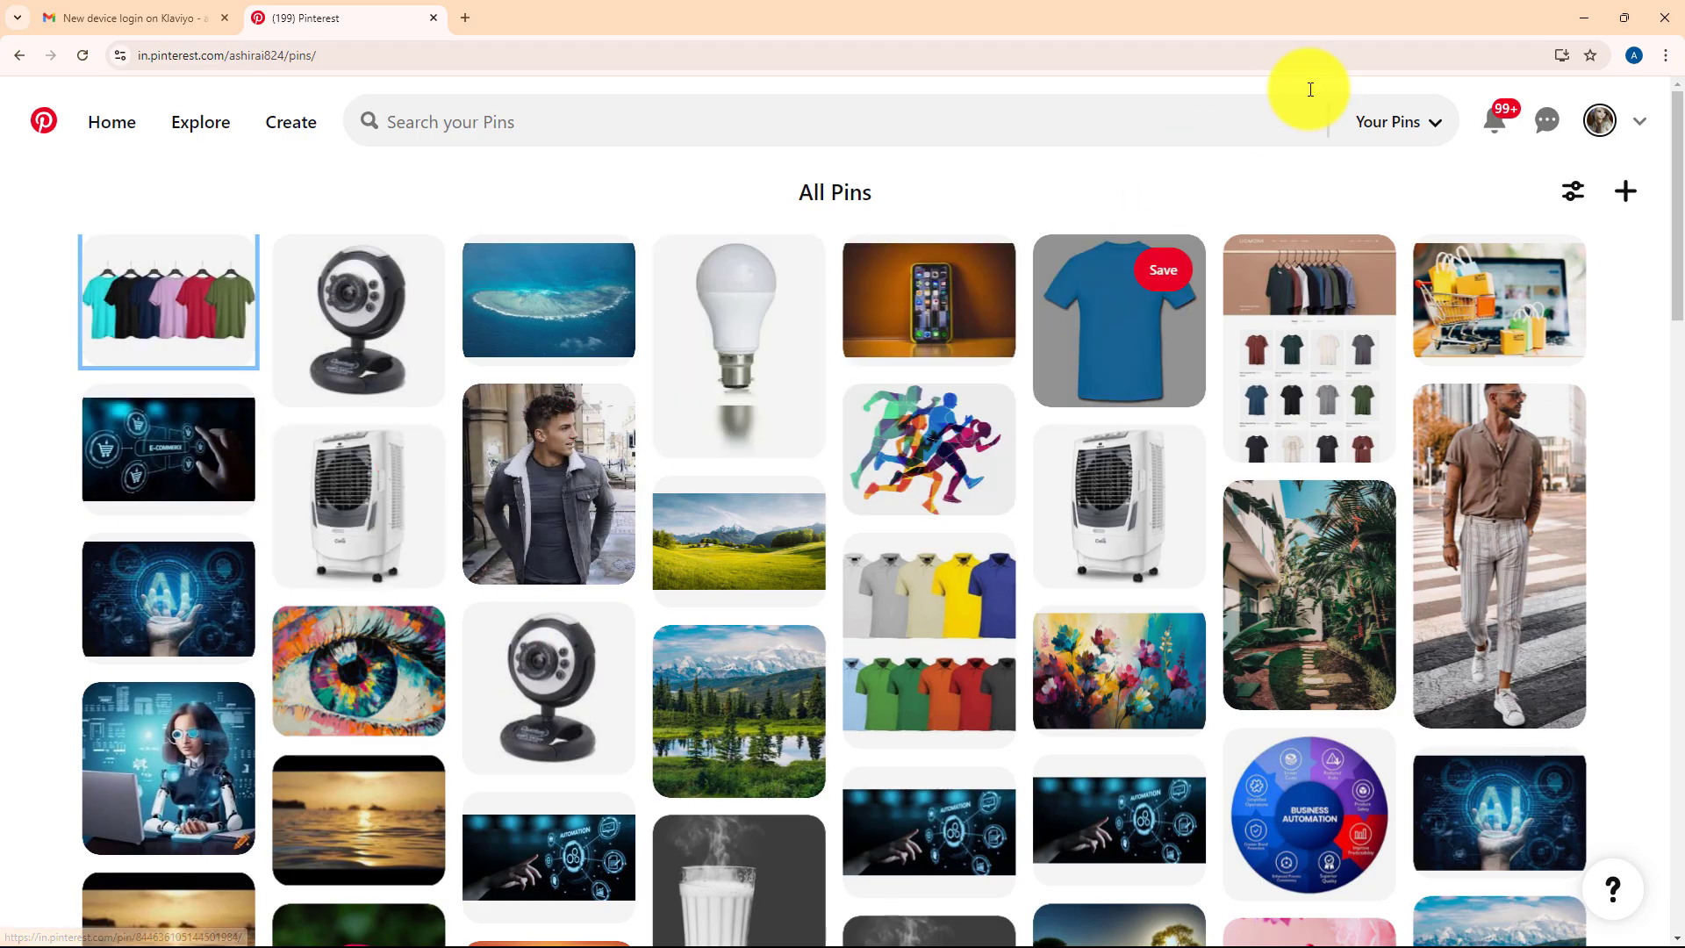
left_click(1585, 17)
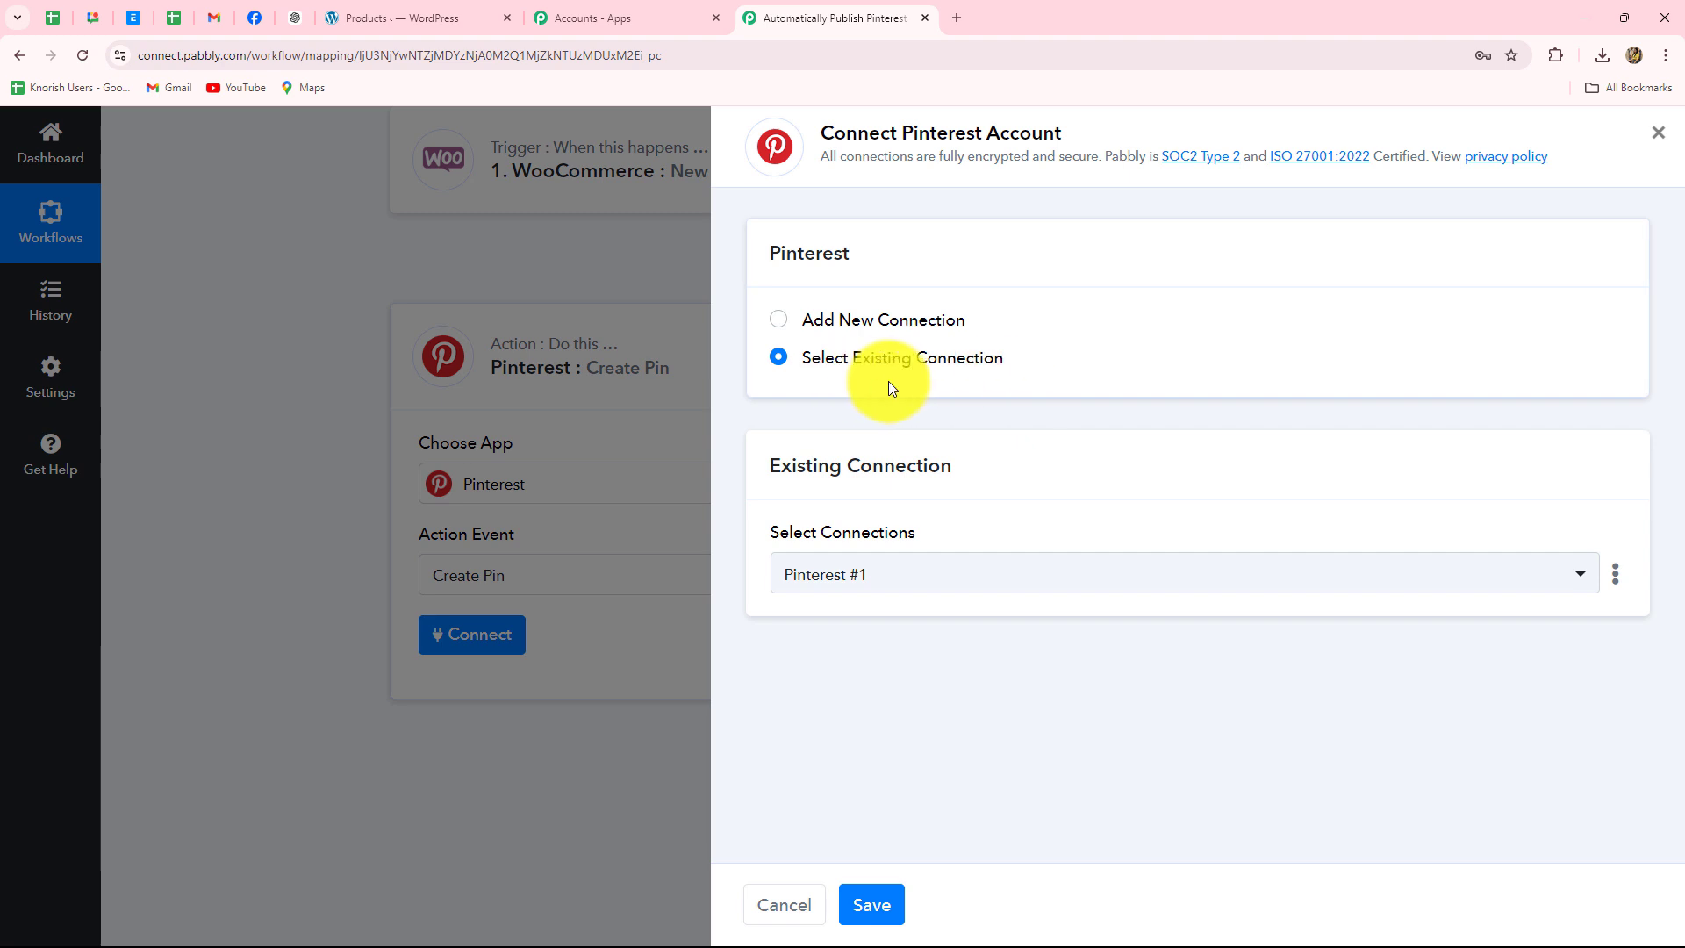
left_click(780, 322)
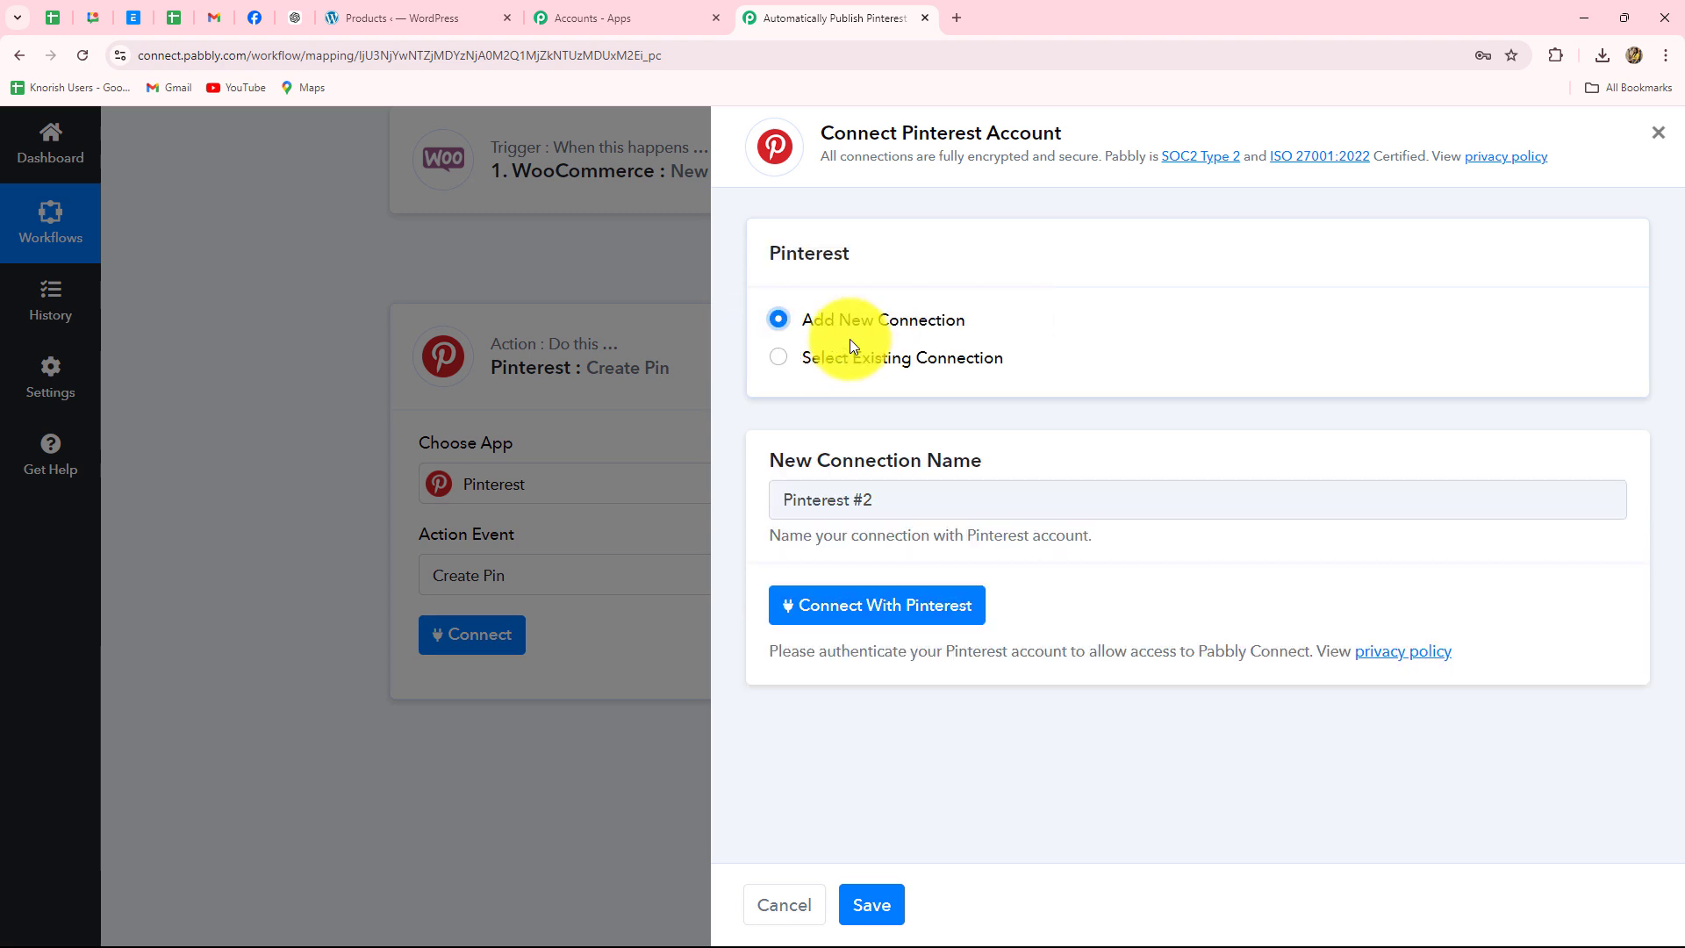
left_click(807, 623)
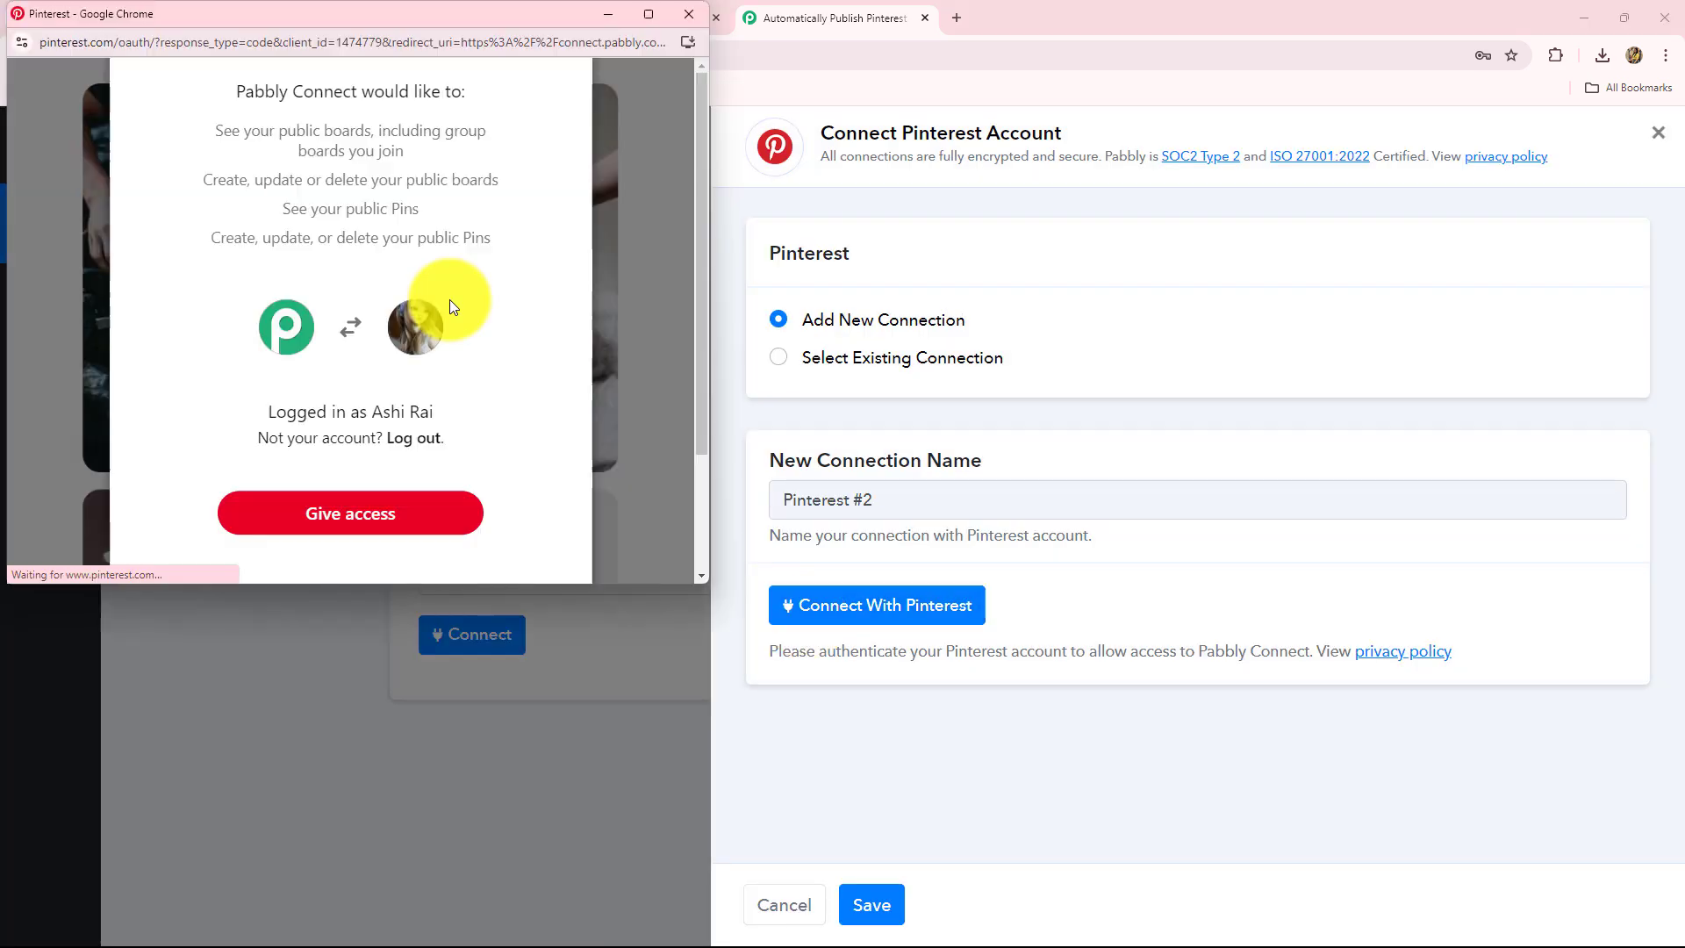
left_click(395, 513)
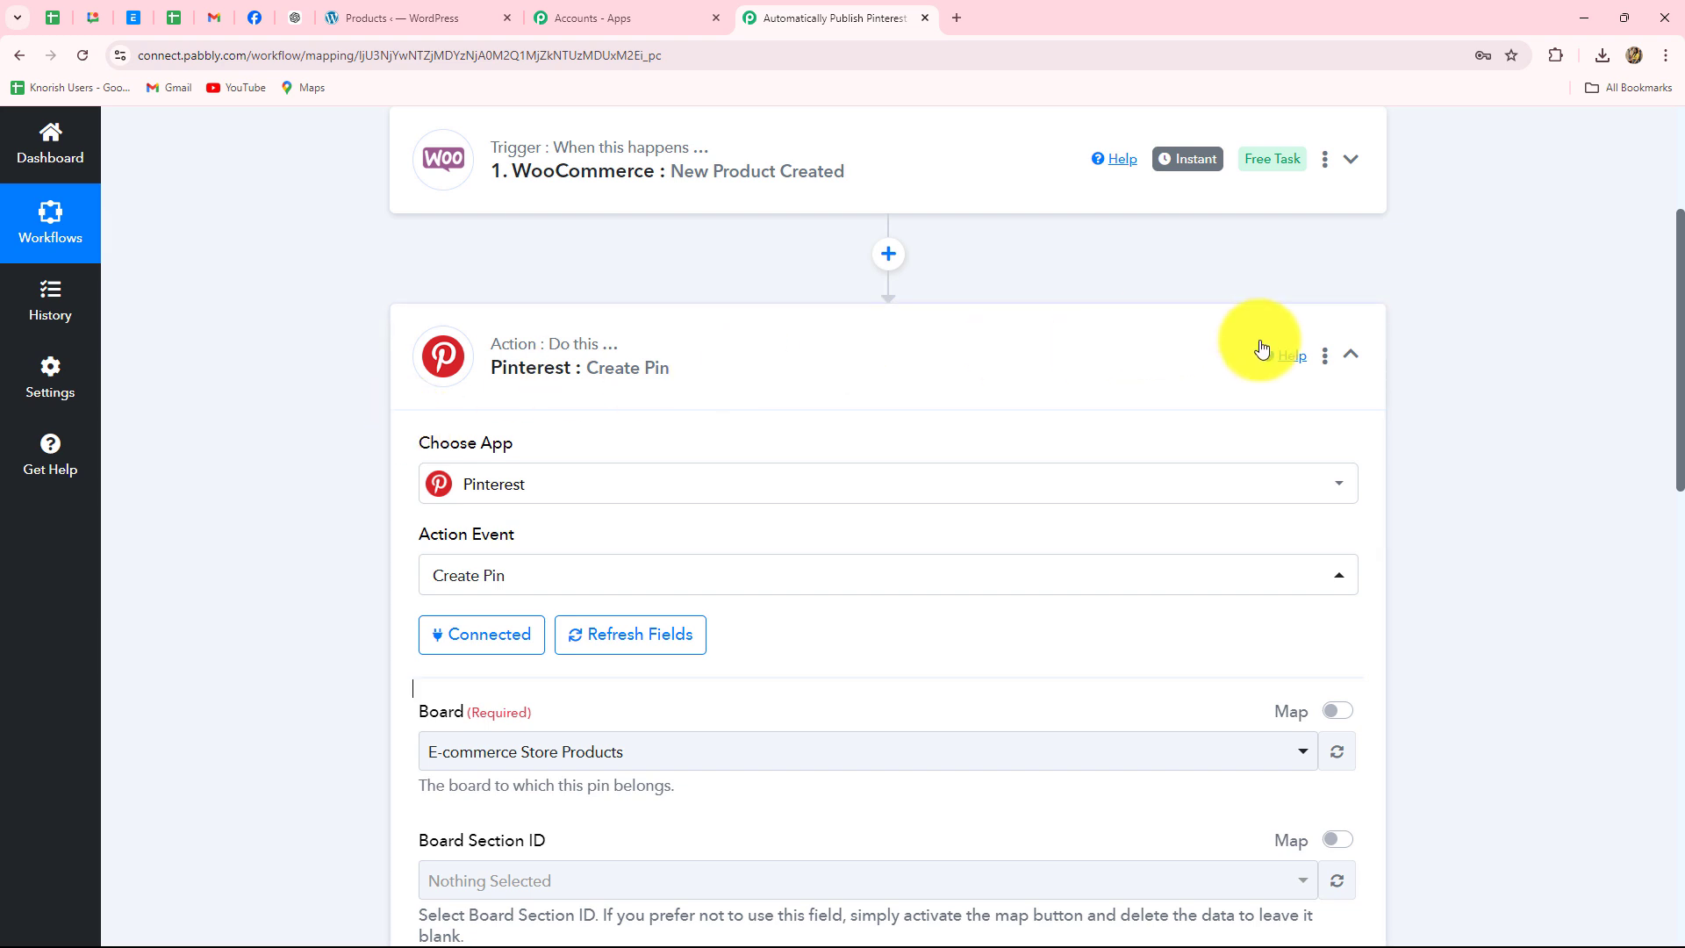
- Check that the Board dropdown shows E-commerce Store Products
scroll(545, 489, "down", 3)
scroll(546, 489, "up", 3)
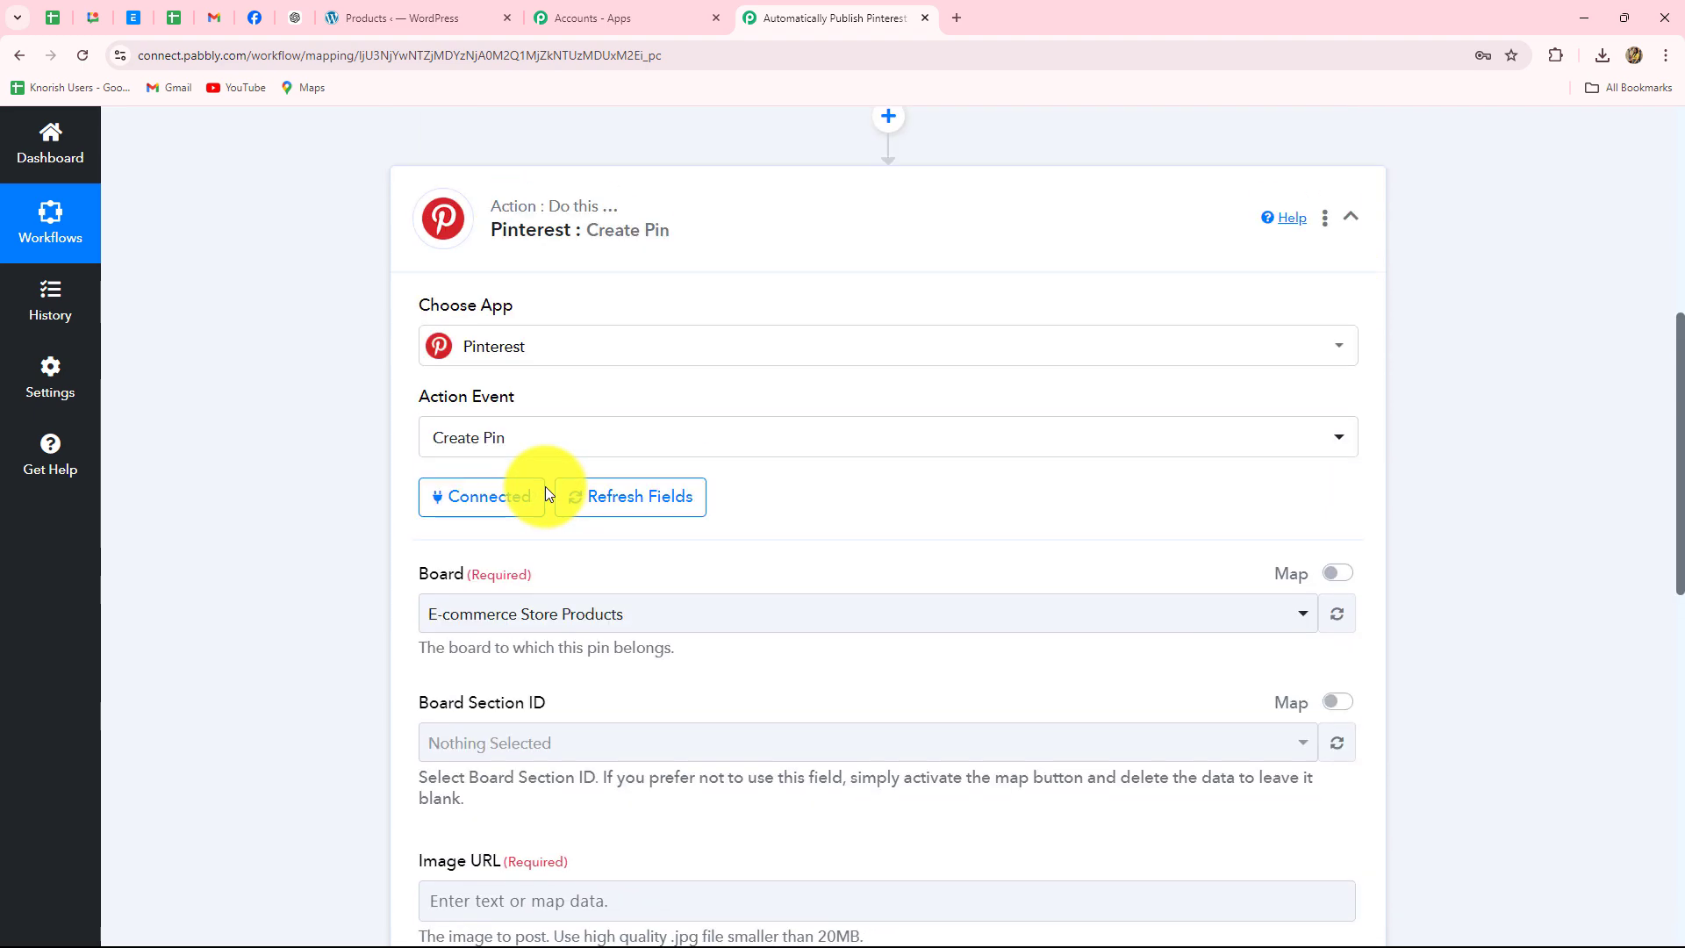
scroll(546, 489, "down", 3)
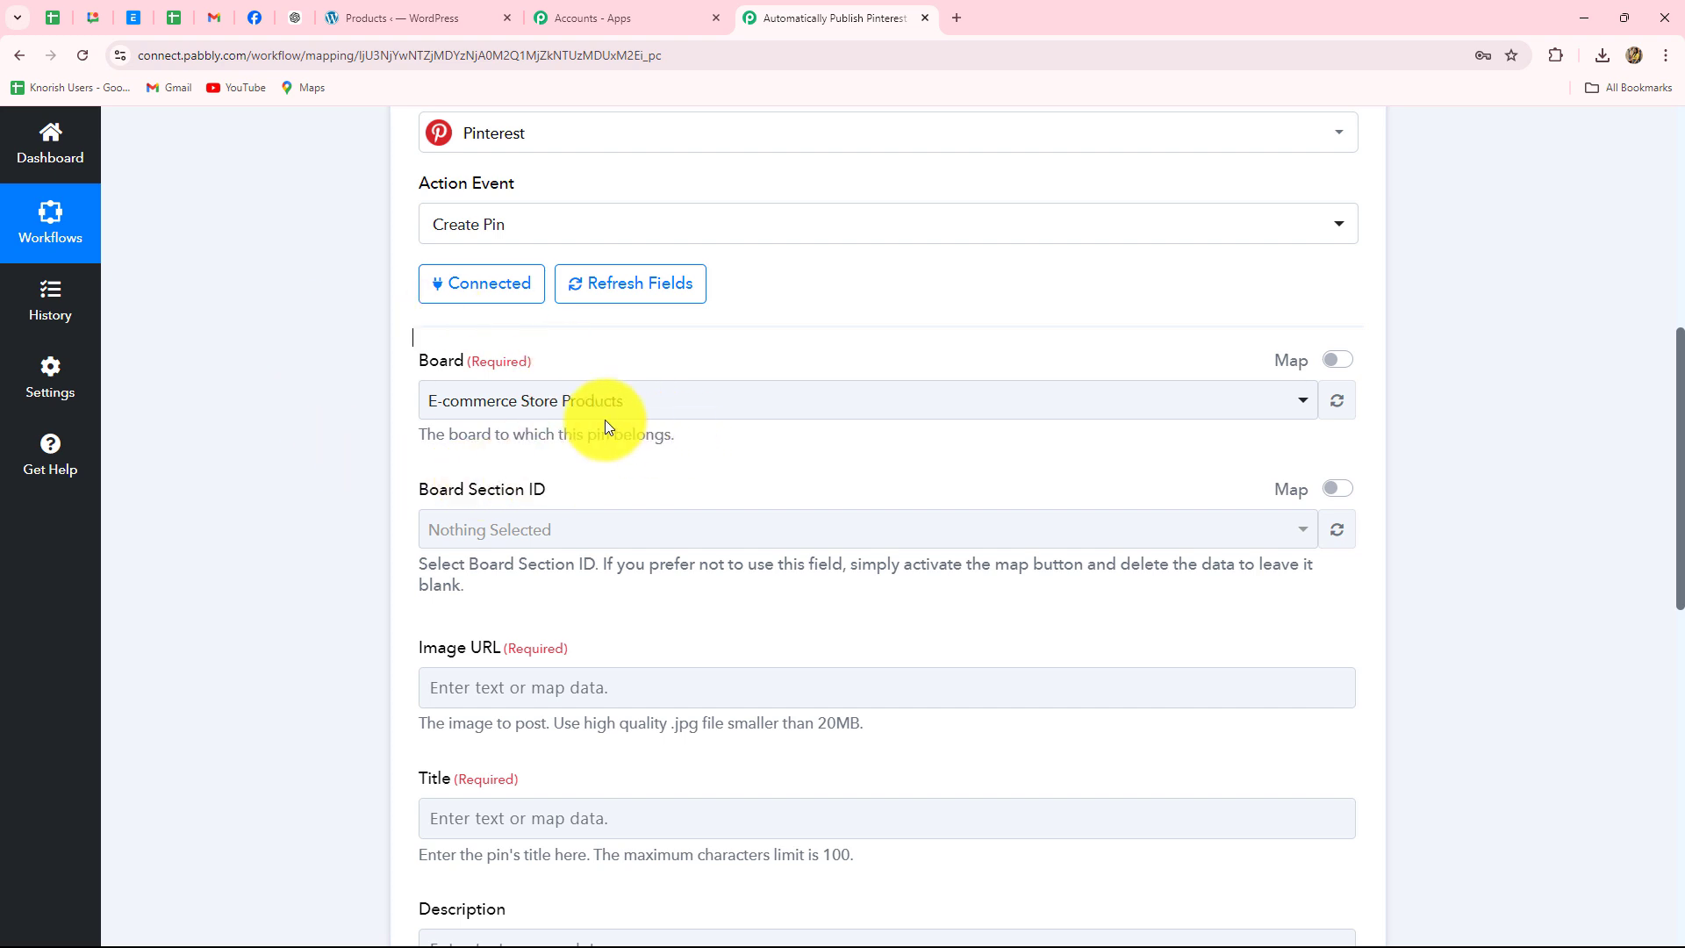
left_click(632, 407)
left_click(208, 602)
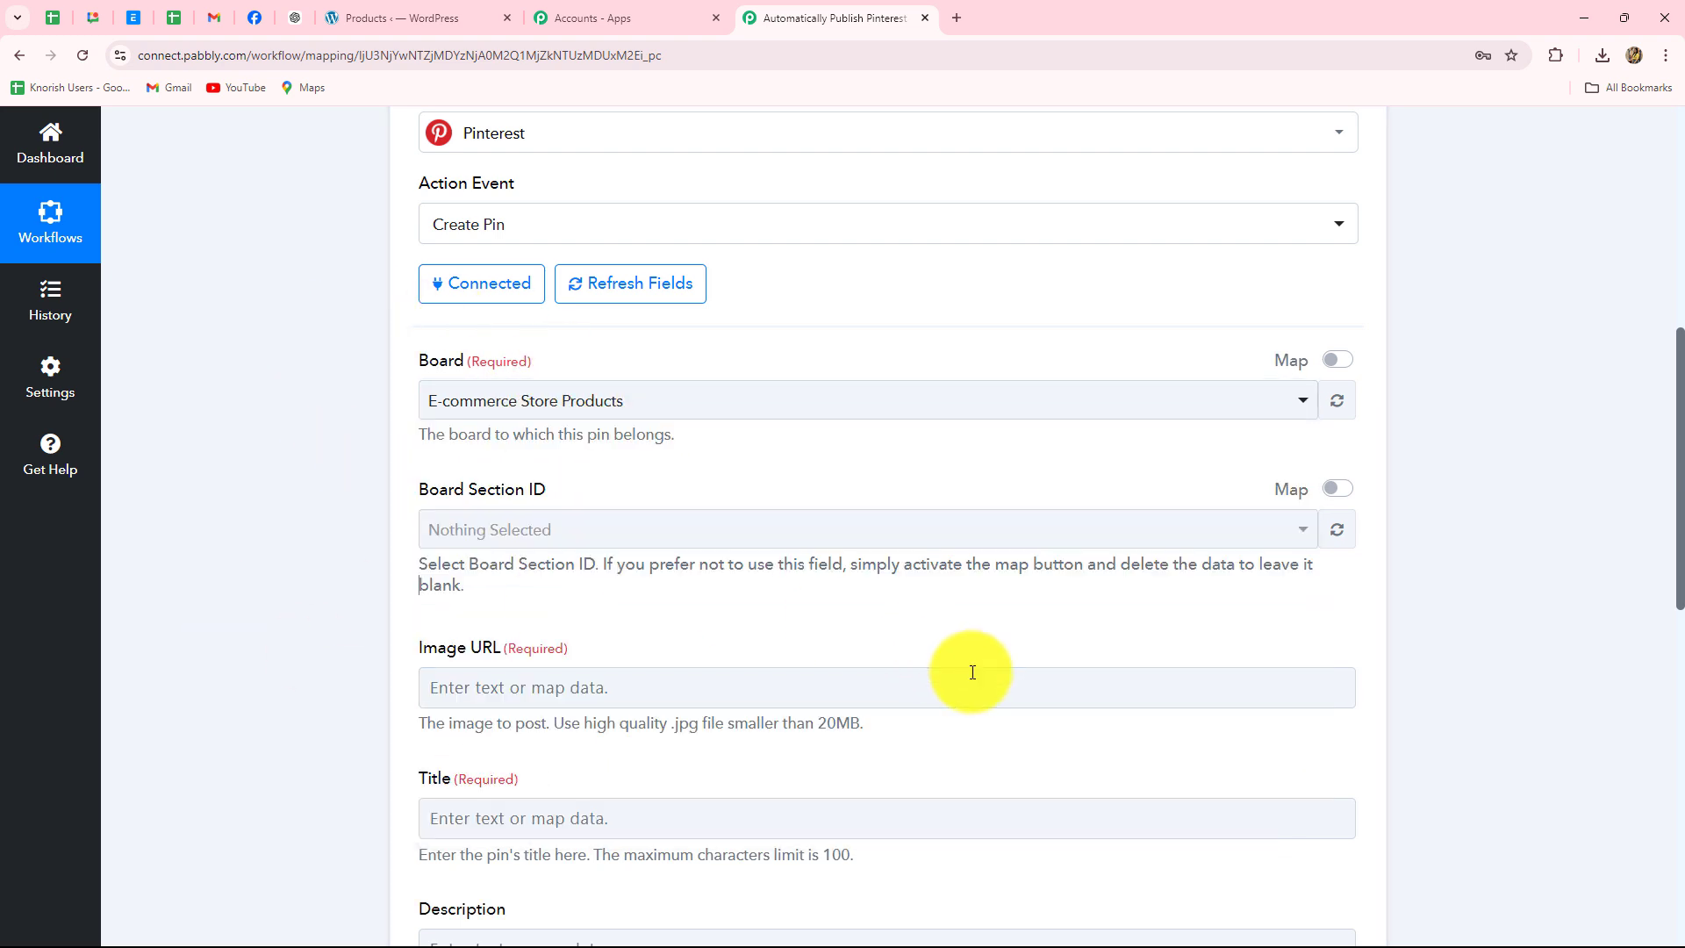
left_click(958, 684)
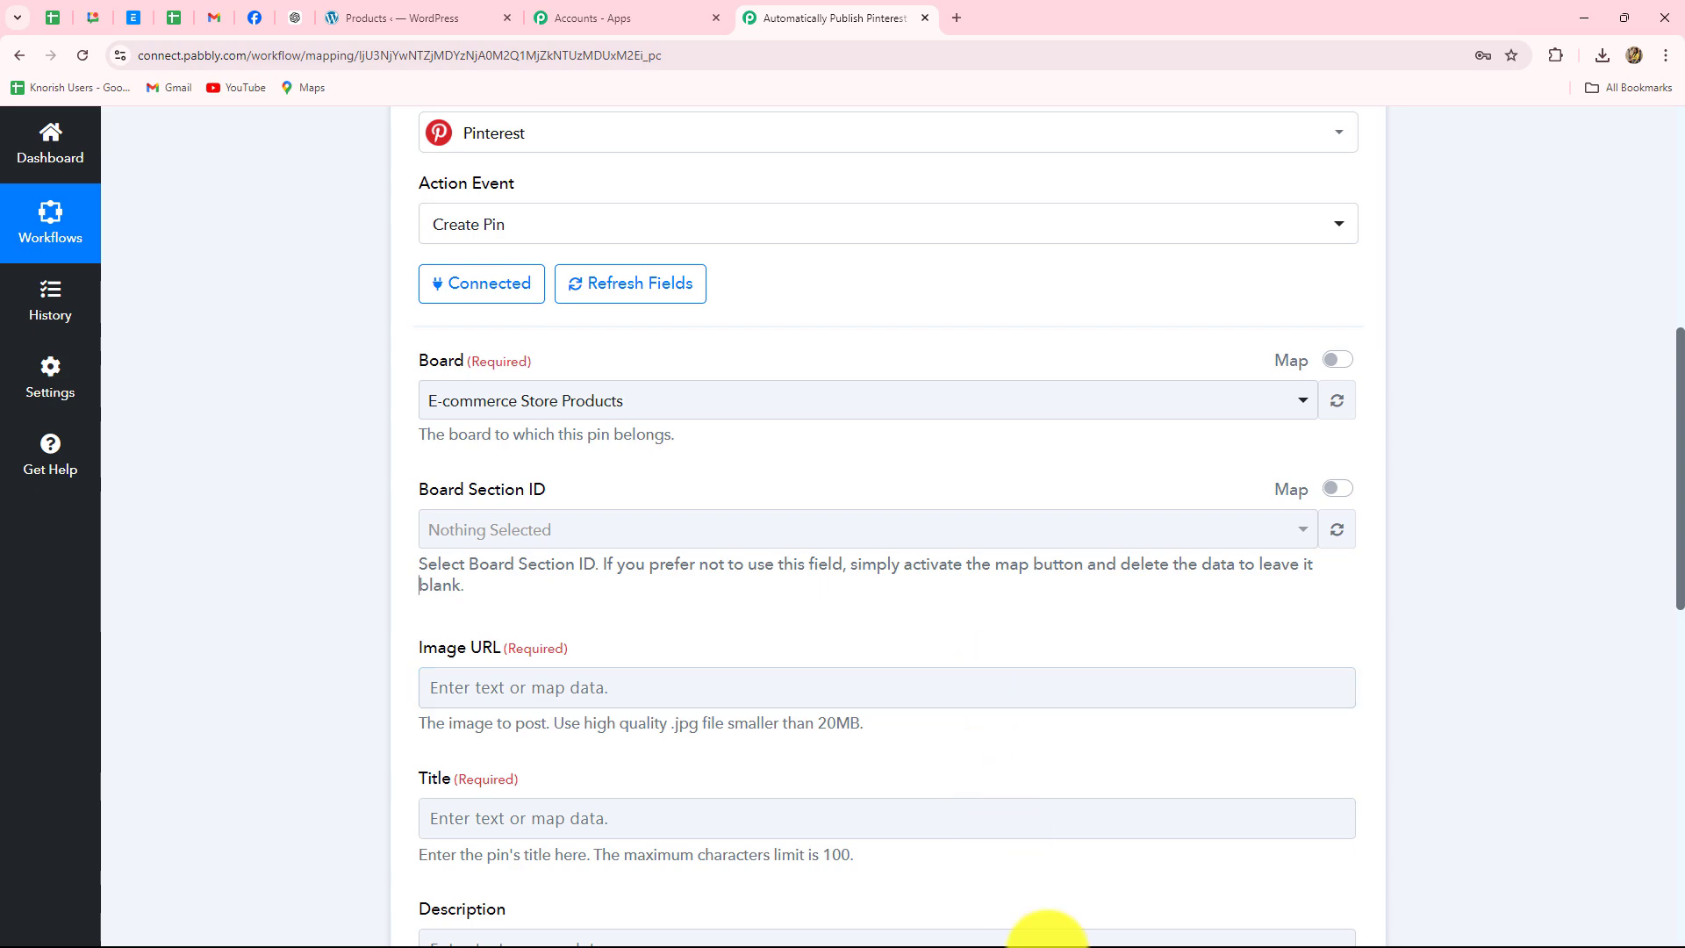
- Confirm the E-commerce Store Products board exists in Pinterest, then return to the workflow
left_click(1091, 922)
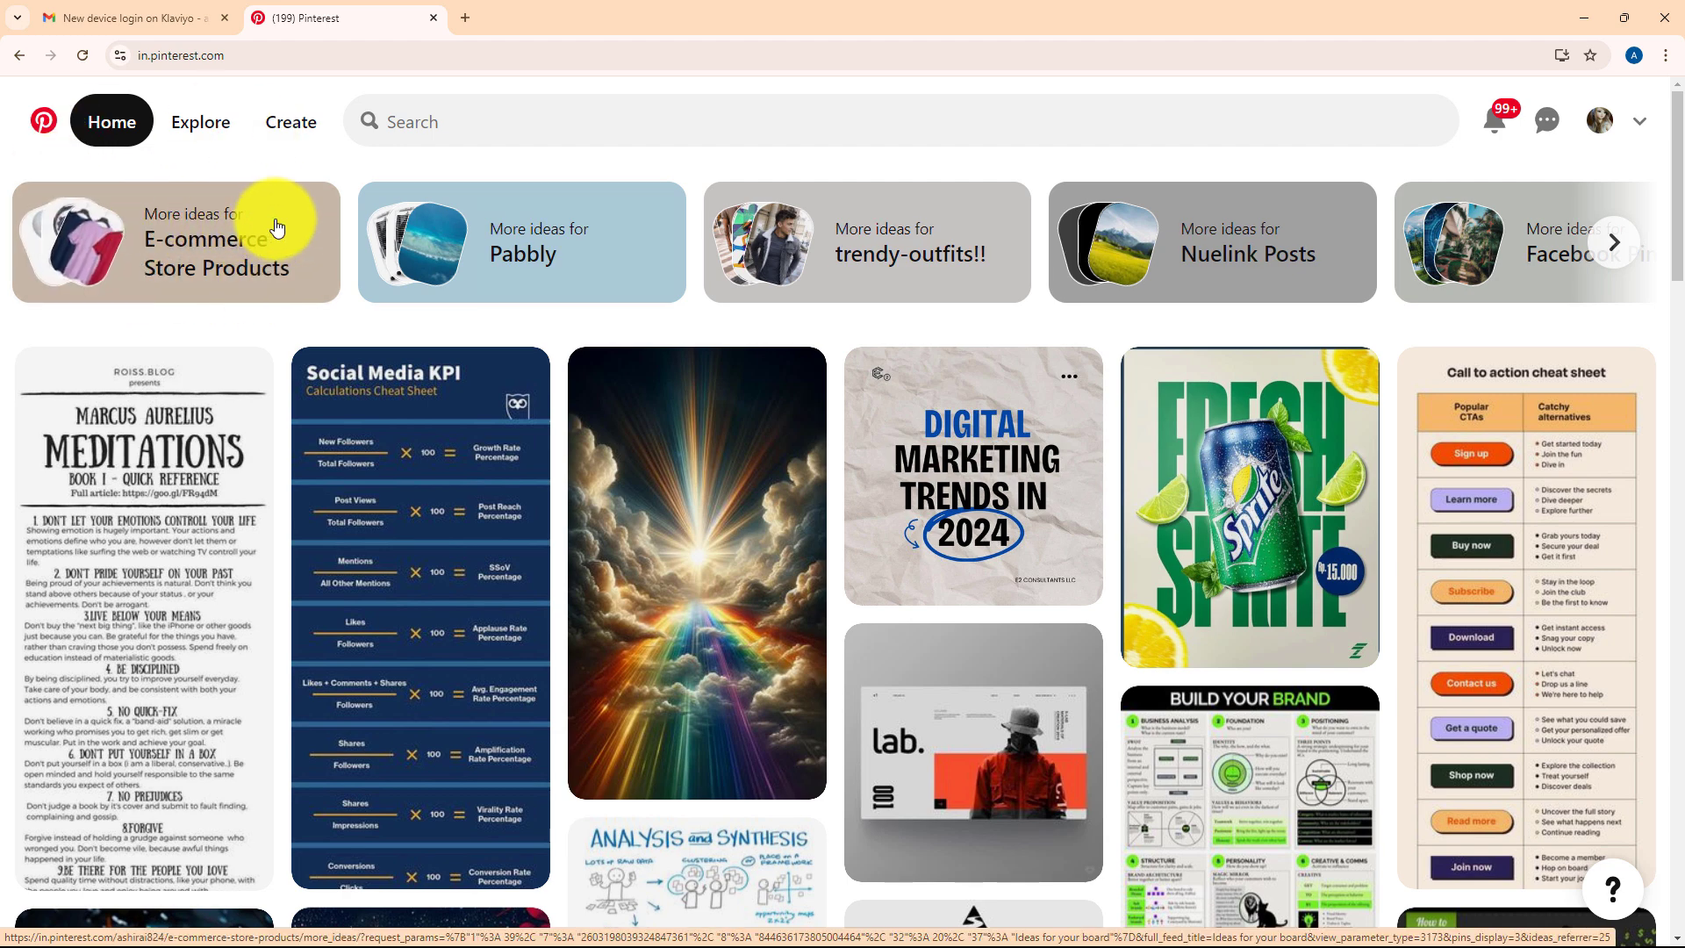
left_click(232, 262)
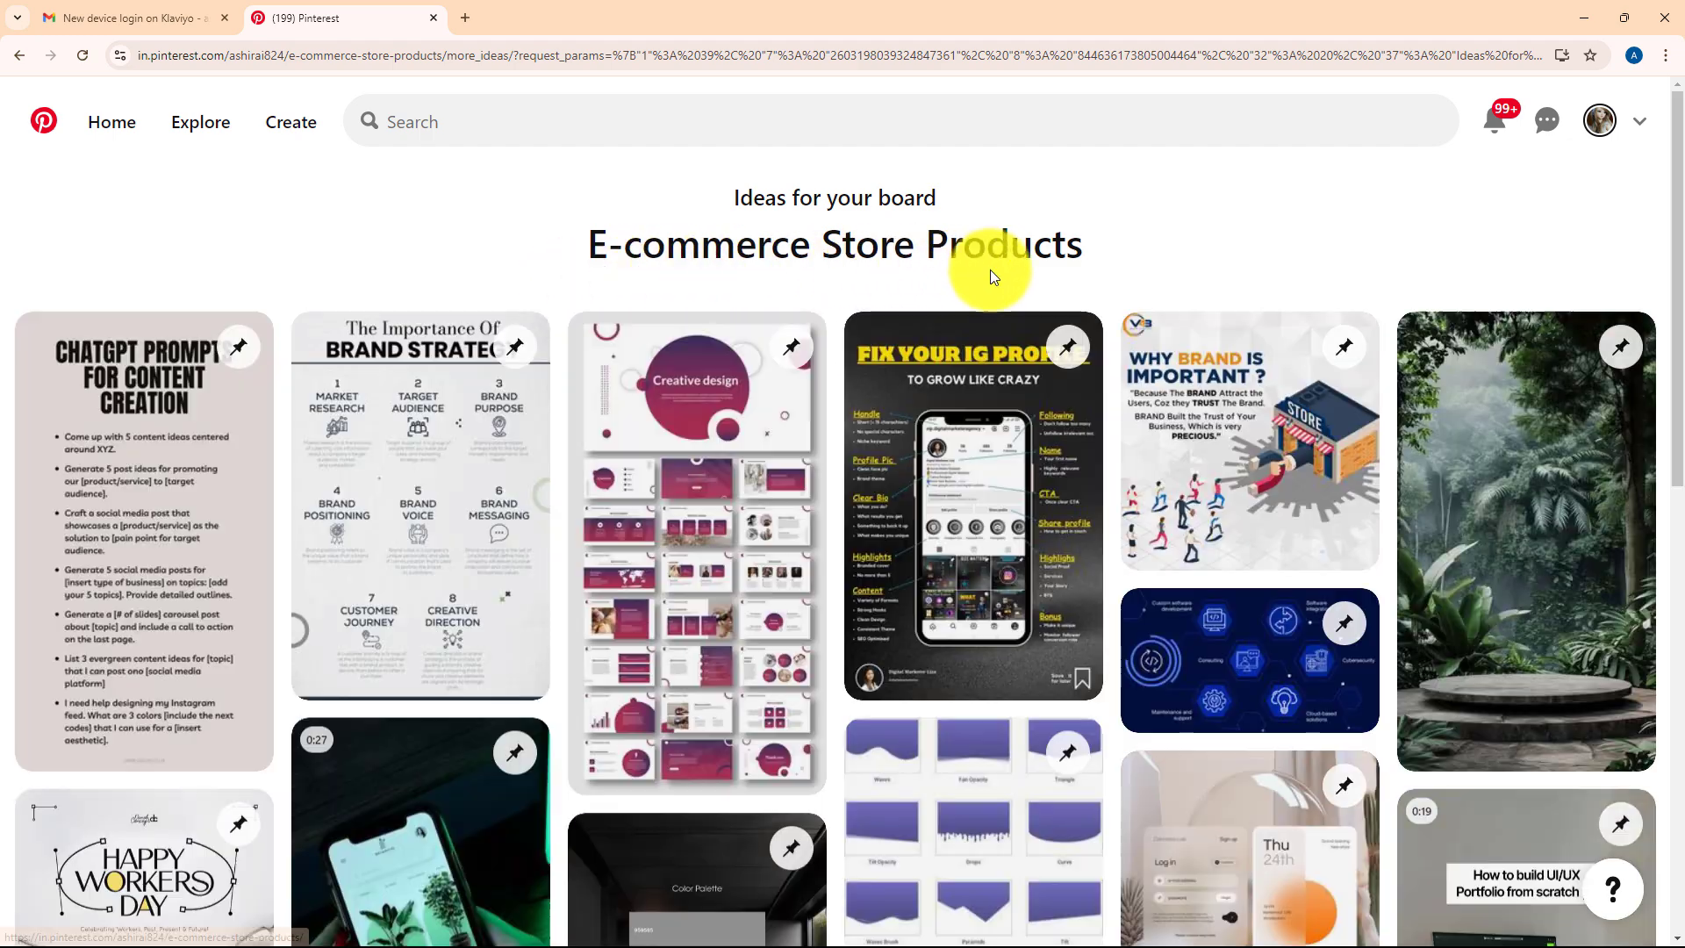
left_click(1586, 18)
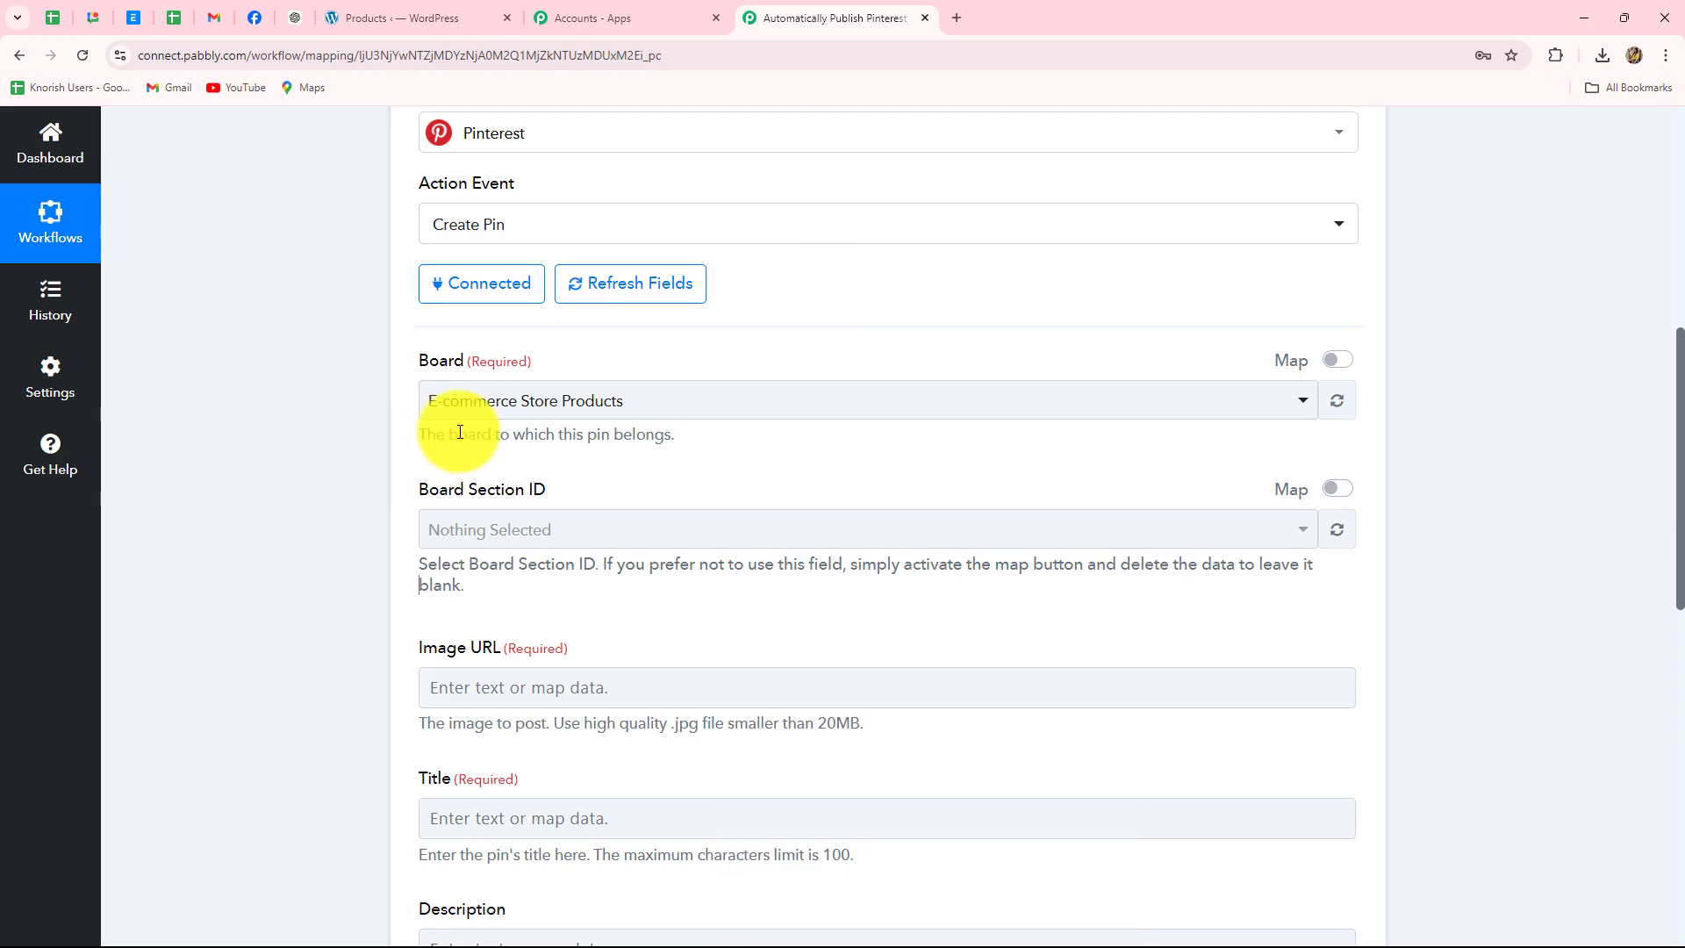
- Map the WooCommerce Images 0 Src value, found by searching 'imag', into the pin's Image URL
left_click(569, 399)
left_click(372, 507)
scroll(491, 456, "down", 3)
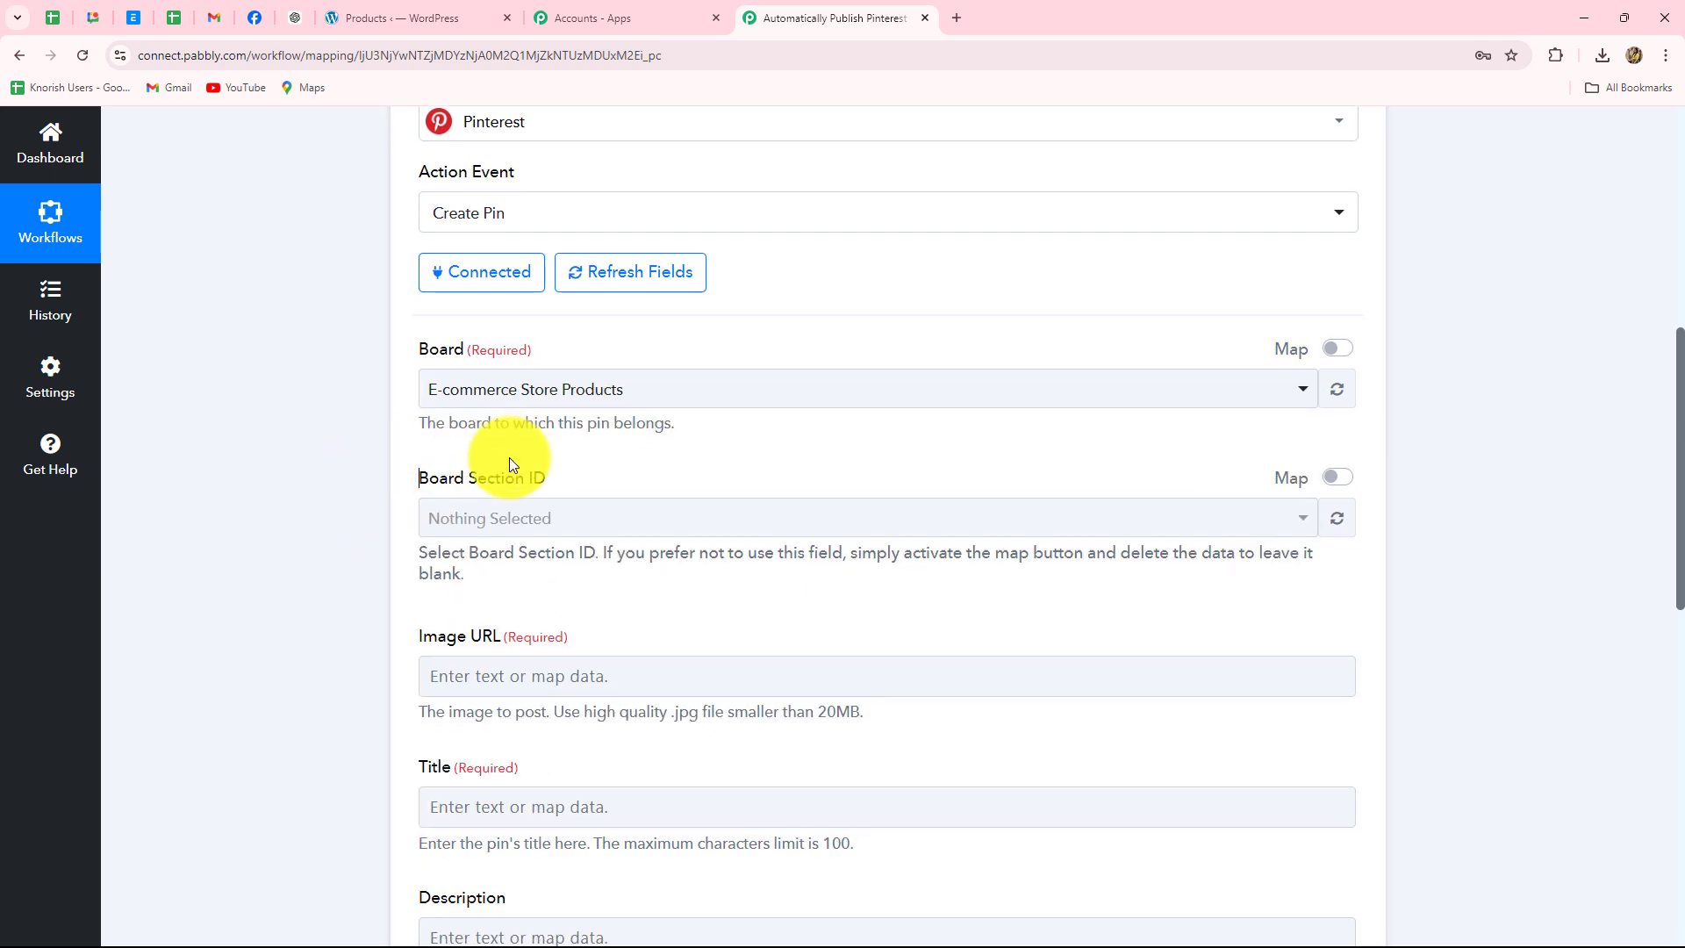
scroll(493, 444, "down", 2)
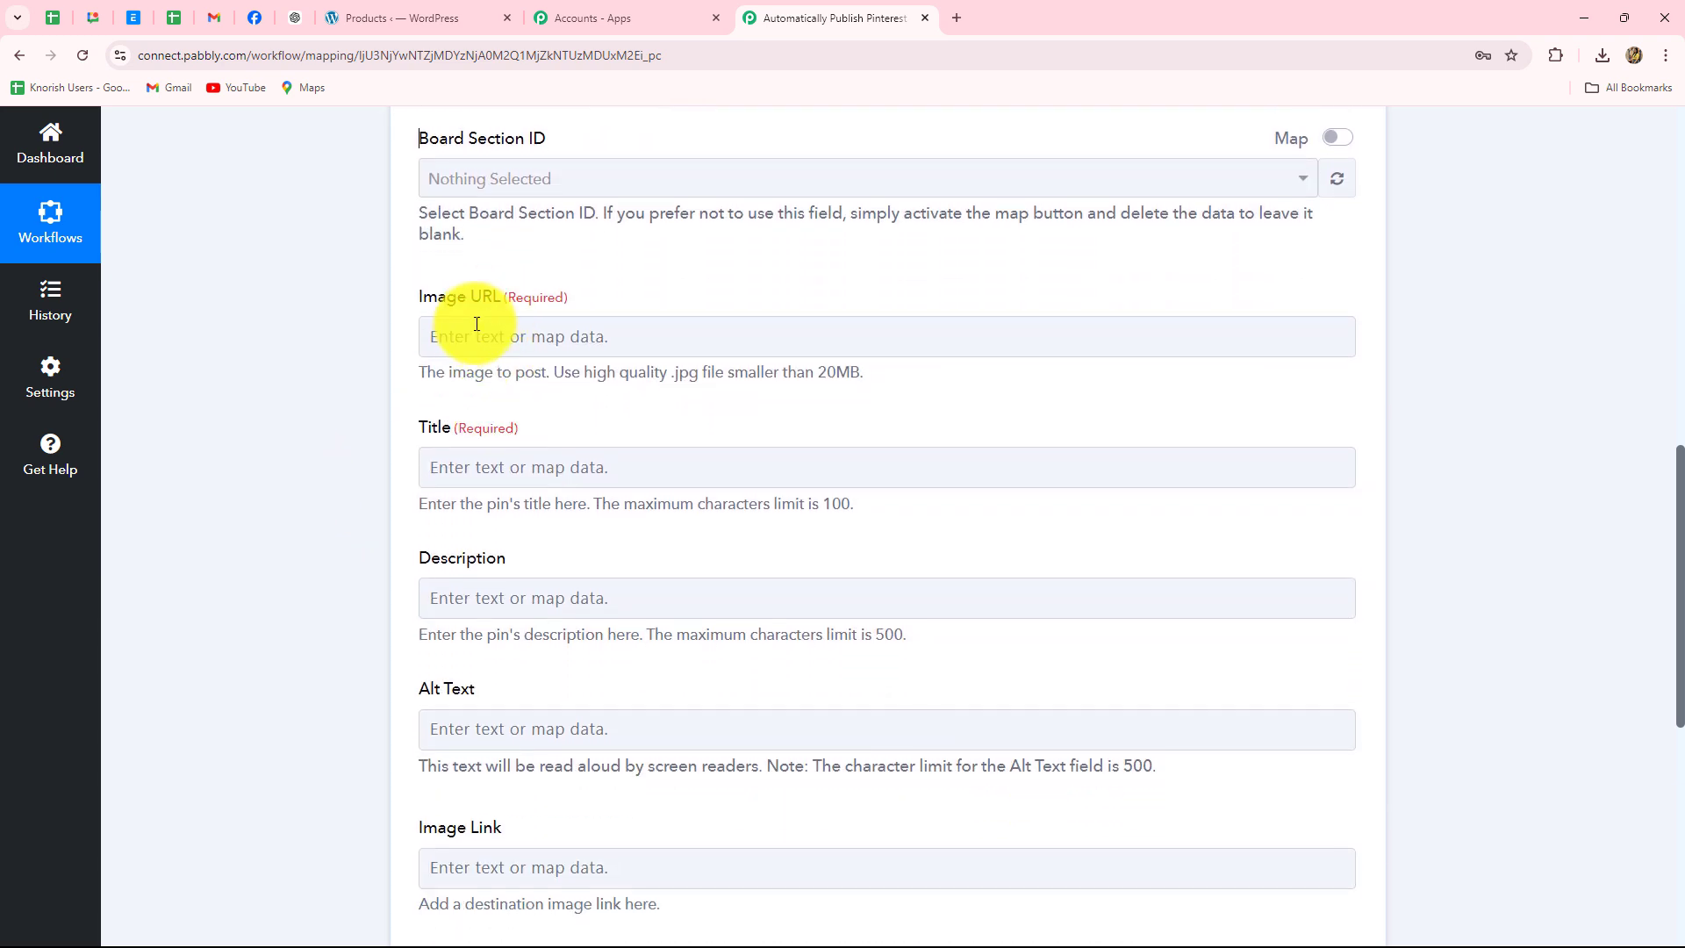
left_click(528, 339)
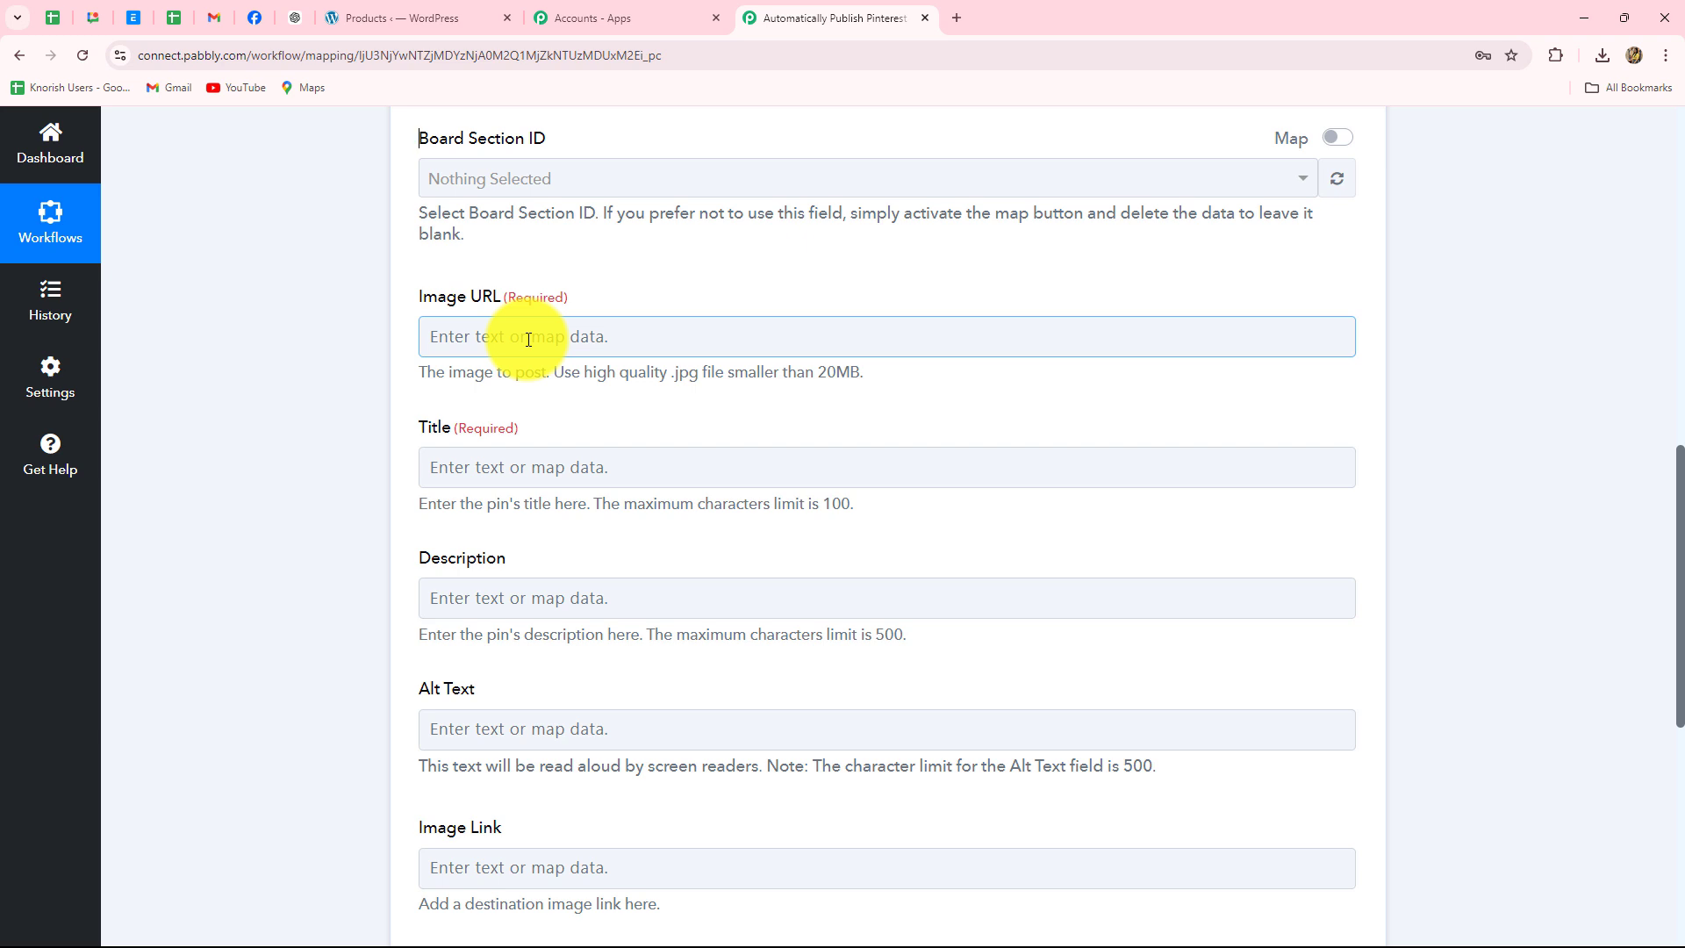
left_click(529, 339)
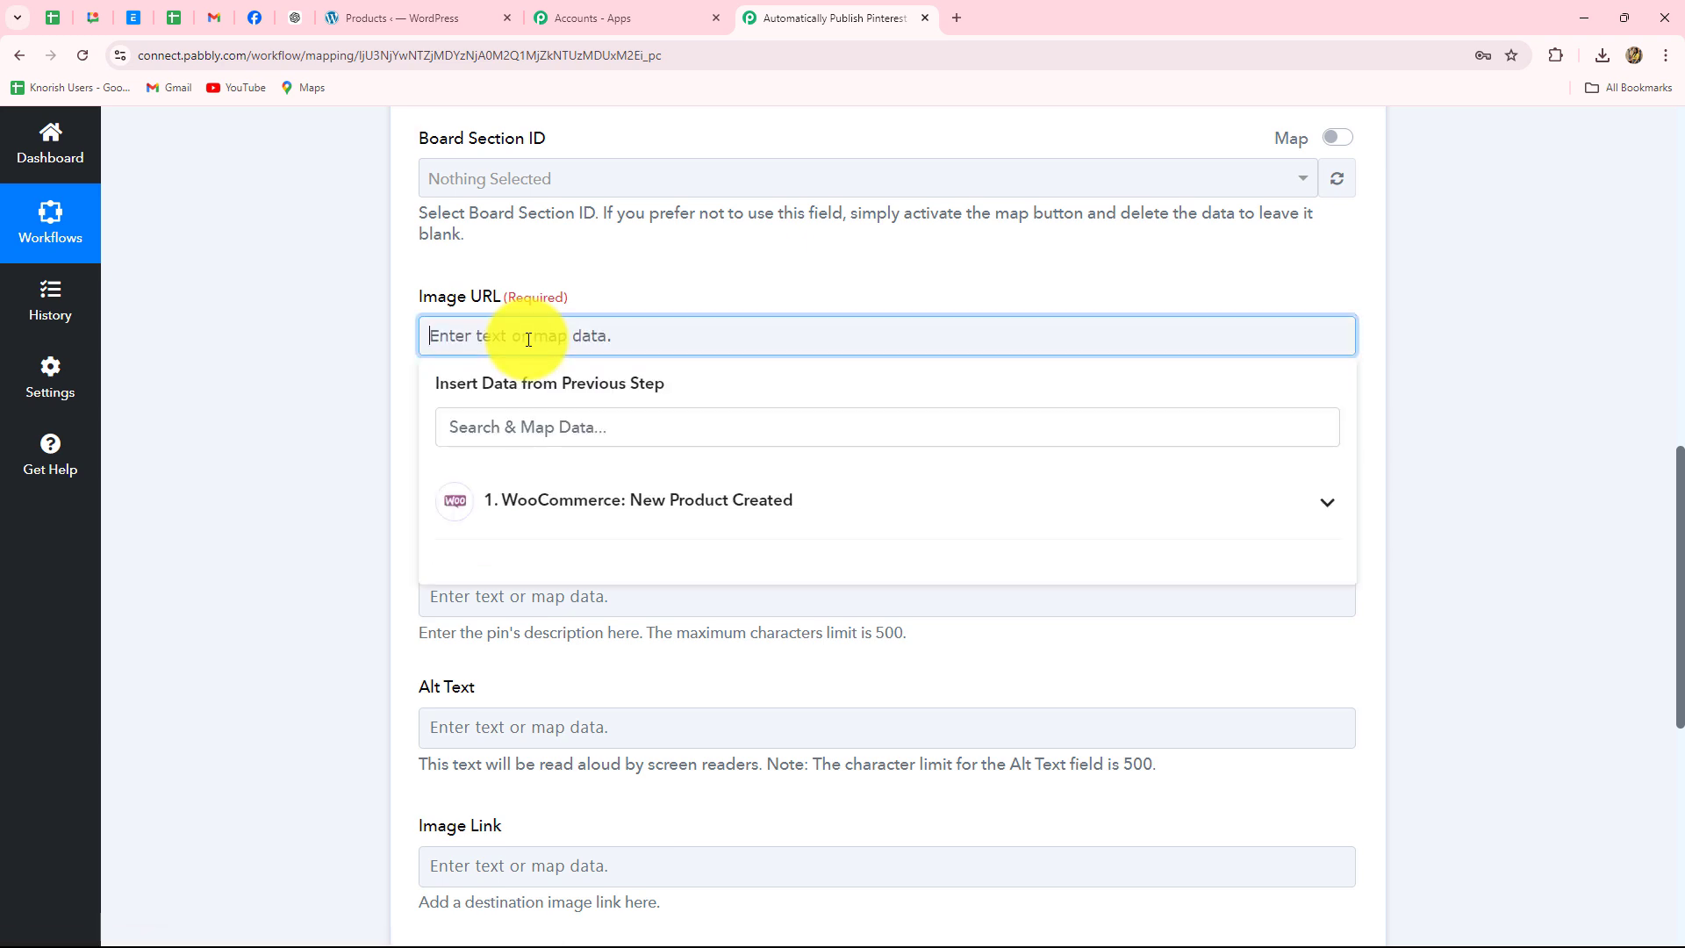
left_click(542, 502)
left_click(543, 427)
type("ima")
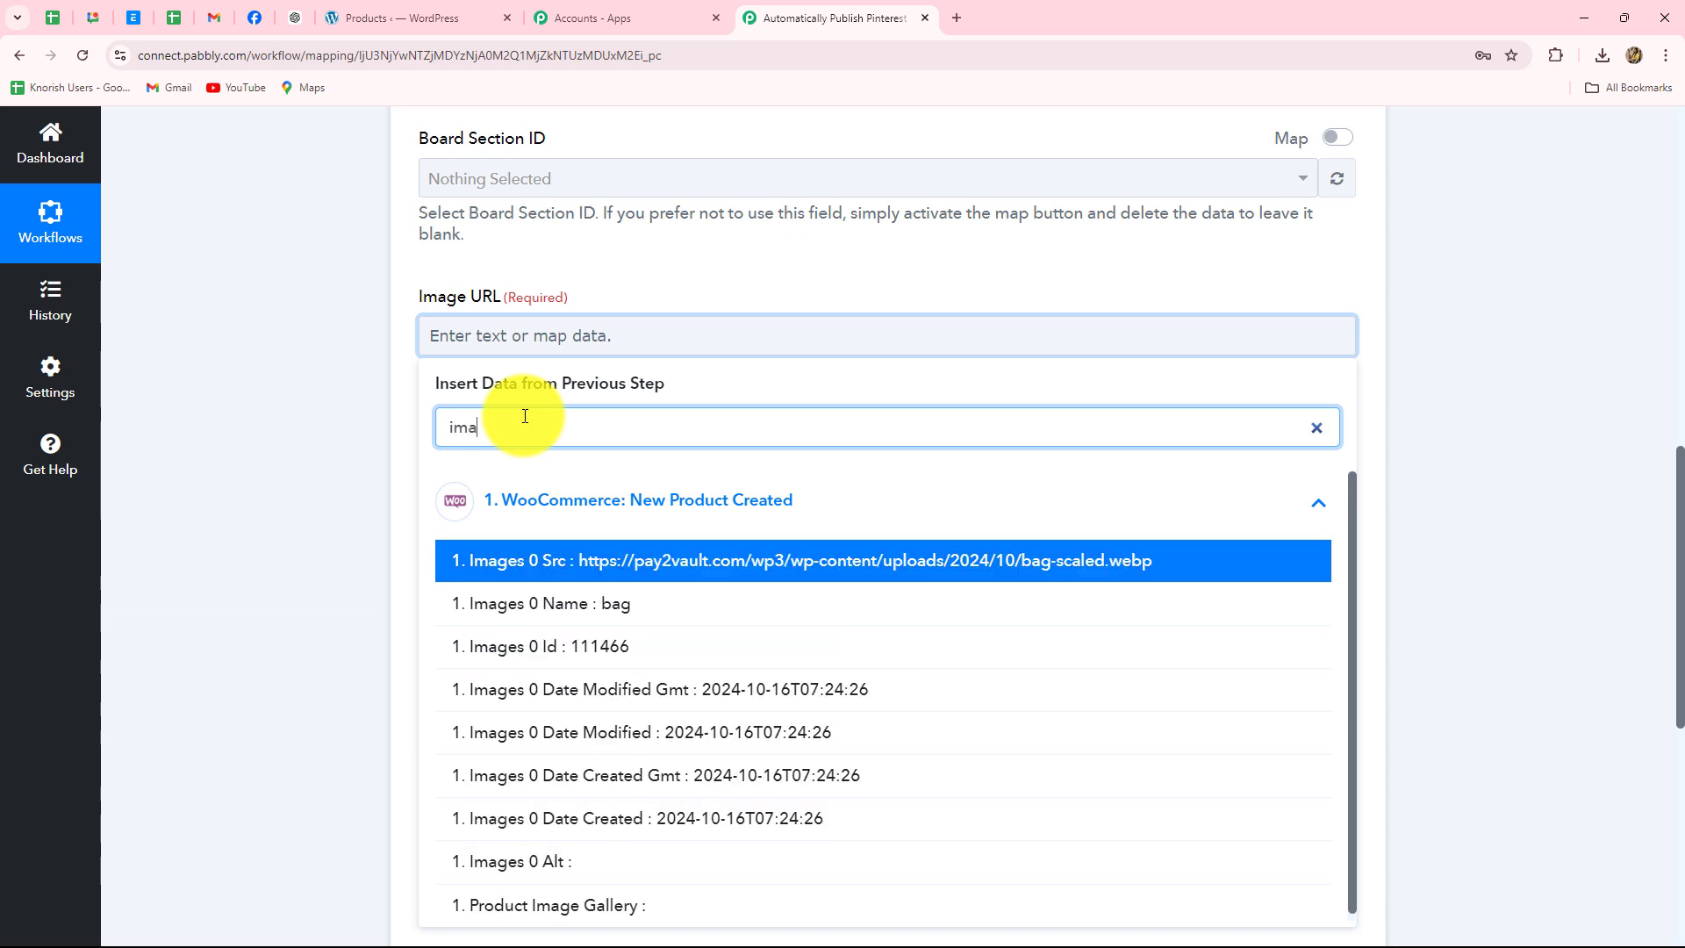
type("g")
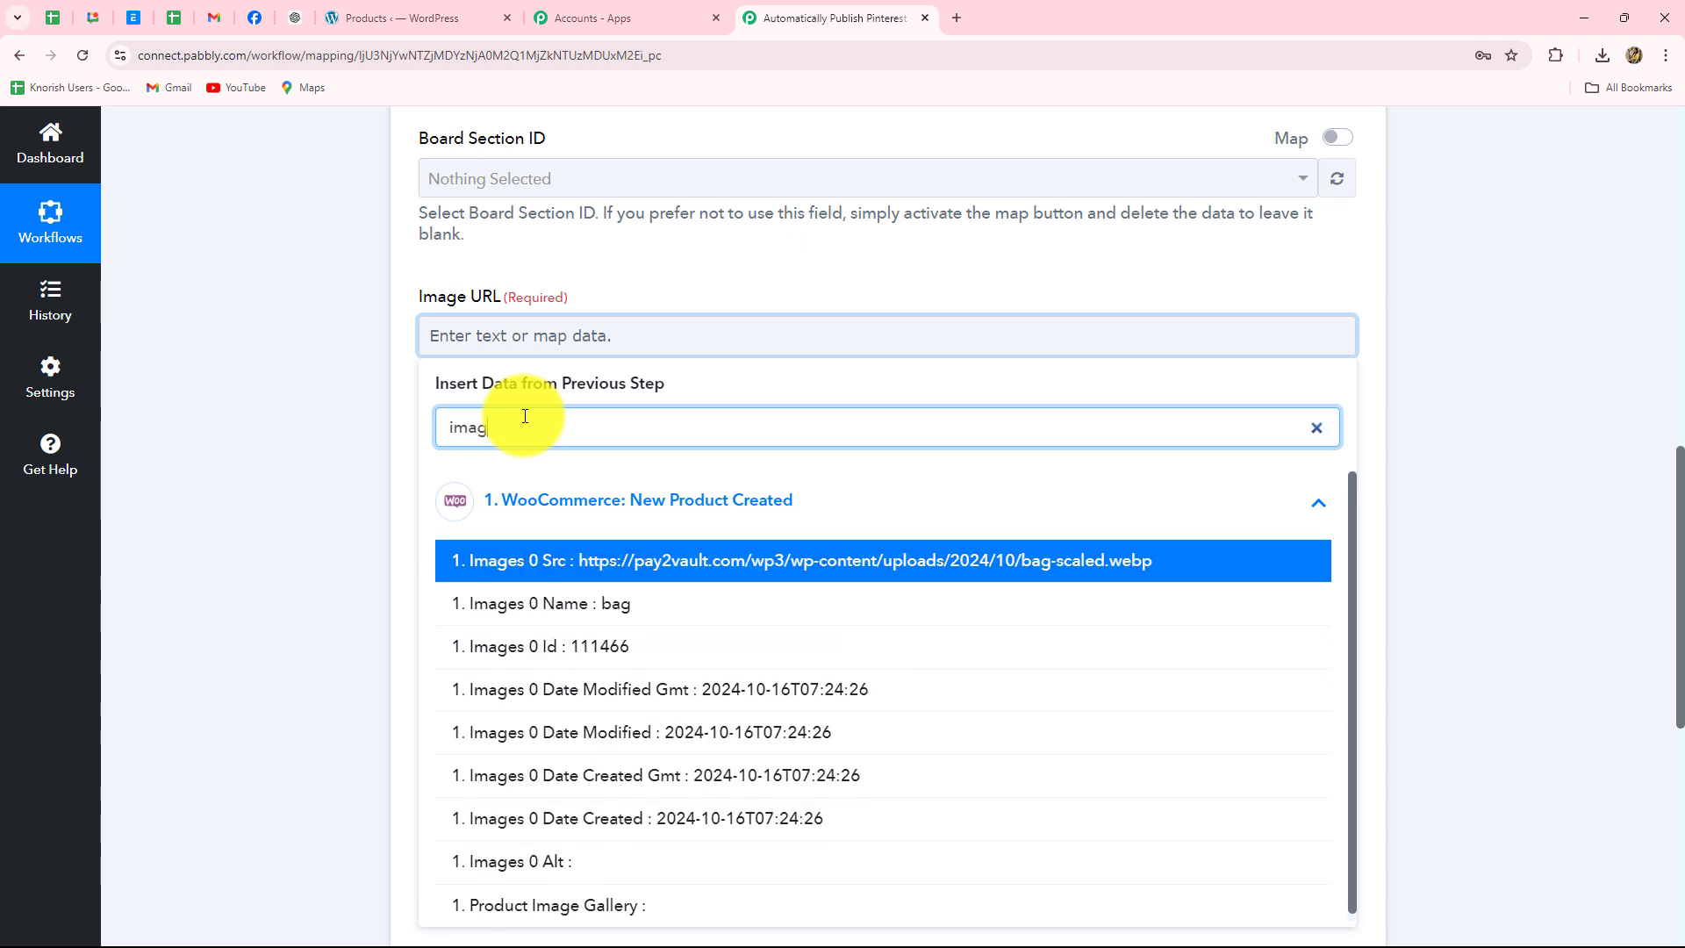
left_click(699, 571)
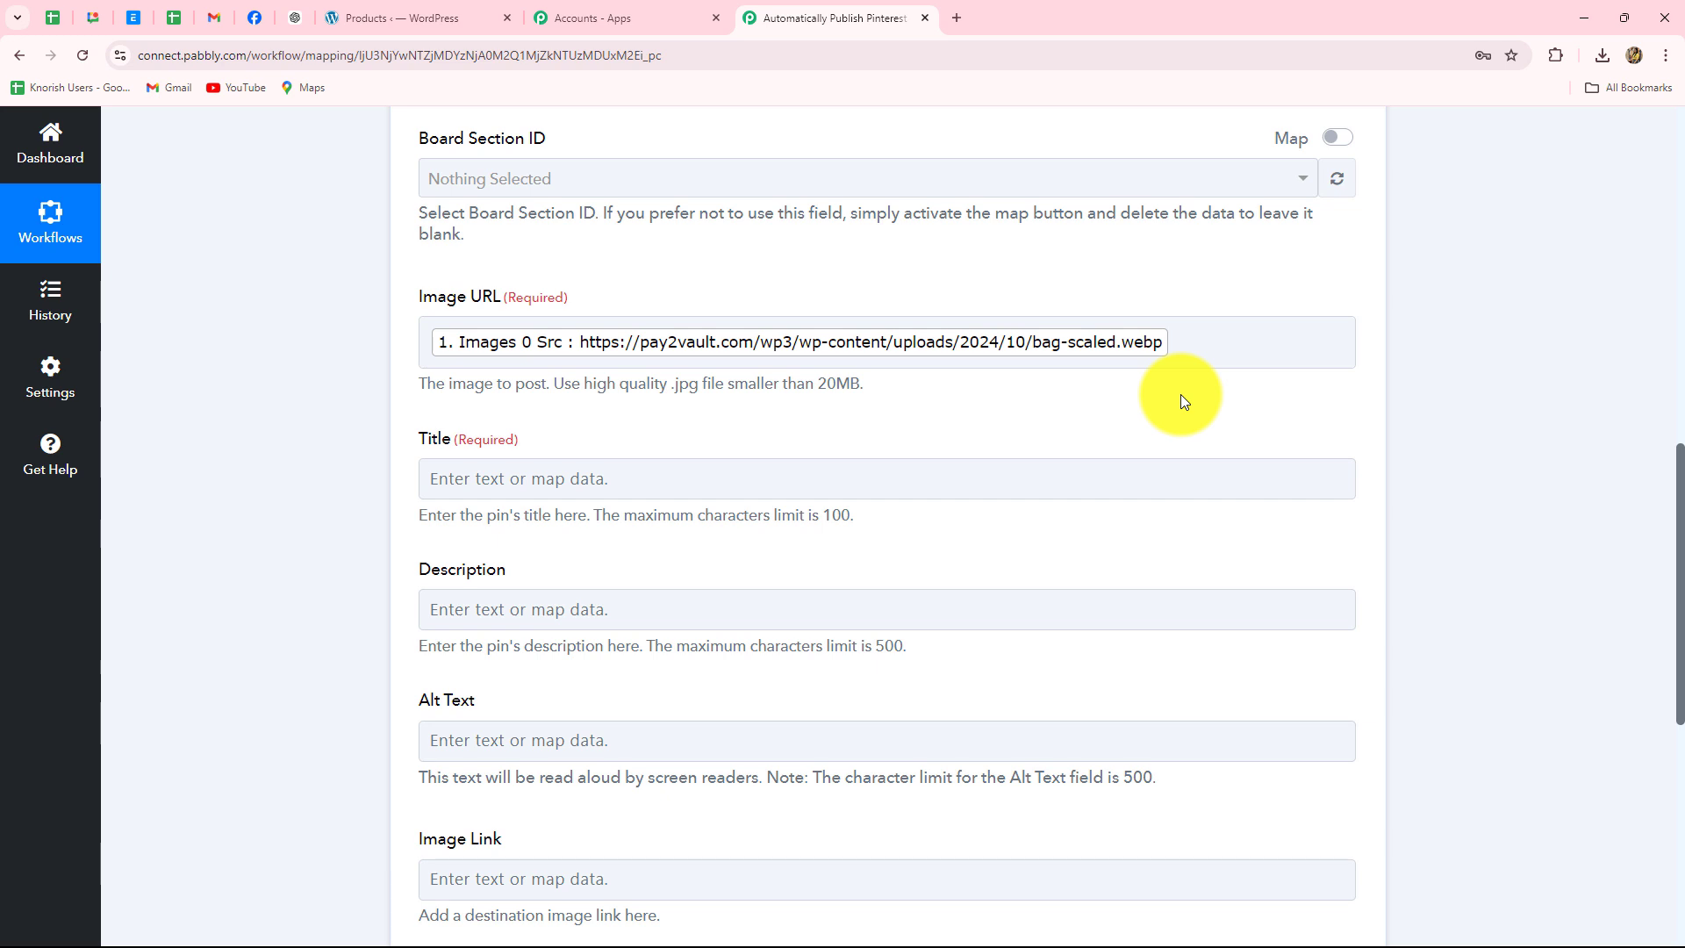
scroll(1182, 393, "down", 1)
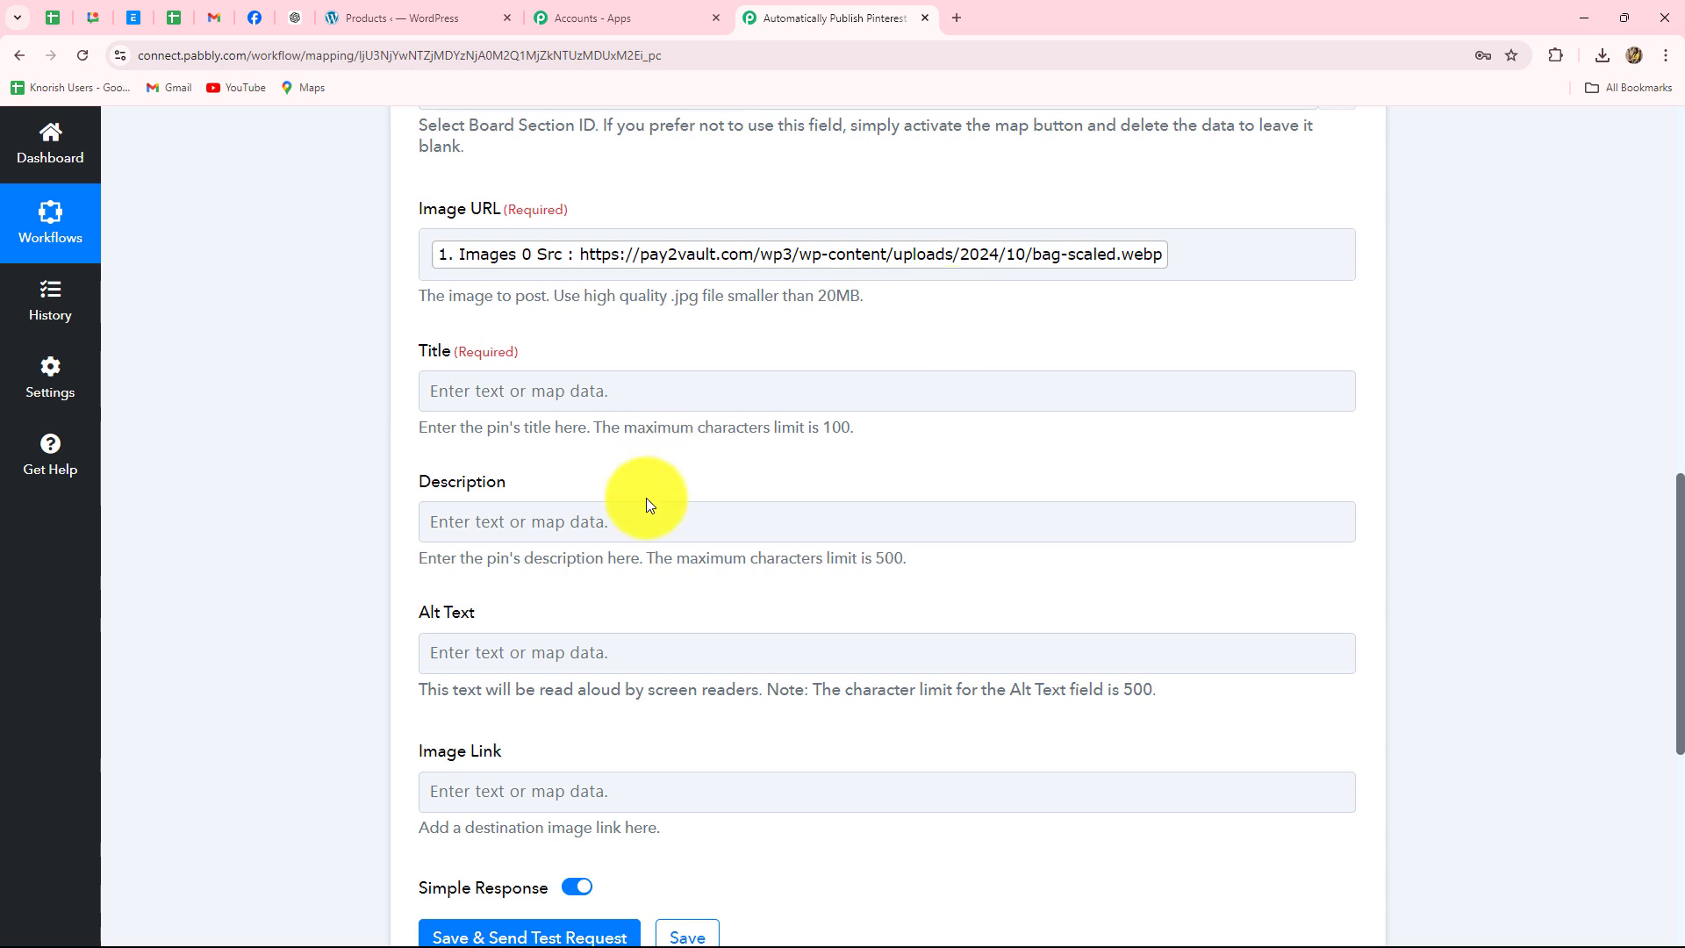
- Map the WooCommerce product Name into the pin's Title field
left_click(603, 396)
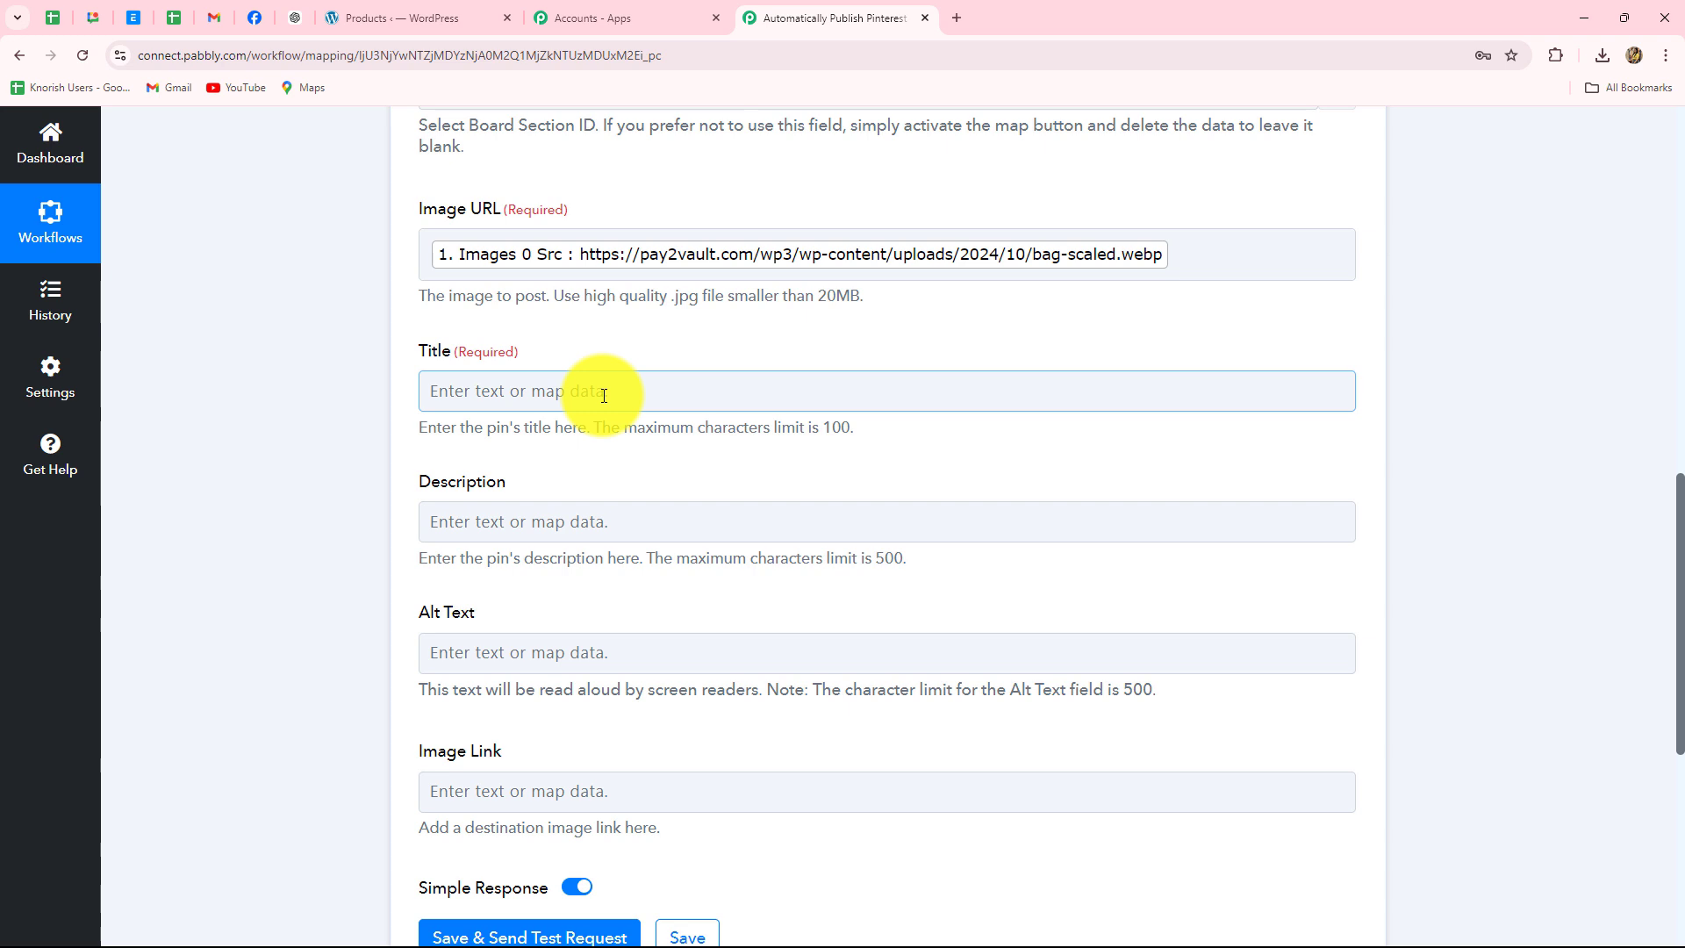
left_click(604, 396)
left_click(549, 474)
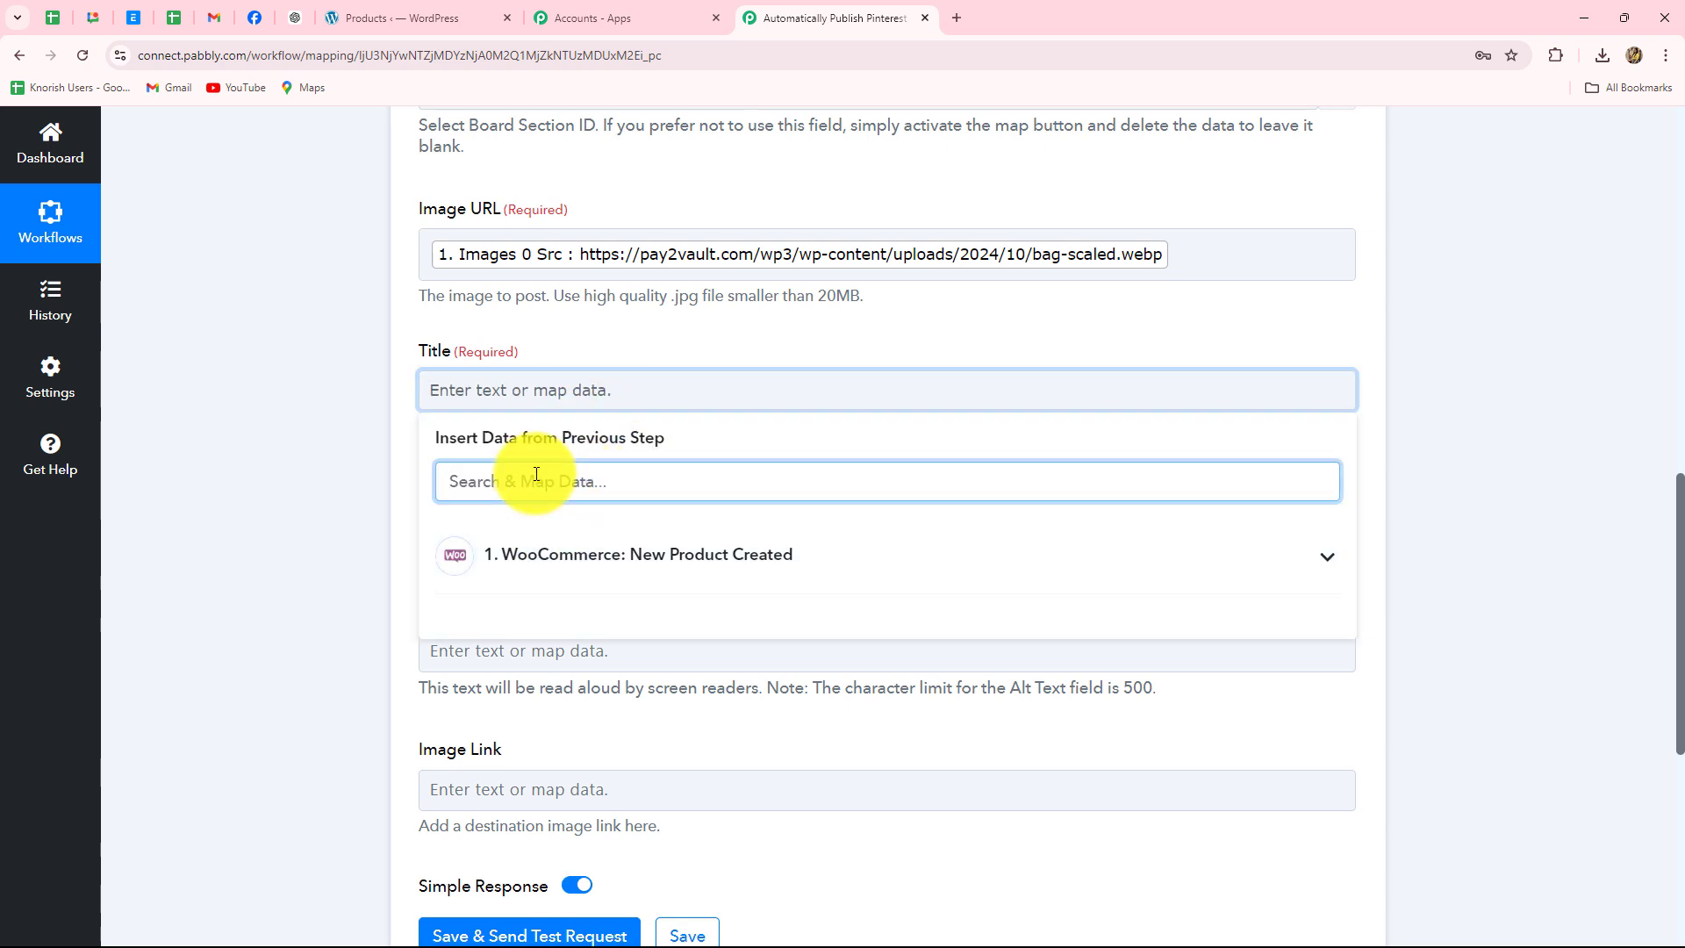
type("ti")
key("BackSpace")
key("BackSpace")
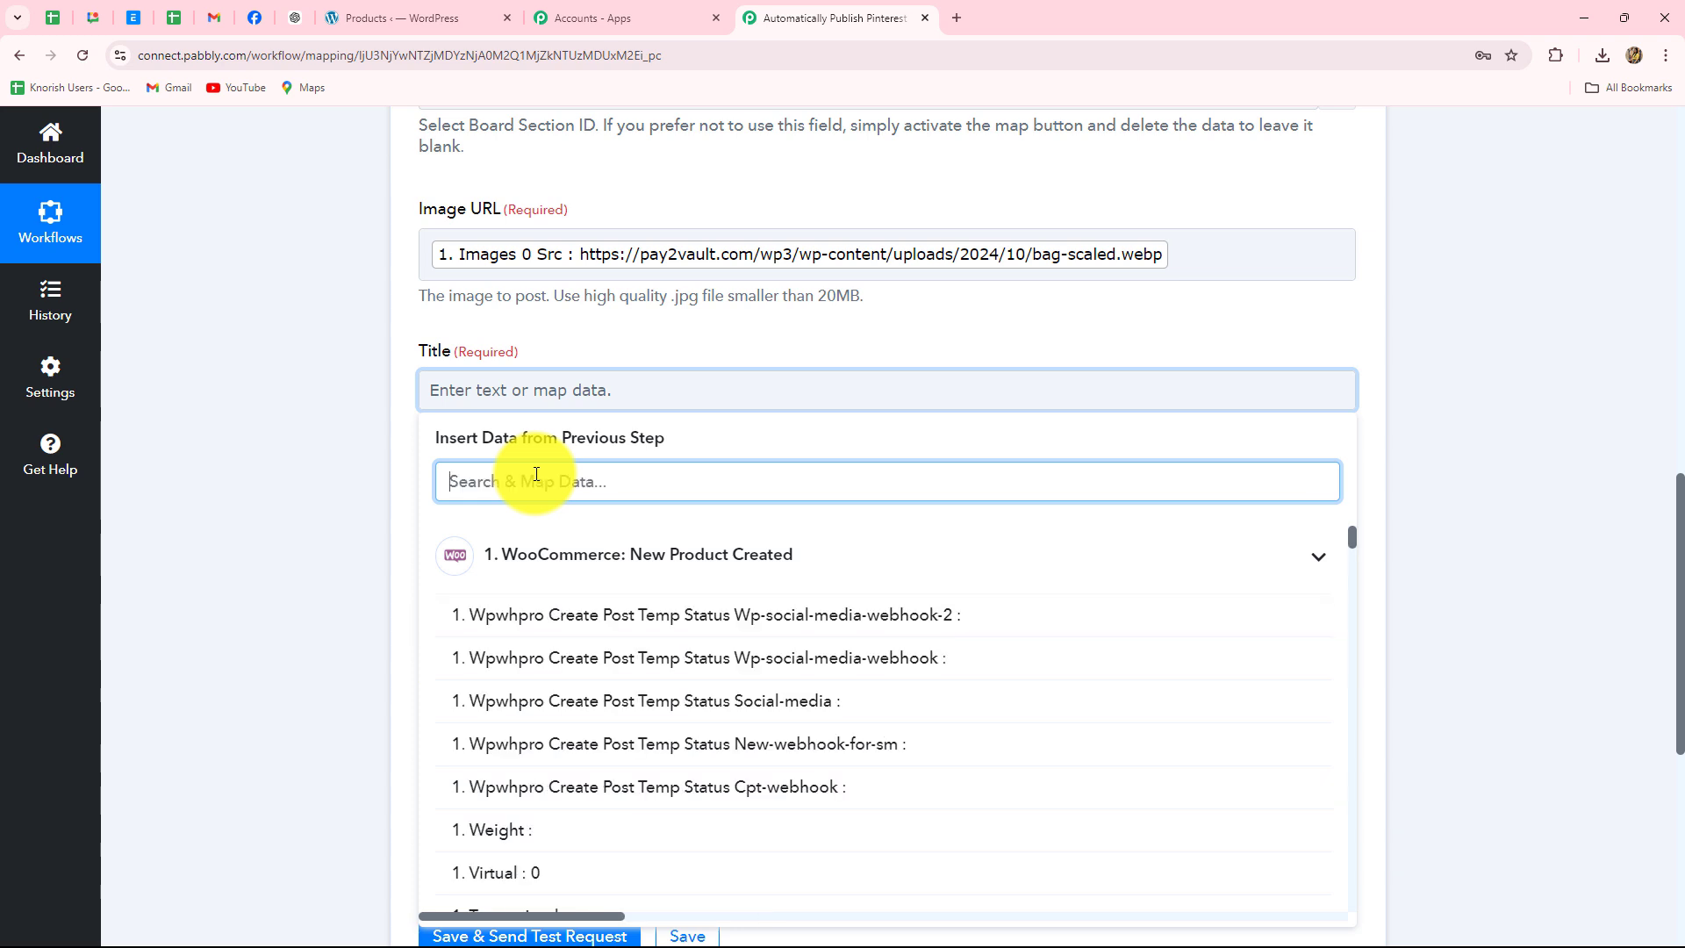
type("name")
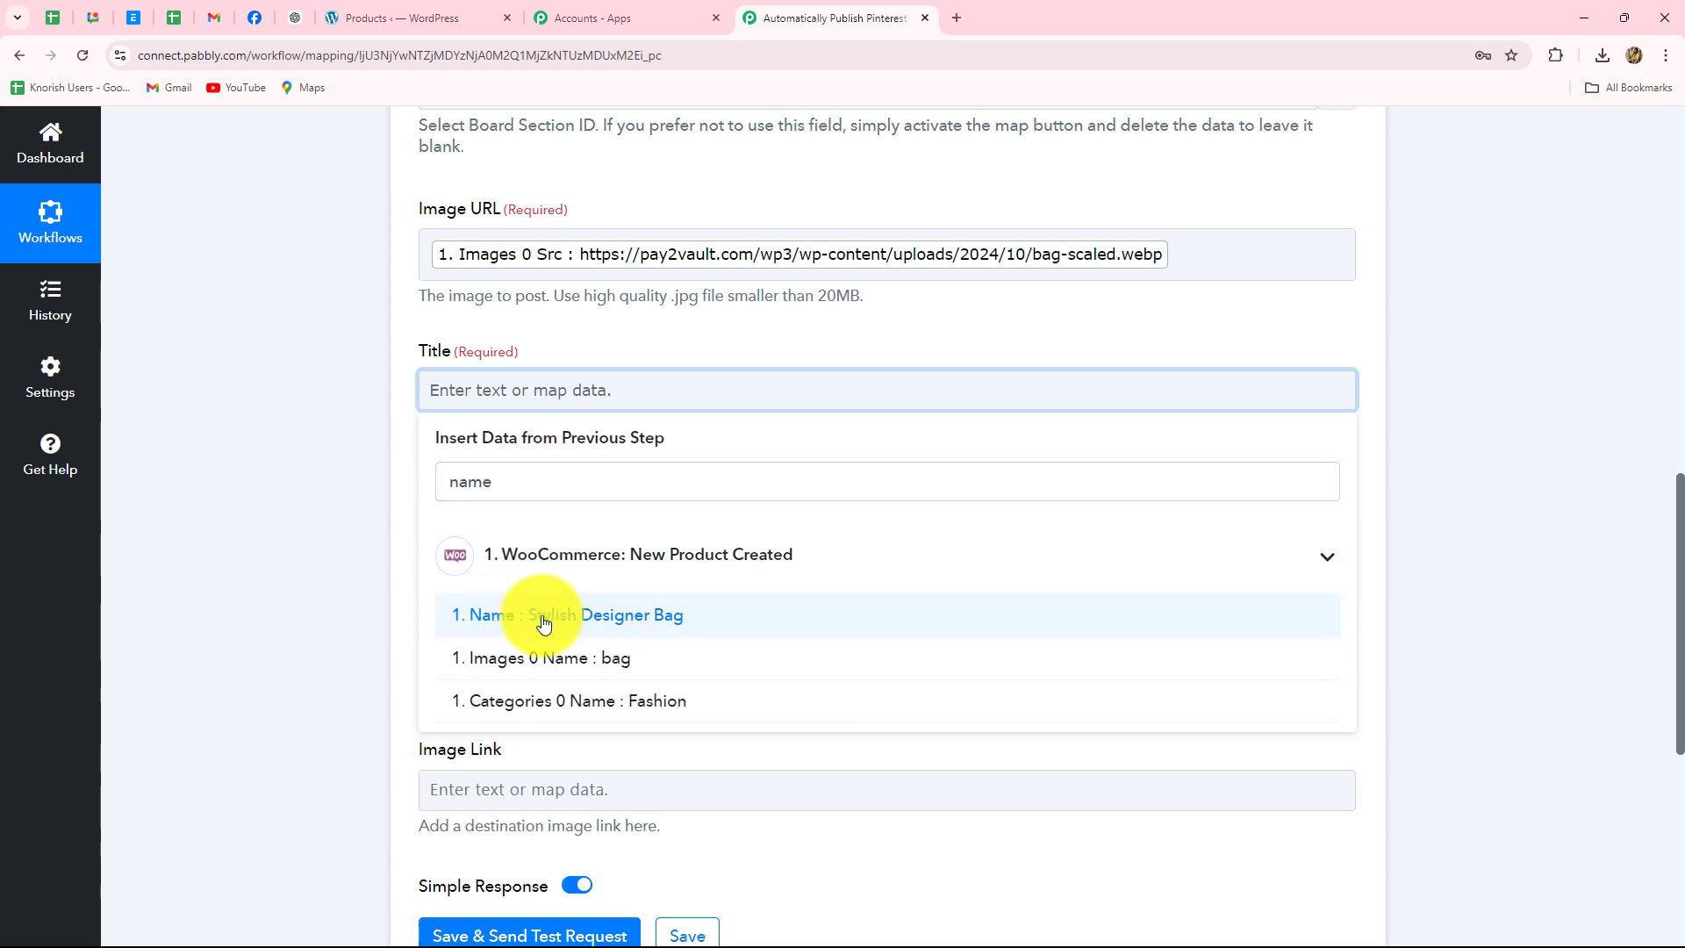
left_click(544, 619)
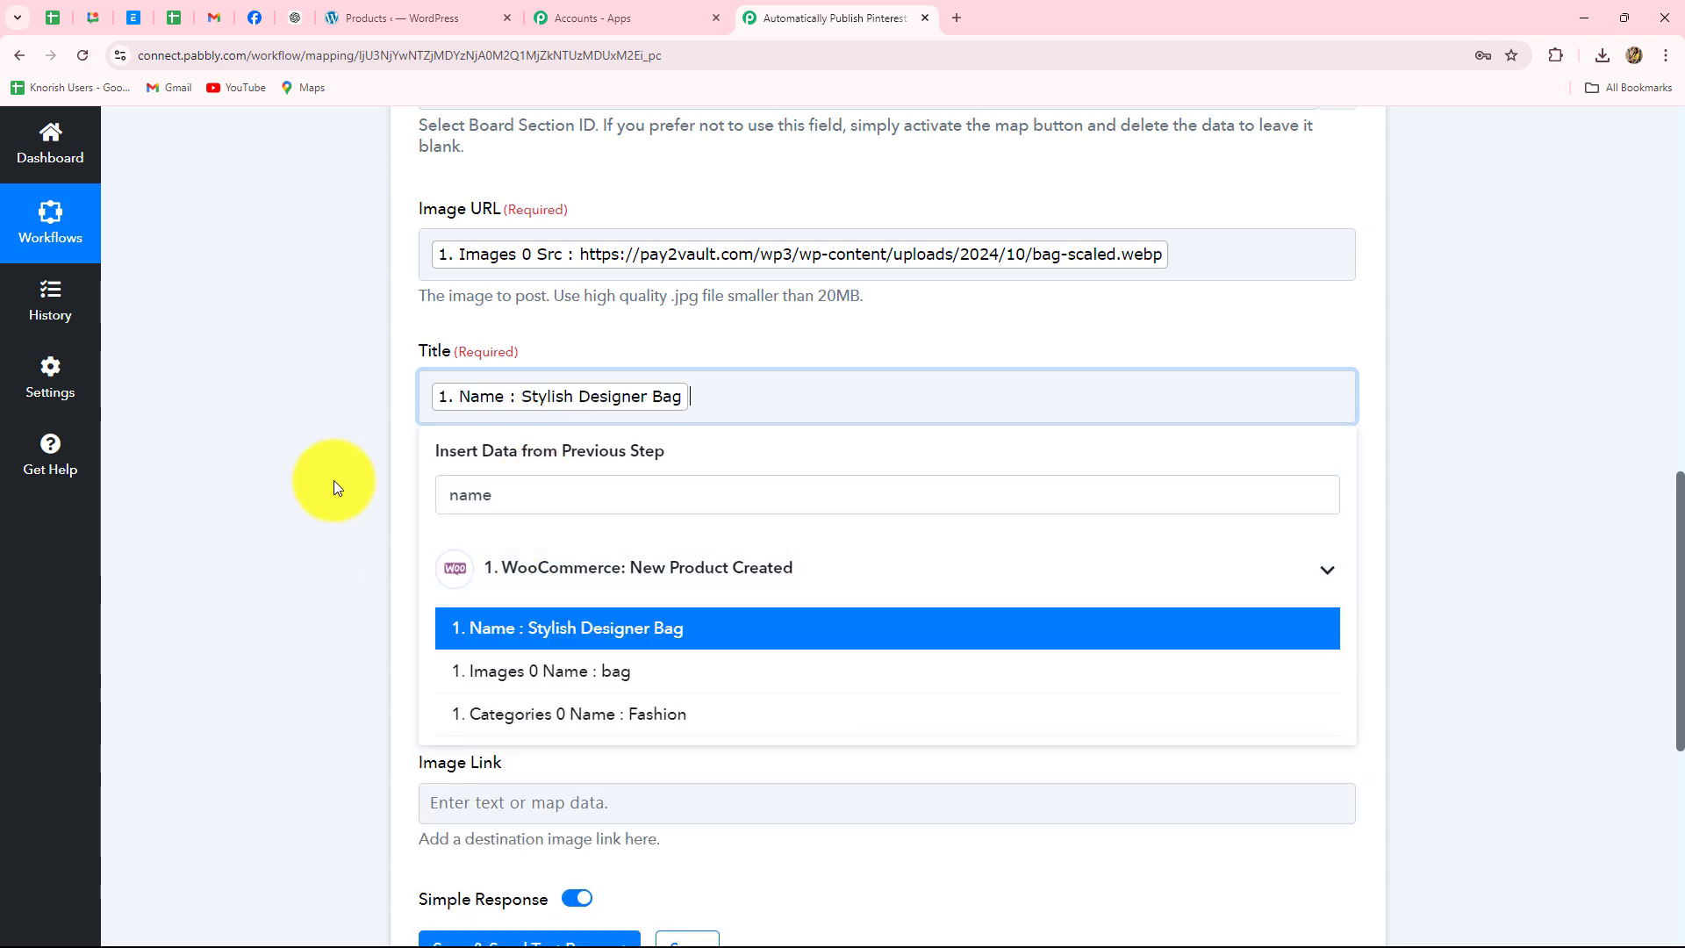
left_click(335, 398)
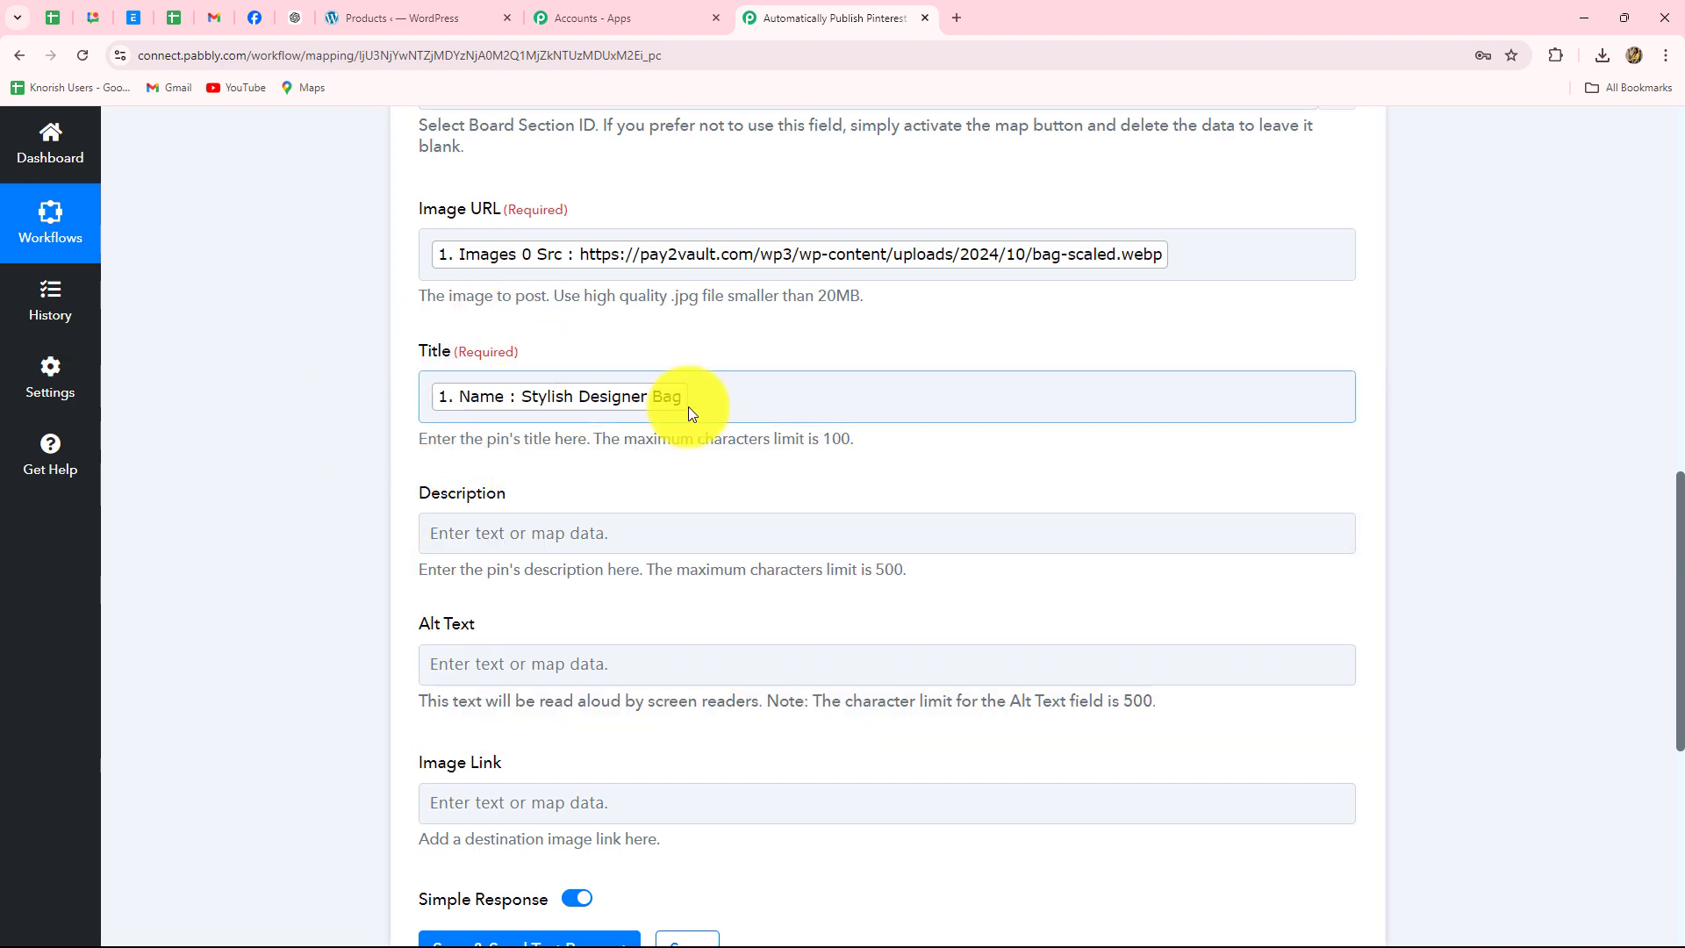
- Map the product Description into the pin Description, then send the test request
scroll(654, 441, "down", 3)
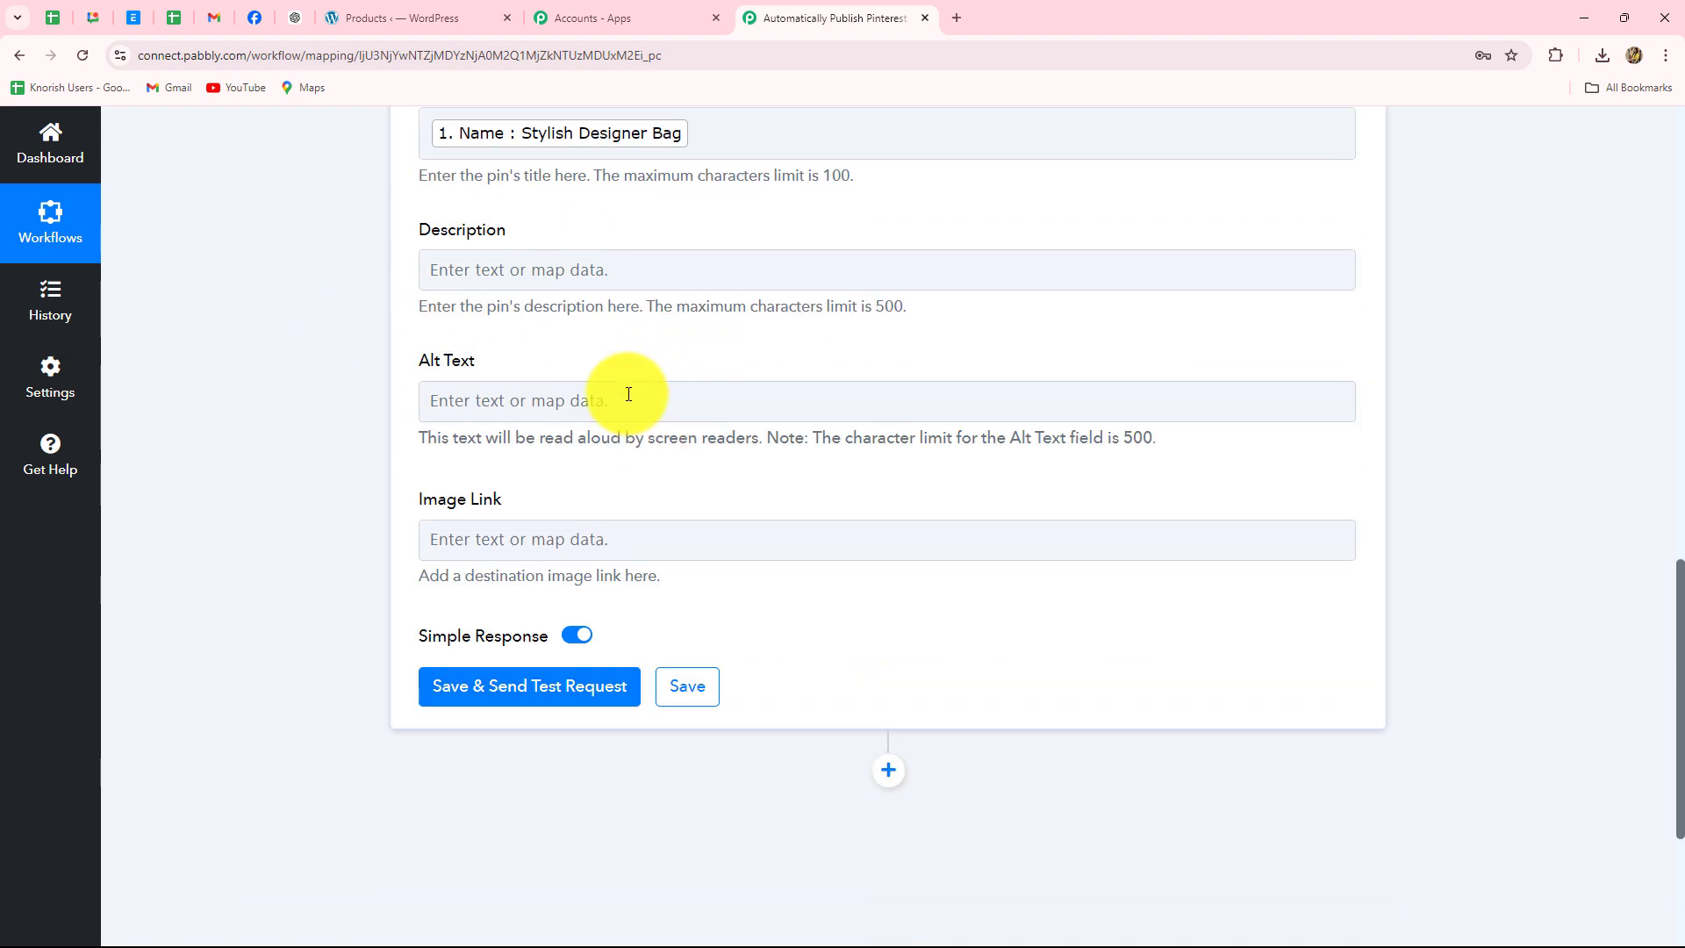
left_click(502, 268)
left_click(533, 439)
left_click(519, 367)
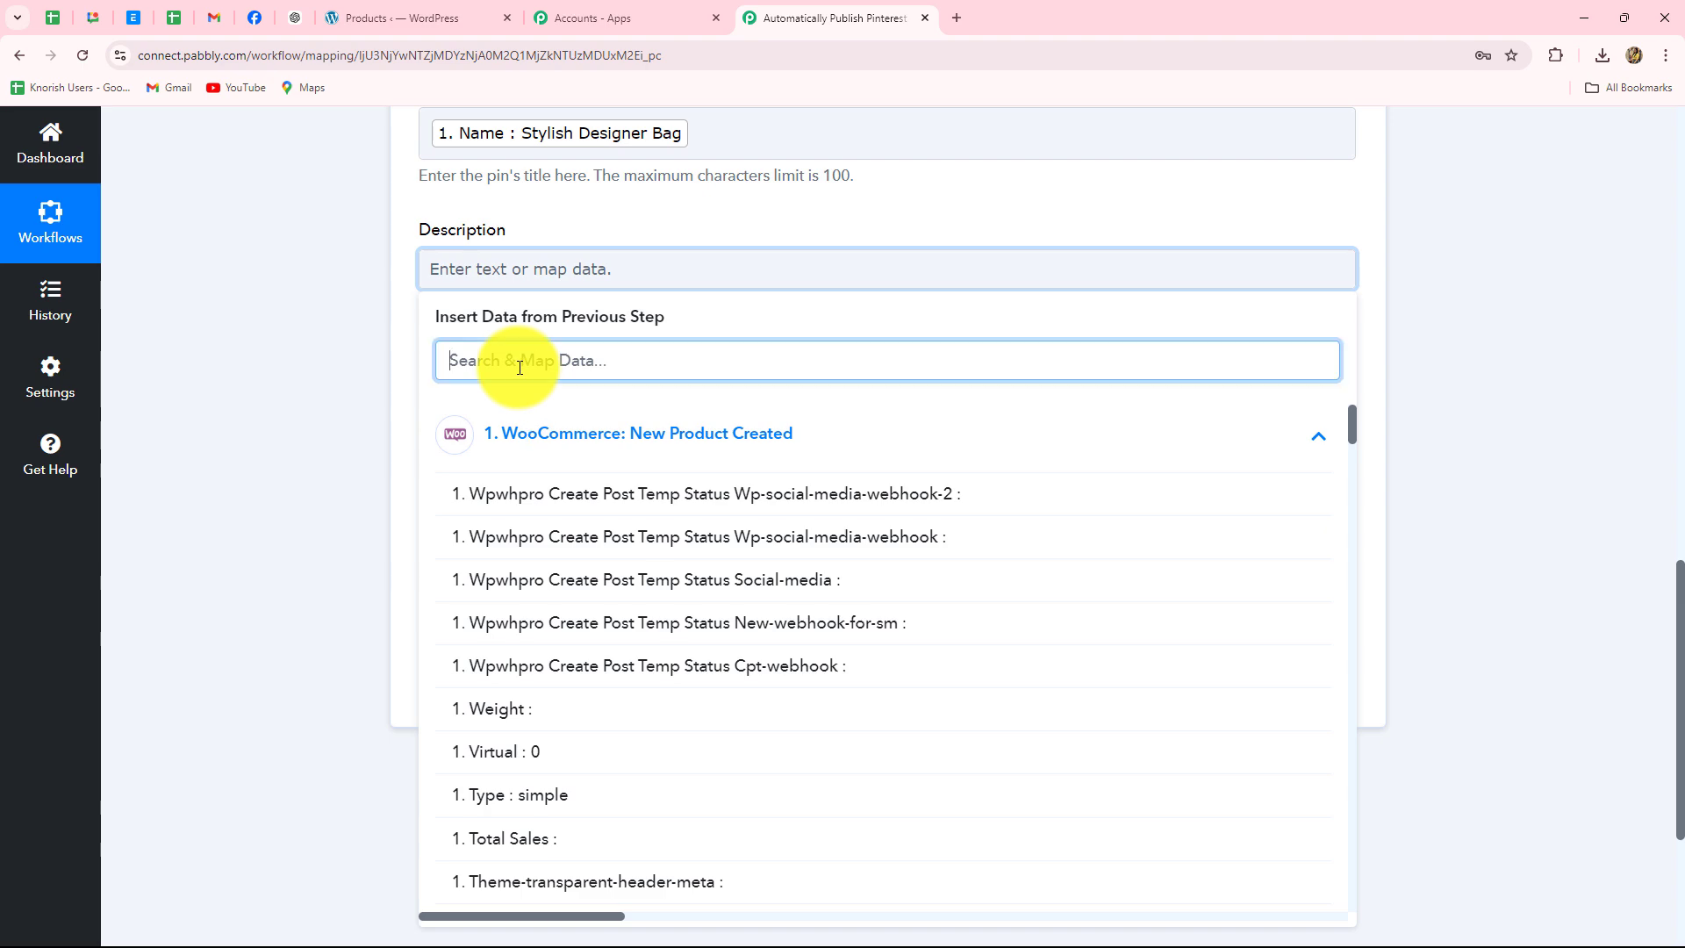
type("des")
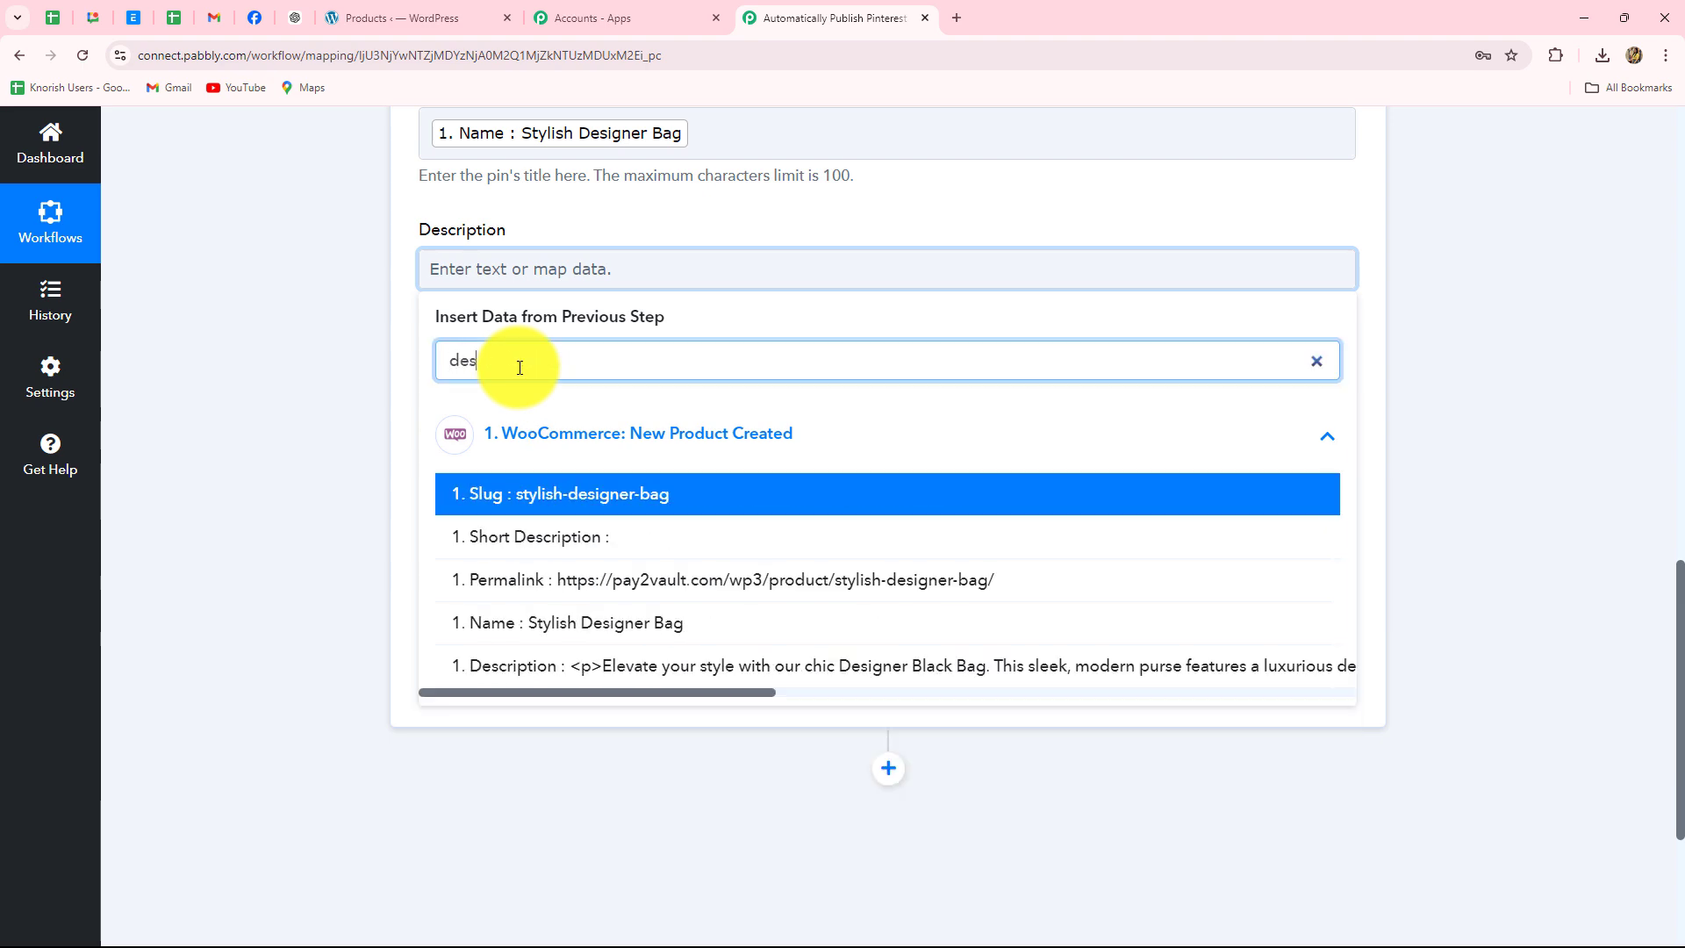
left_click(662, 676)
left_click(194, 525)
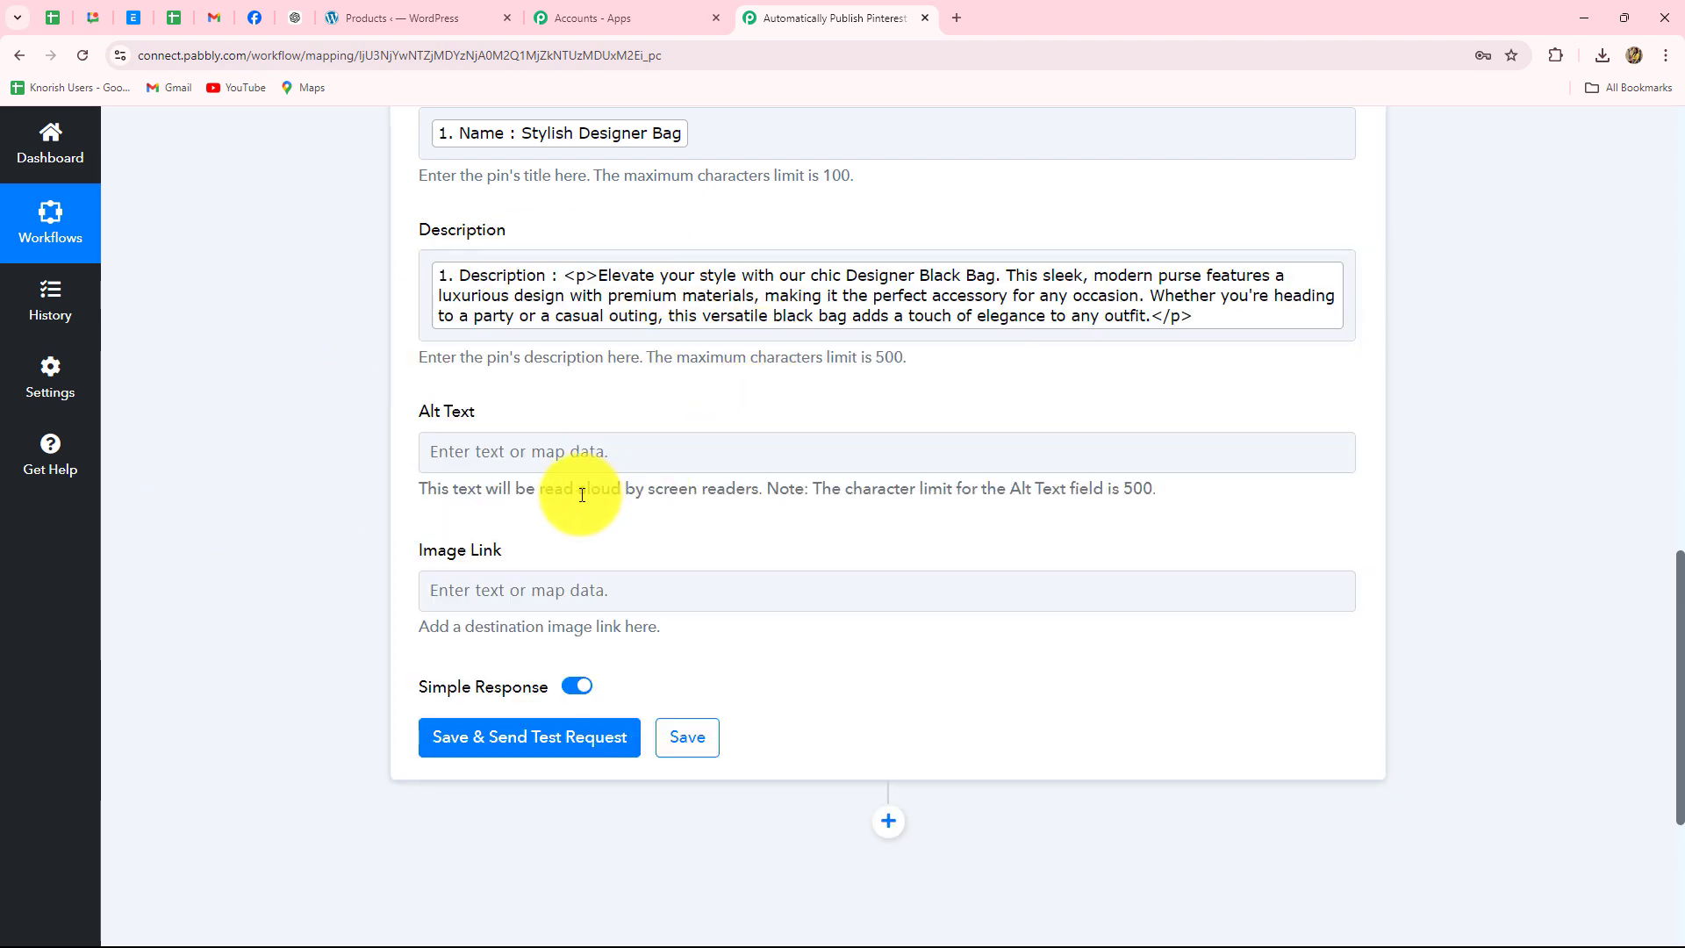
scroll(537, 418, "down", 2)
left_click(501, 562)
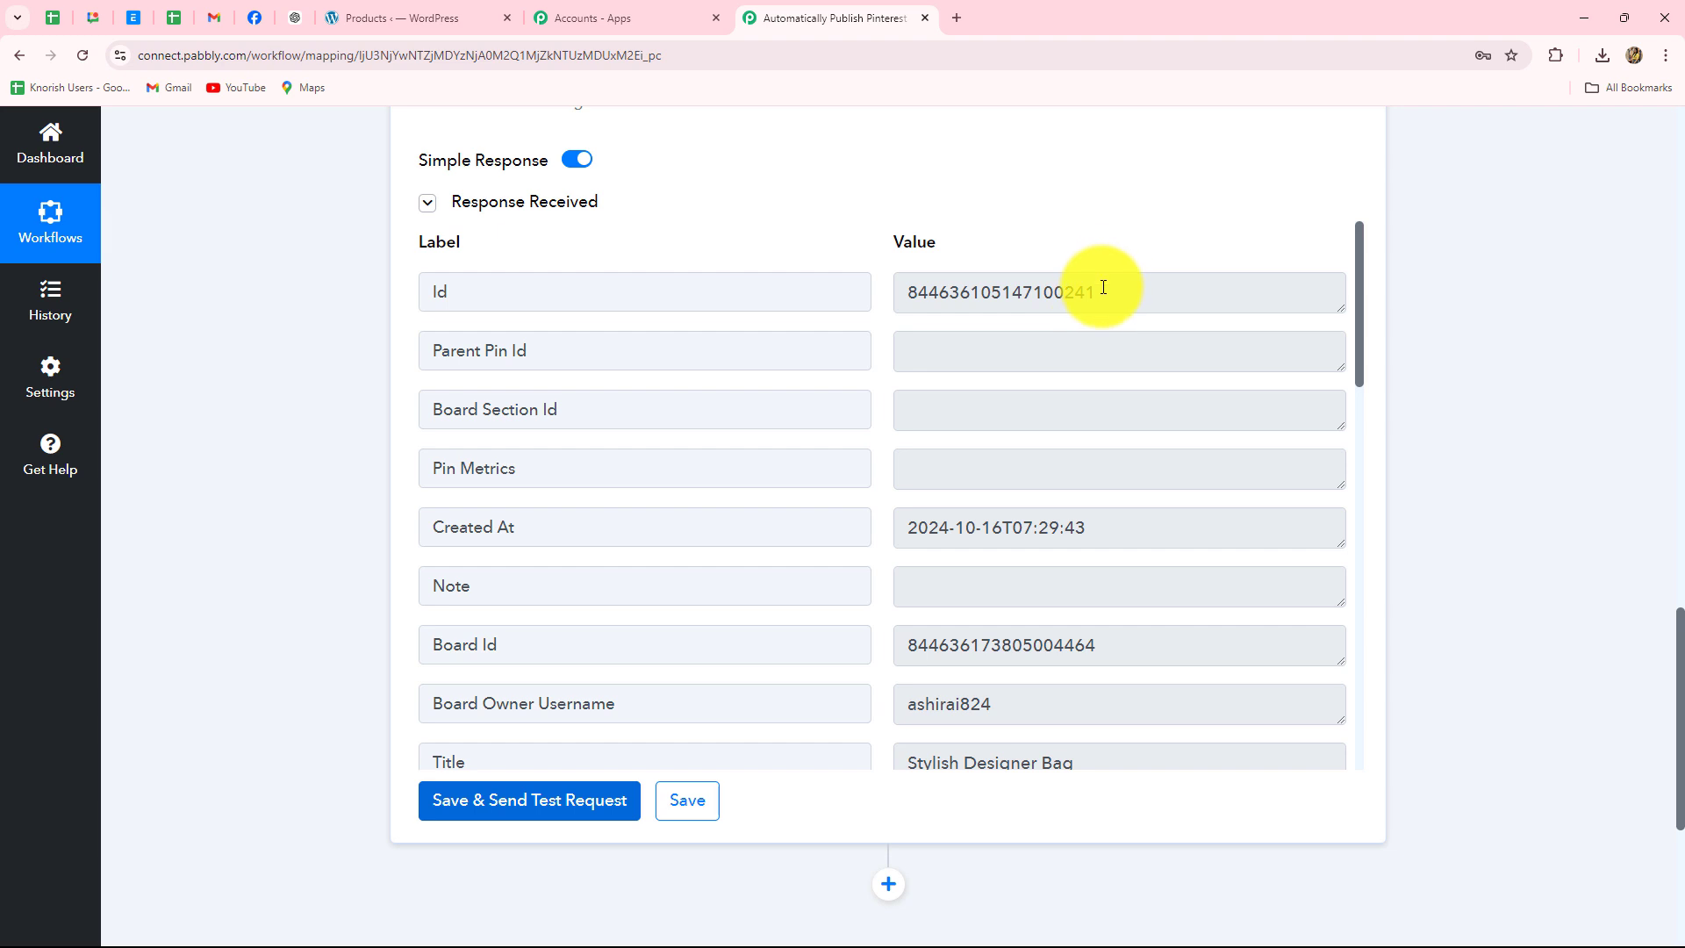
- Select the new Stylish Designer Bag pin's Id in the Pinterest test response
scroll(1052, 547, "down", 3)
scroll(1045, 545, "up", 3)
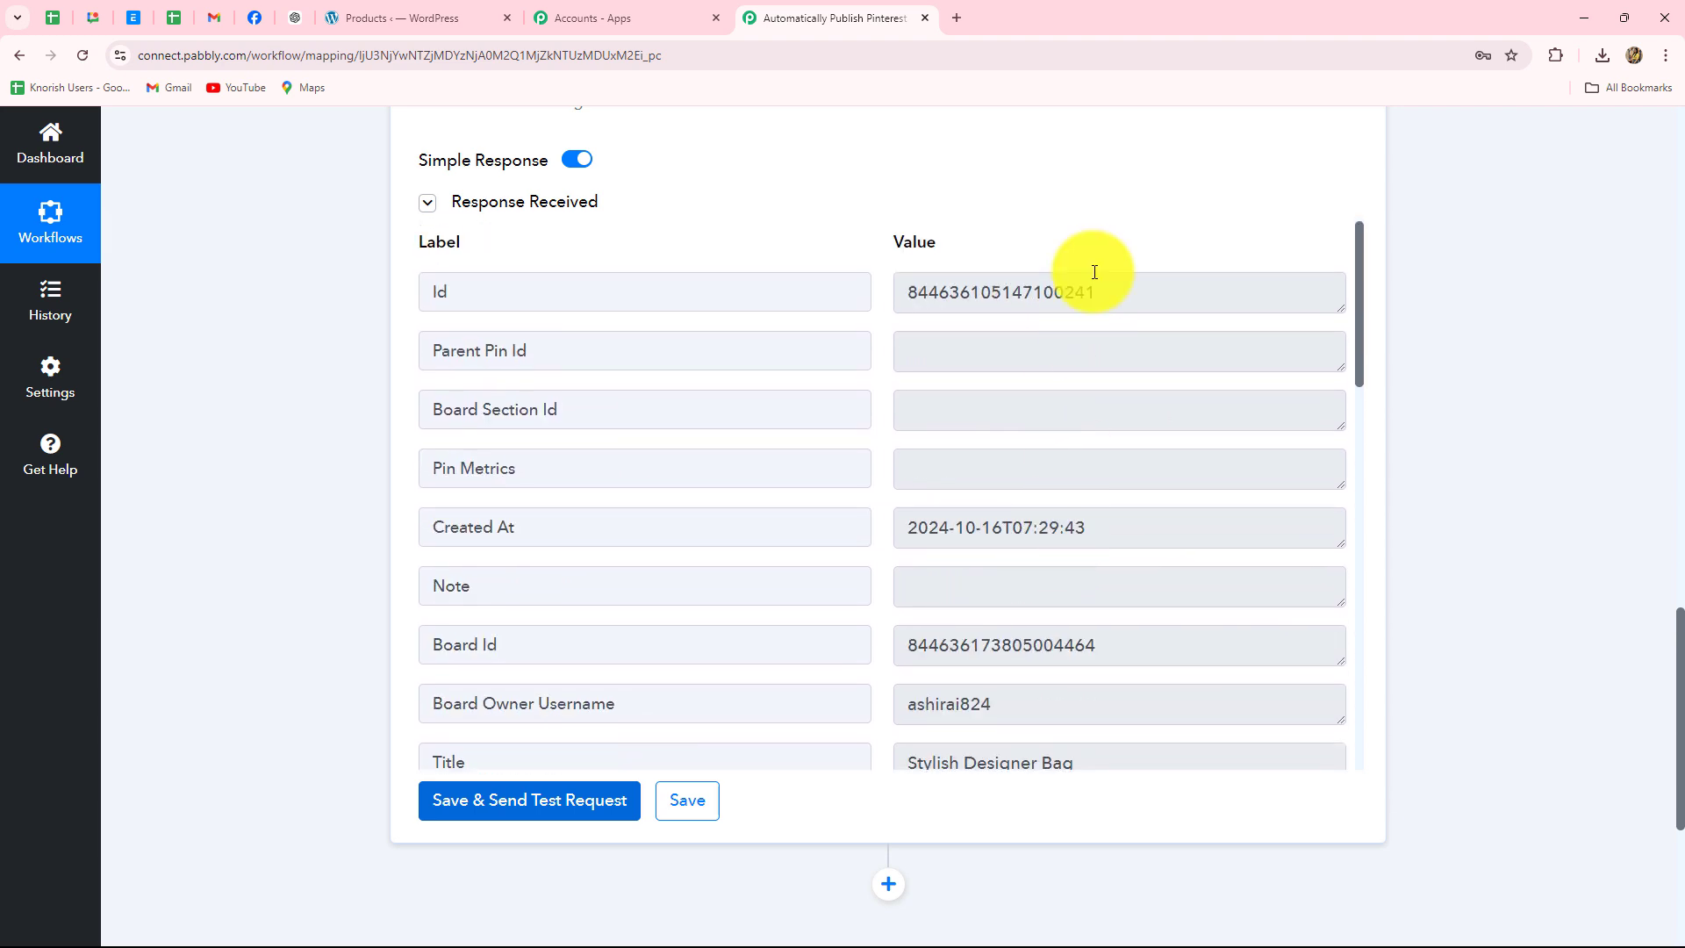
left_click_drag(1109, 287, 865, 294)
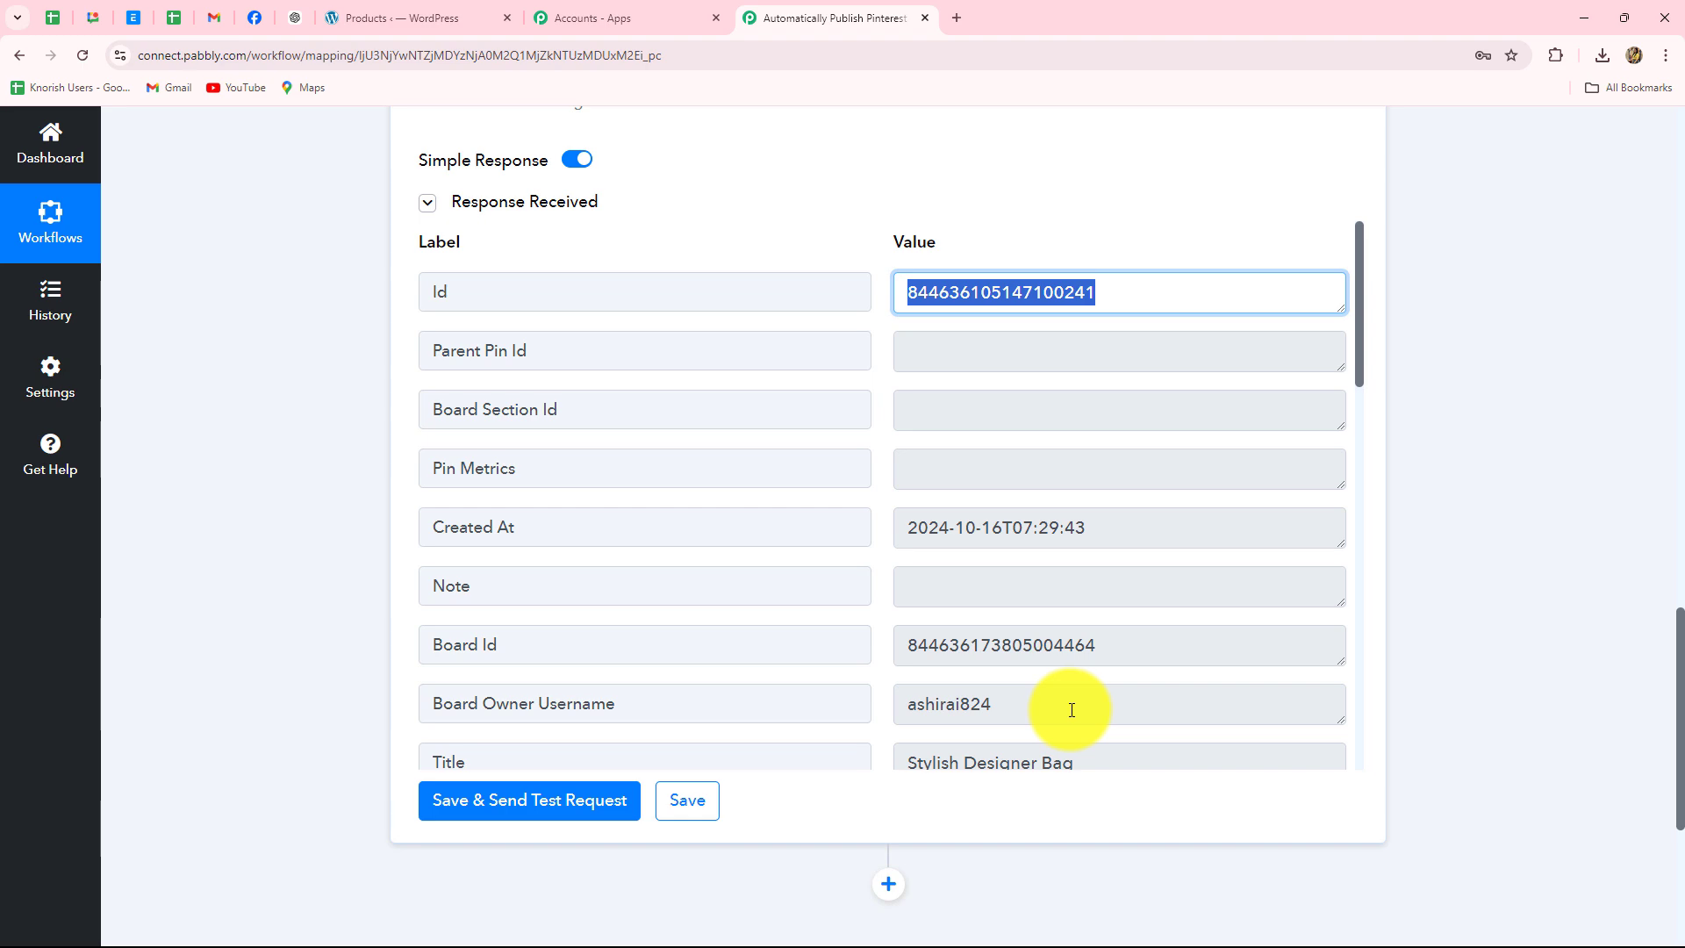
- Open the newest Stylish Designer Bag pin from All Pins on Pinterest, then return to the workflow
left_click(1038, 929)
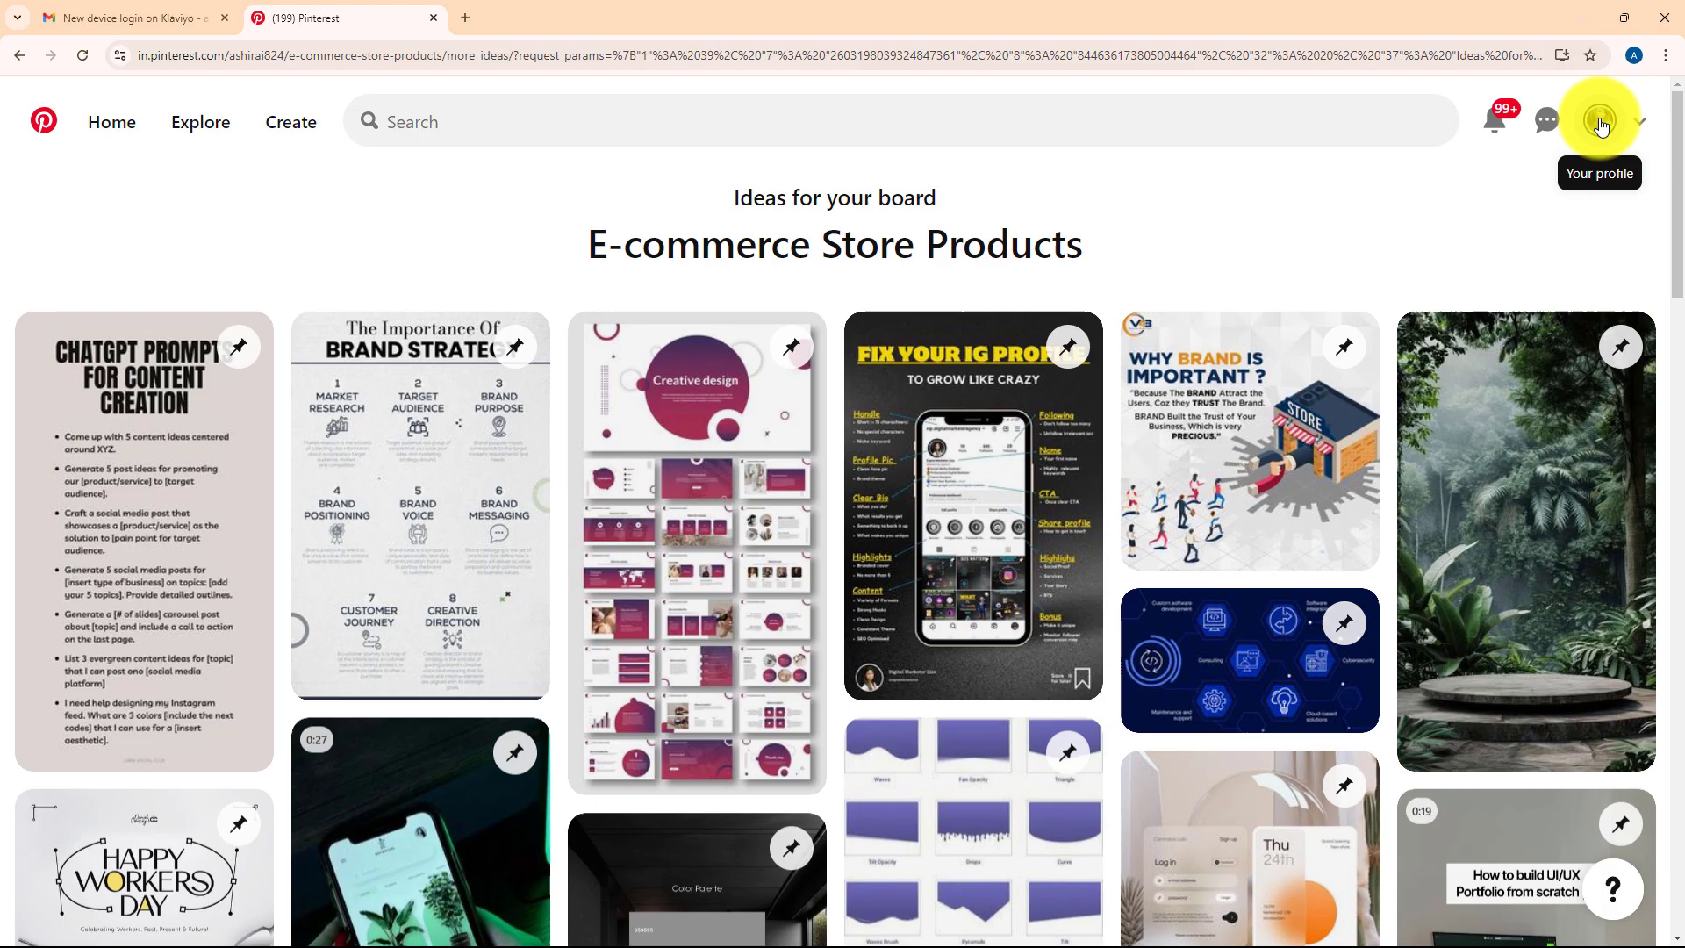
left_click(1599, 125)
left_click(137, 790)
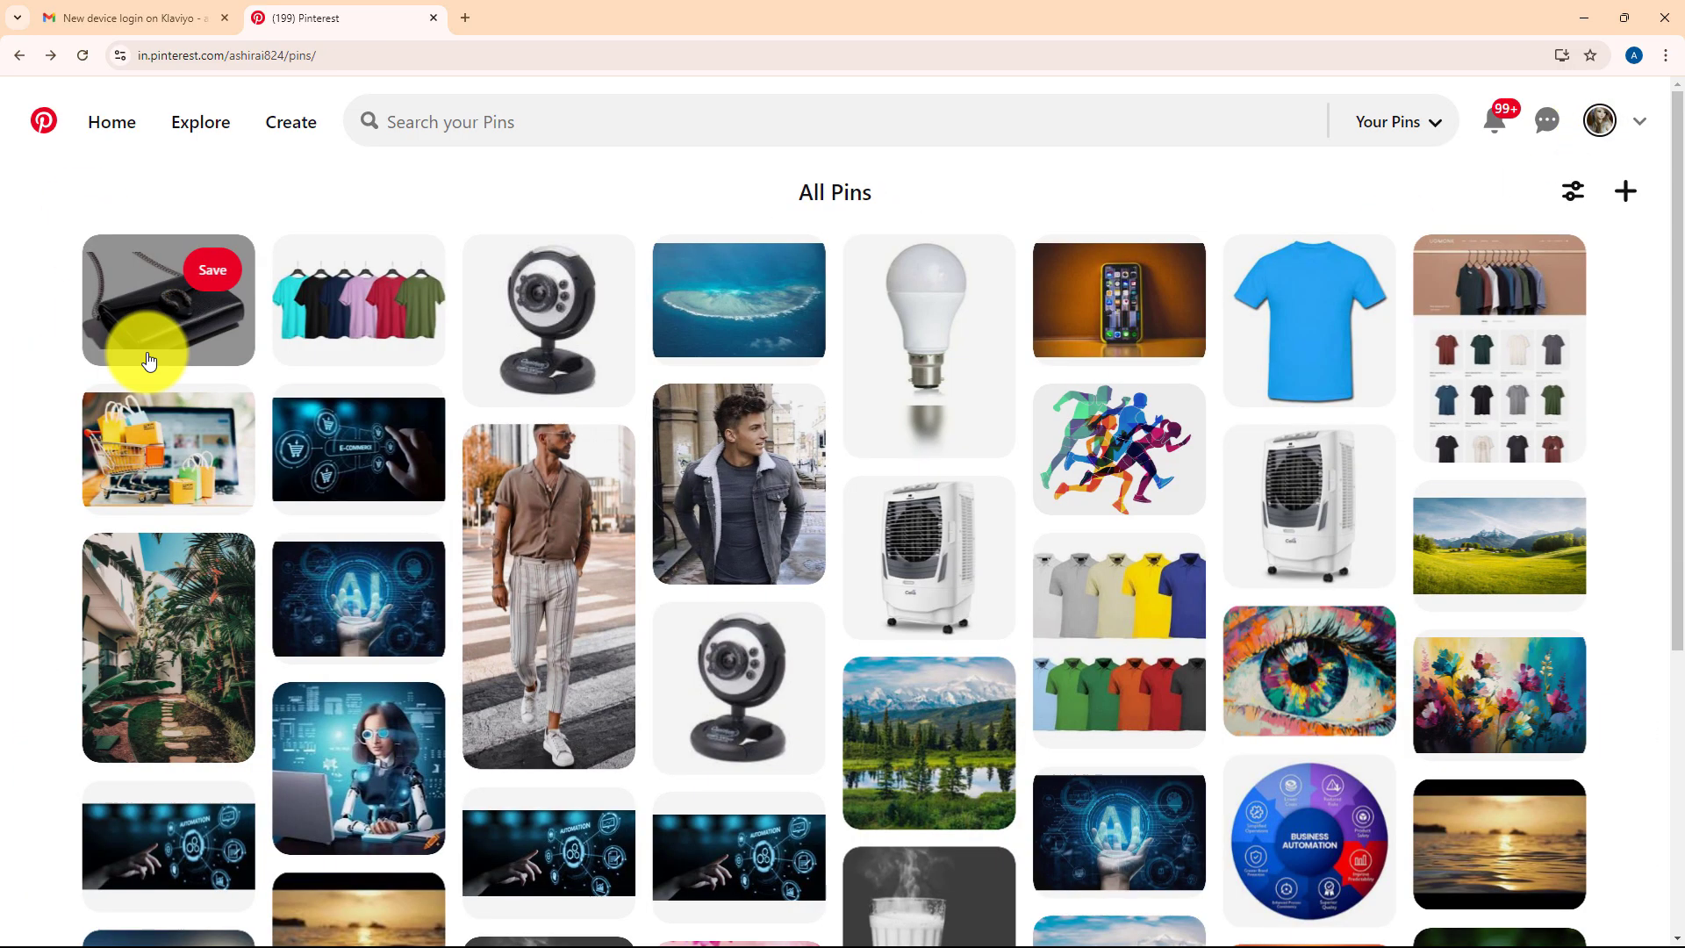
left_click(165, 308)
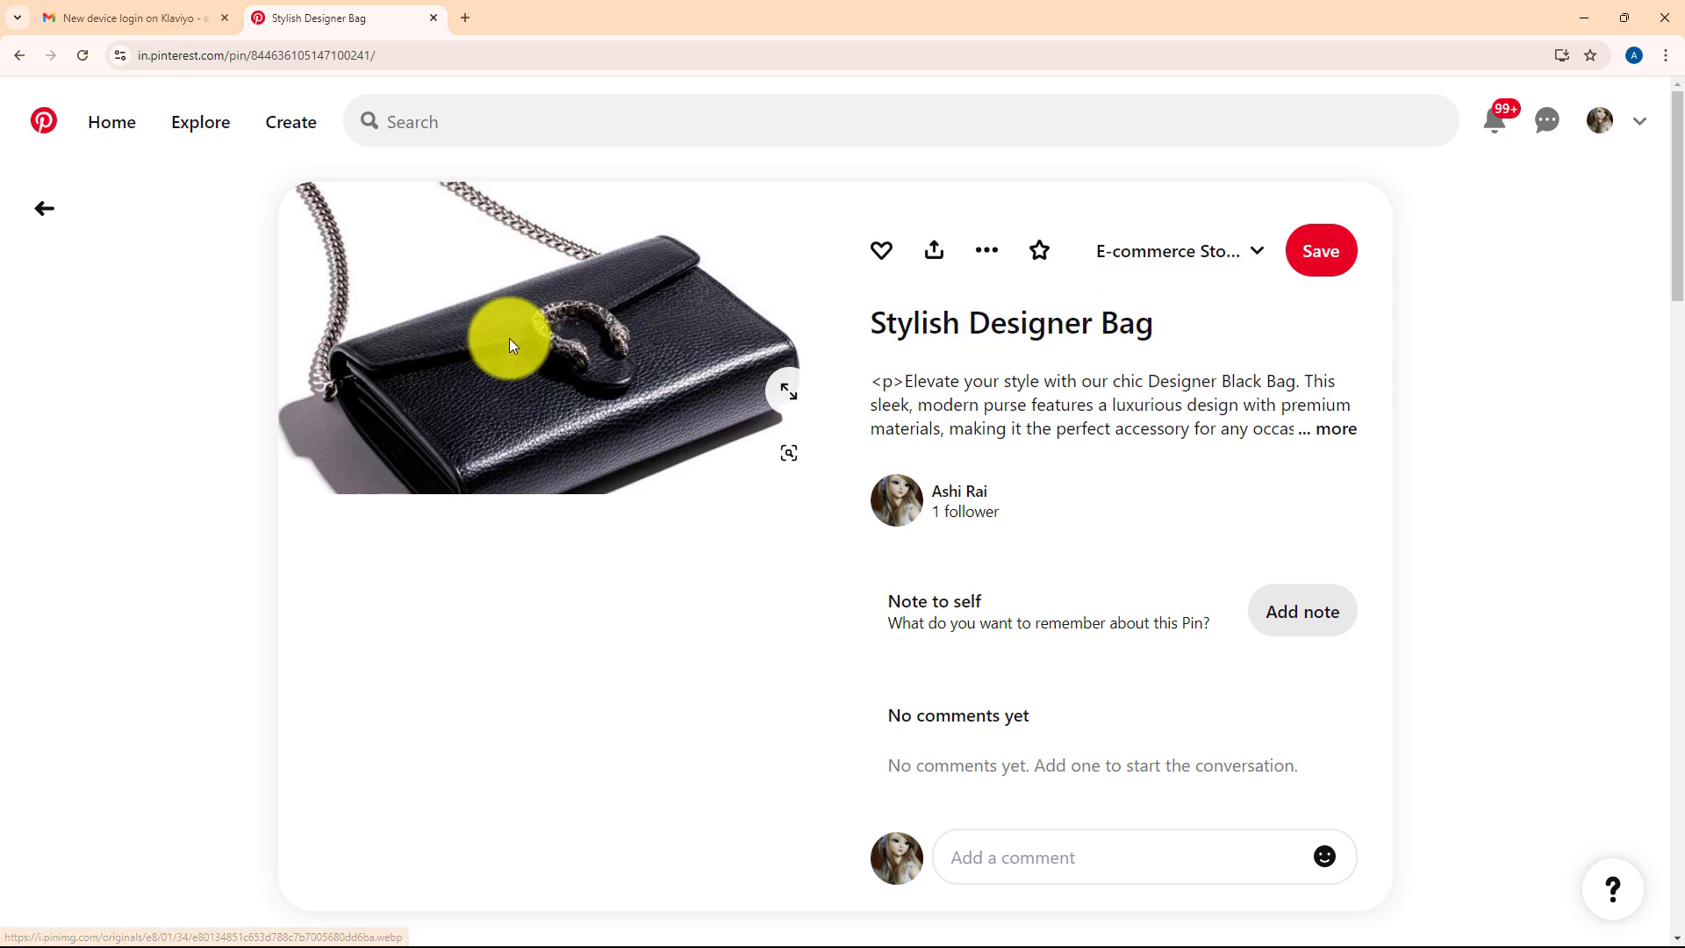
scroll(944, 605, "down", 5)
scroll(947, 607, "up", 5)
scroll(946, 608, "down", 5)
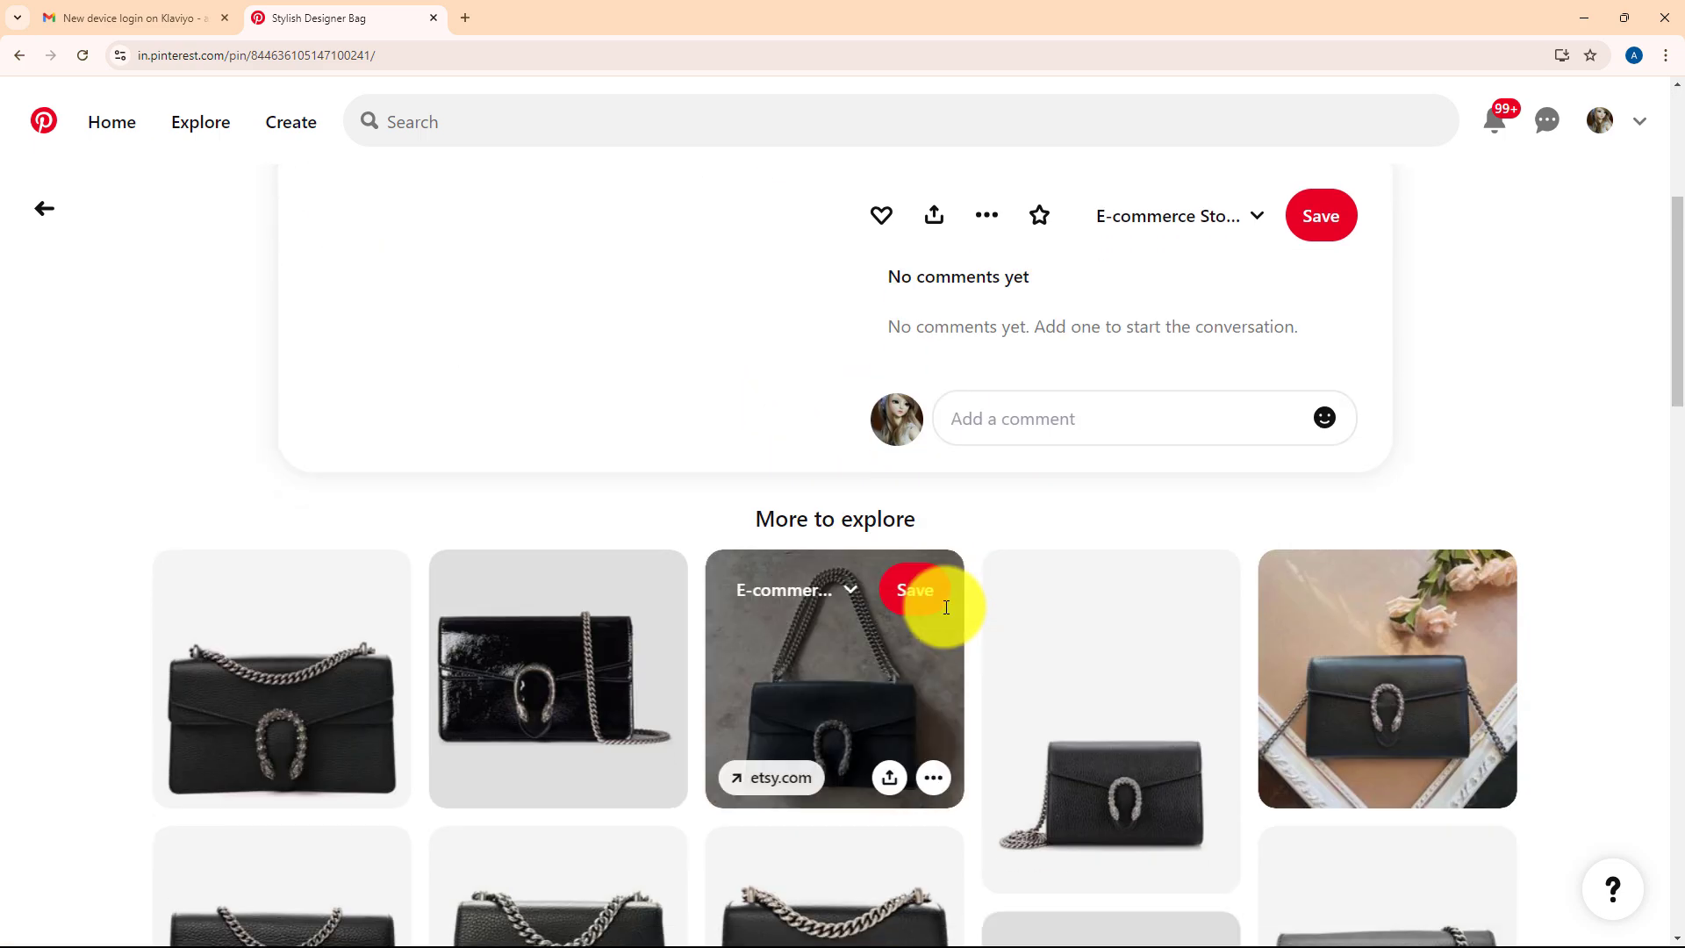
scroll(945, 607, "up", 5)
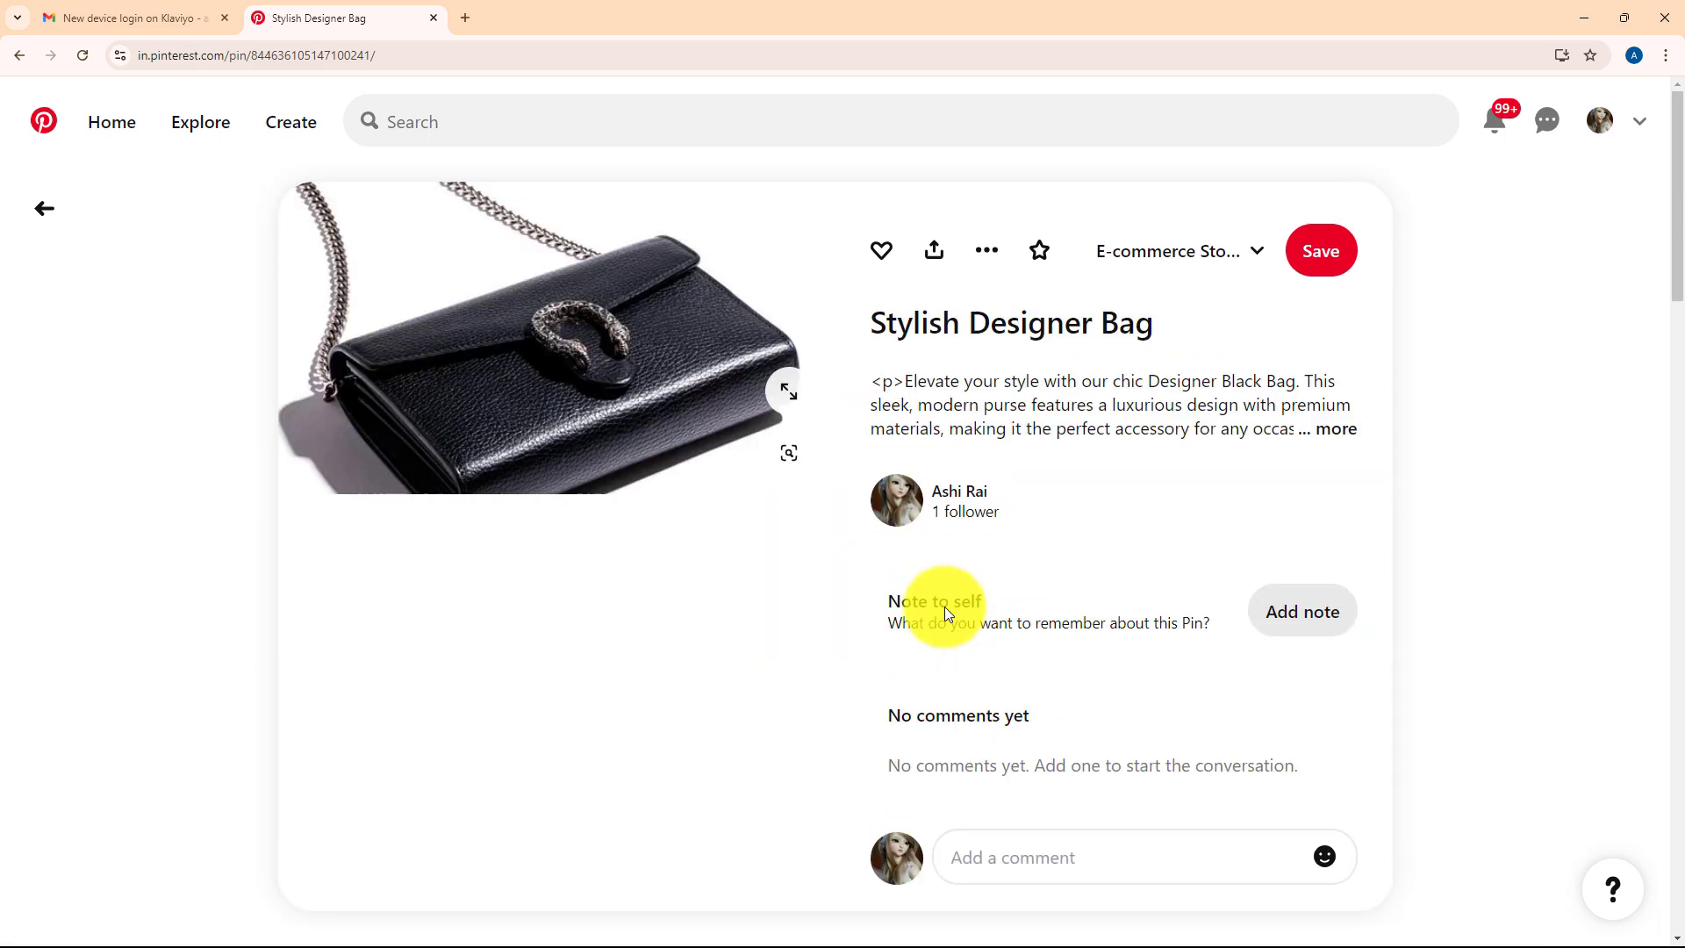
left_click(1585, 17)
scroll(1422, 497, "up", 15)
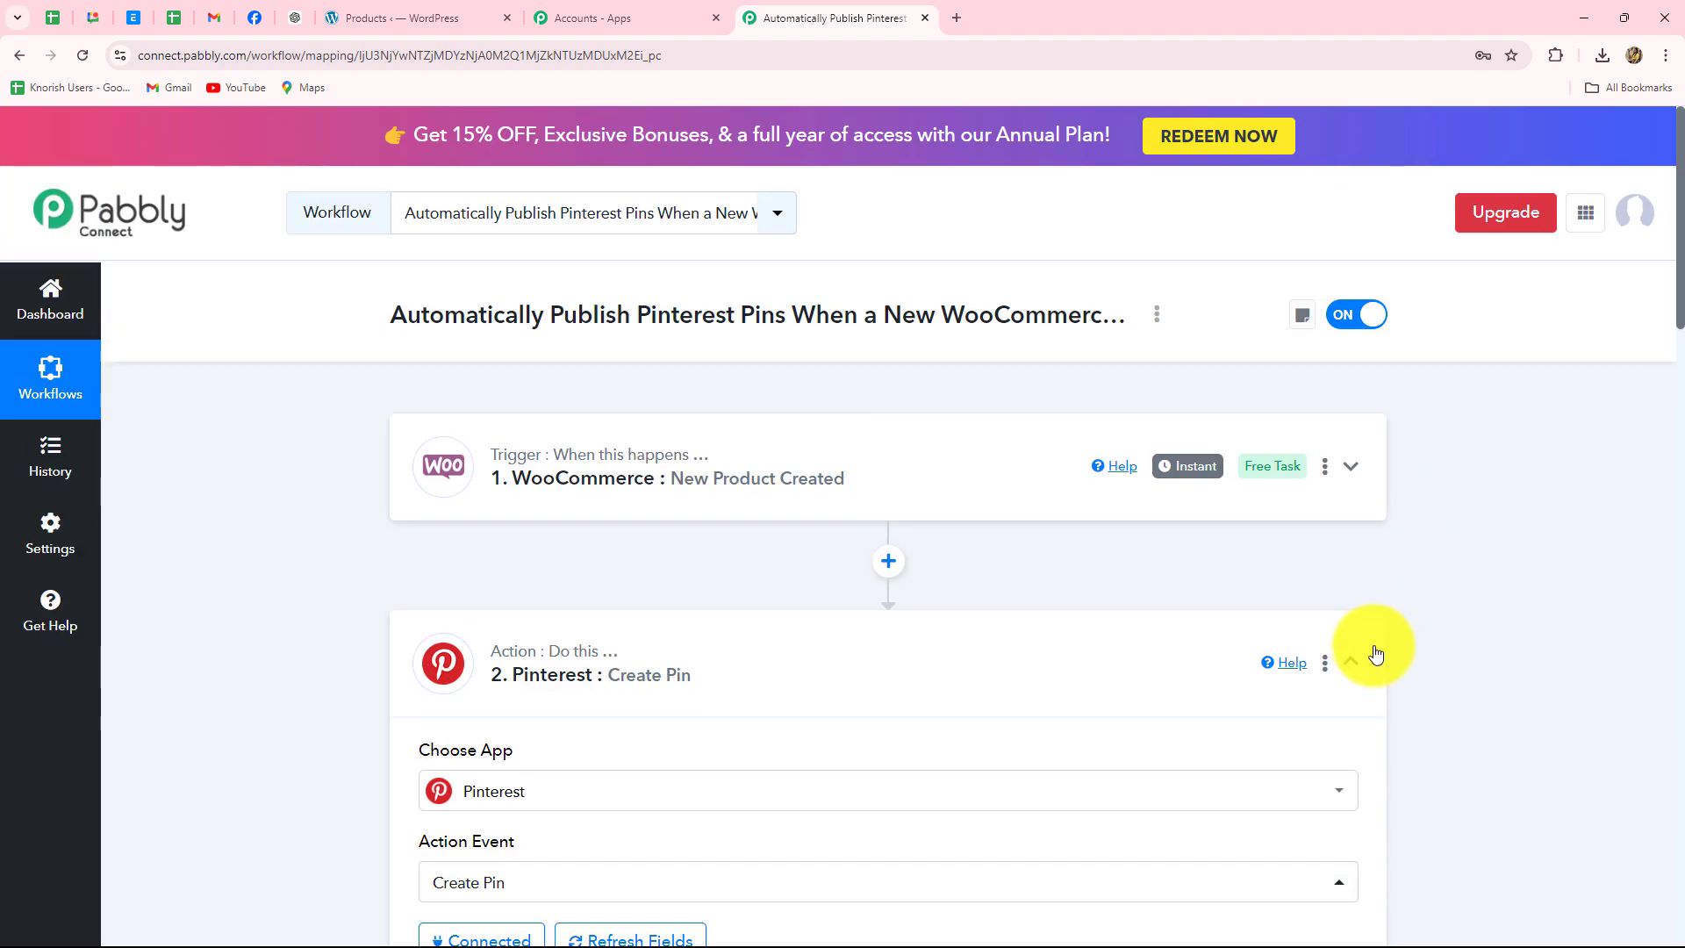
- Collapse the Pinterest Create Pin step and switch to the Products ‹ WordPress tab
left_click(1352, 662)
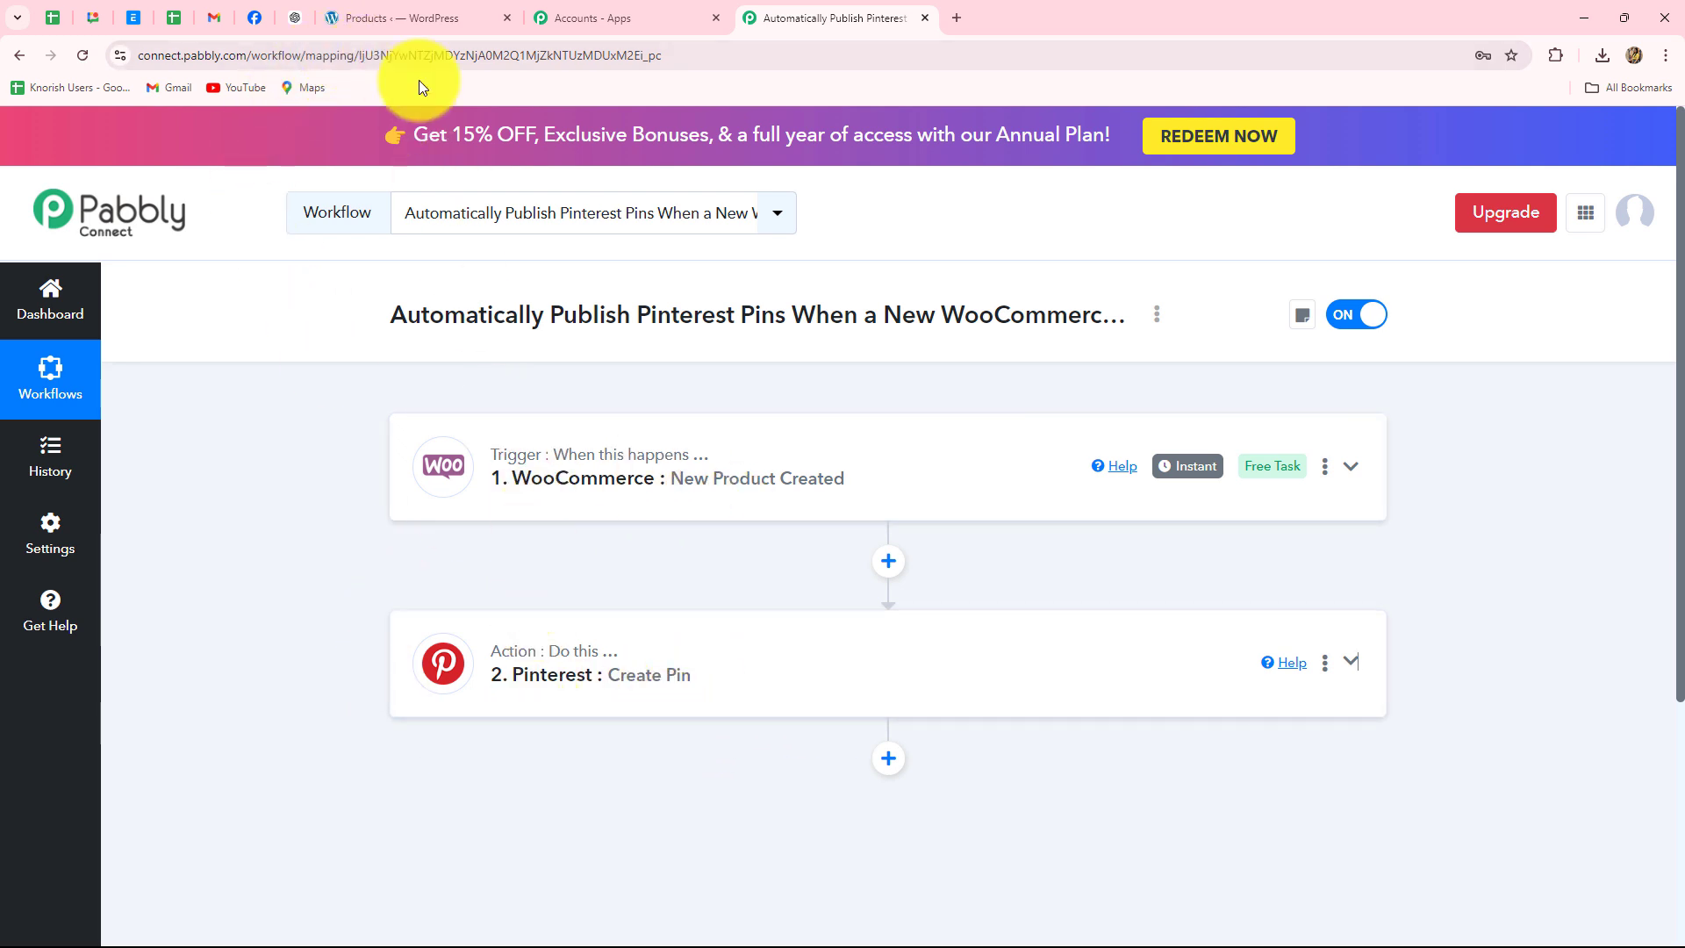
left_click(418, 12)
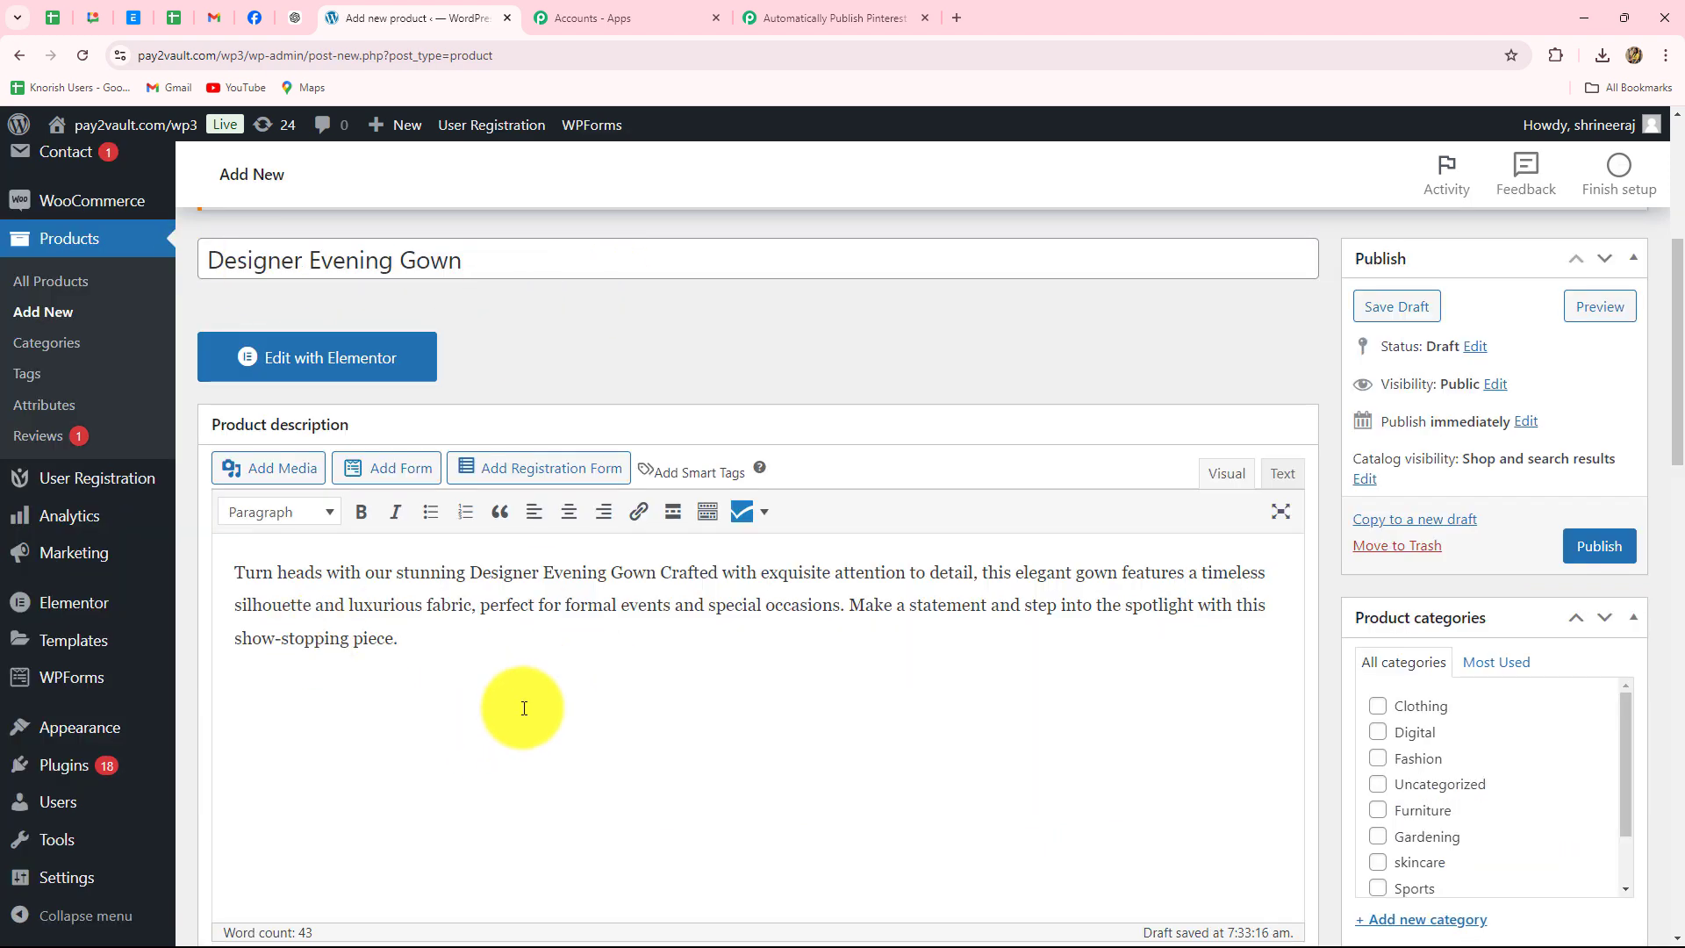
- Set dresss.jpg as the Designer Evening Gown's product image
scroll(754, 632, "down", 3)
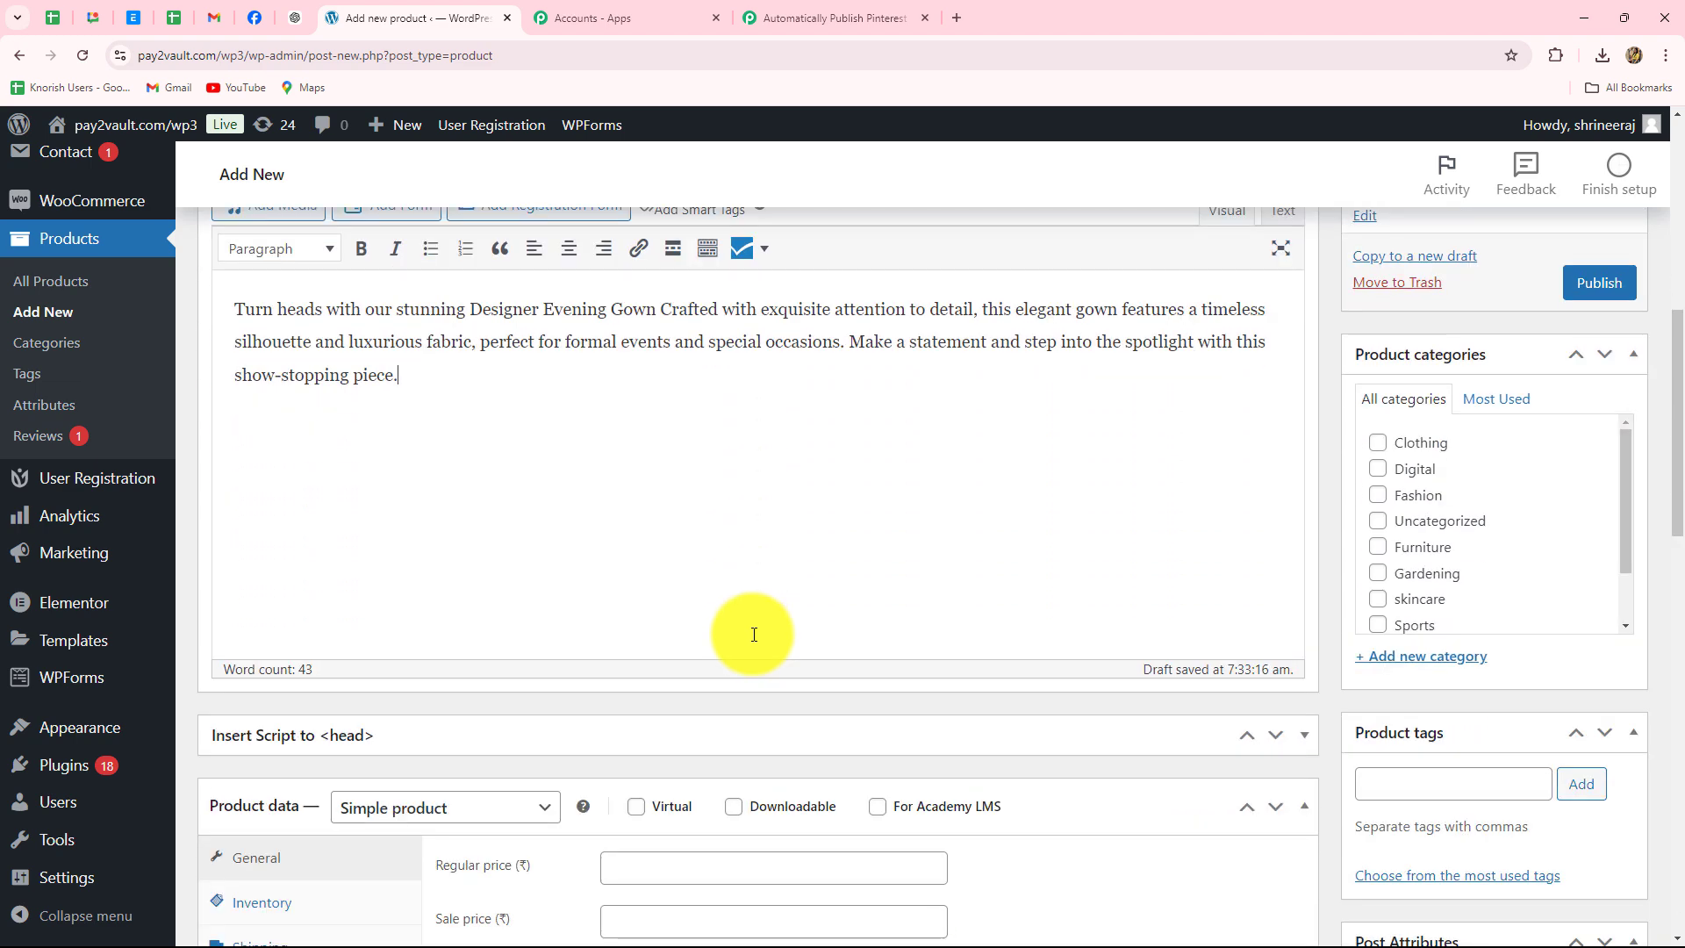
scroll(958, 539, "down", 2)
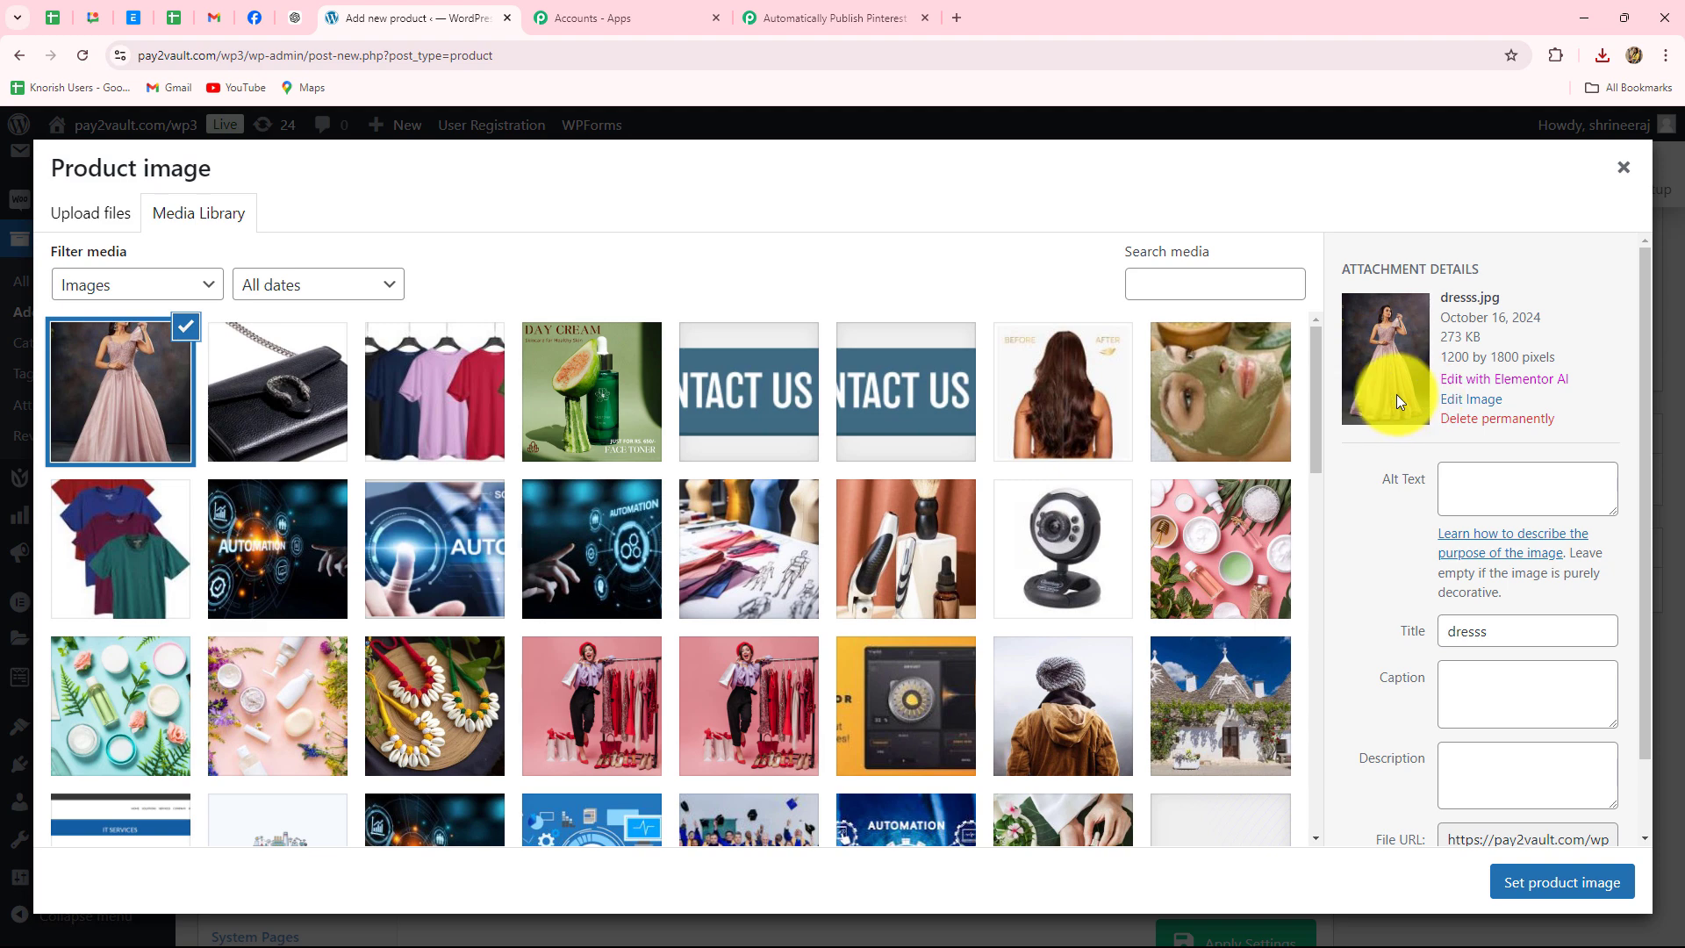
left_click(1552, 885)
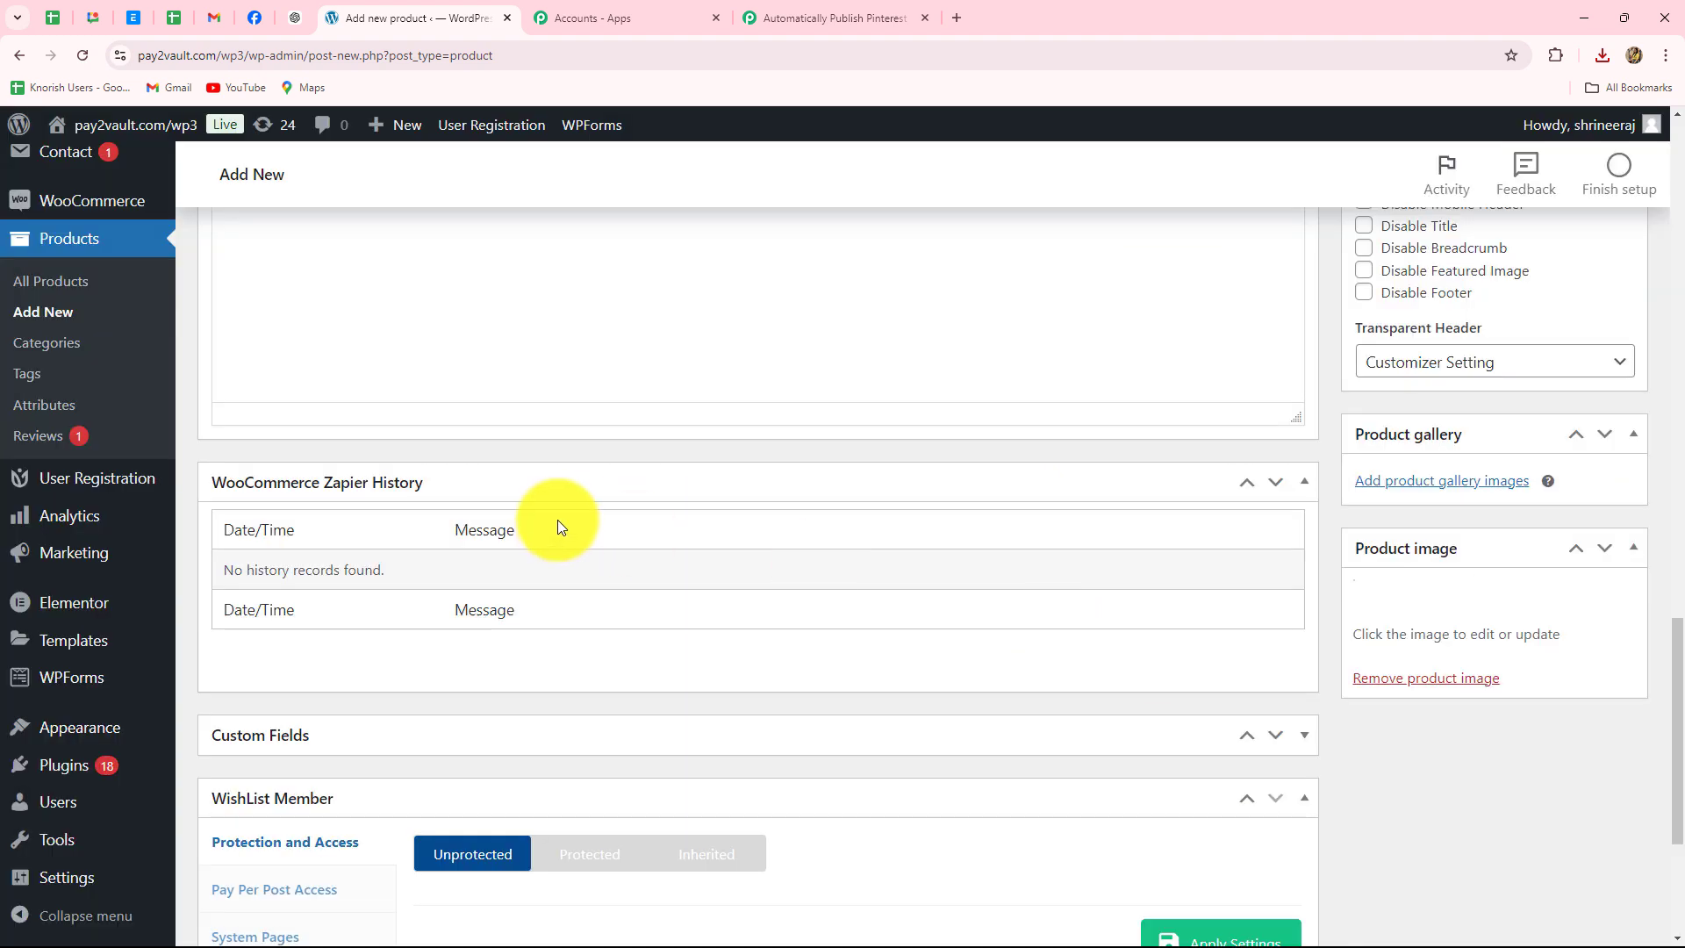
scroll(772, 516, "up", 5)
scroll(773, 518, "up", 5)
- Enter regular price 7000 and sale price 6800 for the gown
left_click(622, 606)
type("7000")
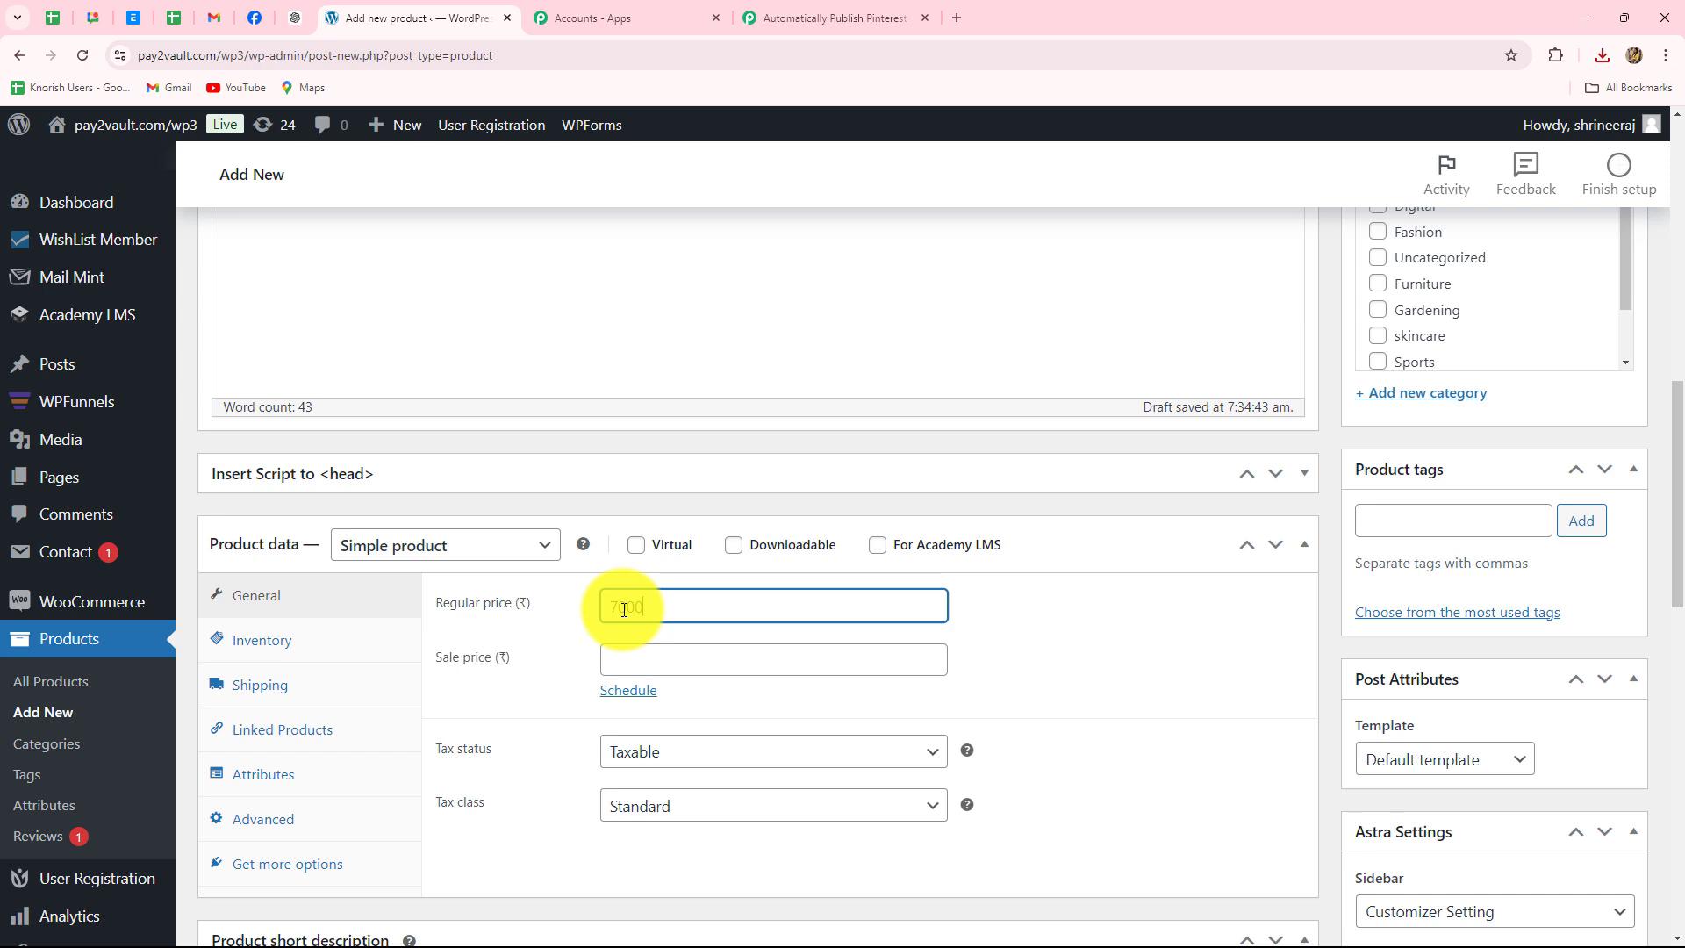
left_click(662, 665)
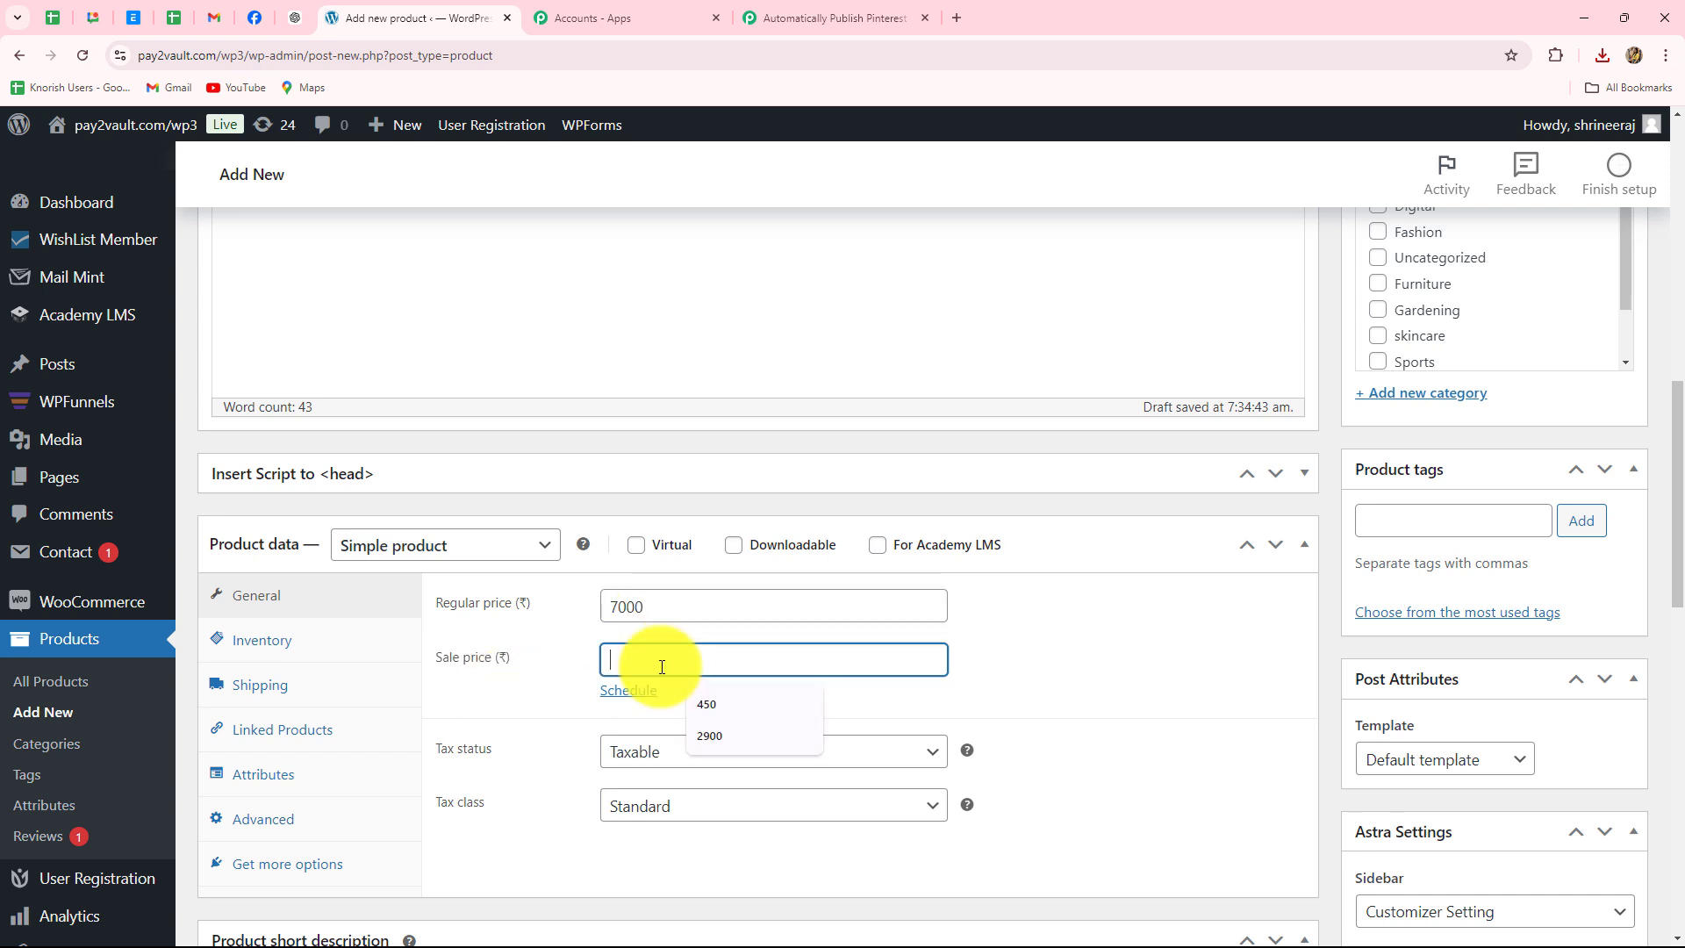
type("6800")
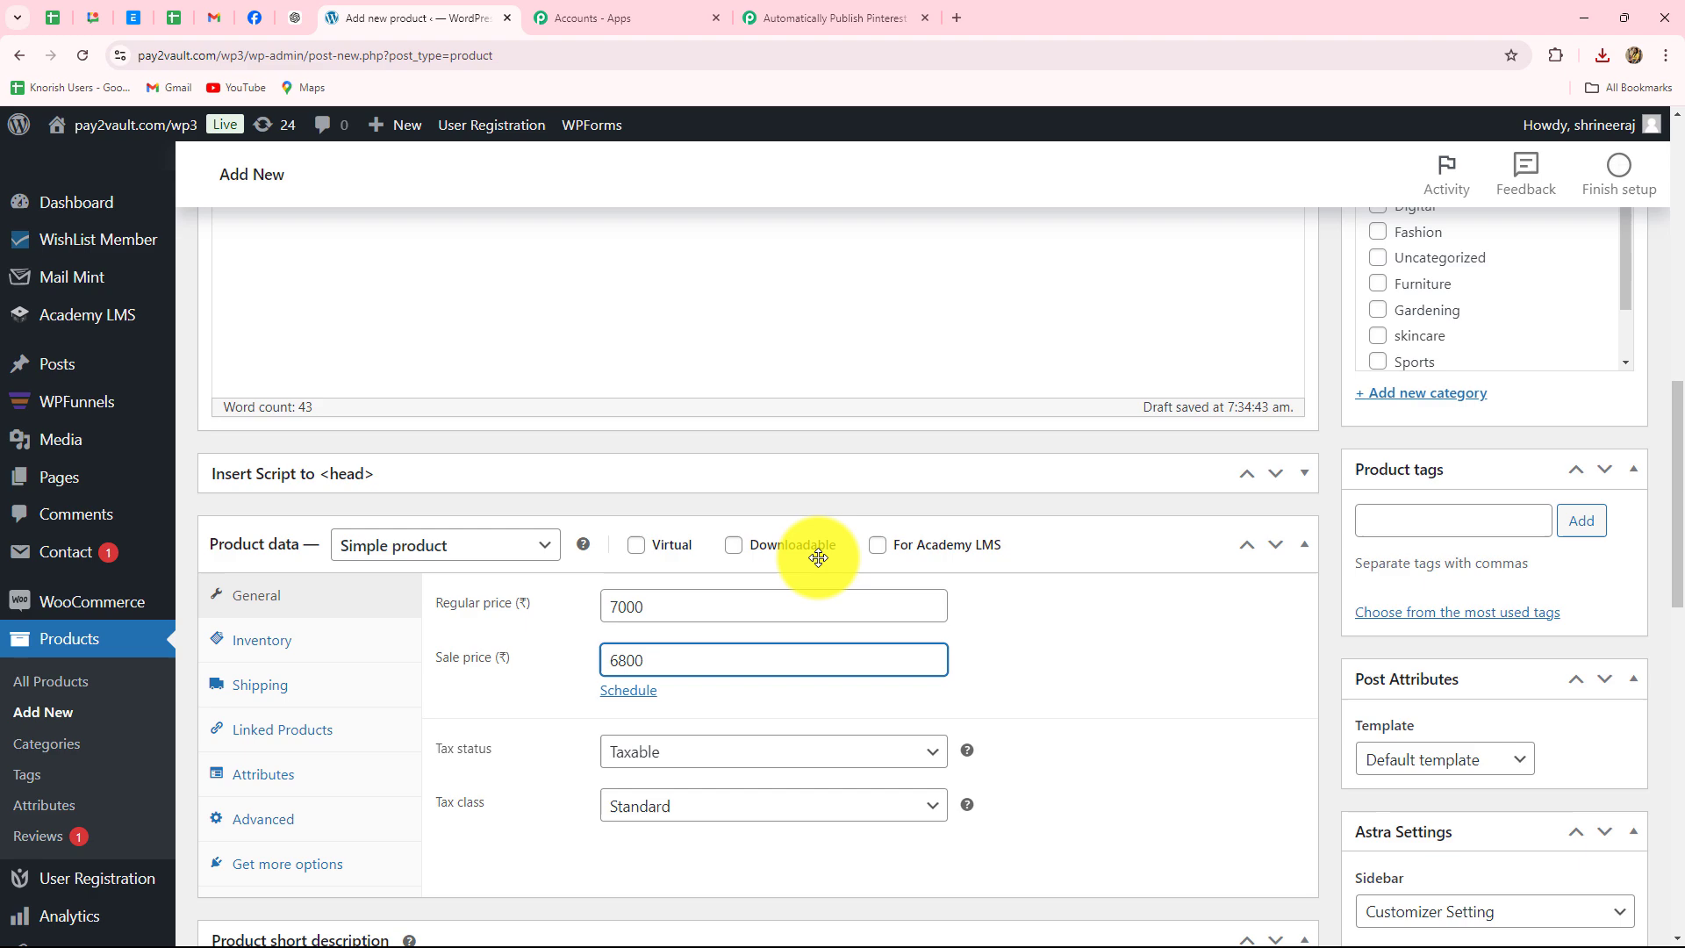
scroll(1478, 407, "down", 10)
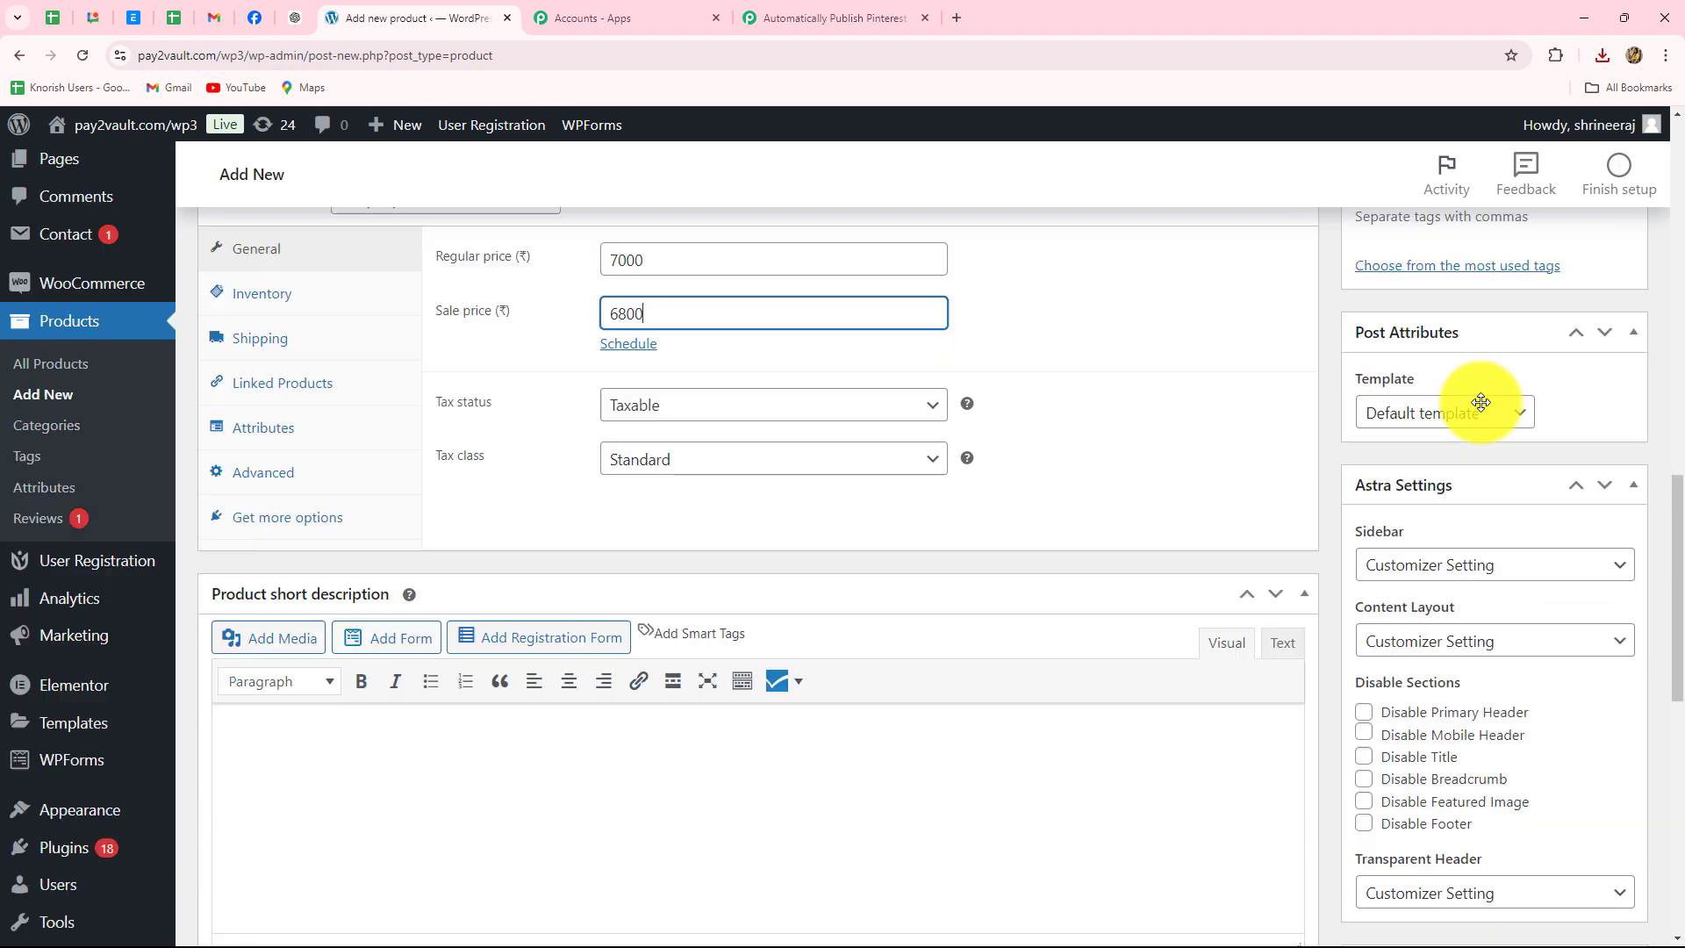
scroll(1474, 413, "up", 15)
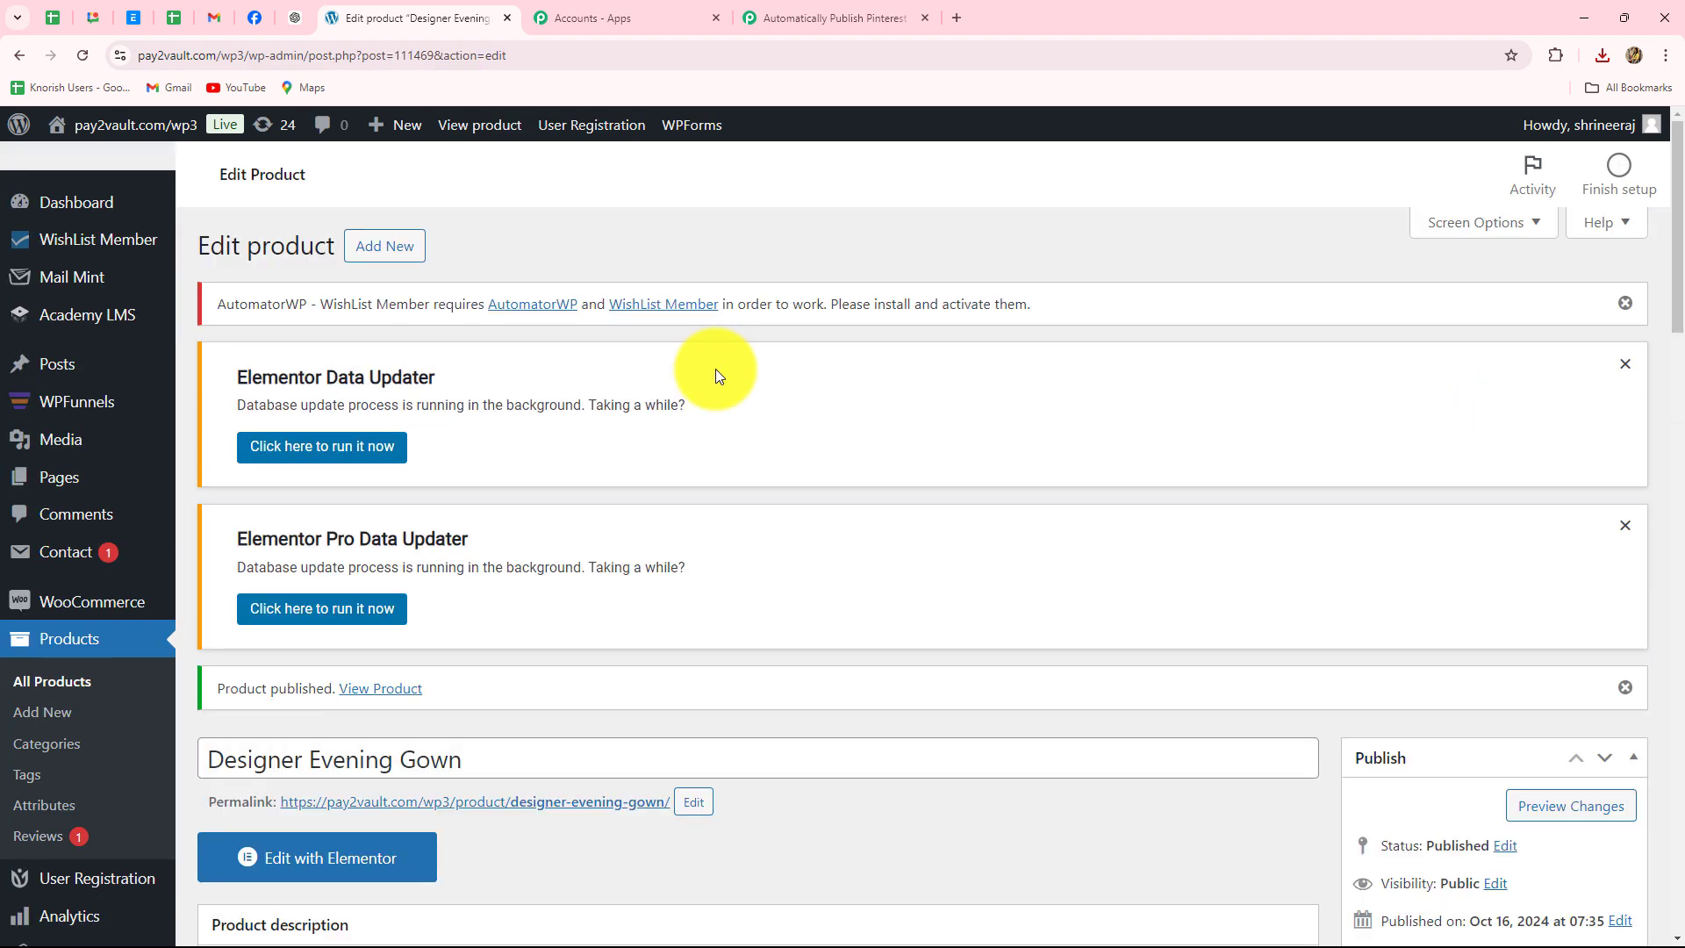
scroll(714, 369, "down", 5)
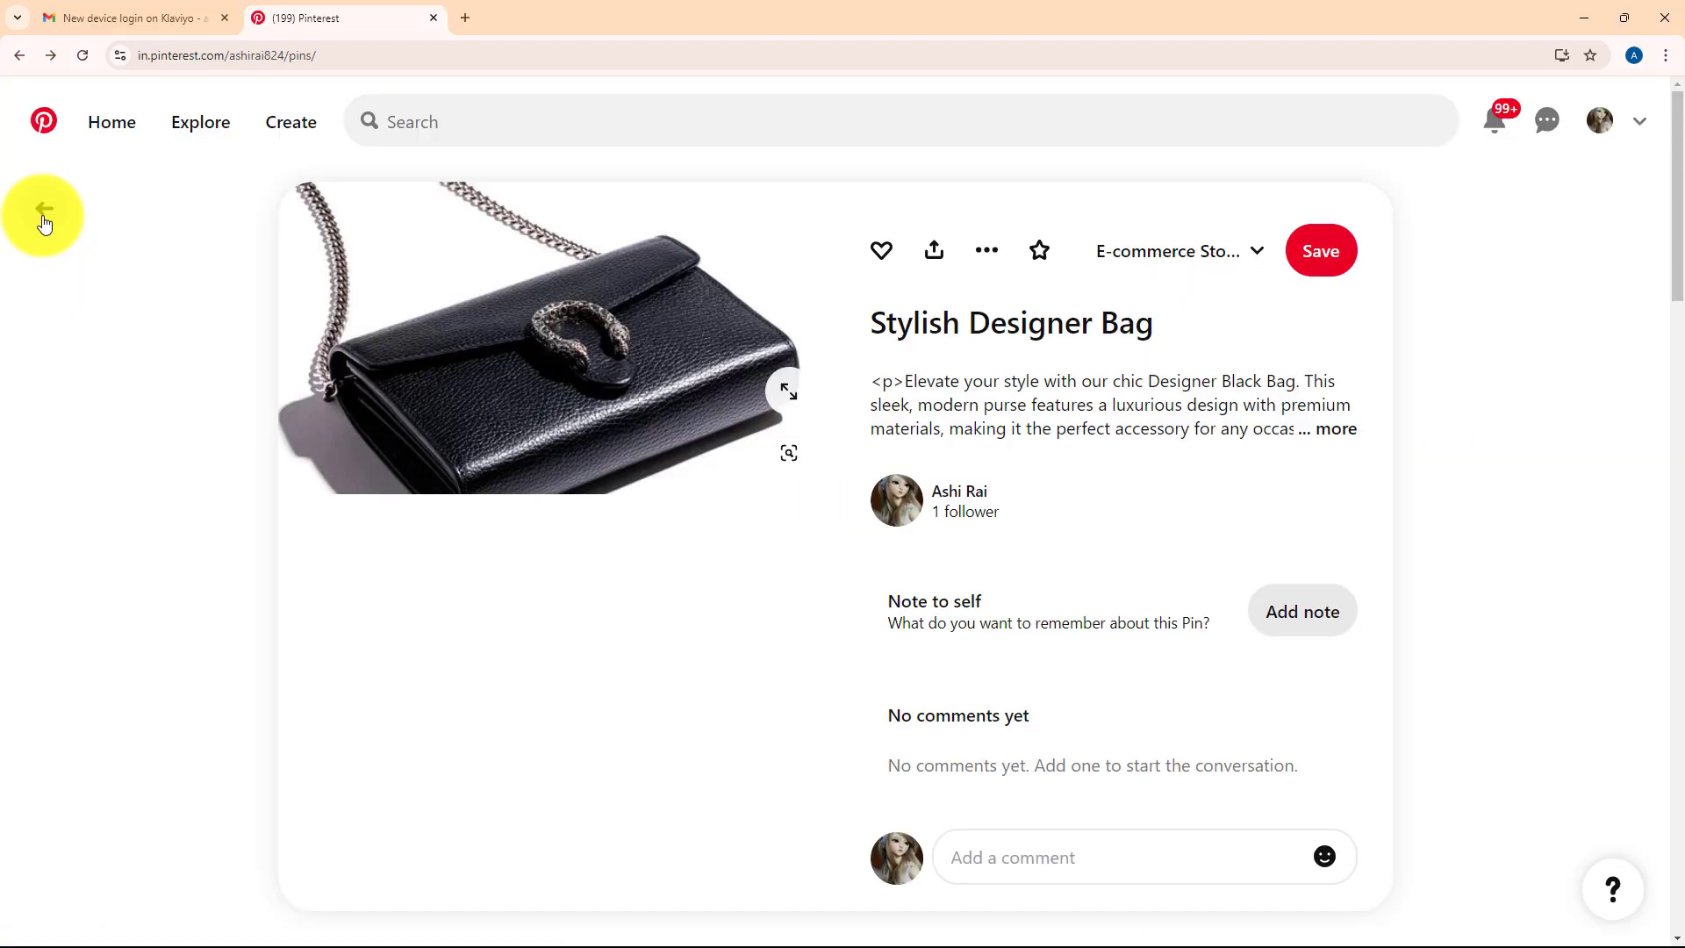
- Refresh All Pins, inspect the new Designer Evening Gown pin's image and description, then return to Pabbly Connect
left_click(20, 56)
left_click(84, 58)
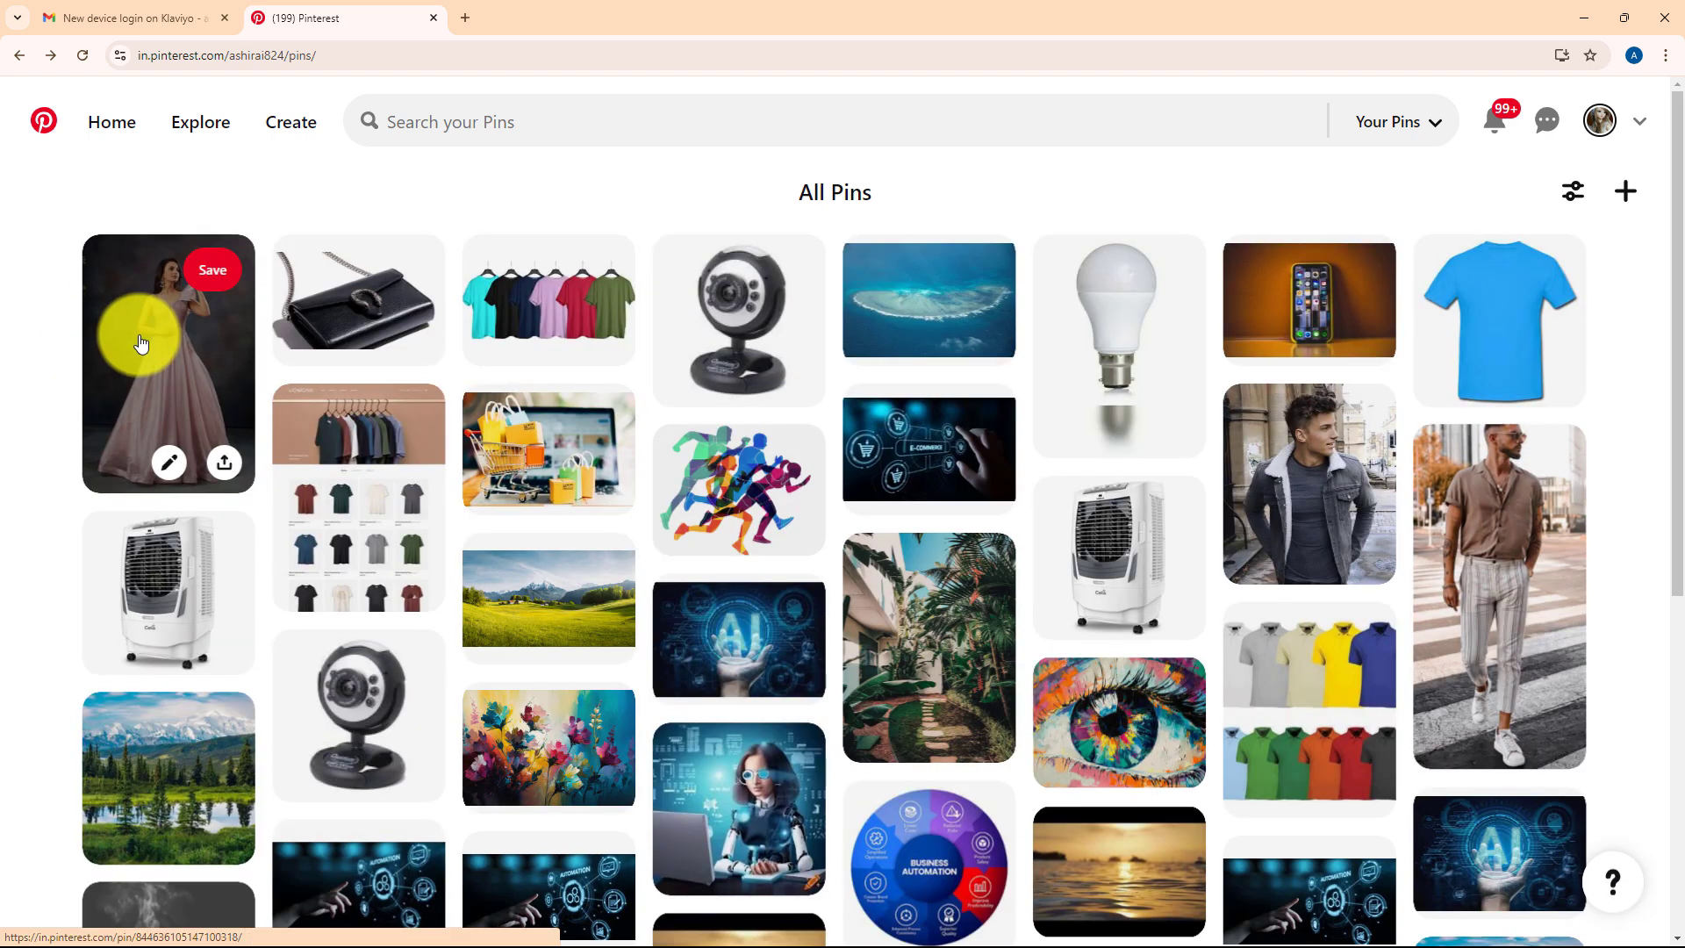
left_click(140, 342)
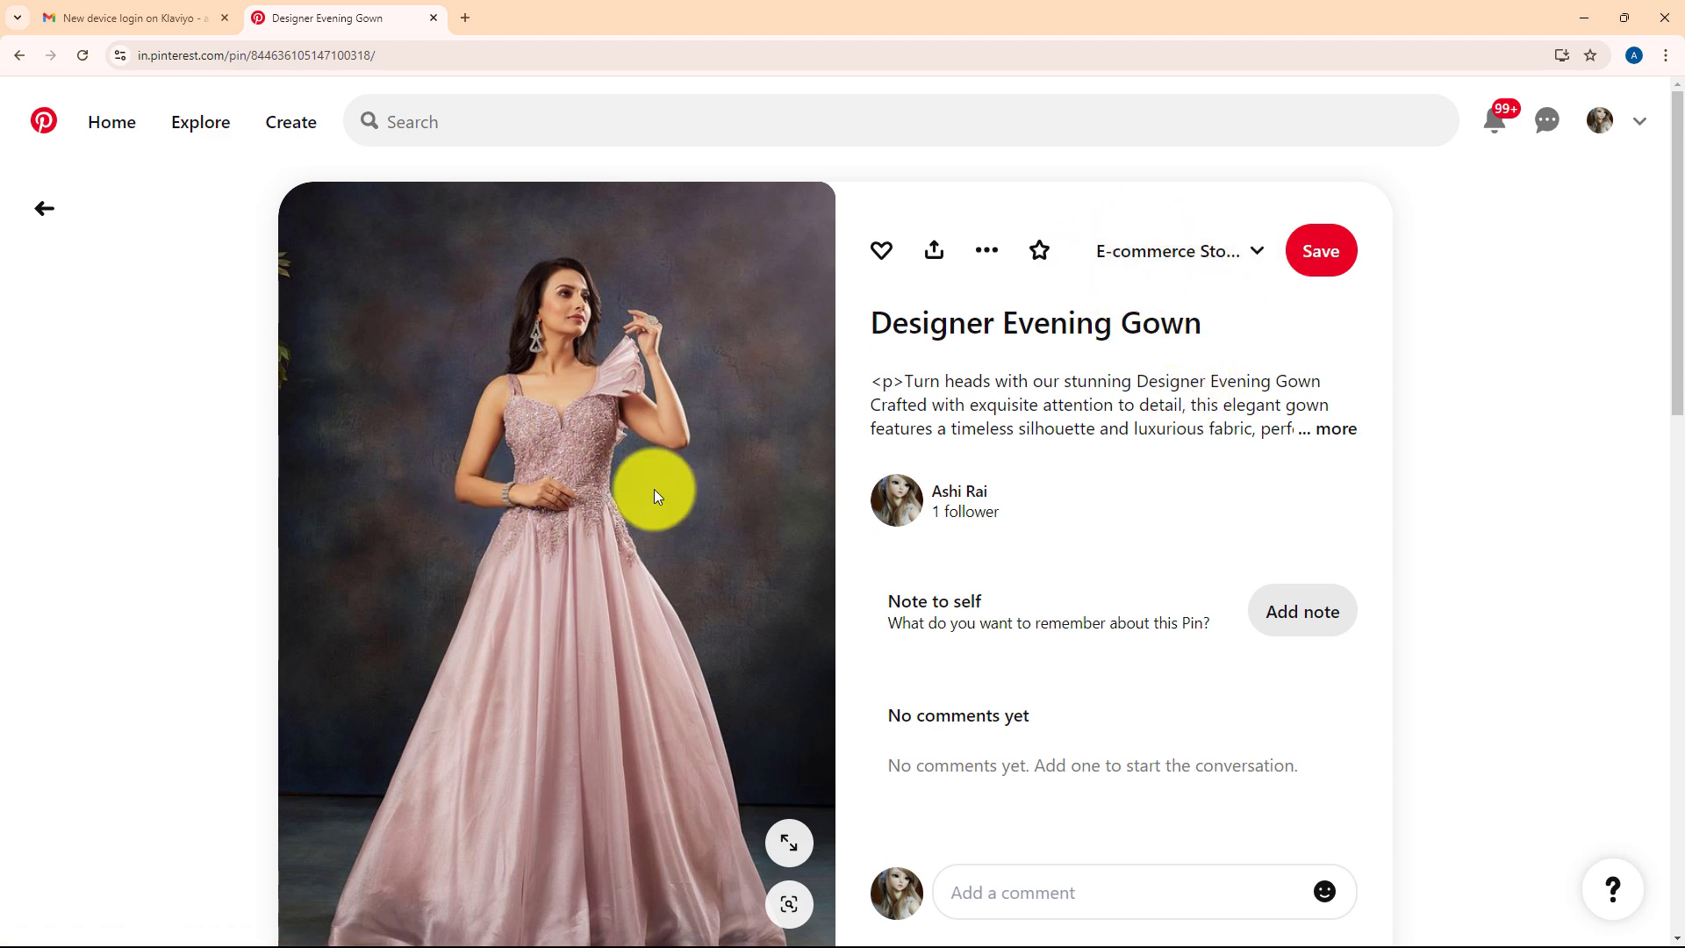
scroll(650, 586, "down", 4)
scroll(676, 577, "up", 4)
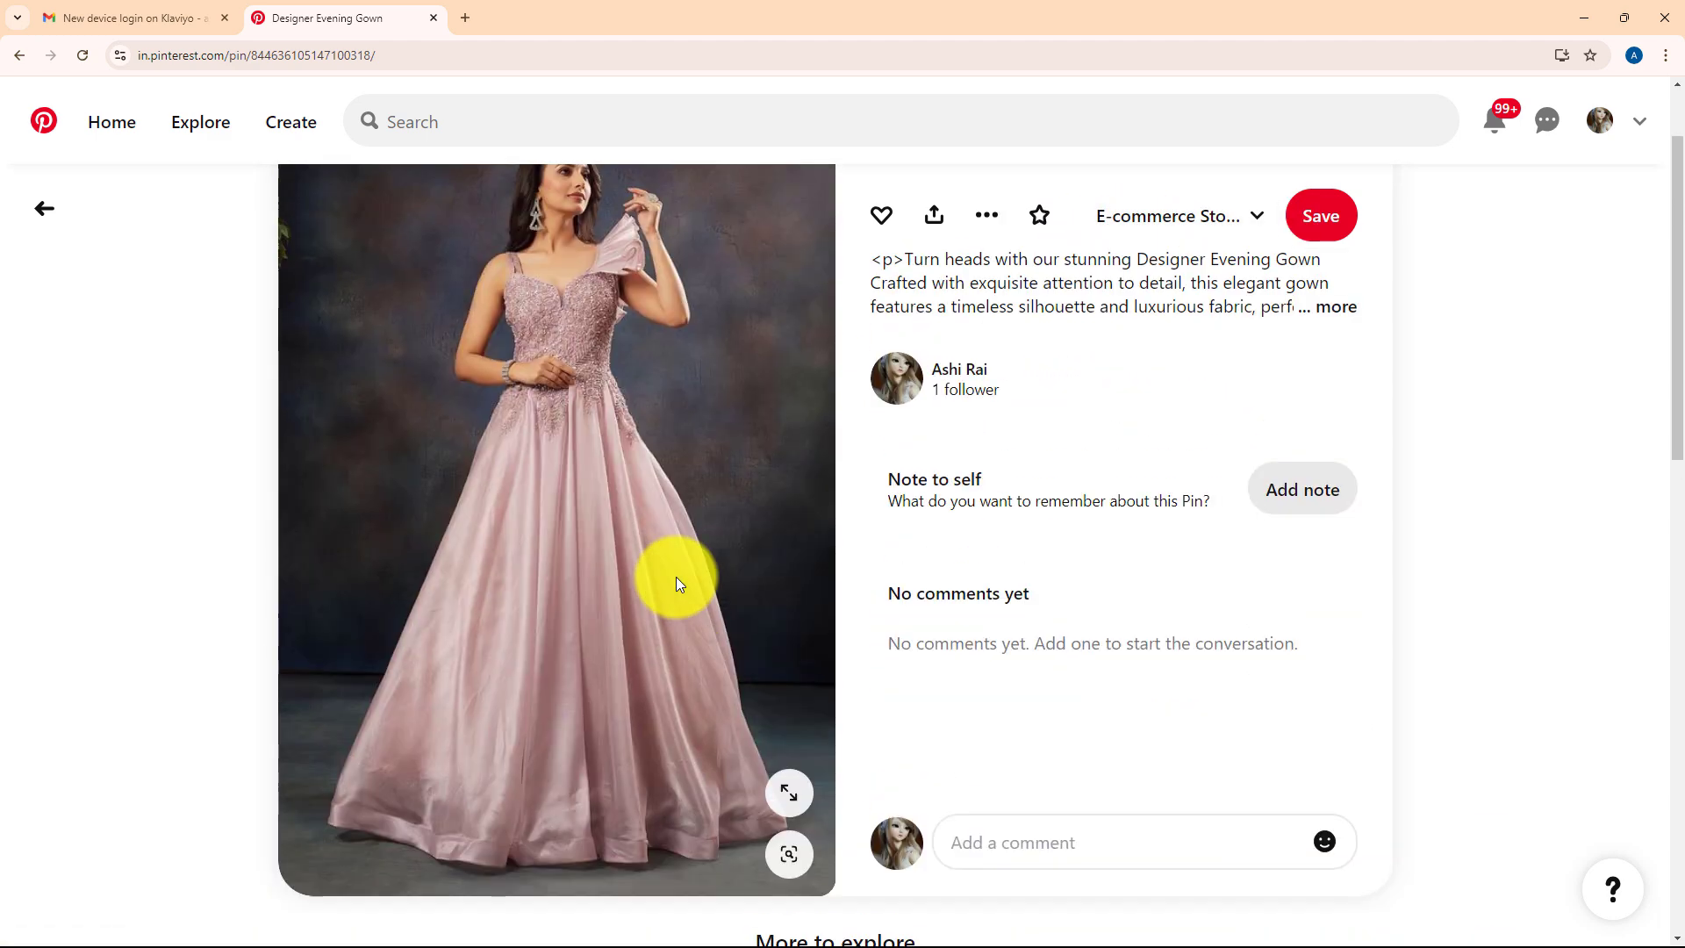
left_click(1583, 18)
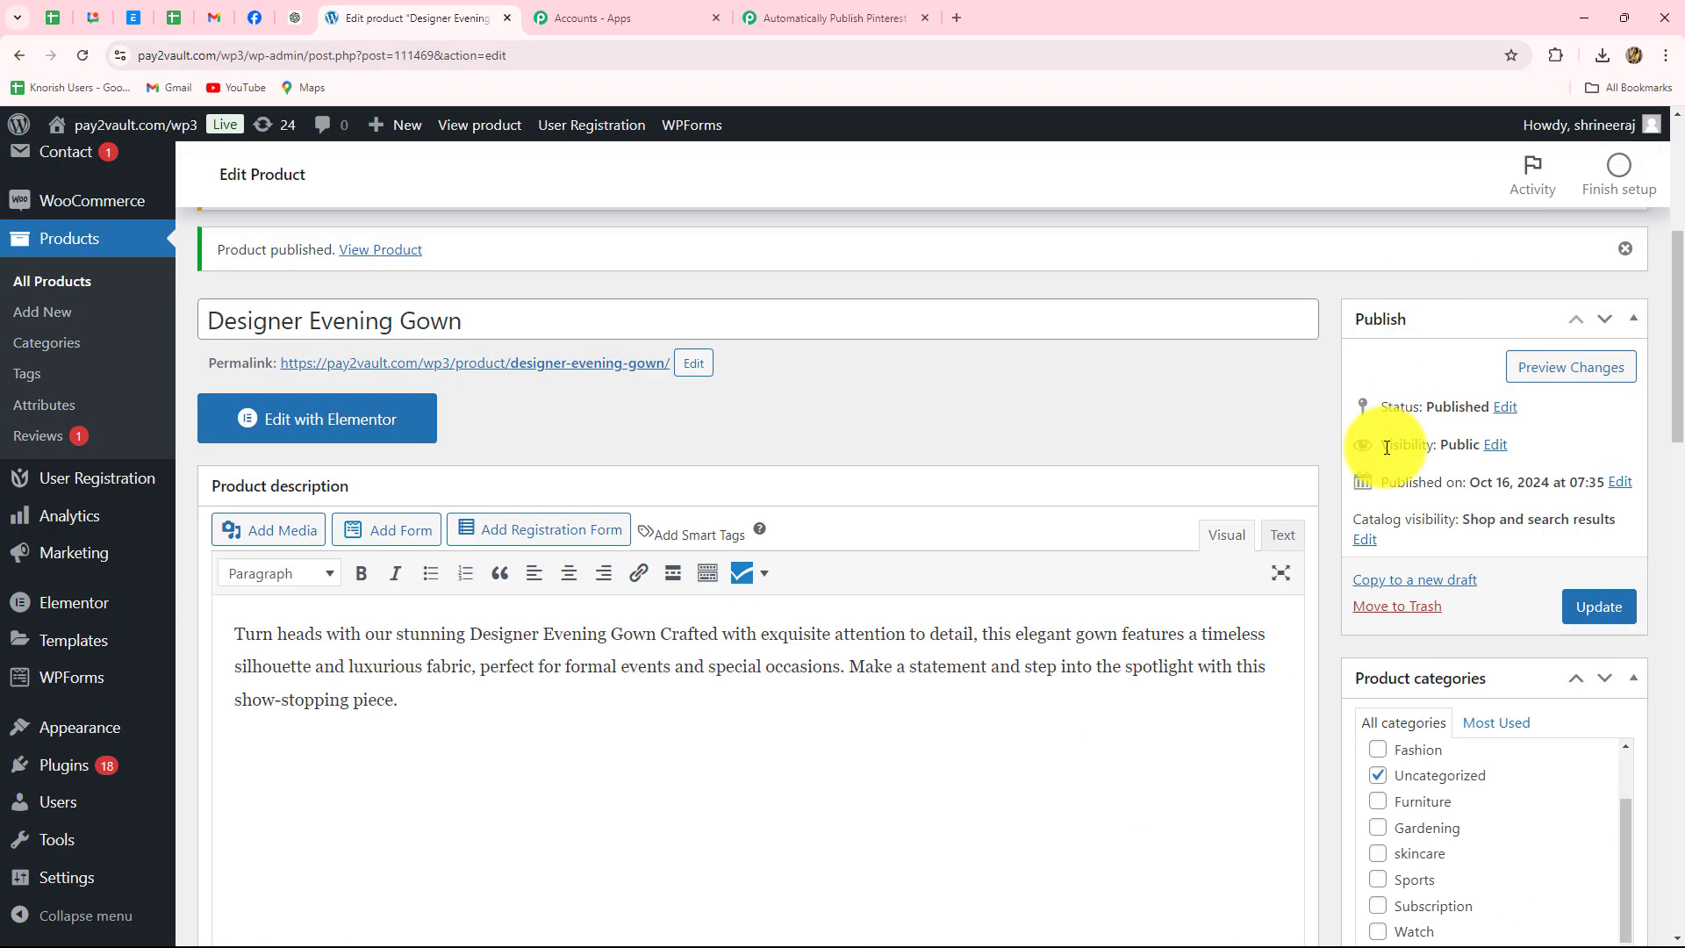
left_click(875, 12)
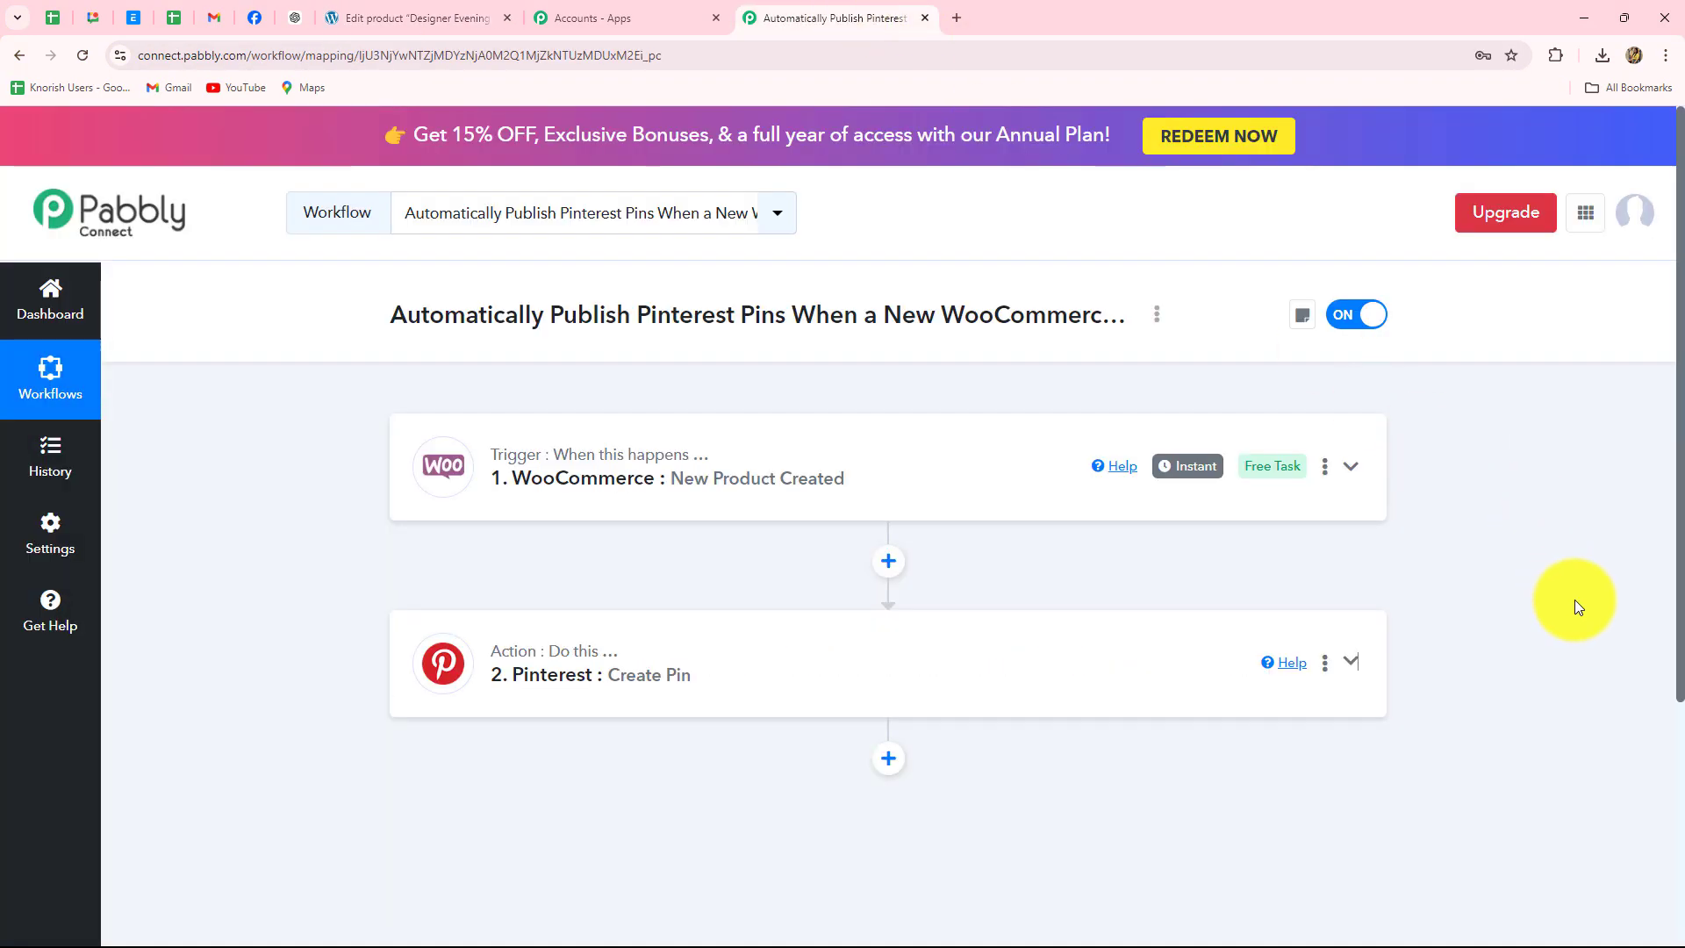